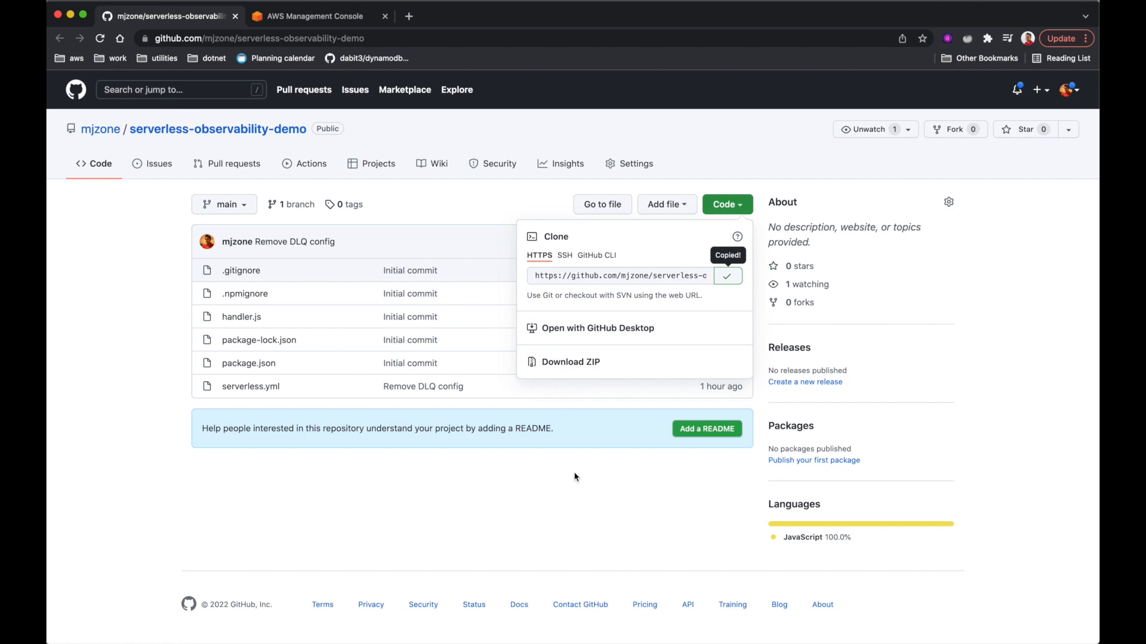
- Create a myApp folder on the Desktop from the Terminal
key("ctrl+Up")
left_click(835, 471)
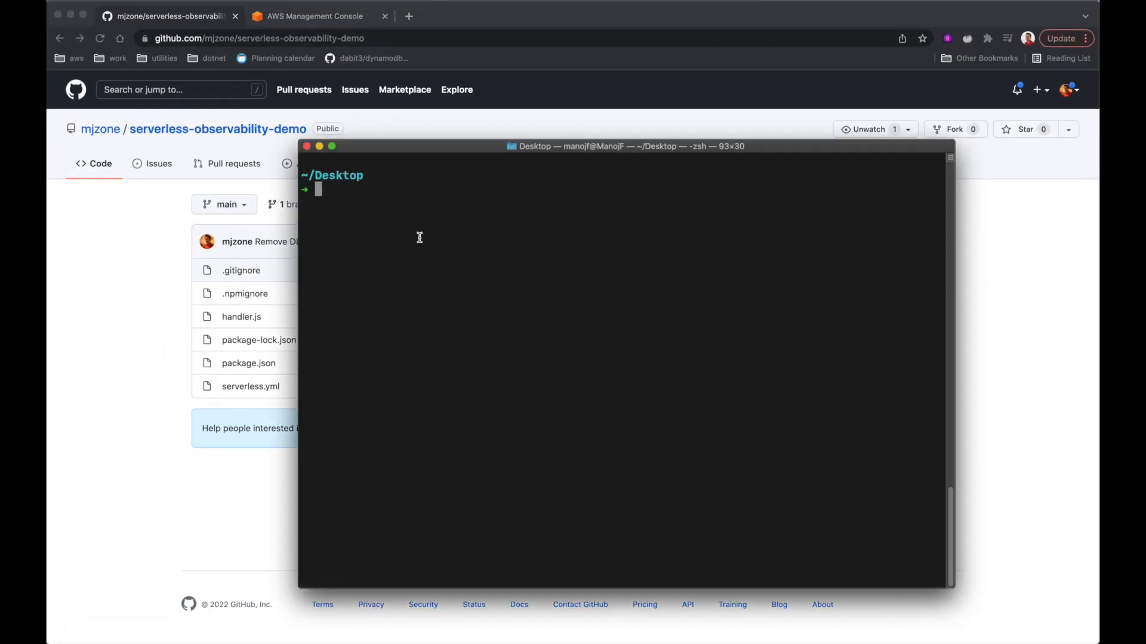
type("mkdir myApp")
key("Return")
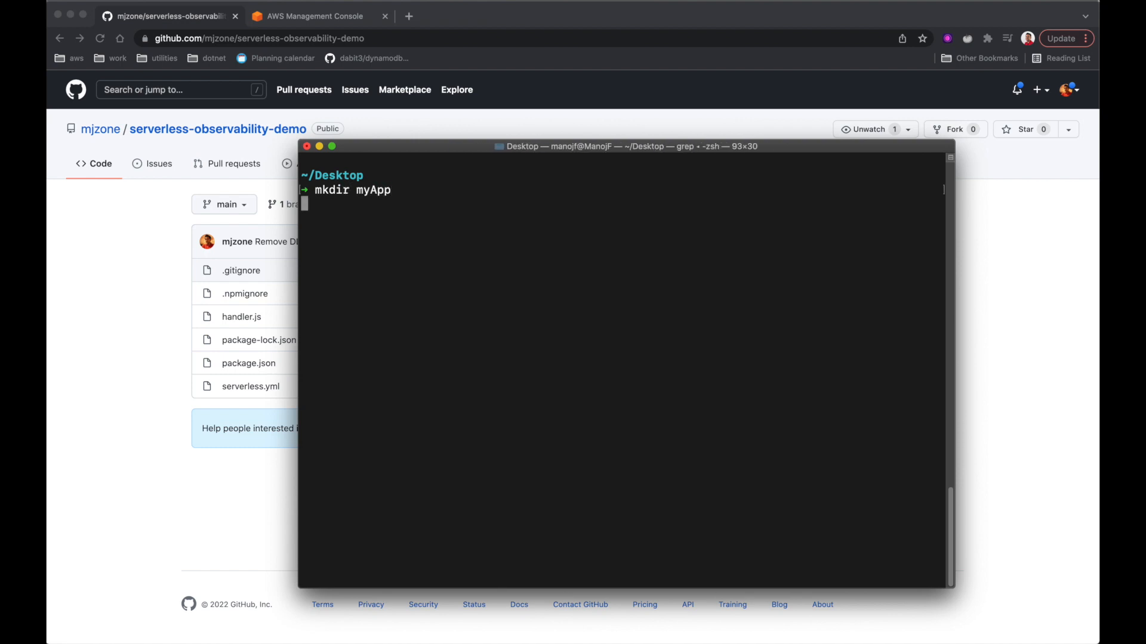
- Clone the serverless-observability-demo repository into myApp with git clone
type("git clone")
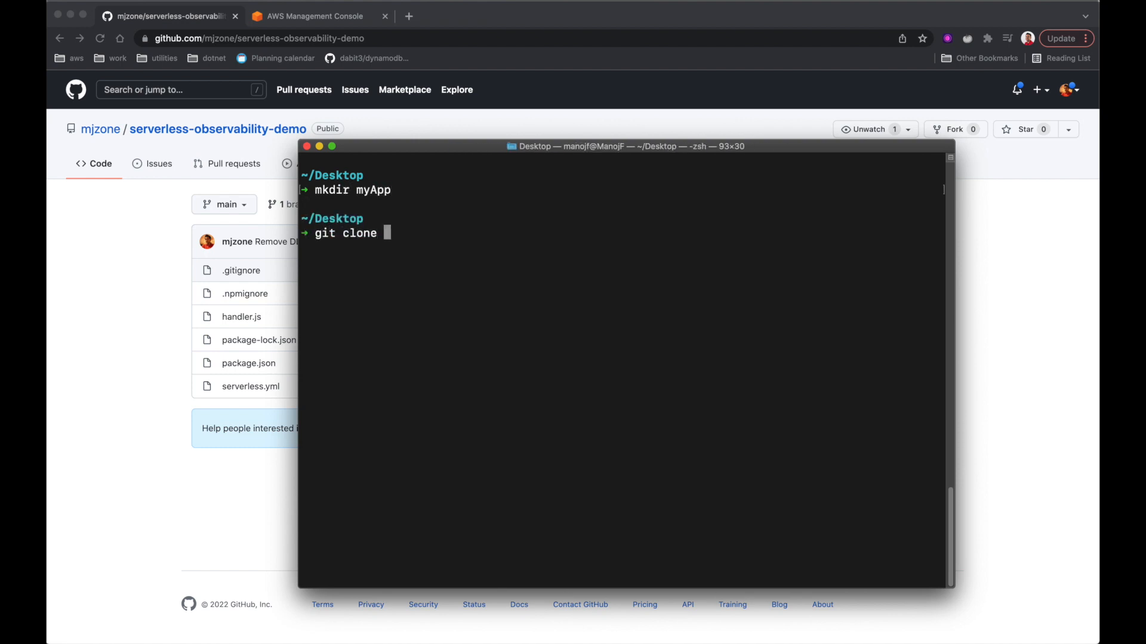
type("https://github.com/mjzone/serverless-observability-demo.git")
type("myApp")
key("Return")
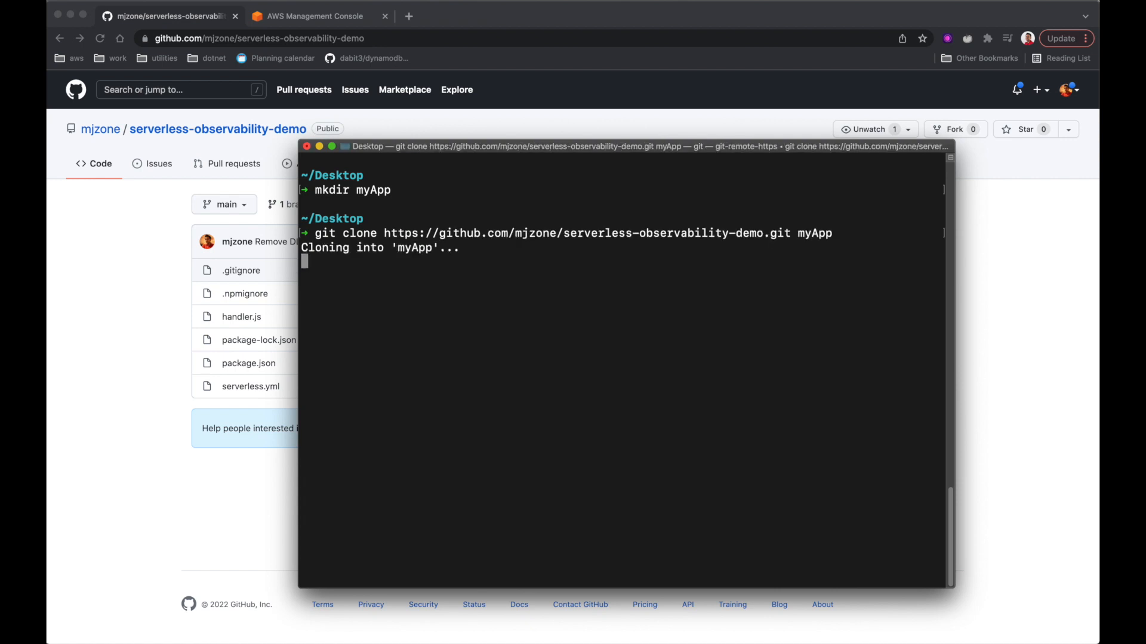
- Open the myApp folder as the project in Visual Studio Code
mouse_move(269, 632)
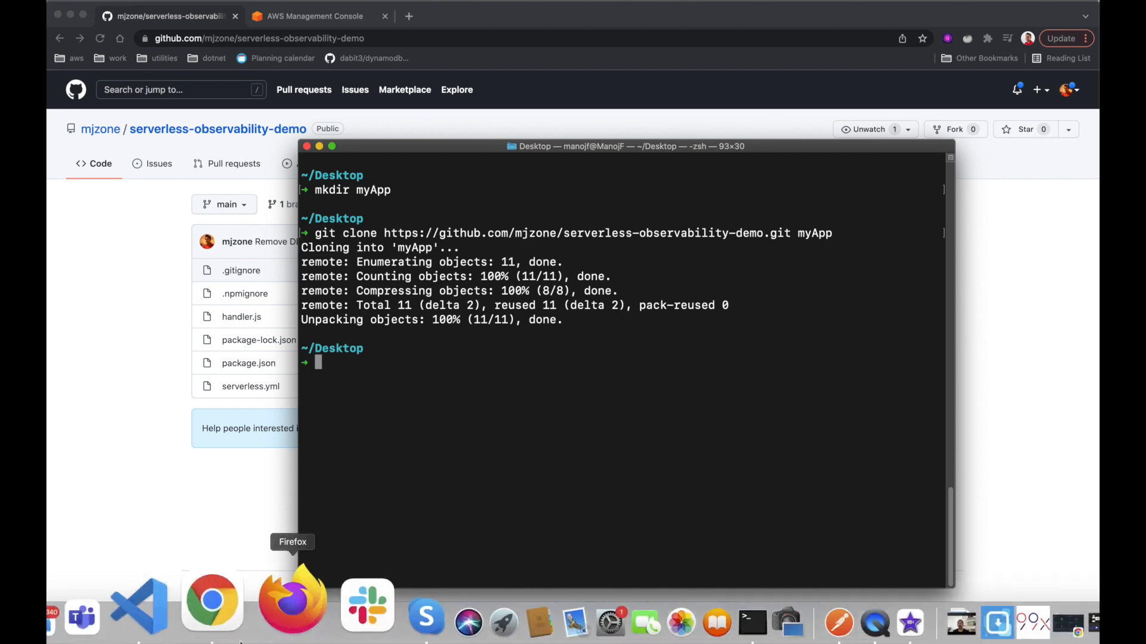
left_click(191, 603)
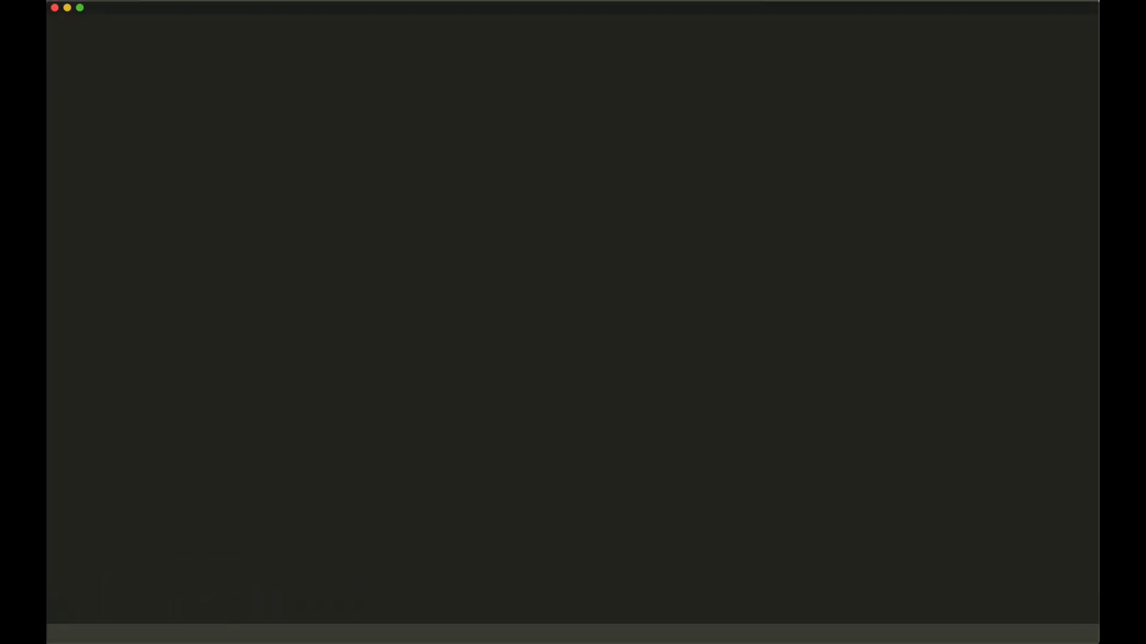
left_click(121, 1)
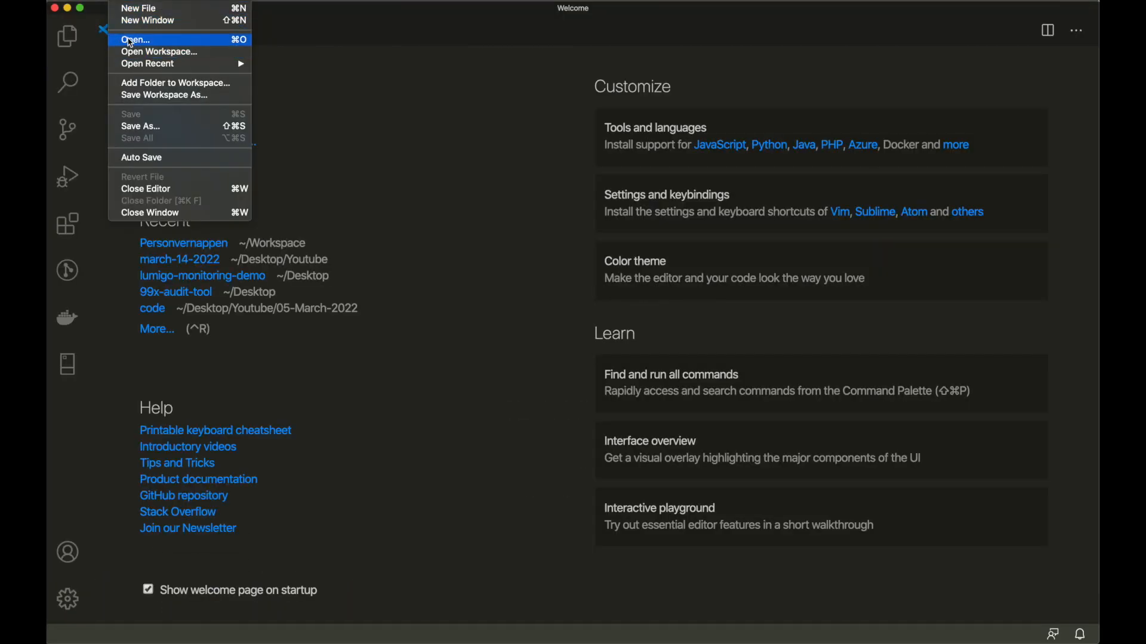
left_click(130, 40)
left_click(458, 88)
left_click(794, 285)
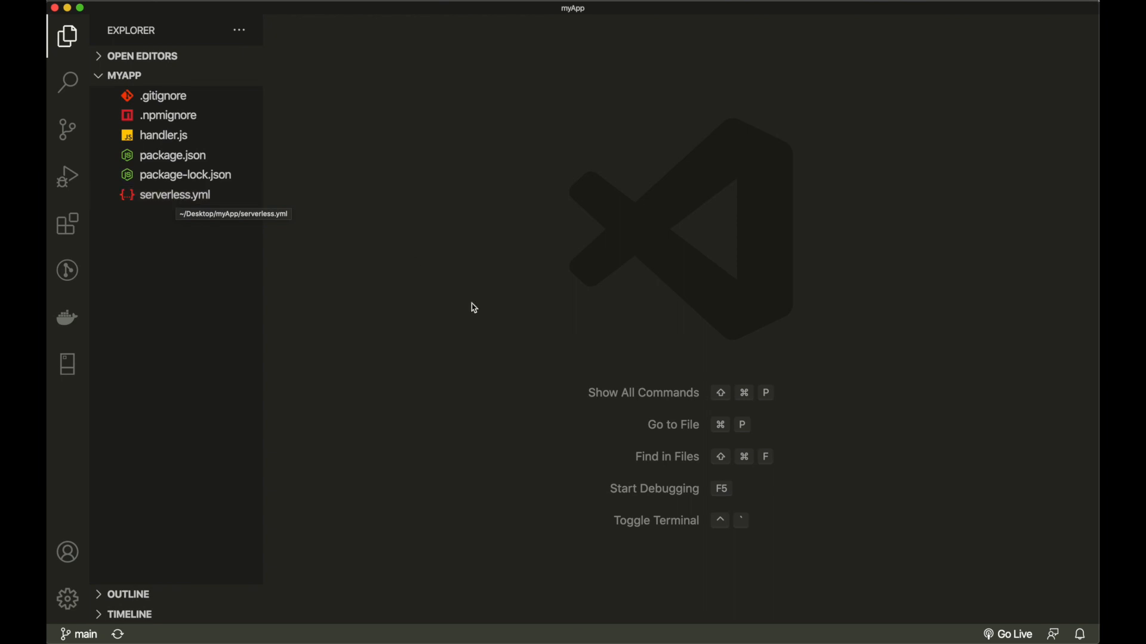
- Run sls -v in the integrated terminal to confirm Framework Core 2.72.3
key("ctrl+grave")
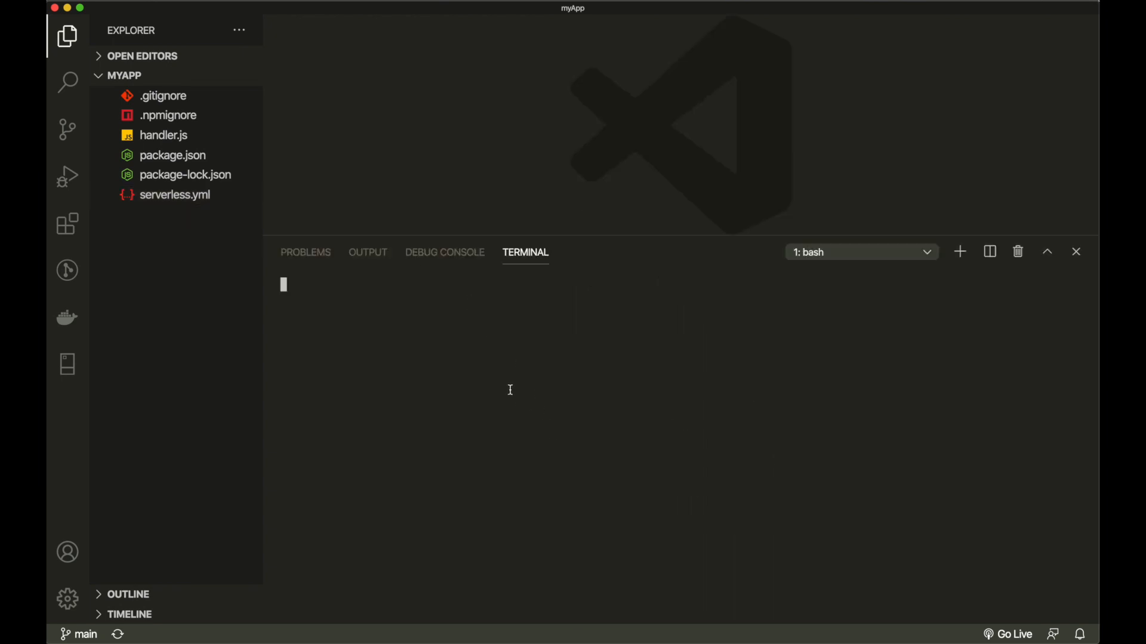
type("sls -v")
key("Return")
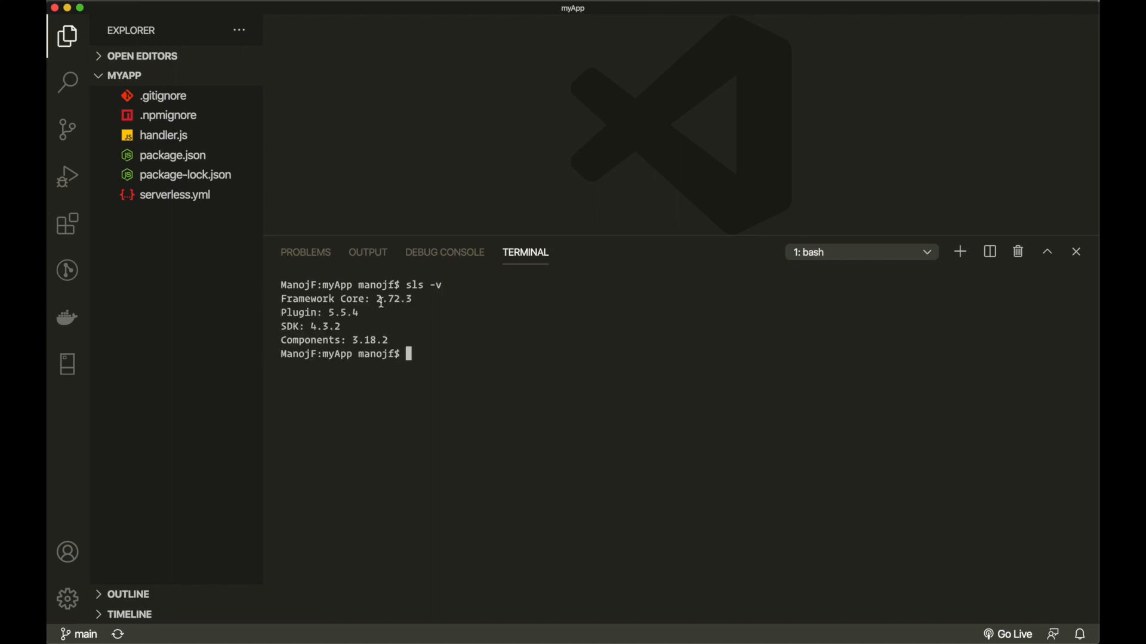
left_click_drag(376, 302, 417, 301)
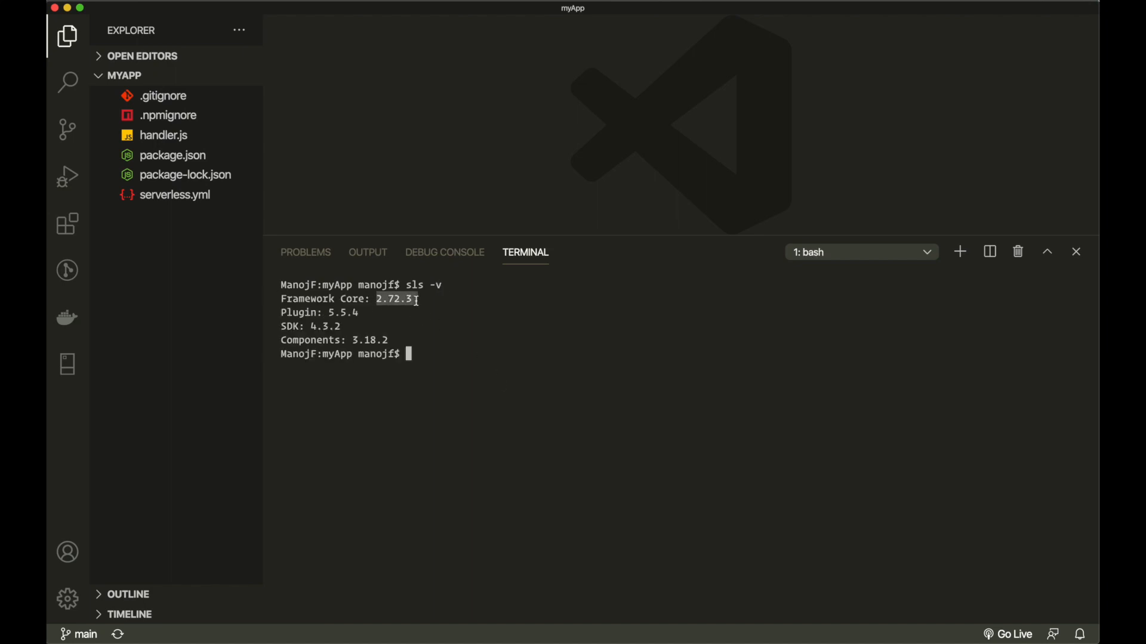
left_click(503, 424)
key("ctrl+grave")
left_click(160, 201)
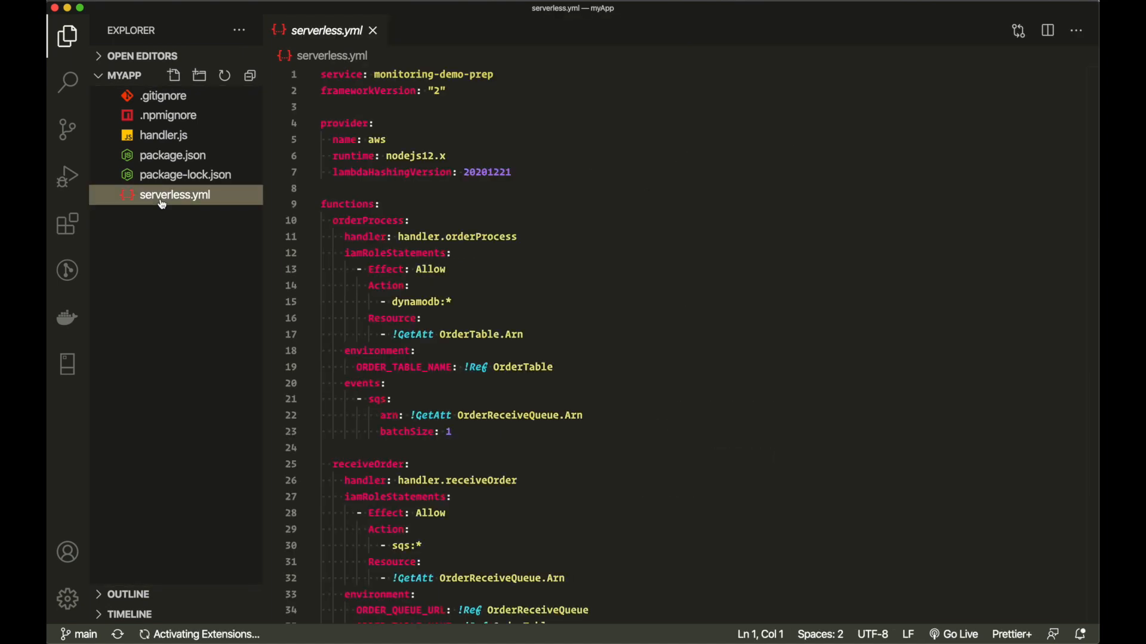
- Change the service name in serverless.yml to observability-demo and save
left_click(453, 154)
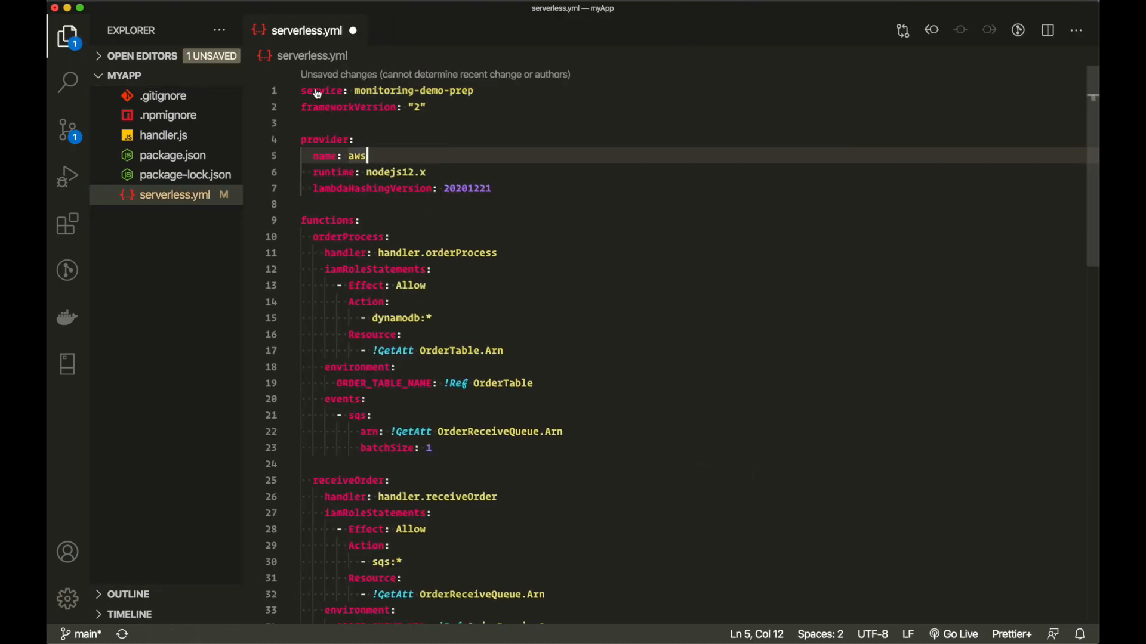
left_click_drag(476, 93, 355, 91)
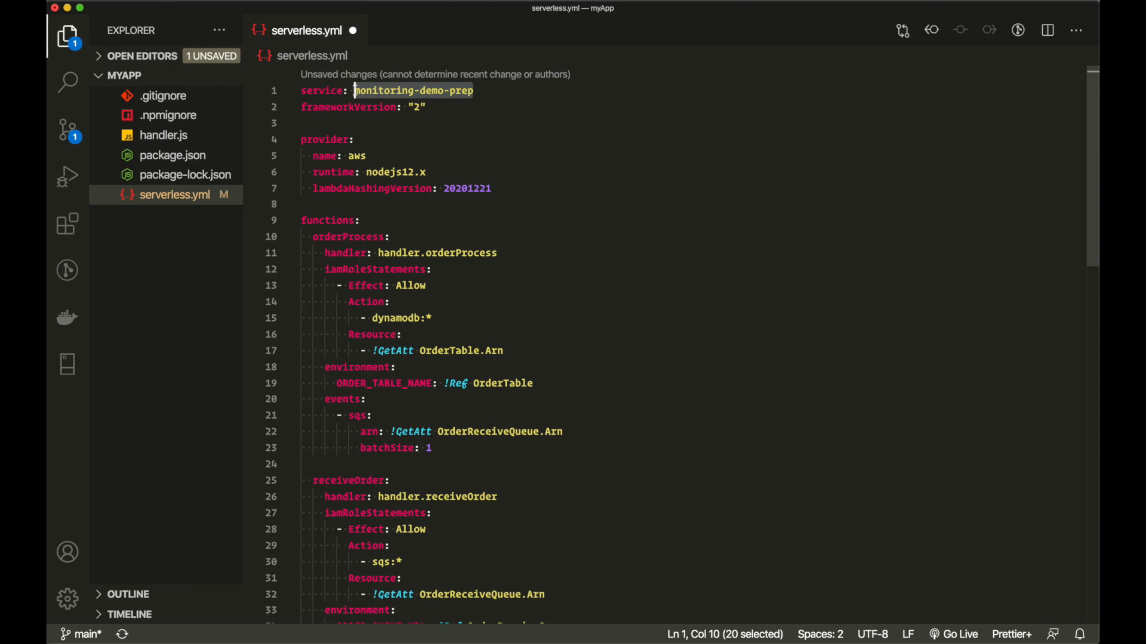
type("observability")
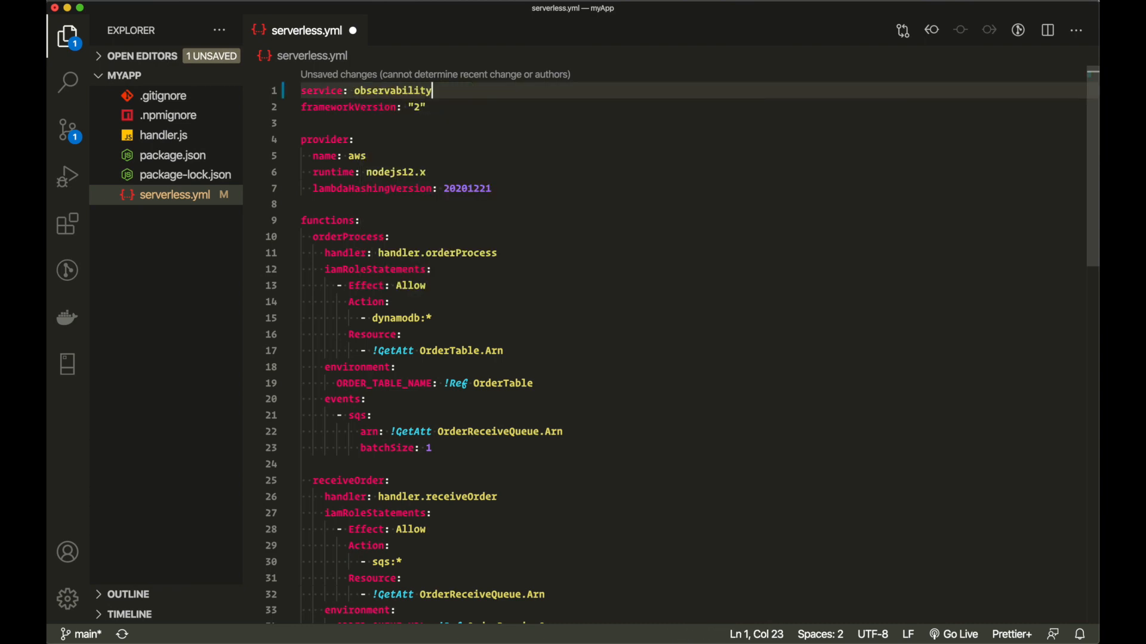
type("-demo")
key("cmd+s")
- Review frameworkVersion and the nodejs12.x runtime, then fold provider, orderProcess and receiveOrder
left_click_drag(428, 108, 301, 107)
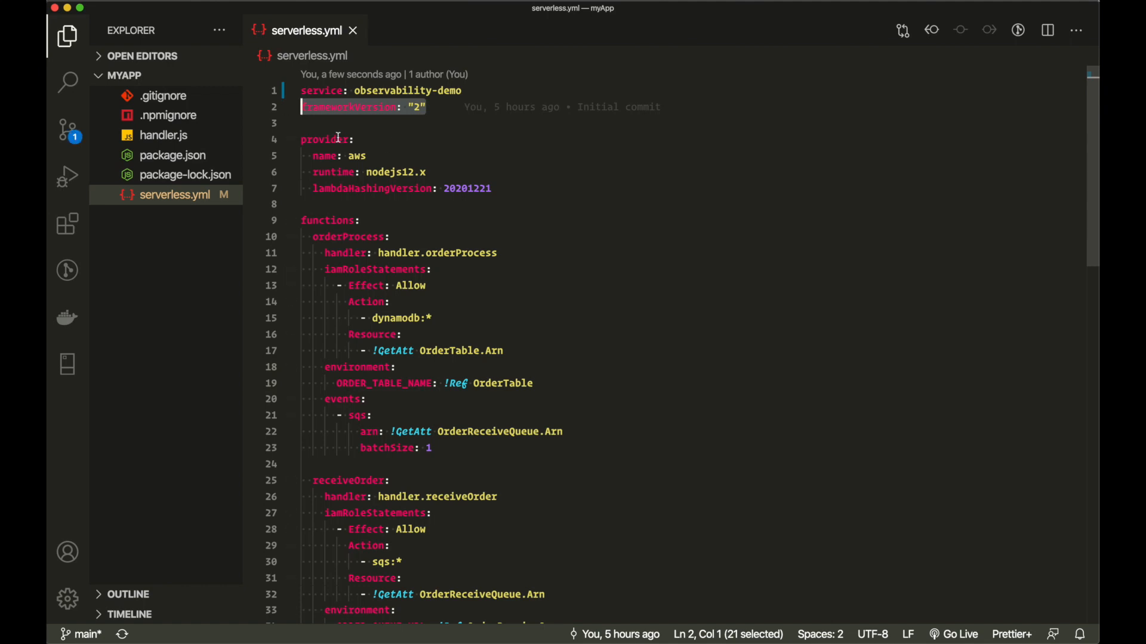
left_click(312, 156)
left_click(367, 156, "shift")
left_click_drag(445, 172, 368, 172)
left_click(290, 140)
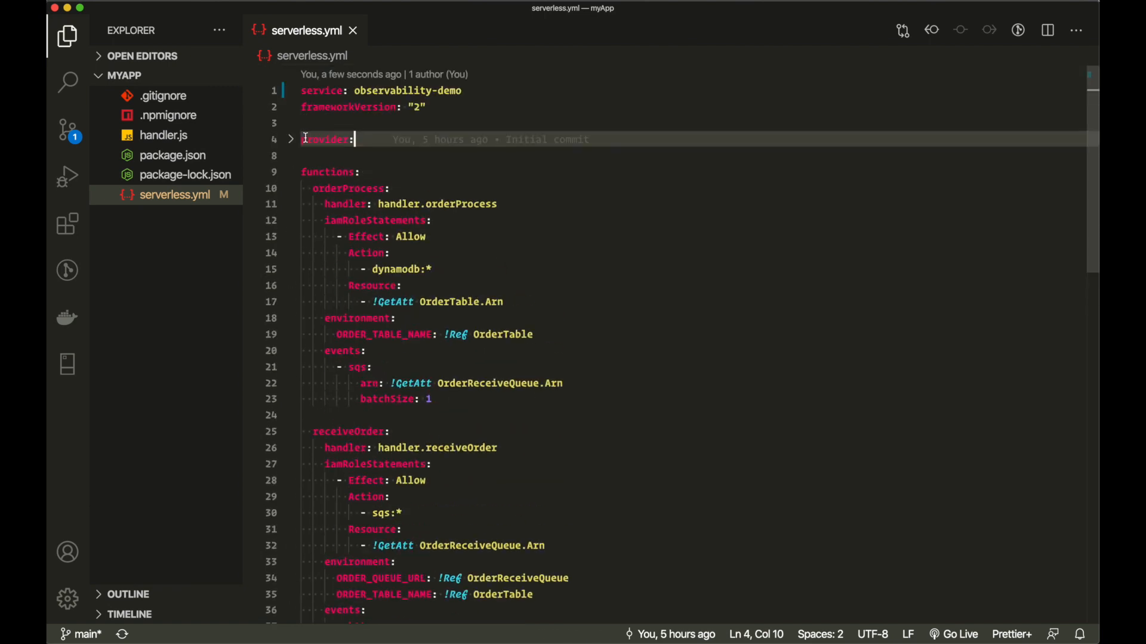
left_click(292, 174)
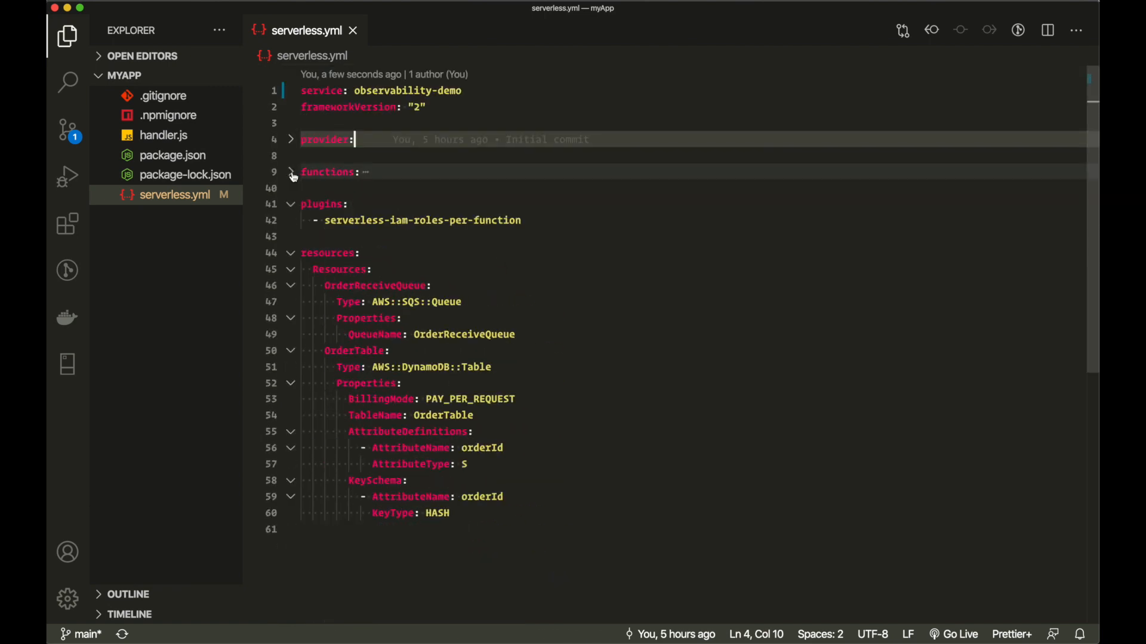
left_click(292, 173)
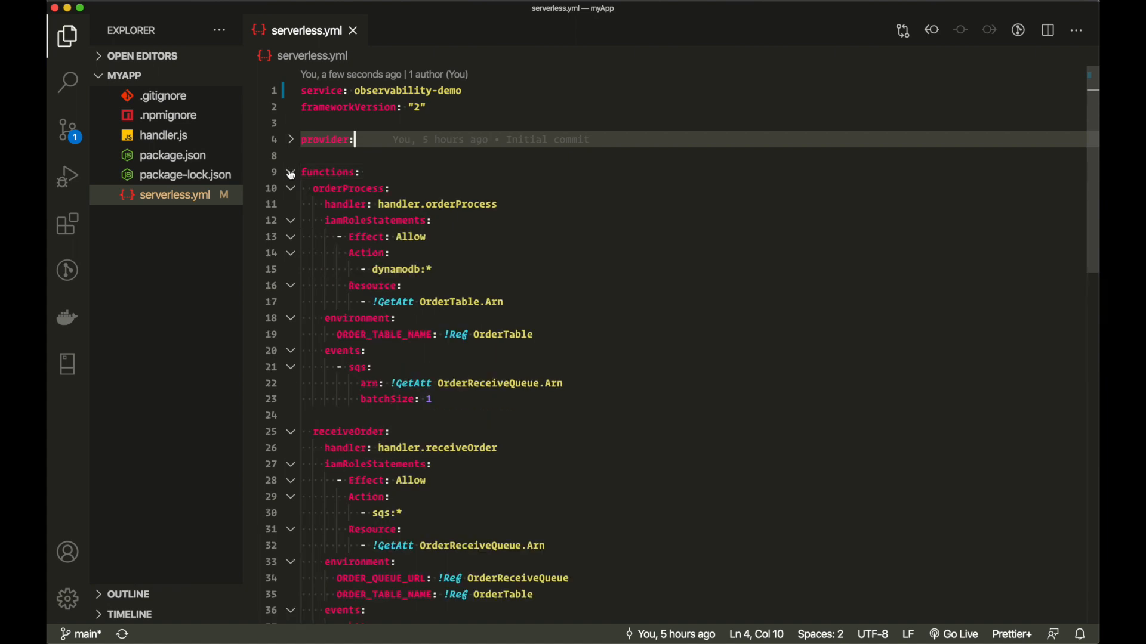
left_click(292, 189)
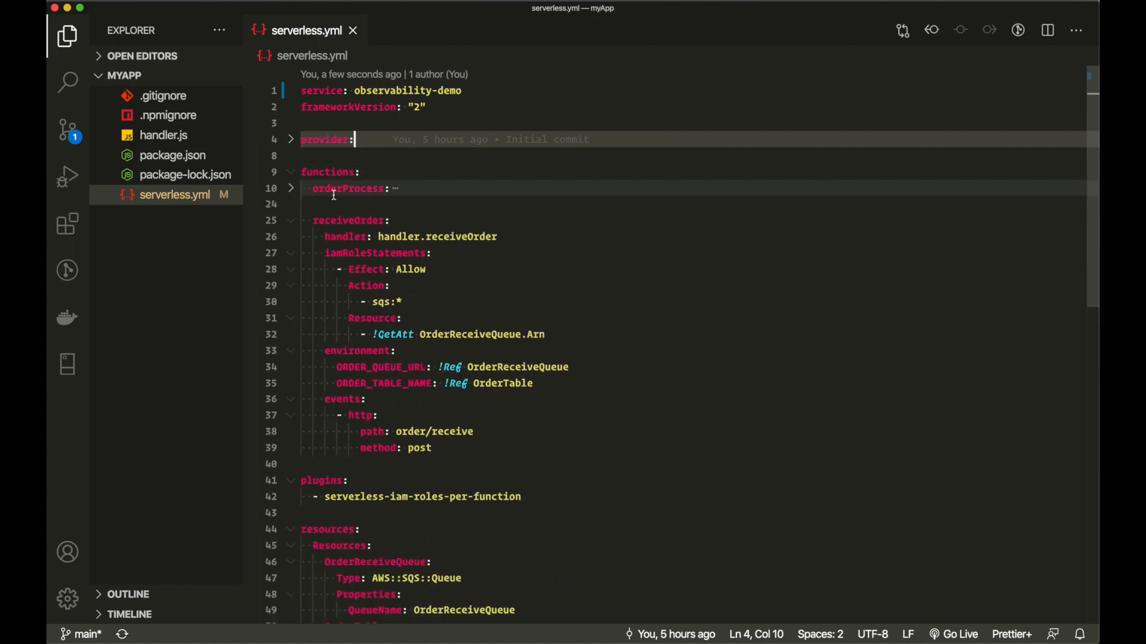
left_click(293, 222)
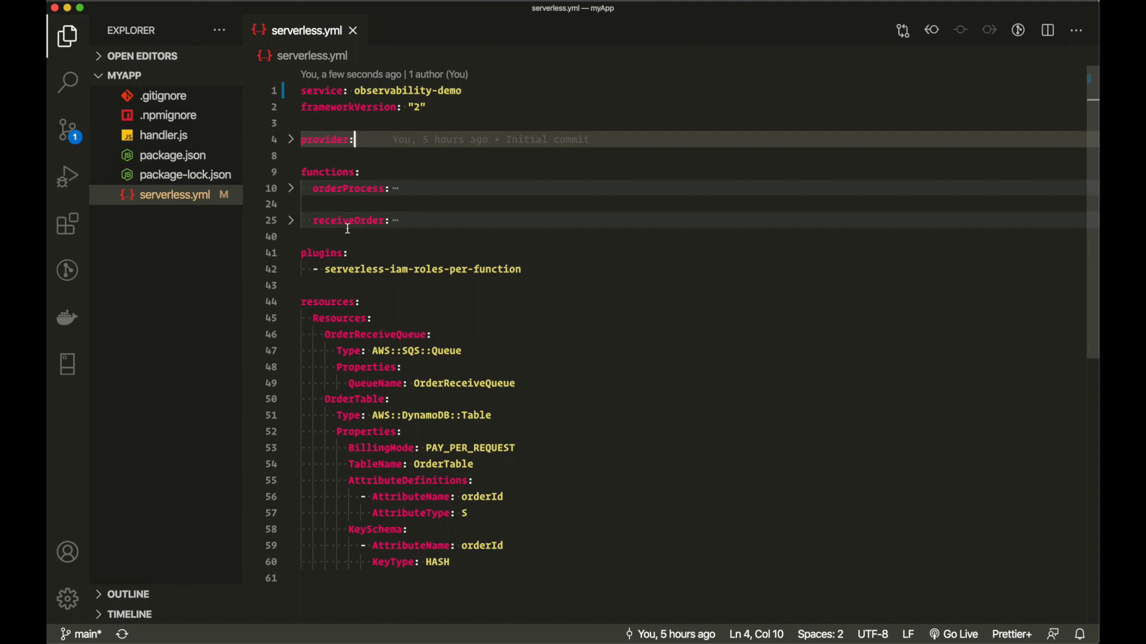
left_click(292, 222)
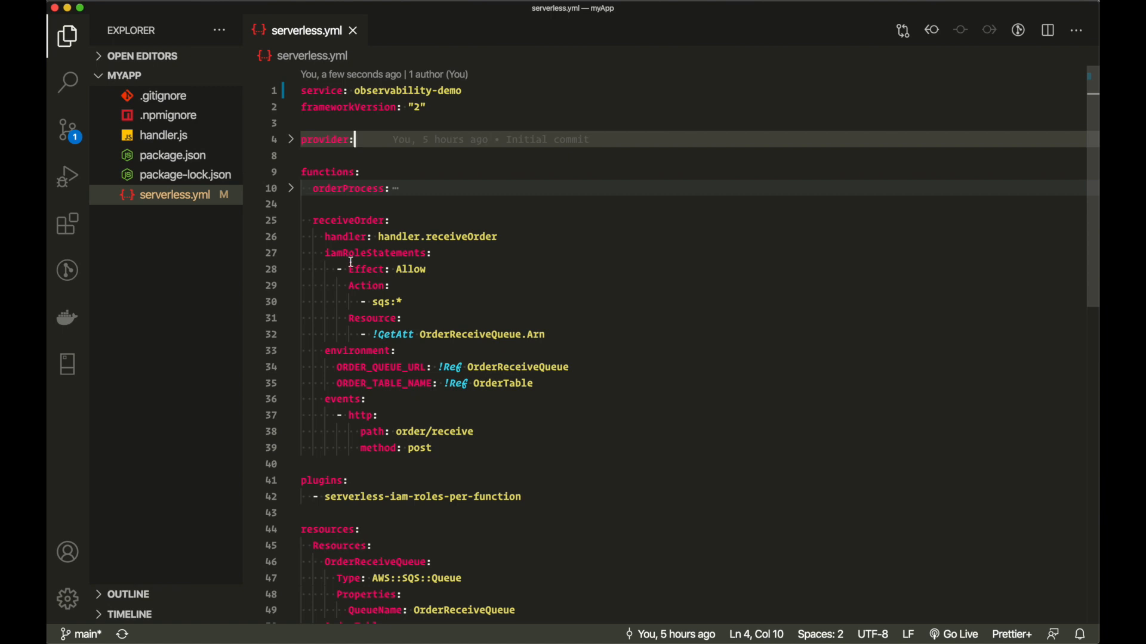
double_click(346, 222)
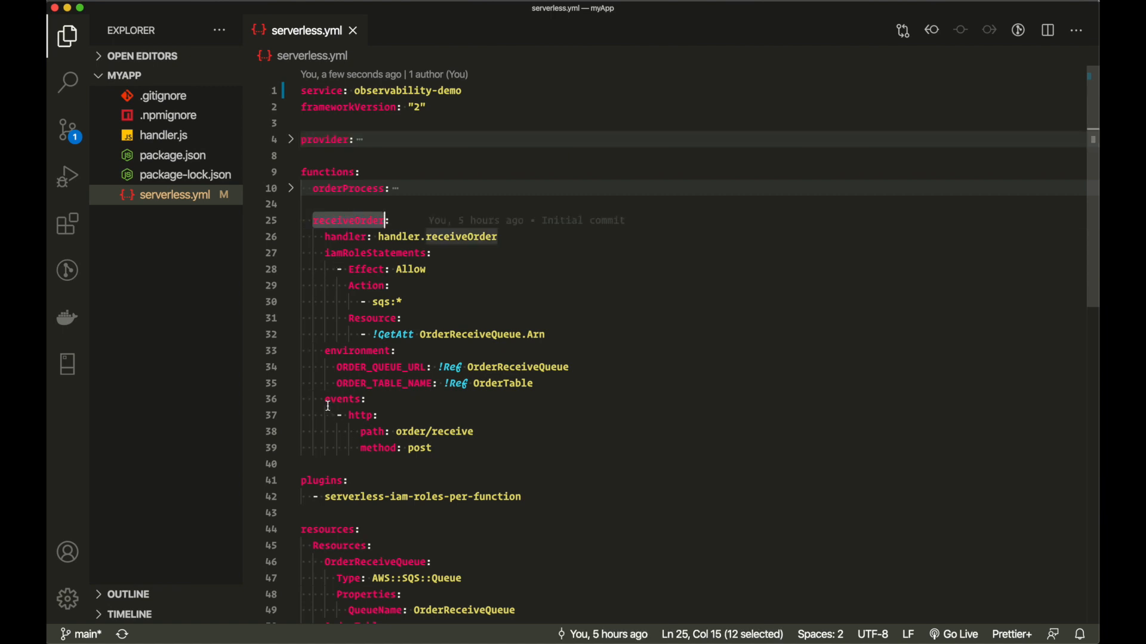
left_click_drag(324, 399, 481, 446)
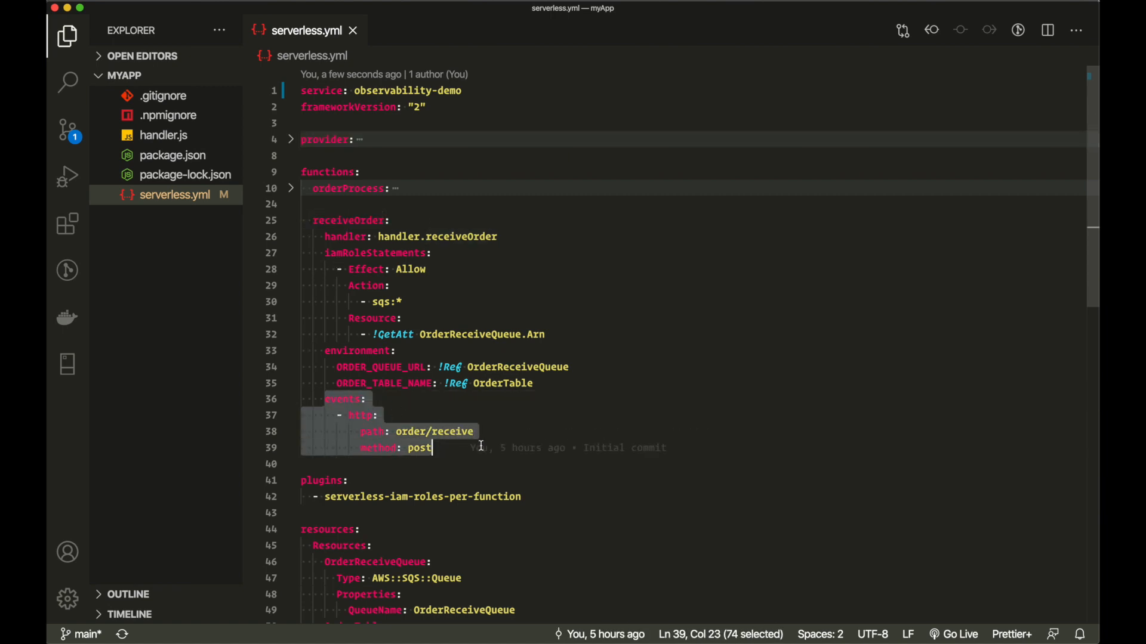
left_click(412, 431)
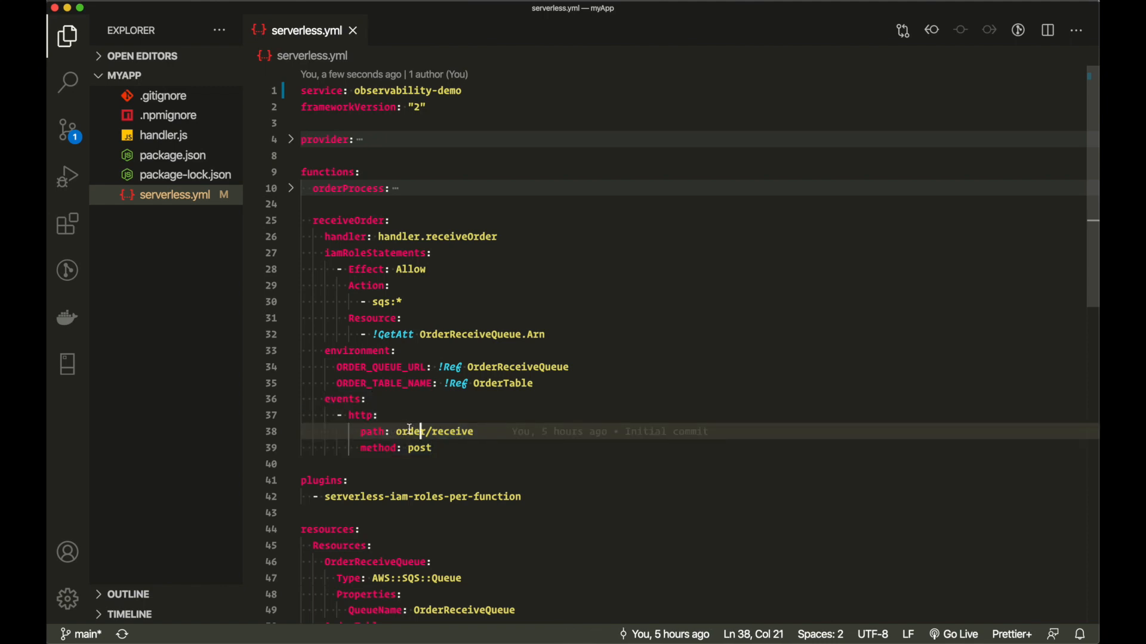
double_click(450, 431)
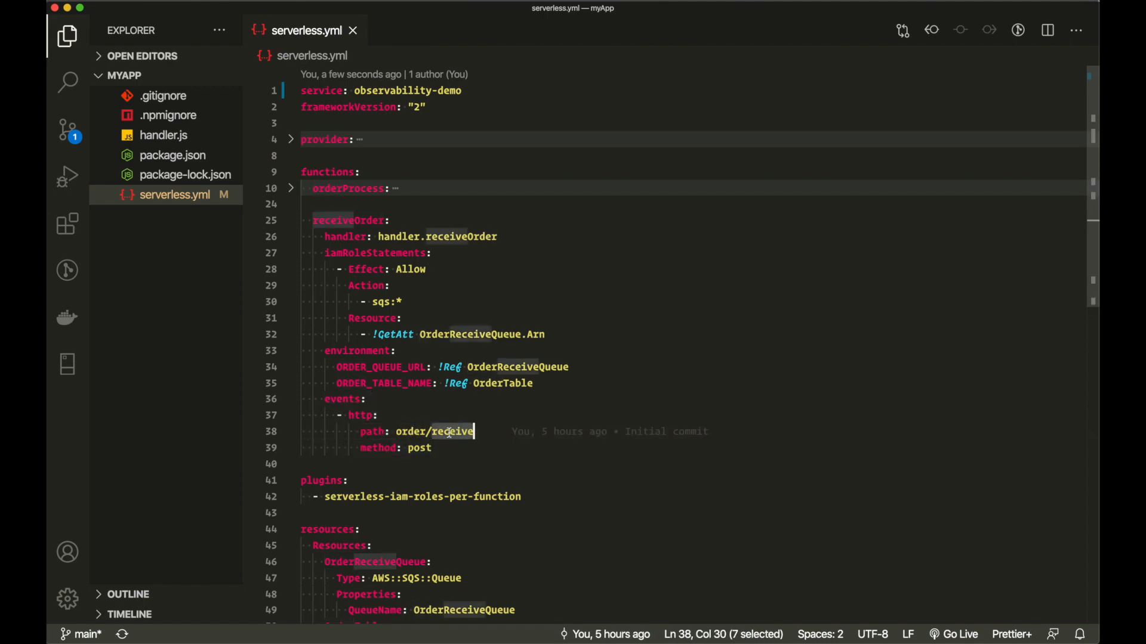
double_click(353, 222)
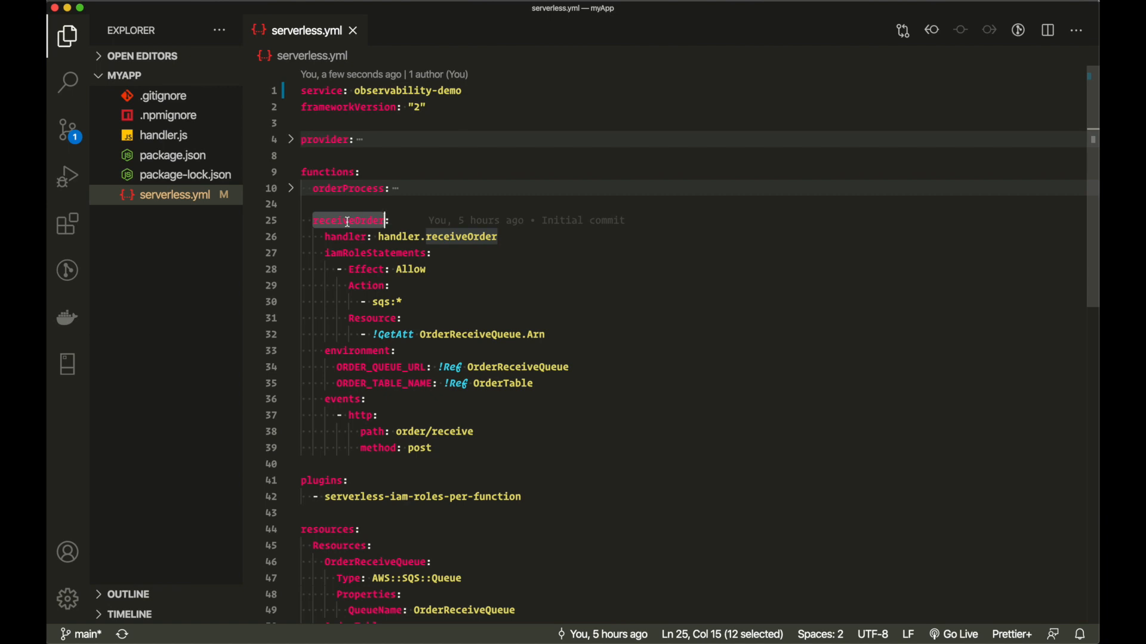
double_click(354, 350)
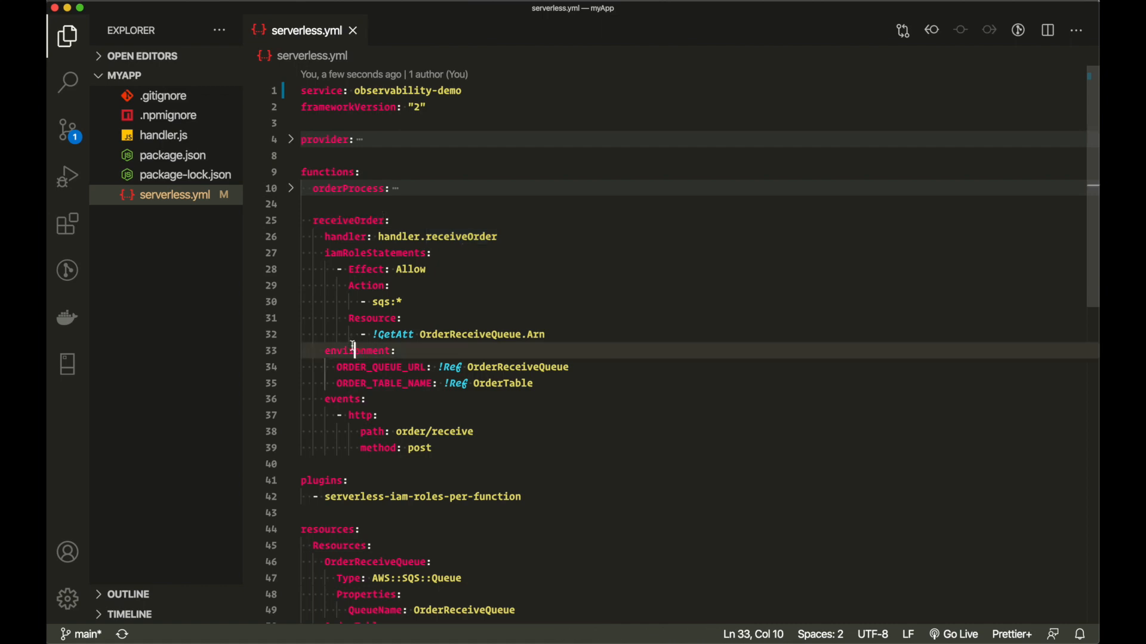
double_click(391, 373)
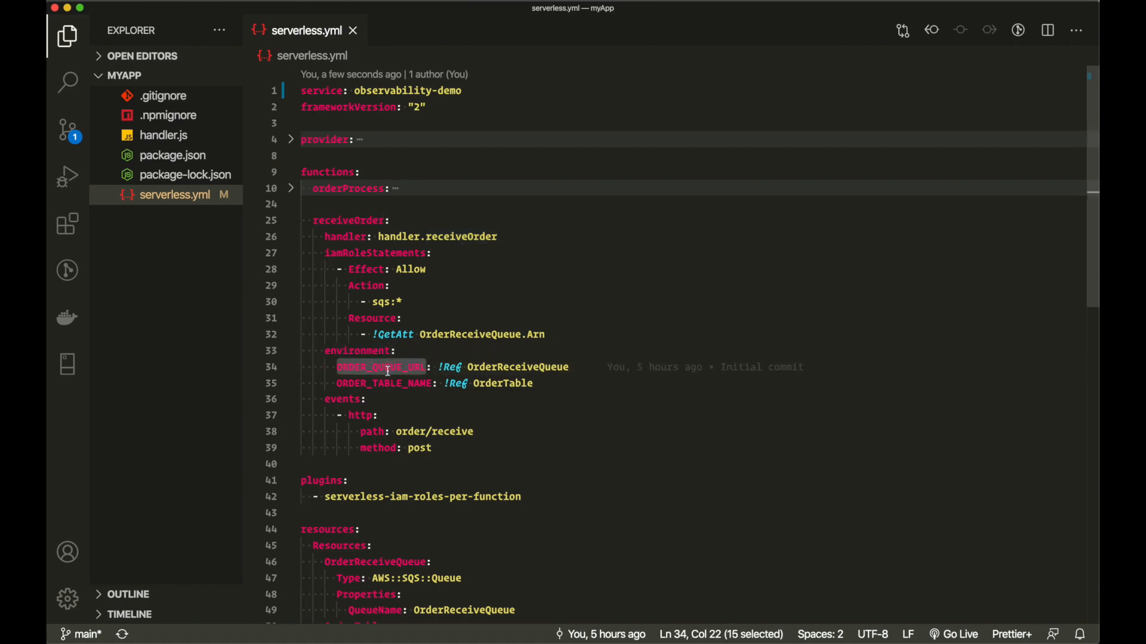
left_click_drag(572, 367, 346, 369)
left_click_drag(343, 370, 336, 370)
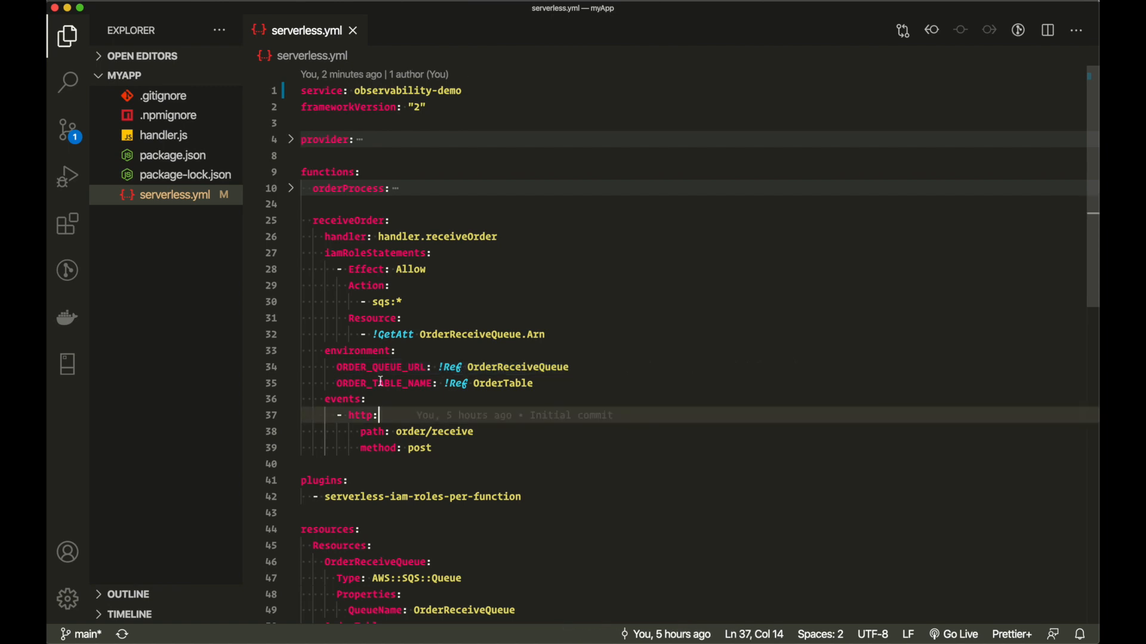
double_click(381, 382)
left_click(547, 386)
left_click_drag(547, 386, 272, 382)
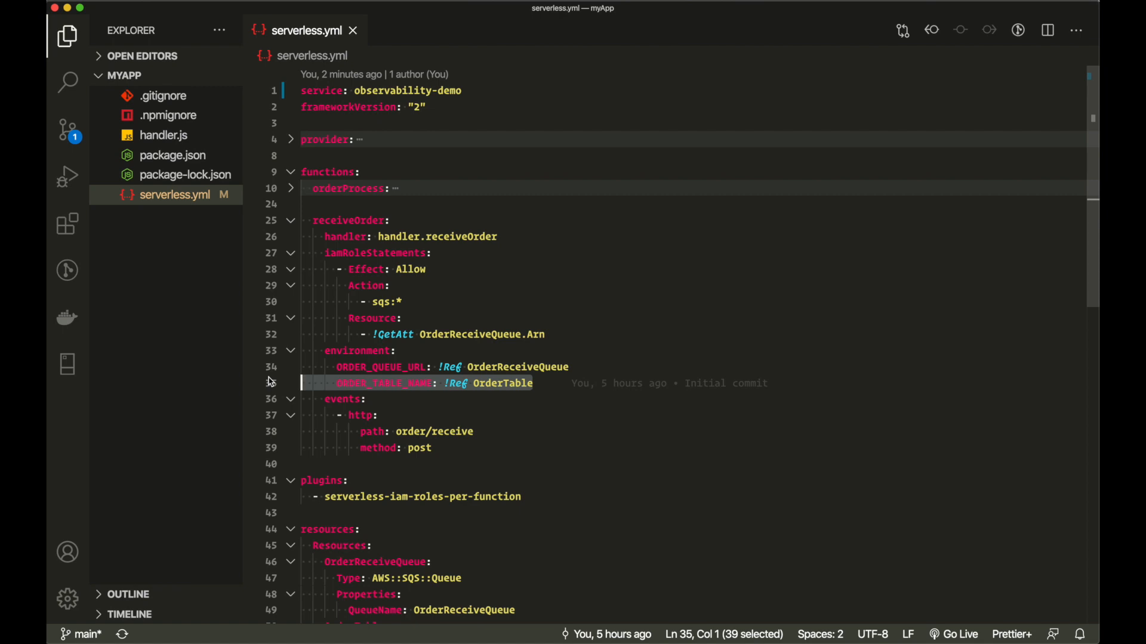
key("BackSpace")
key("BackSpace")
key("super+s")
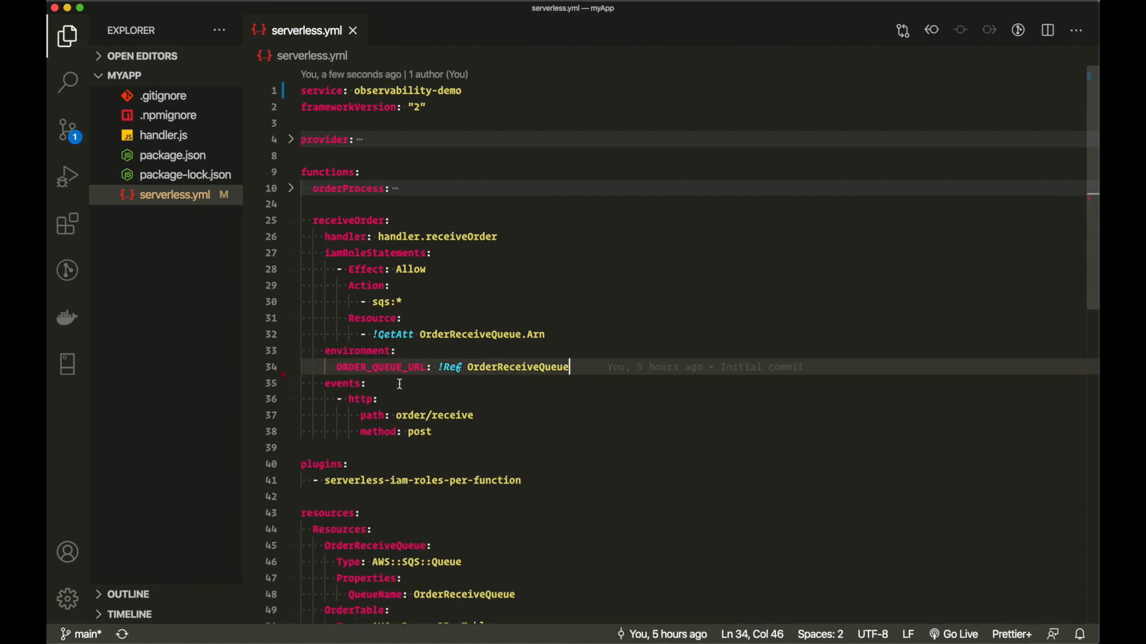
double_click(496, 368)
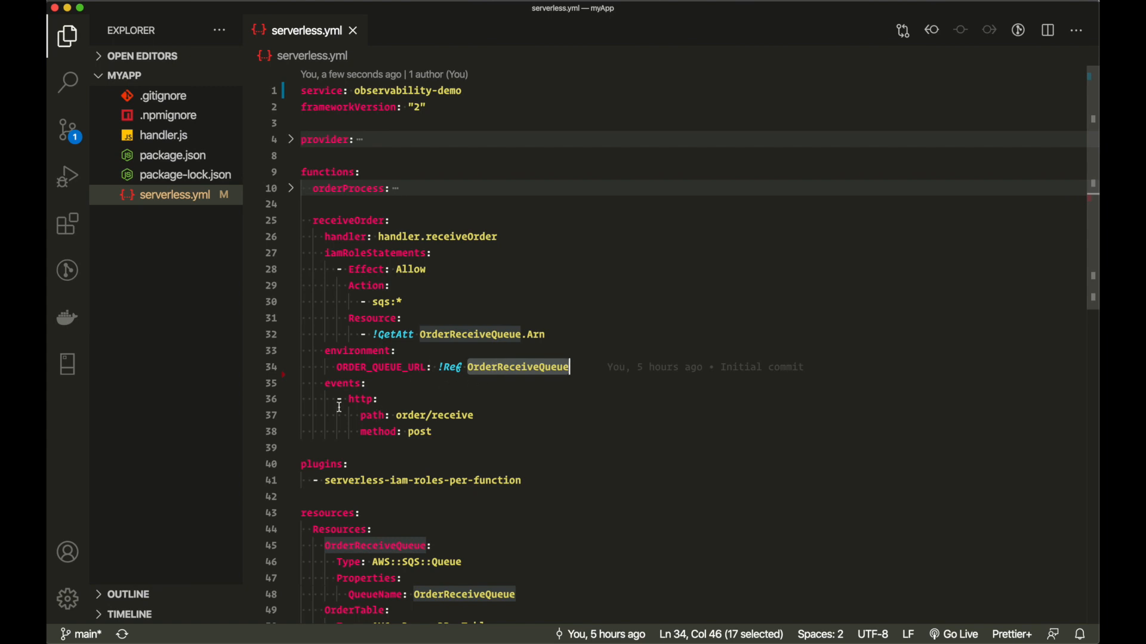
scroll(339, 407, "down", 3)
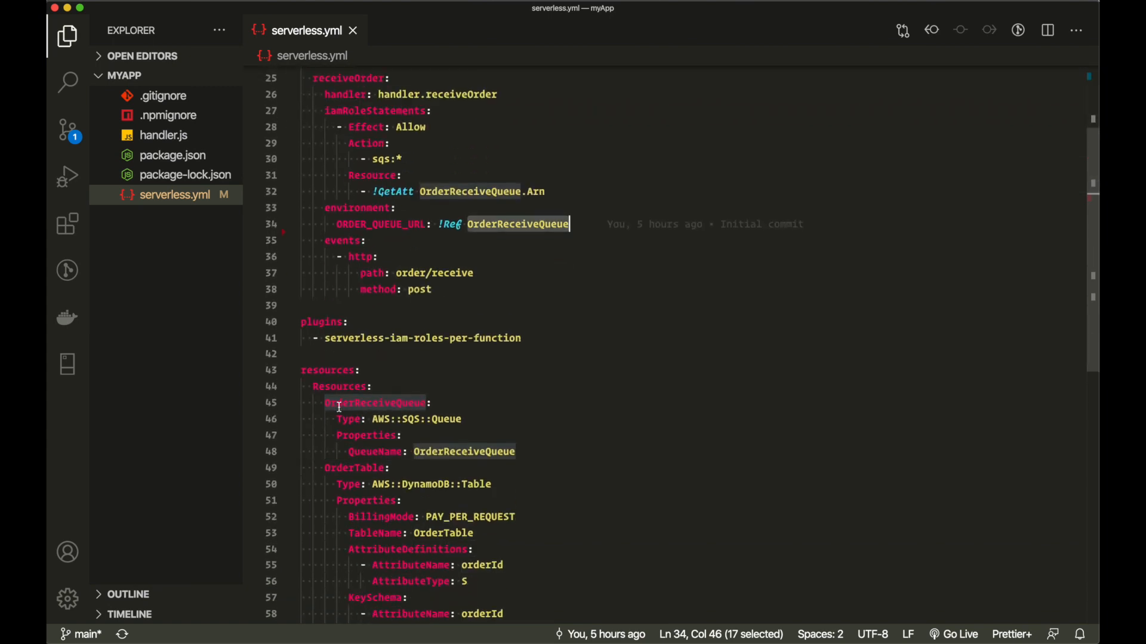
left_click(292, 373)
left_click(293, 373)
double_click(334, 389)
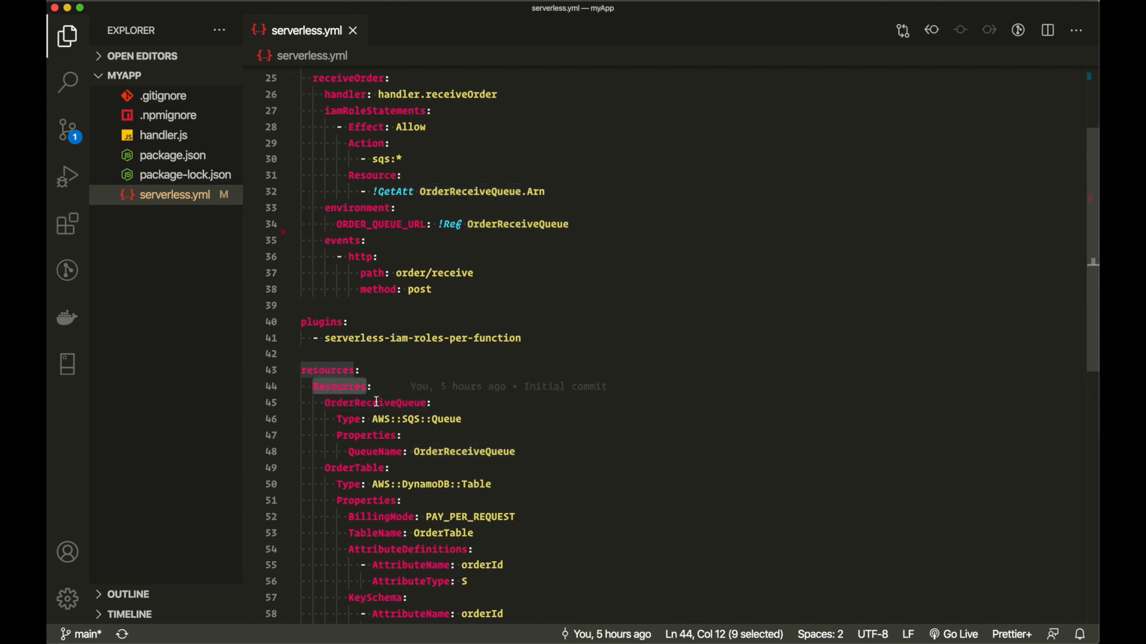
double_click(523, 224)
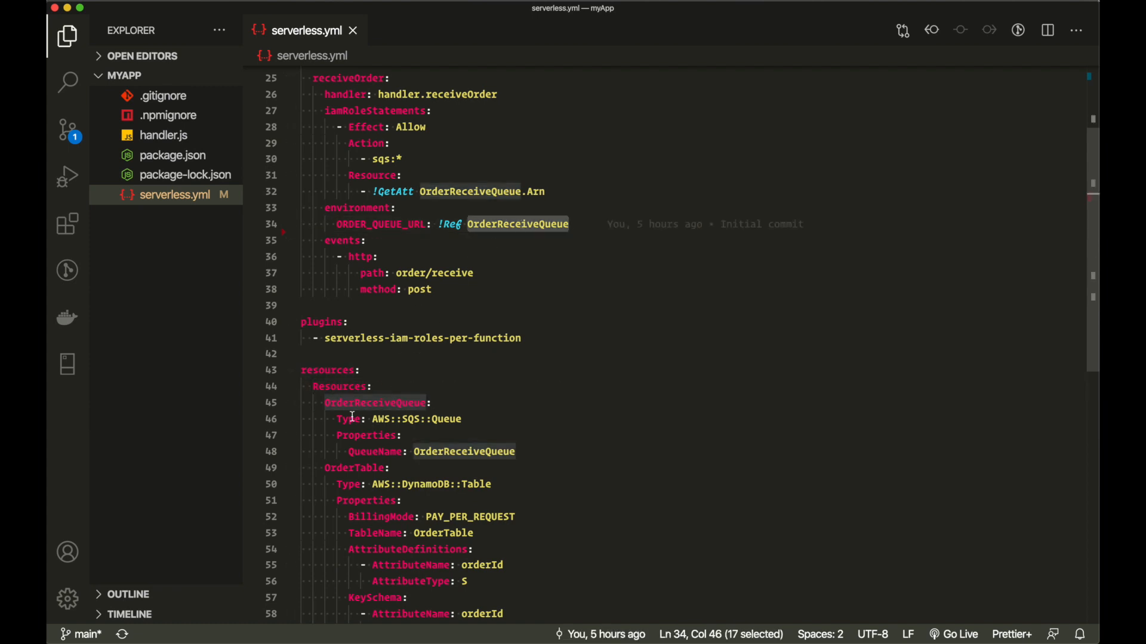
double_click(343, 401)
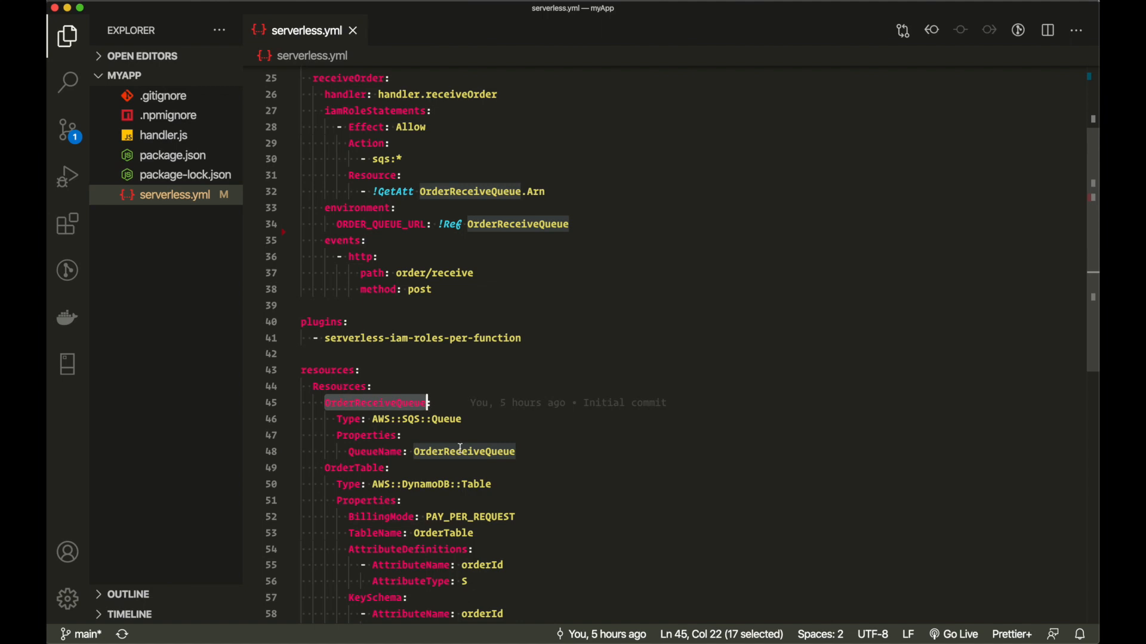
left_click(531, 453)
left_click_drag(531, 453, 276, 401)
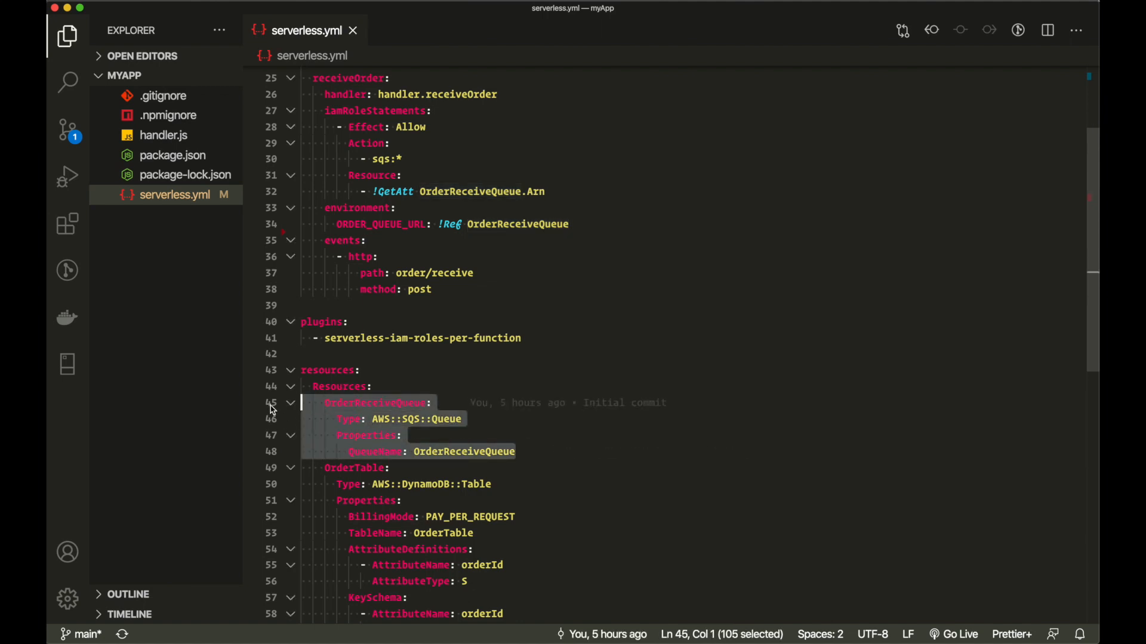
double_click(377, 401)
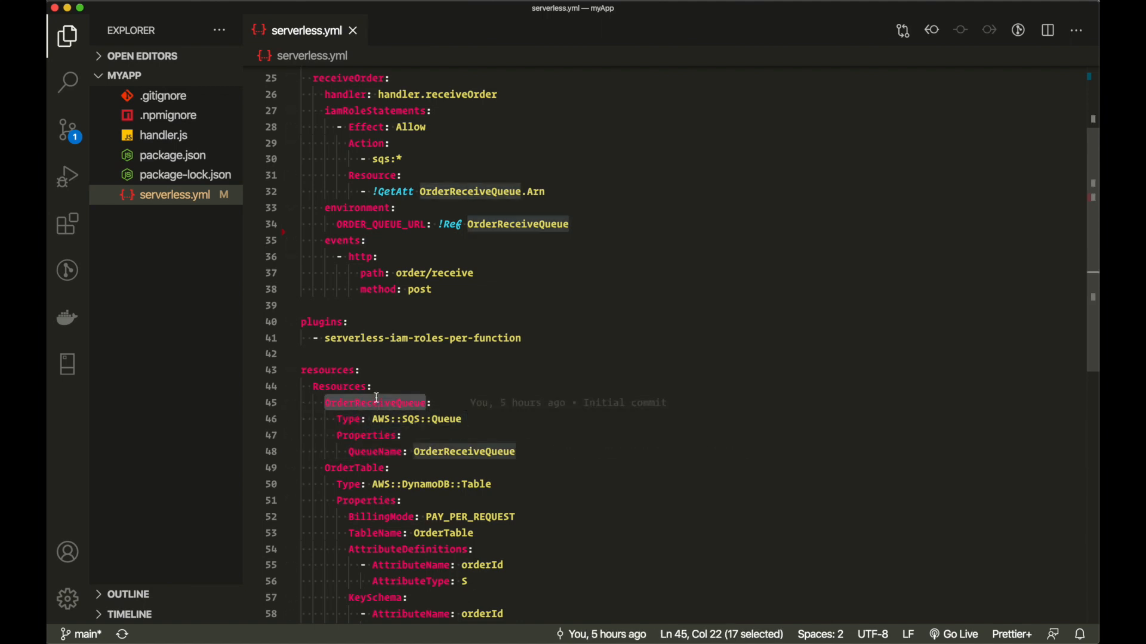
double_click(350, 420)
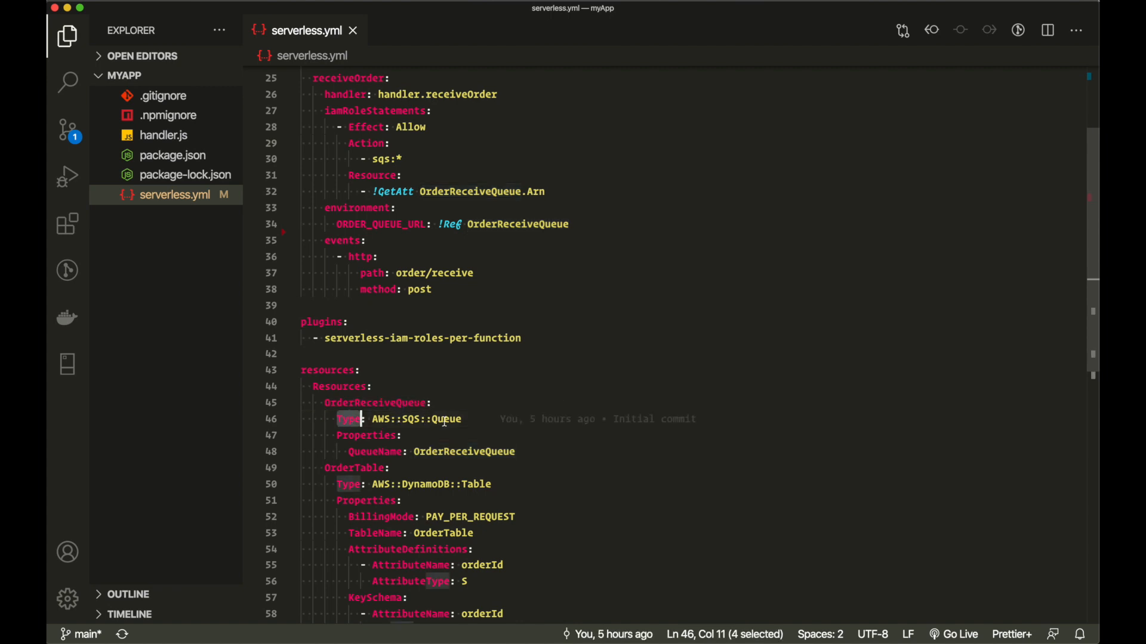
left_click_drag(466, 420, 371, 420)
double_click(364, 434)
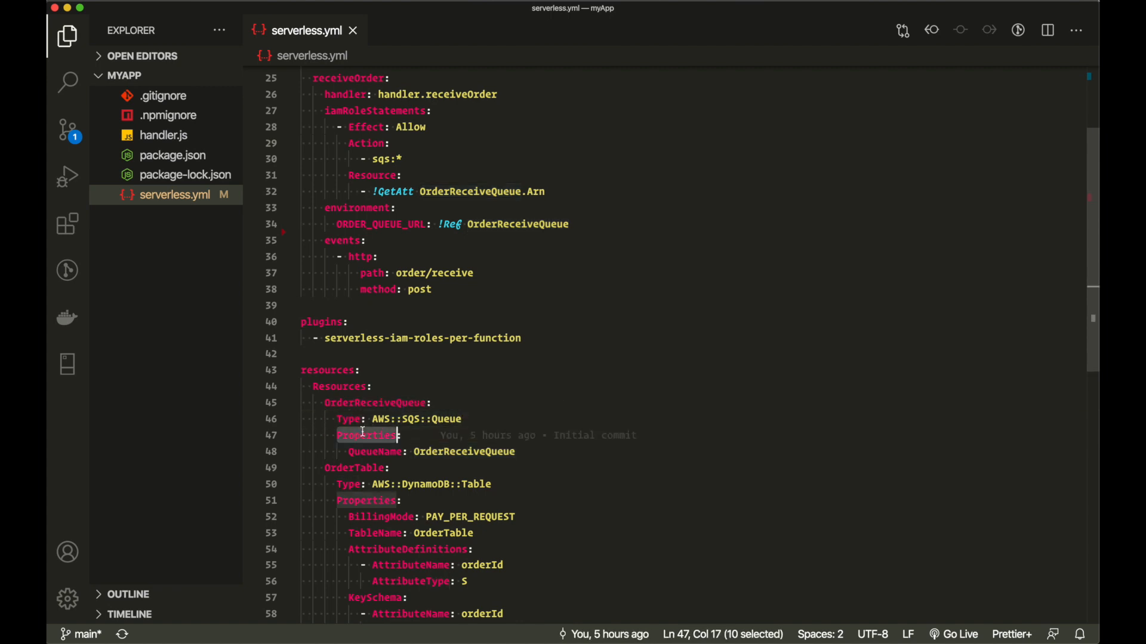
double_click(380, 451)
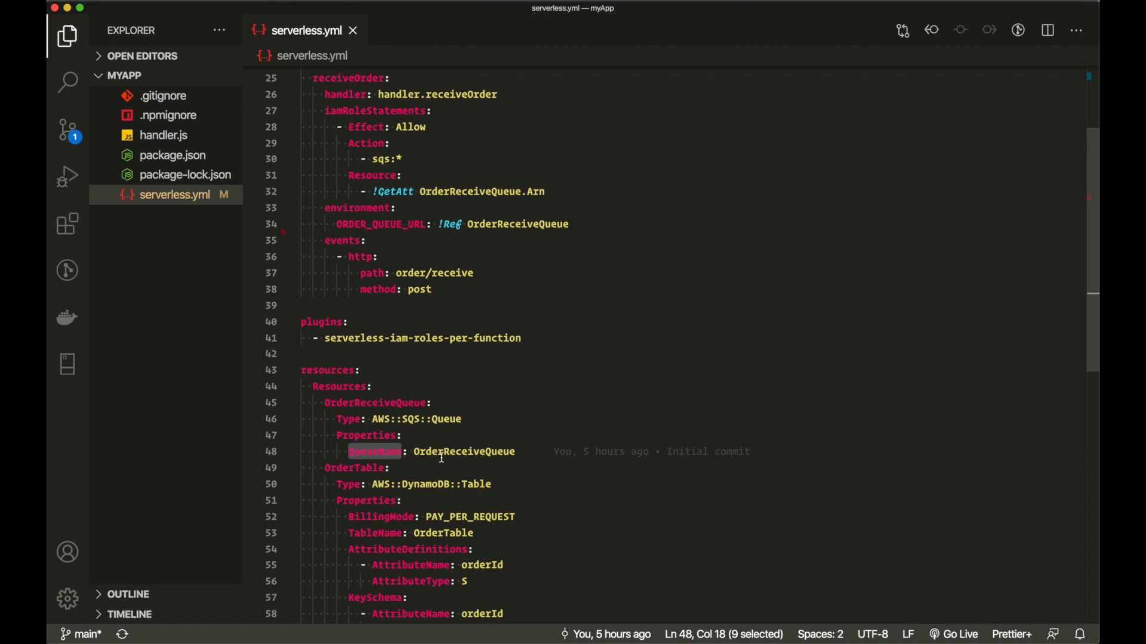
double_click(446, 454)
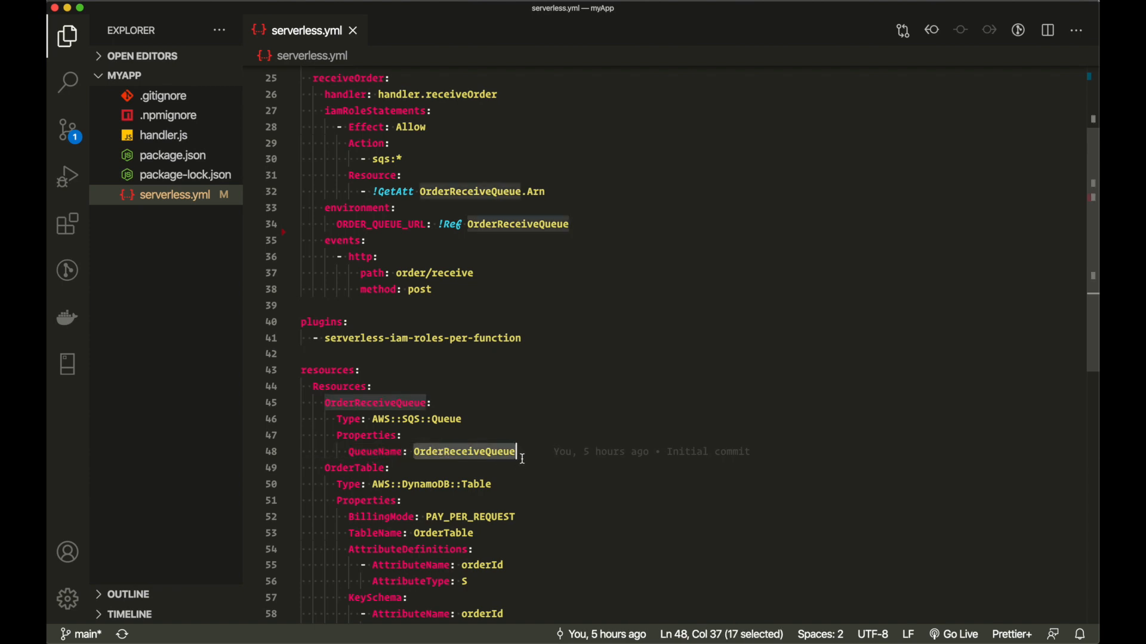
scroll(399, 279, "up", 2)
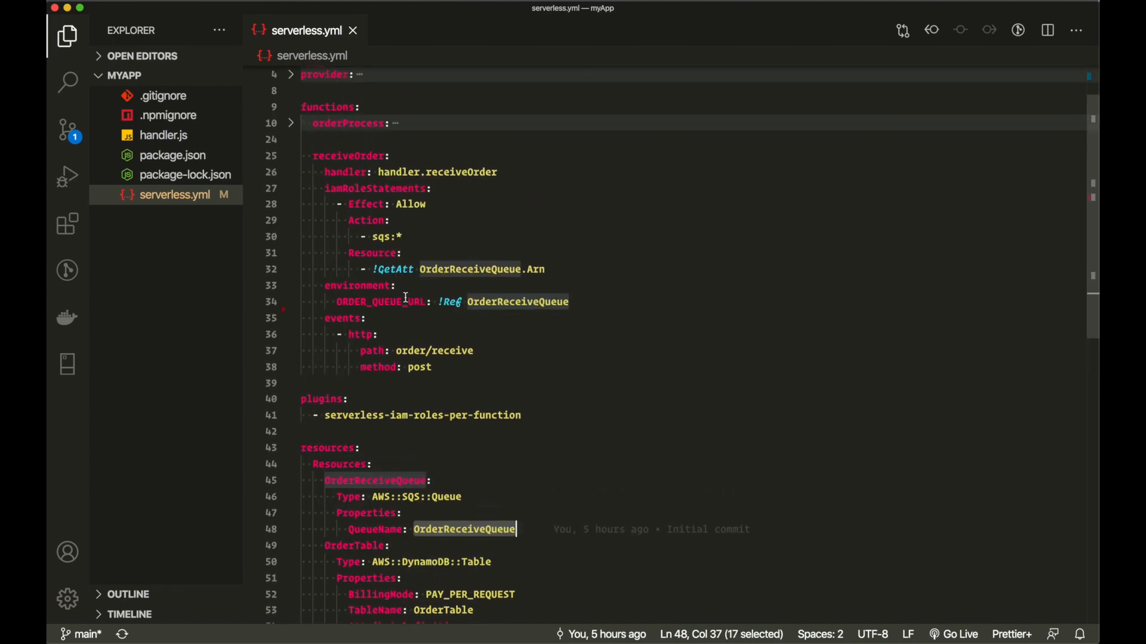
double_click(392, 303)
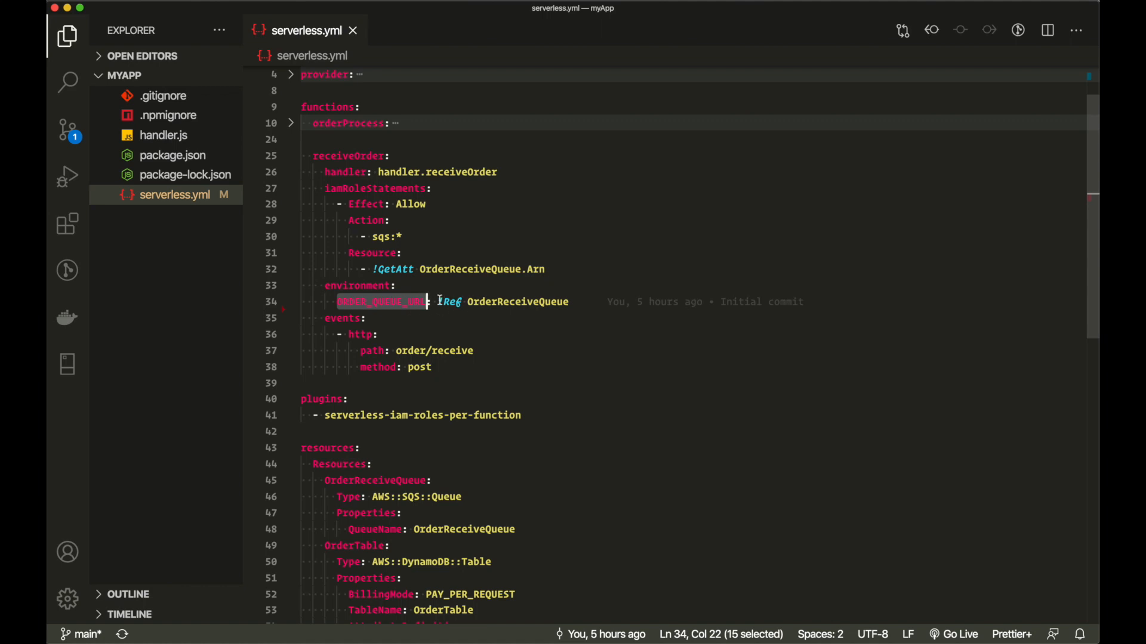
- Inspect receiveOrder's OrderReceiveQueue reference and its IAM role statements in serverless.yml
left_click_drag(441, 301, 462, 302)
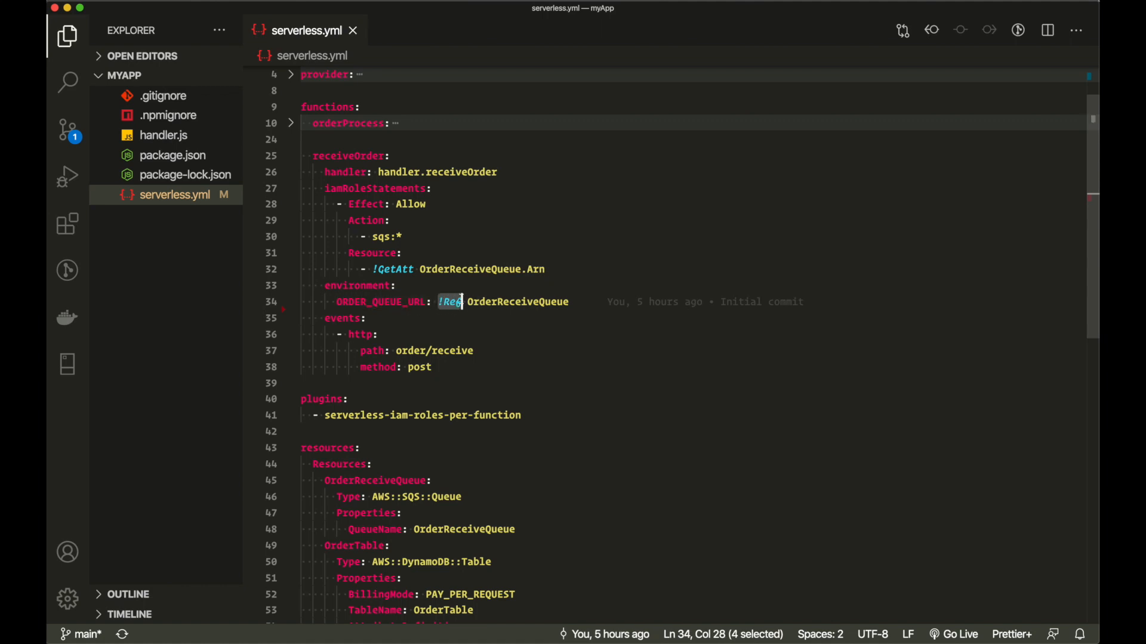
double_click(524, 305)
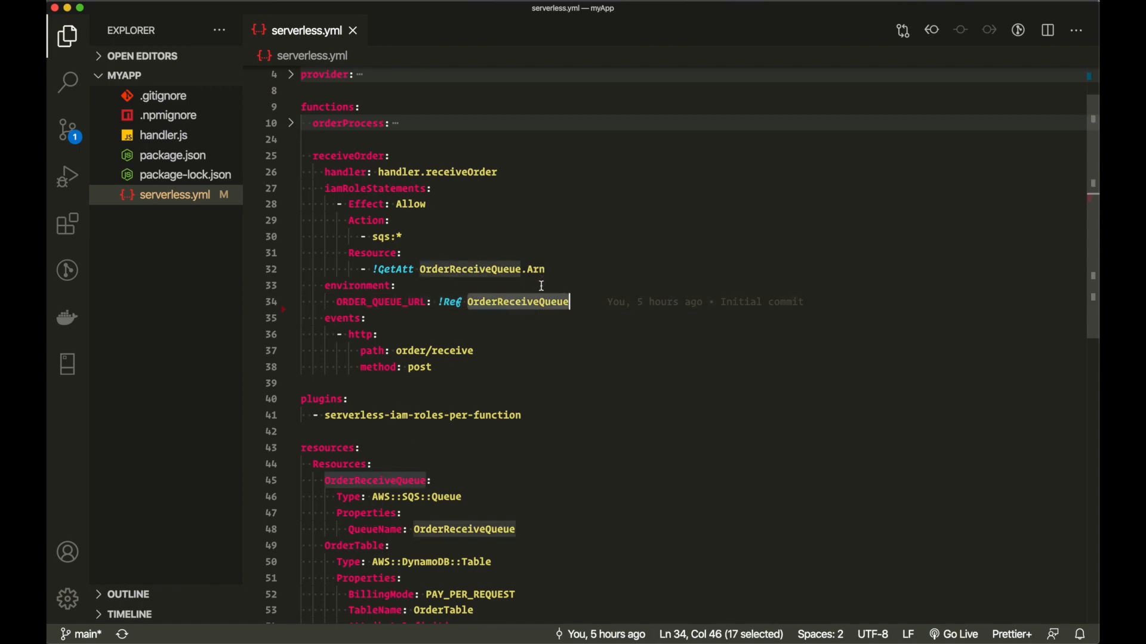
left_click(391, 221)
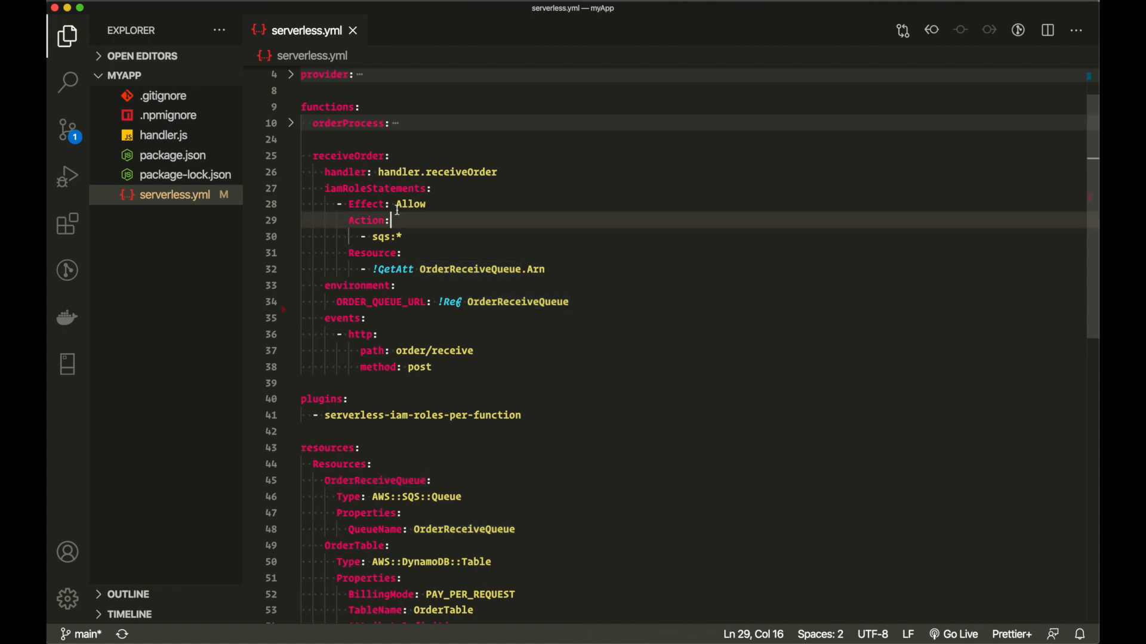
double_click(341, 155)
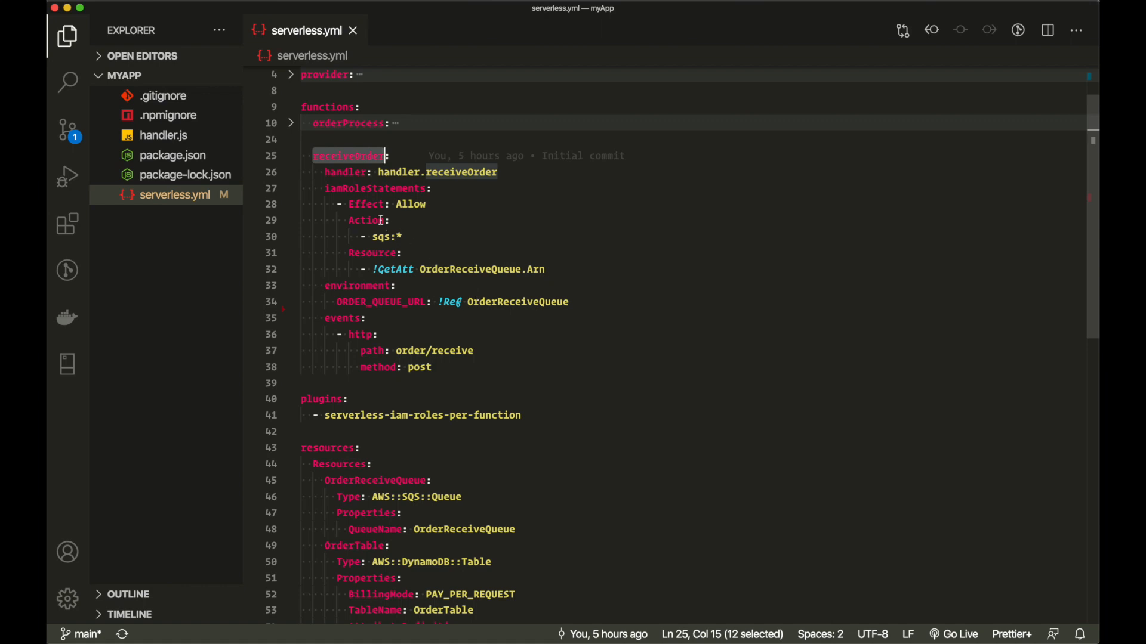
double_click(526, 302)
left_click(380, 190)
left_click(562, 271)
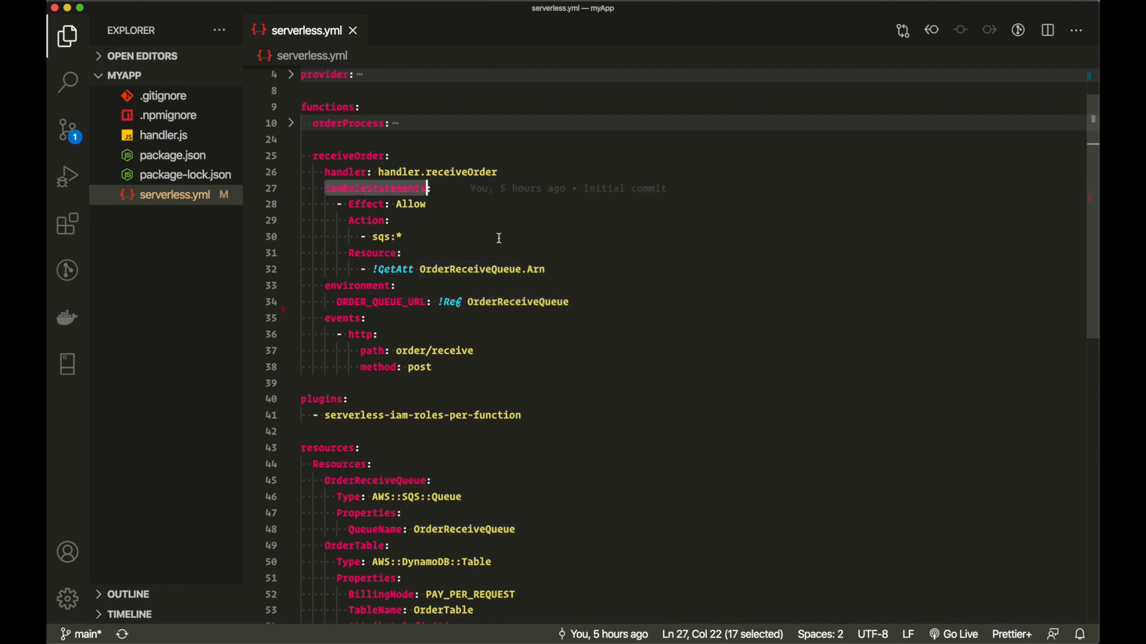
left_click_drag(563, 271, 297, 189)
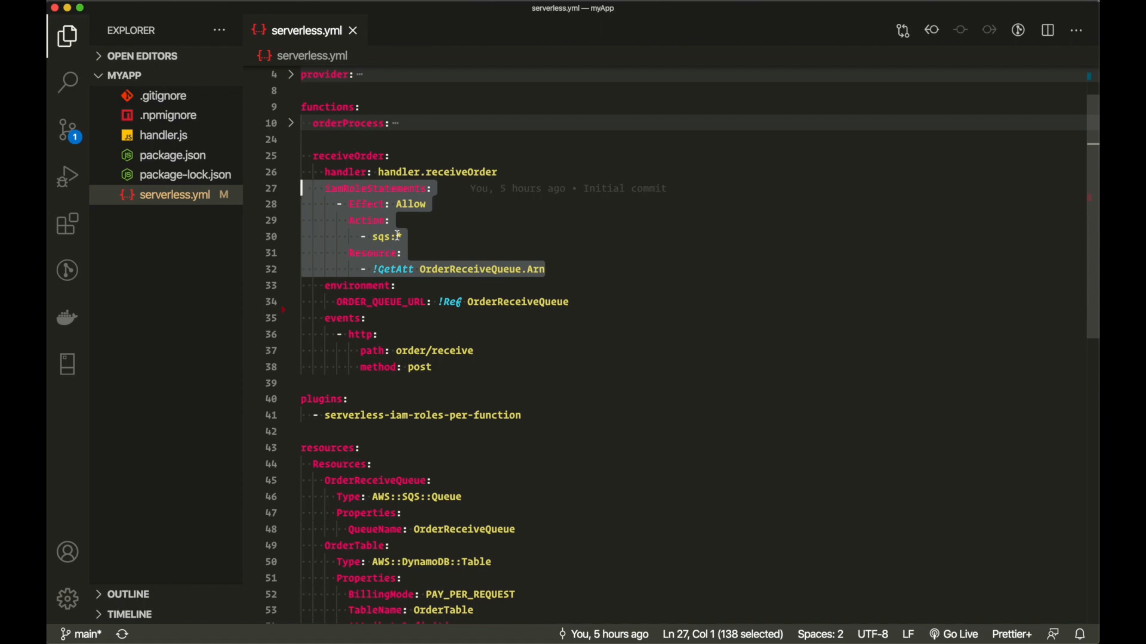
left_click(380, 253)
- Examine the !GetAtt OrderReceiveQueue Arn resource line, then fold receiveOrder to one line
double_click(380, 253)
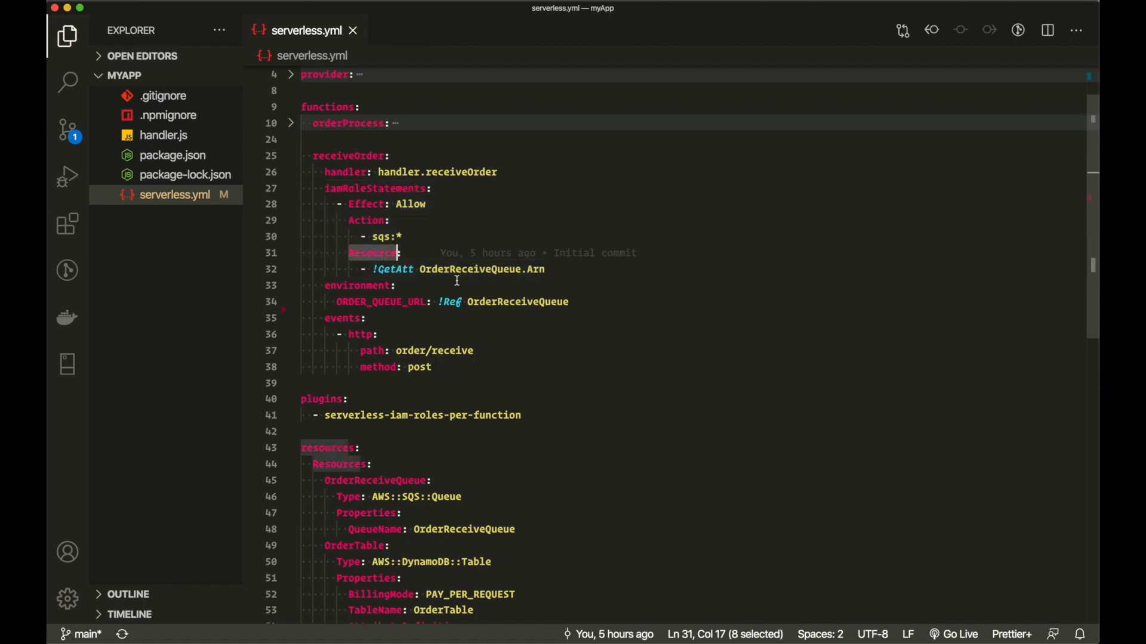
left_click(470, 270)
double_click(470, 270)
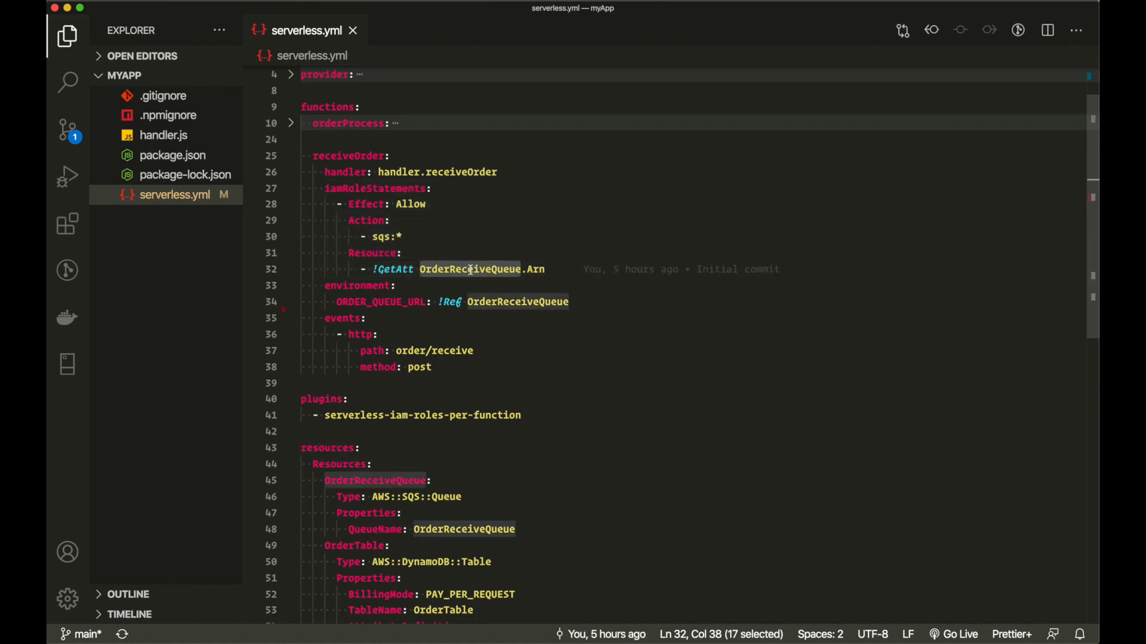
left_click(392, 269)
double_click(392, 270)
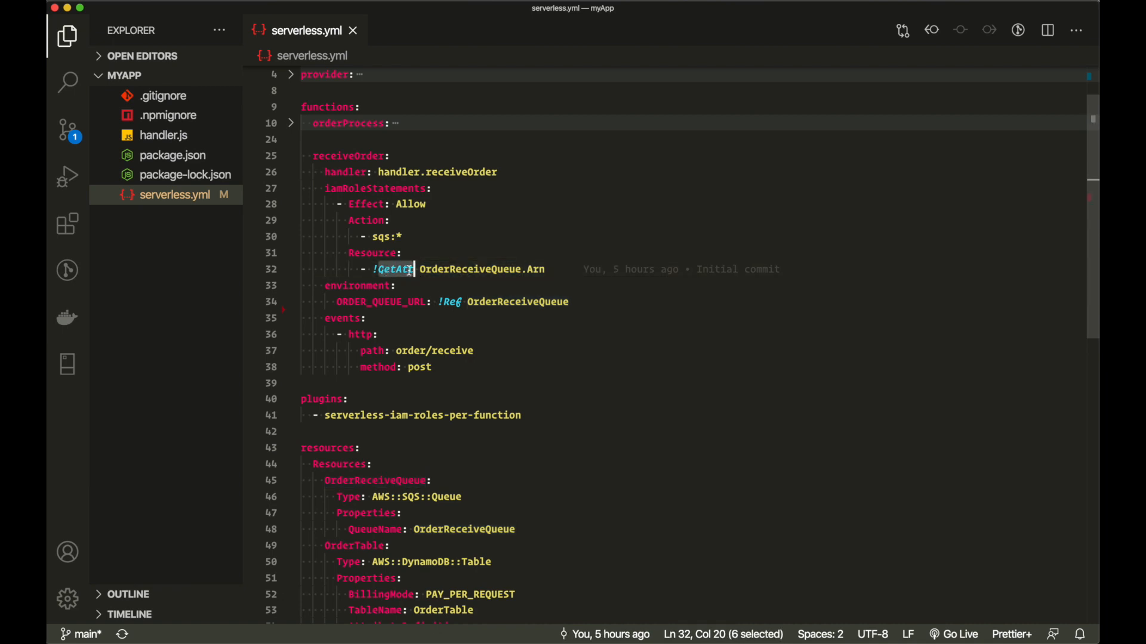
double_click(539, 271)
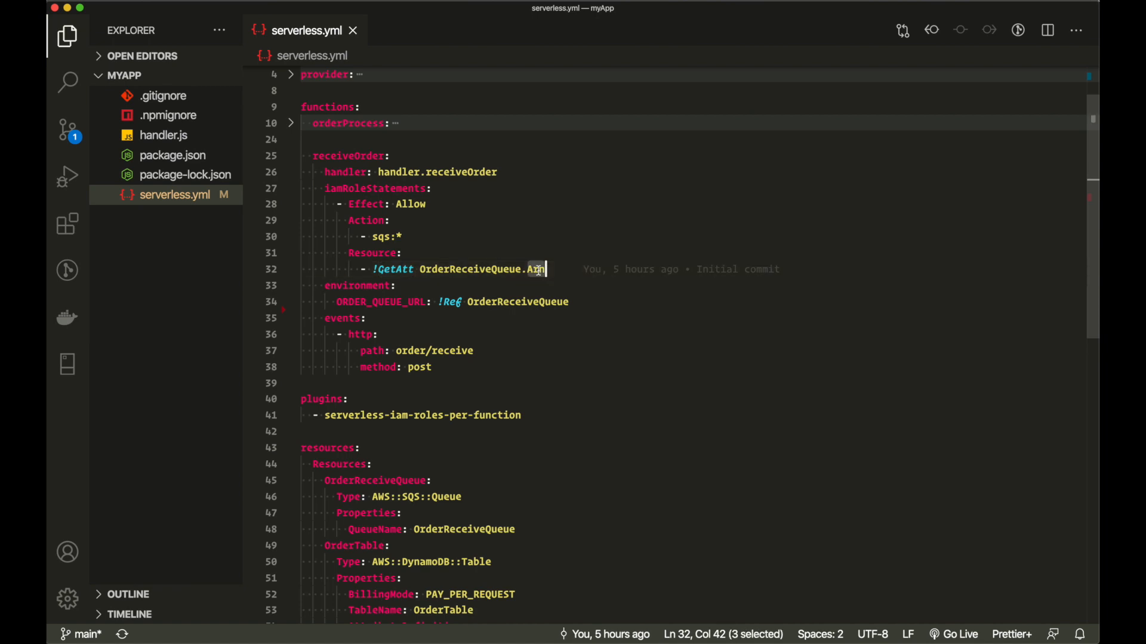
double_click(397, 269)
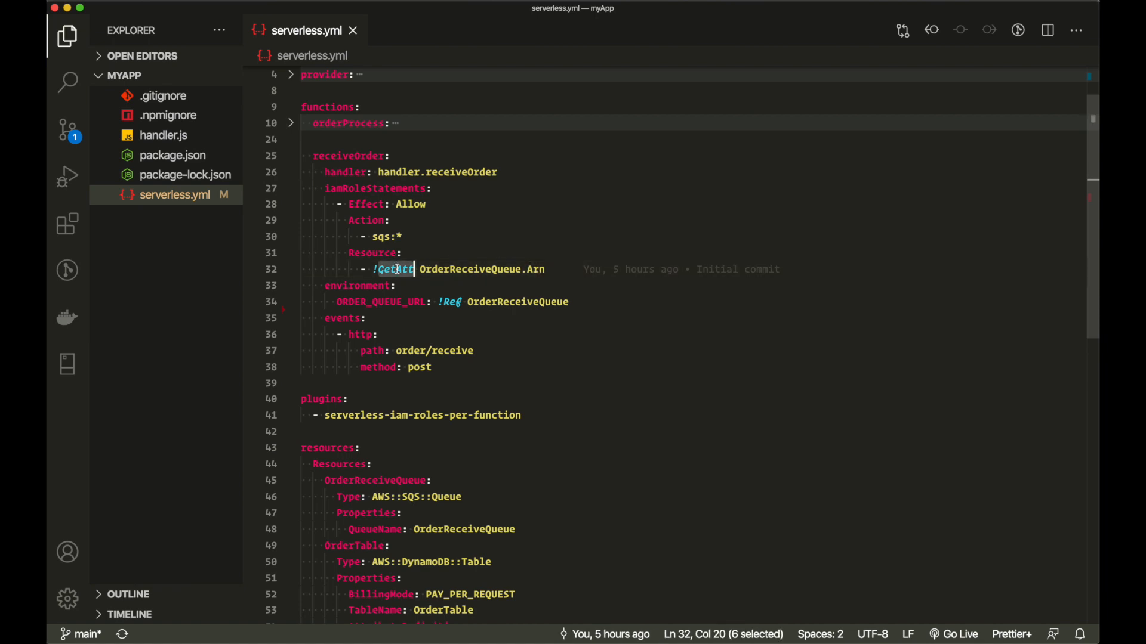
double_click(443, 269)
double_click(540, 271)
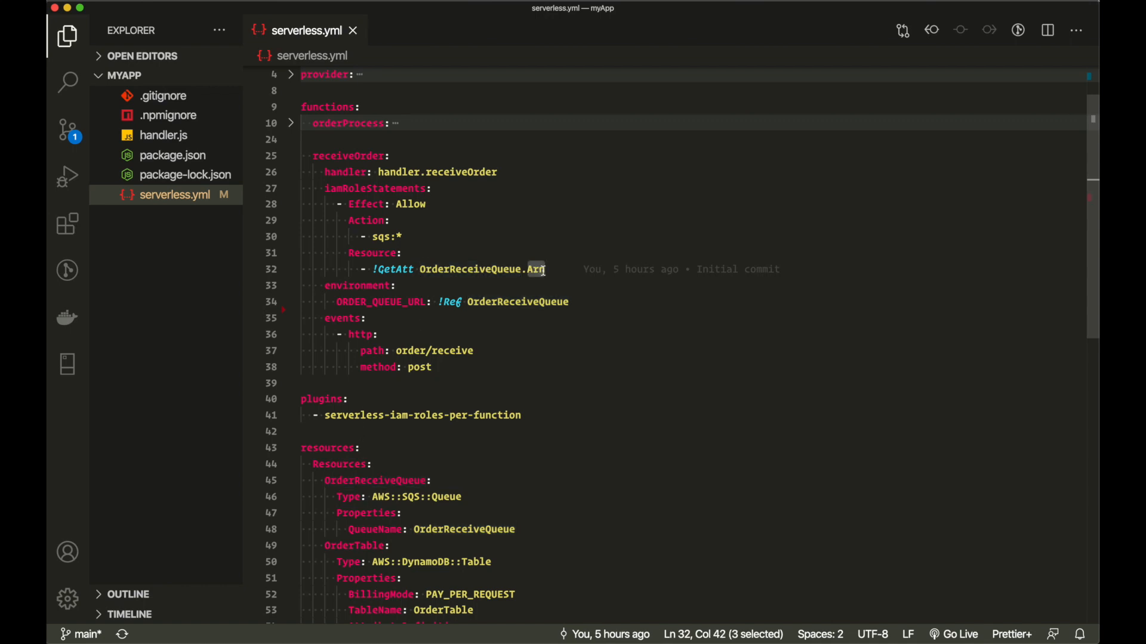
left_click(543, 271)
double_click(492, 269)
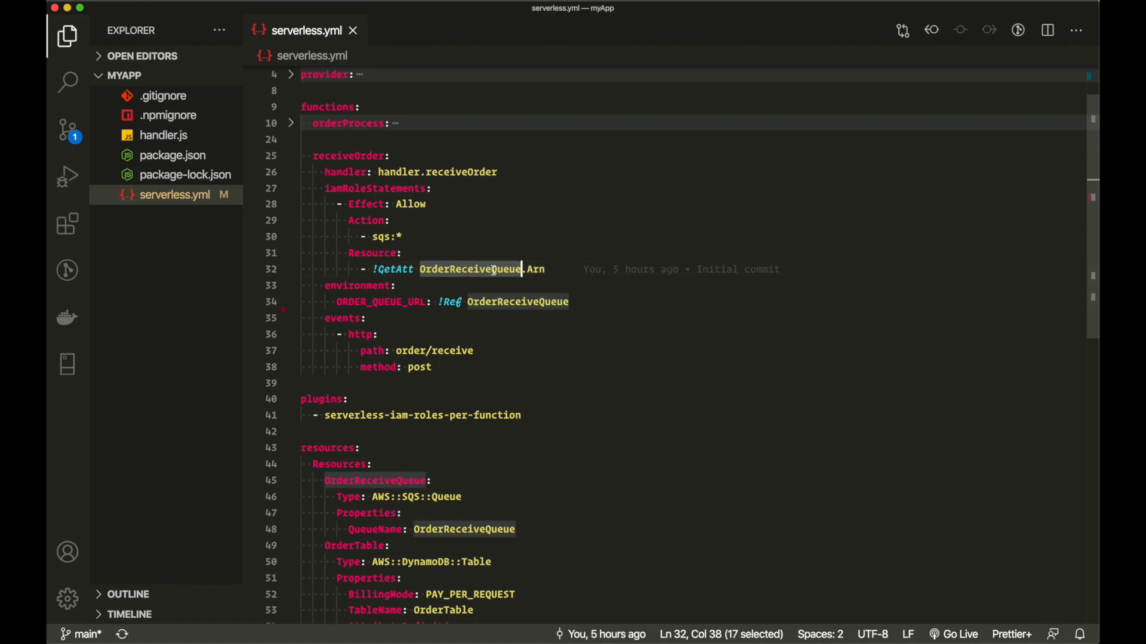
left_click(291, 158)
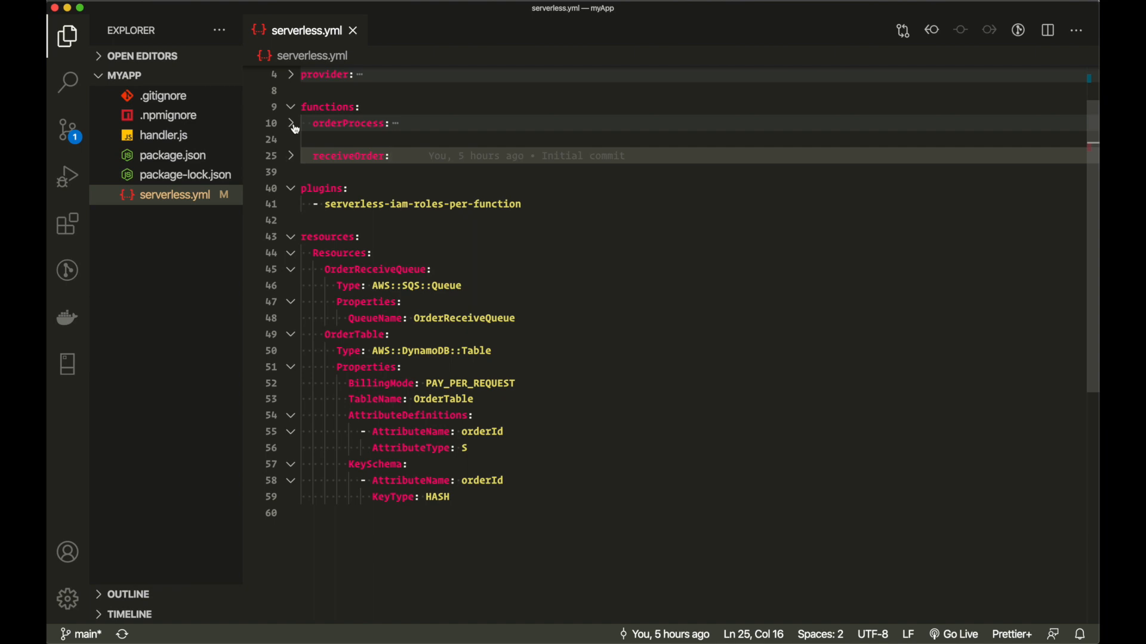
left_click(292, 124)
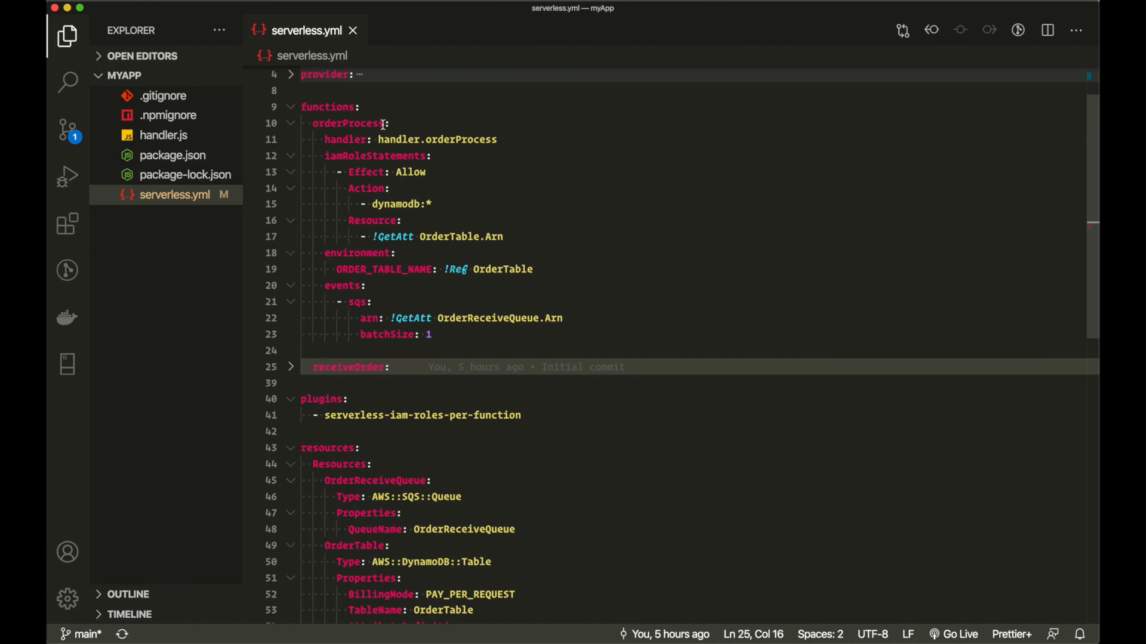
double_click(360, 123)
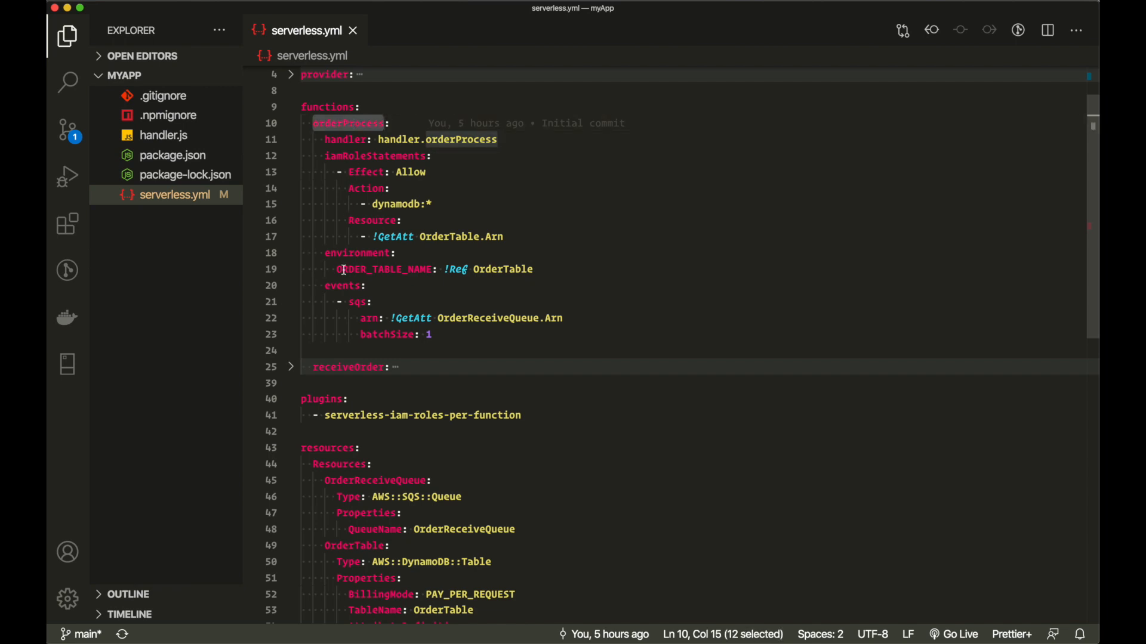
left_click_drag(319, 286, 493, 342)
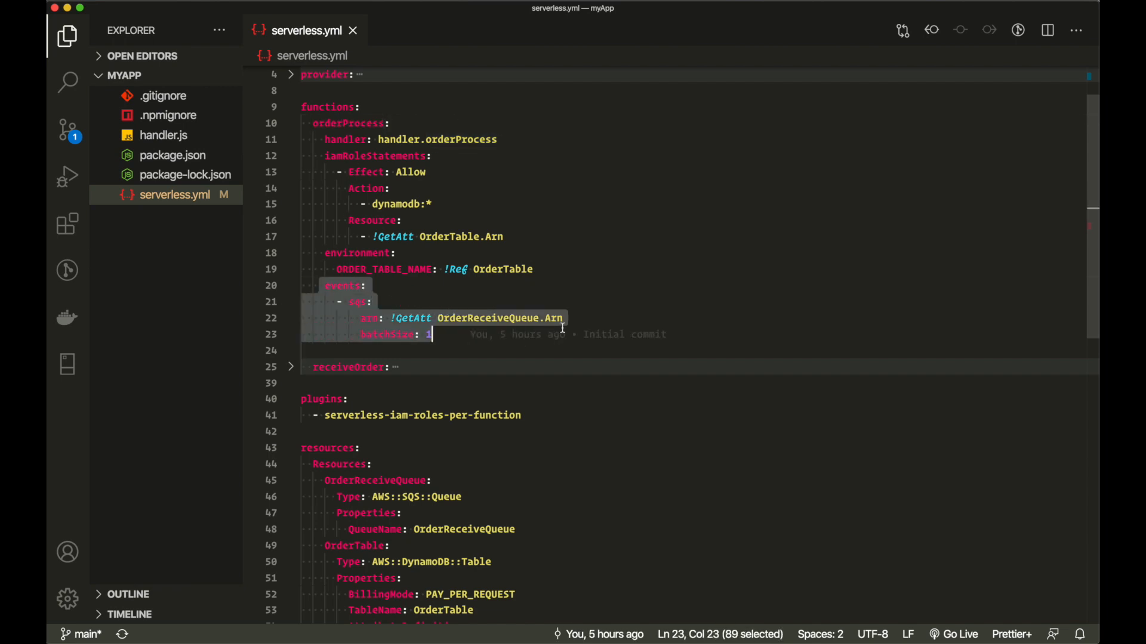
double_click(352, 289)
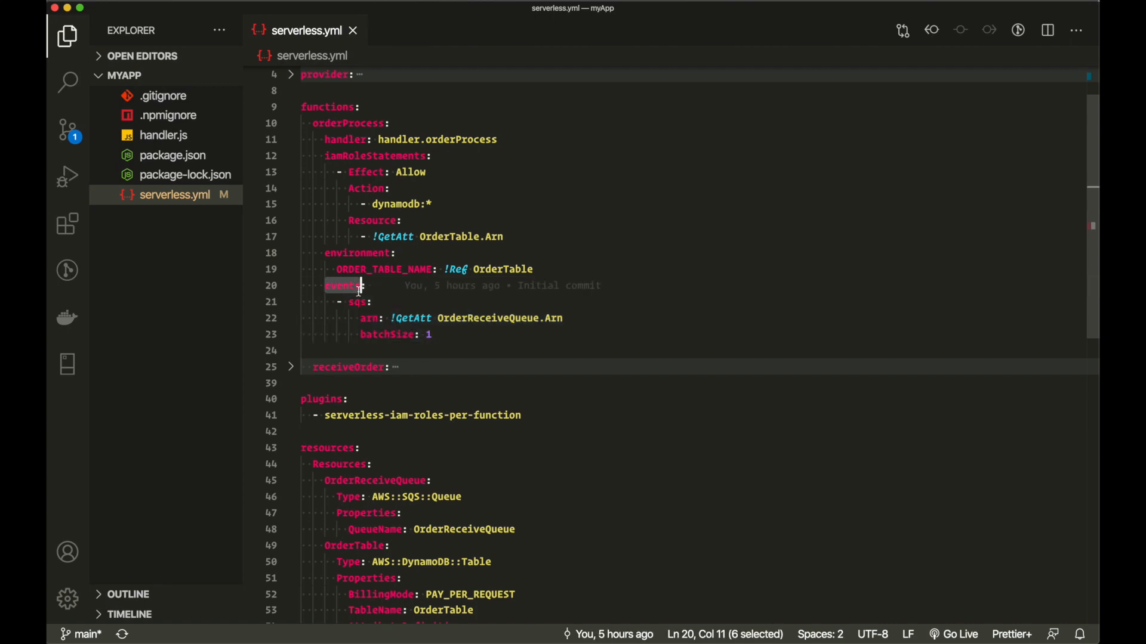
double_click(365, 304)
double_click(368, 319)
double_click(462, 320)
double_click(418, 320)
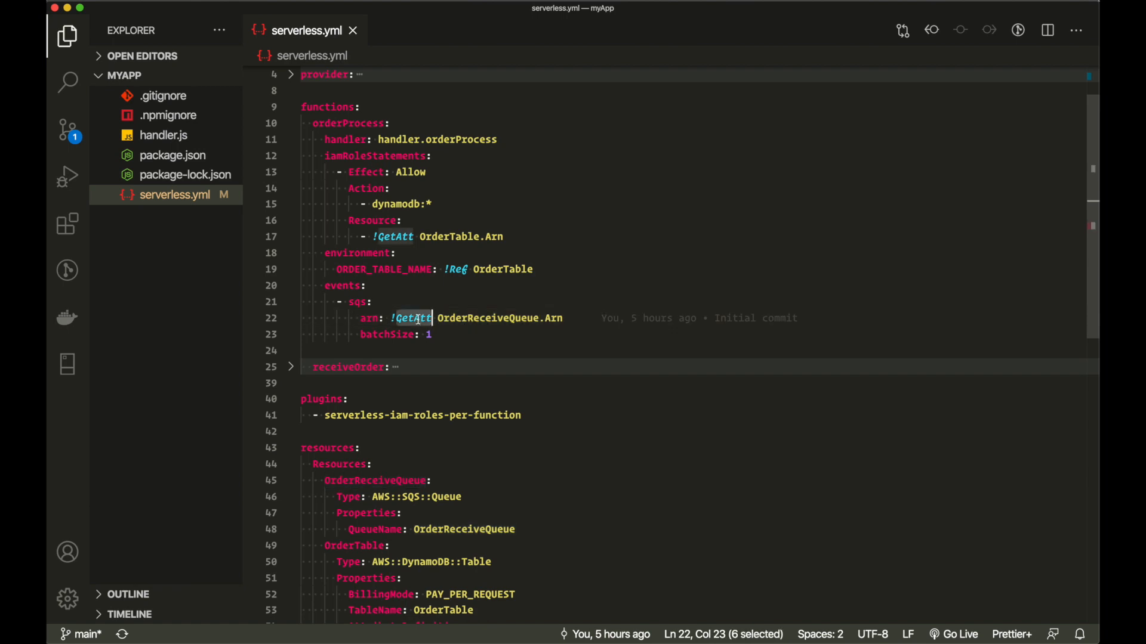
double_click(556, 319)
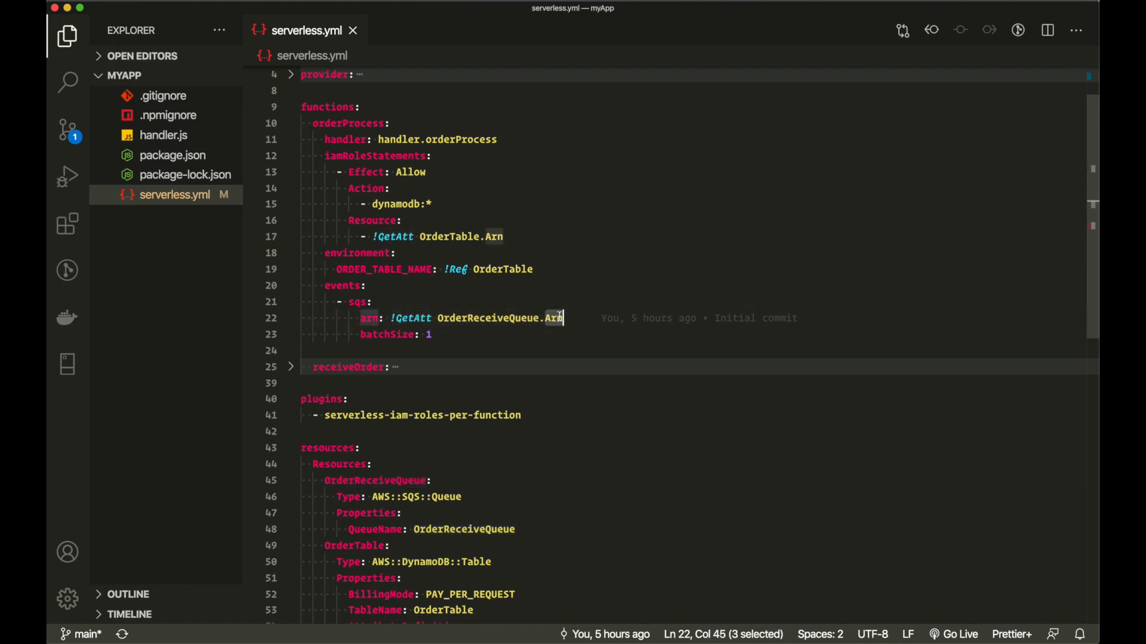
left_click_drag(446, 332, 301, 334)
double_click(389, 336)
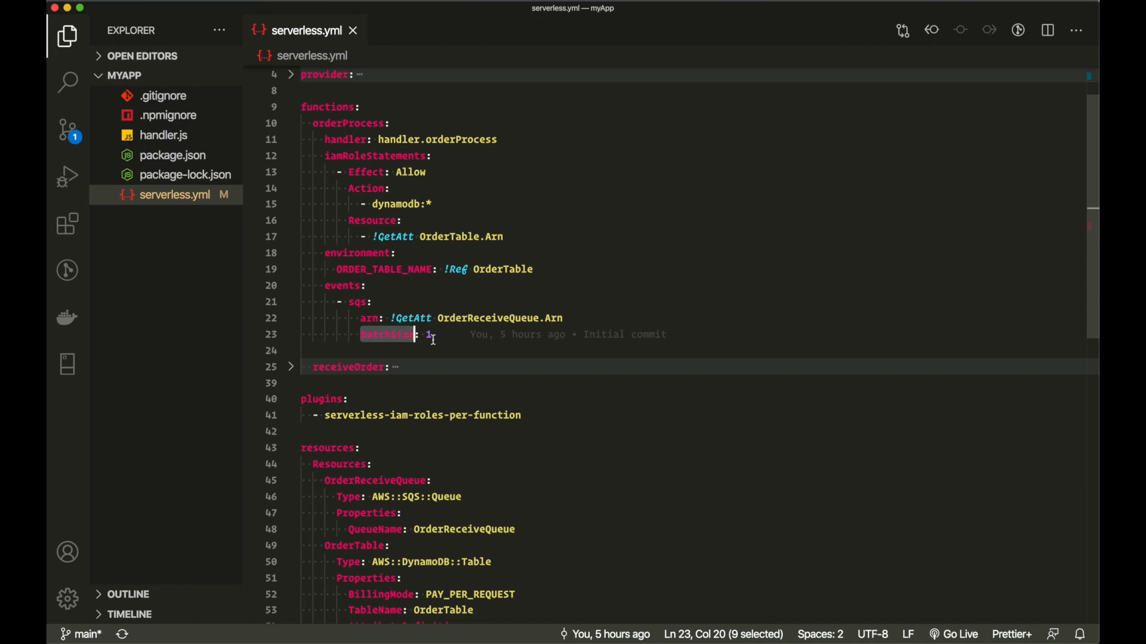
mouse_move(434, 338)
double_click(362, 252)
double_click(364, 270)
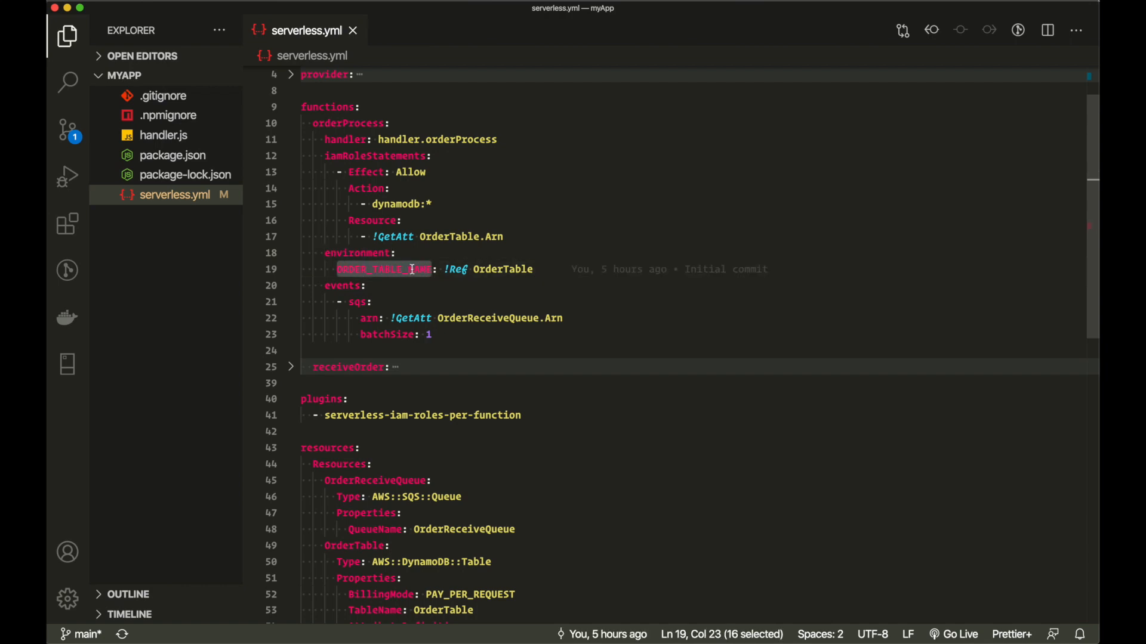
left_click(459, 270)
double_click(459, 270)
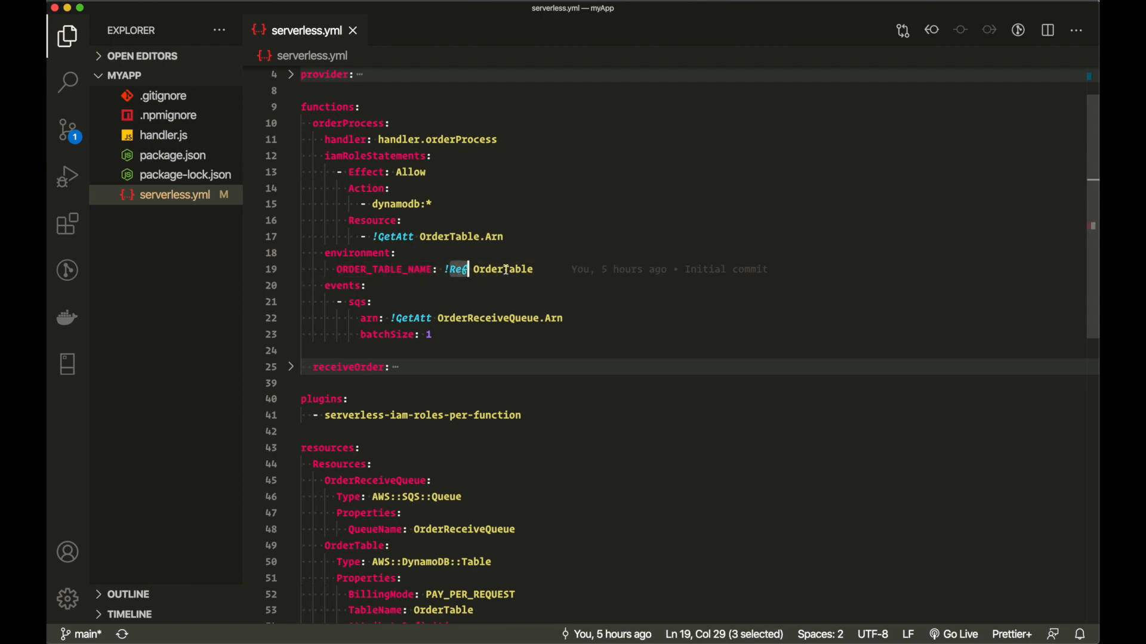
double_click(503, 269)
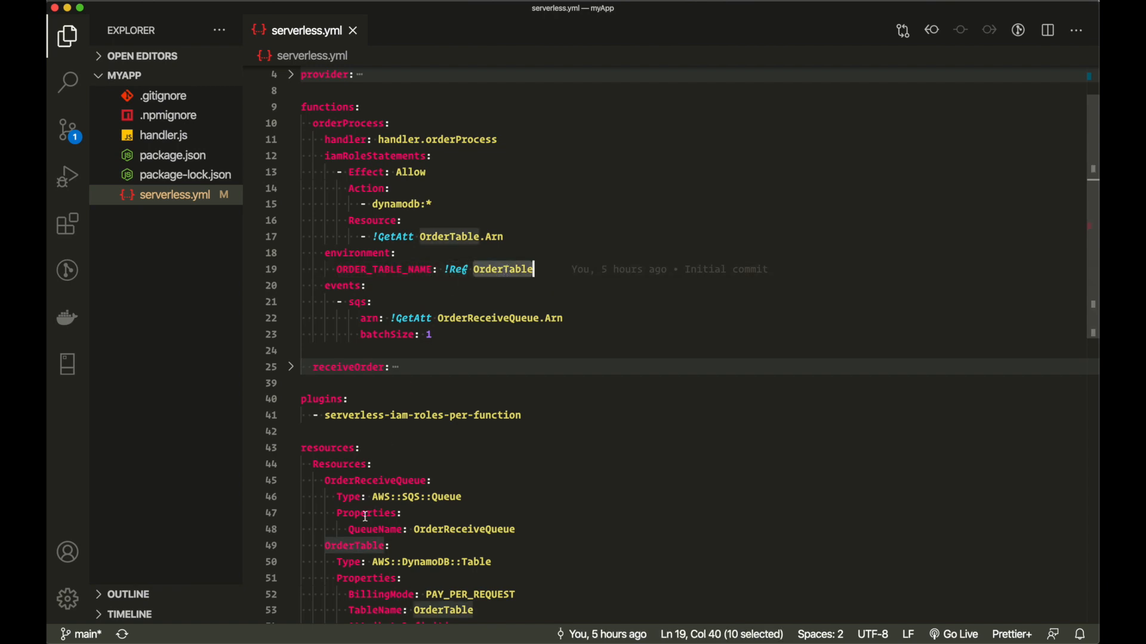
- Review OrderTable's AWS::DynamoDB::Table type, BillingMode and TableName in the resources section
scroll(365, 516, "down", 5)
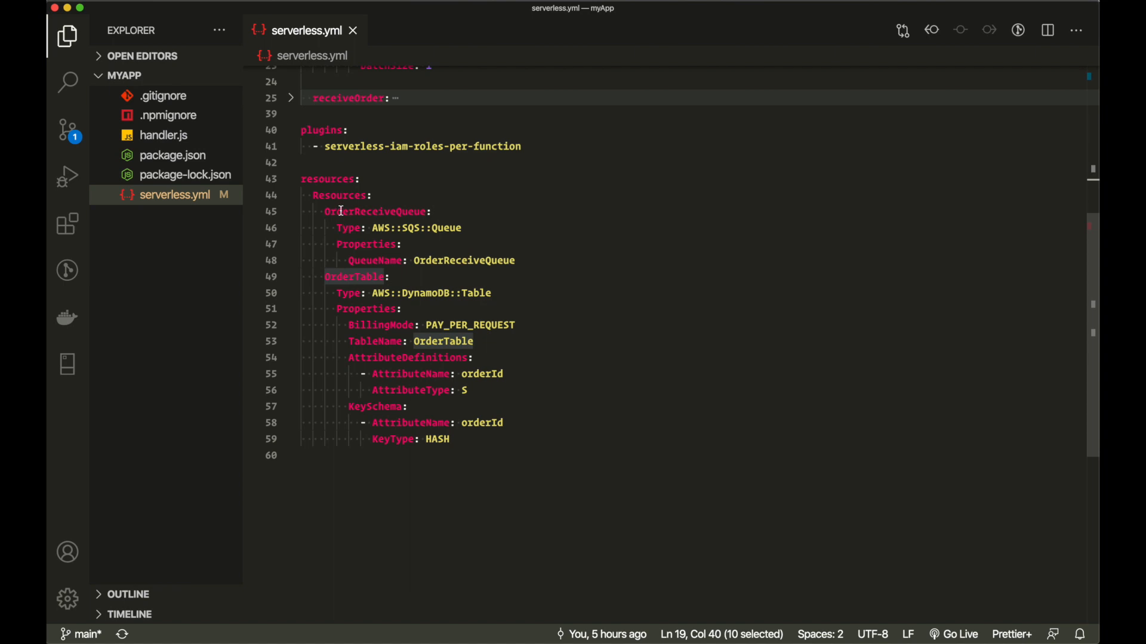
double_click(334, 282)
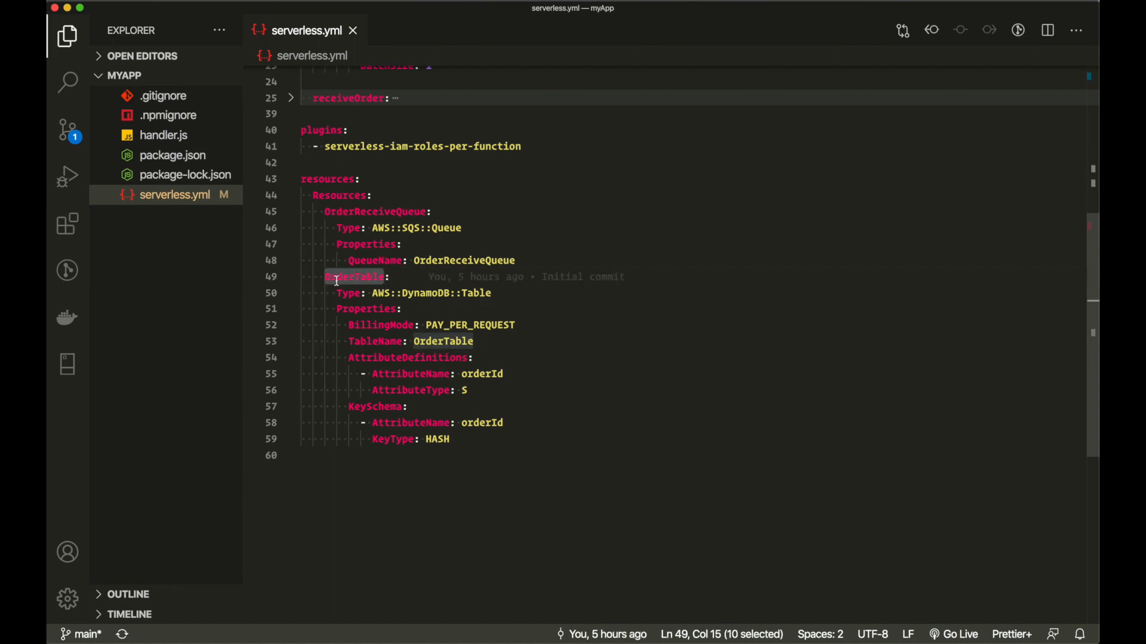
left_click(494, 293)
left_click_drag(493, 293, 367, 297)
key("shift+Right")
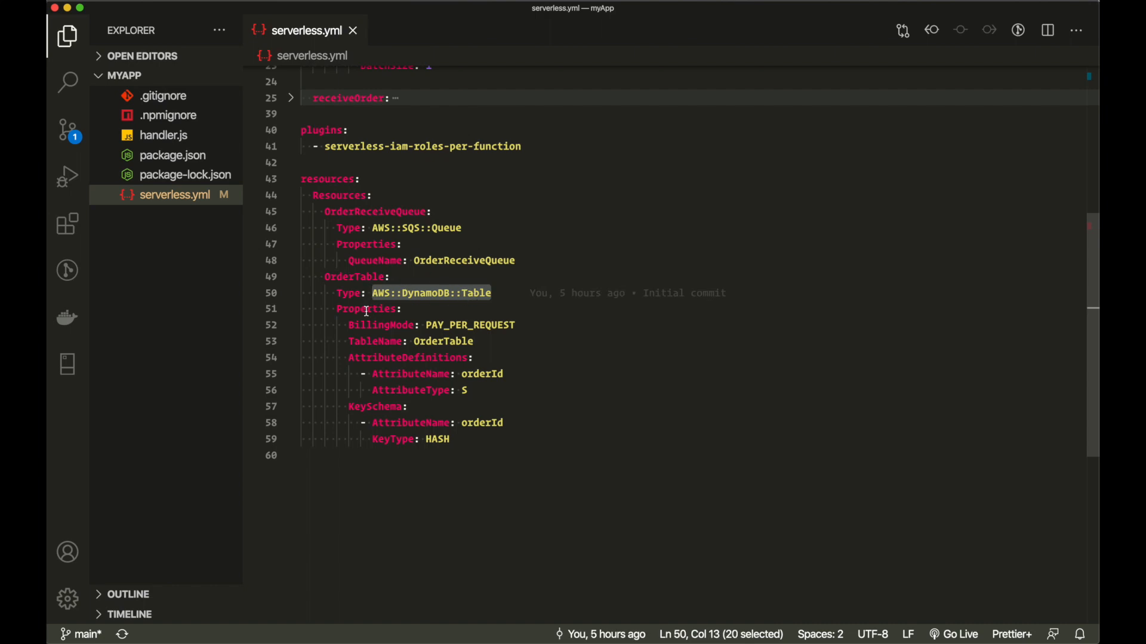
double_click(367, 311)
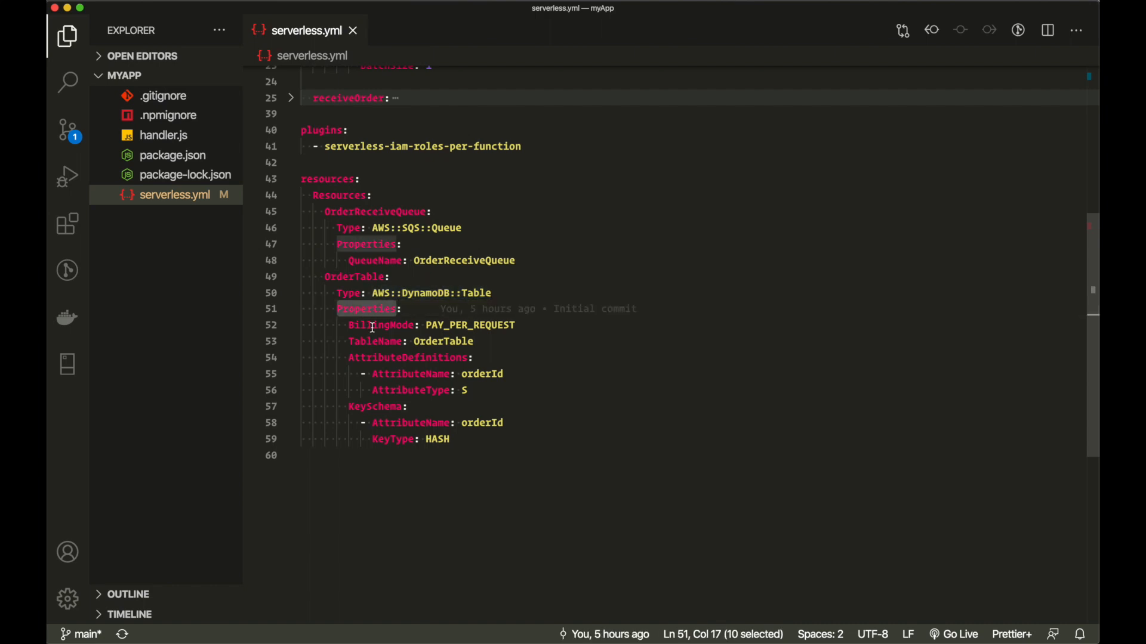
double_click(371, 326)
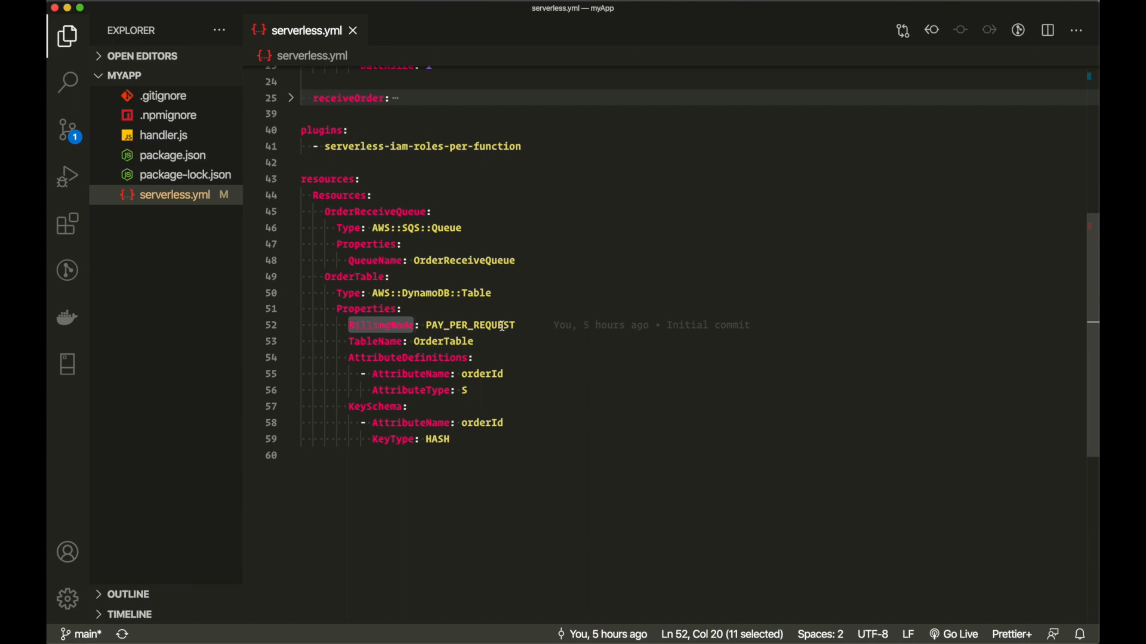
double_click(374, 341)
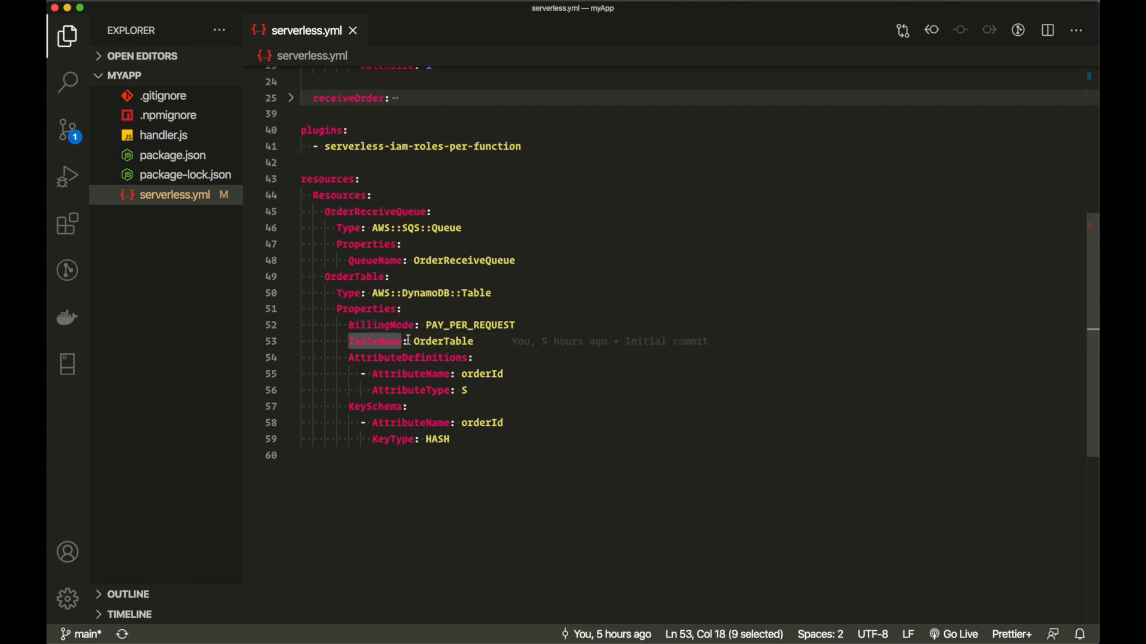
double_click(442, 342)
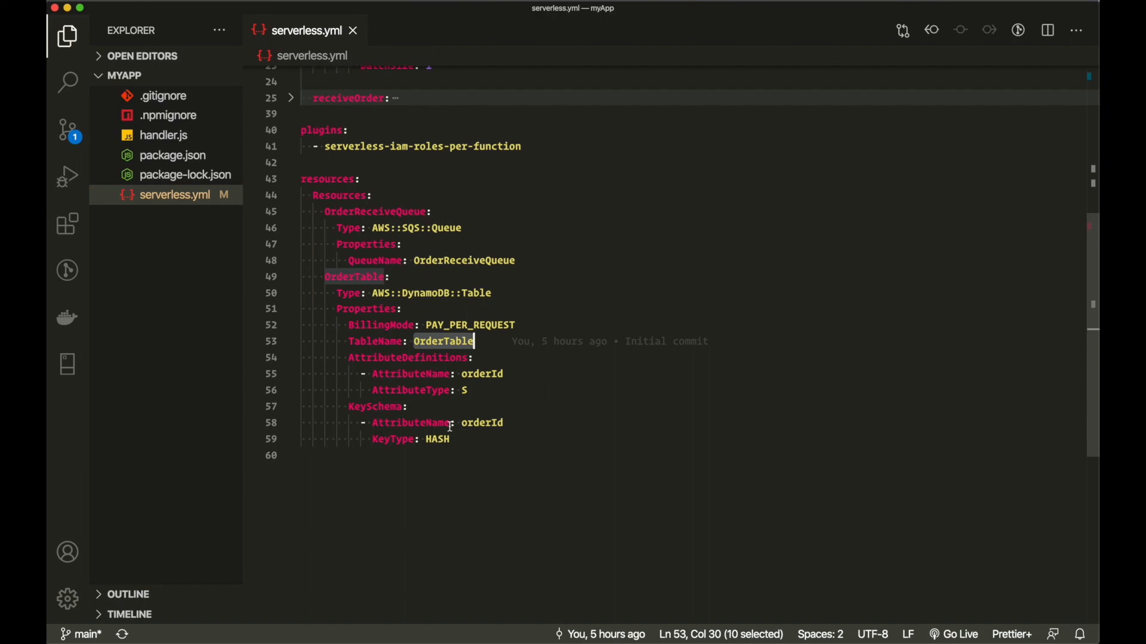
- Review the orderId HASH key and its S attribute type, then unfold receiveOrder
left_click_drag(342, 412, 523, 431)
double_click(491, 422)
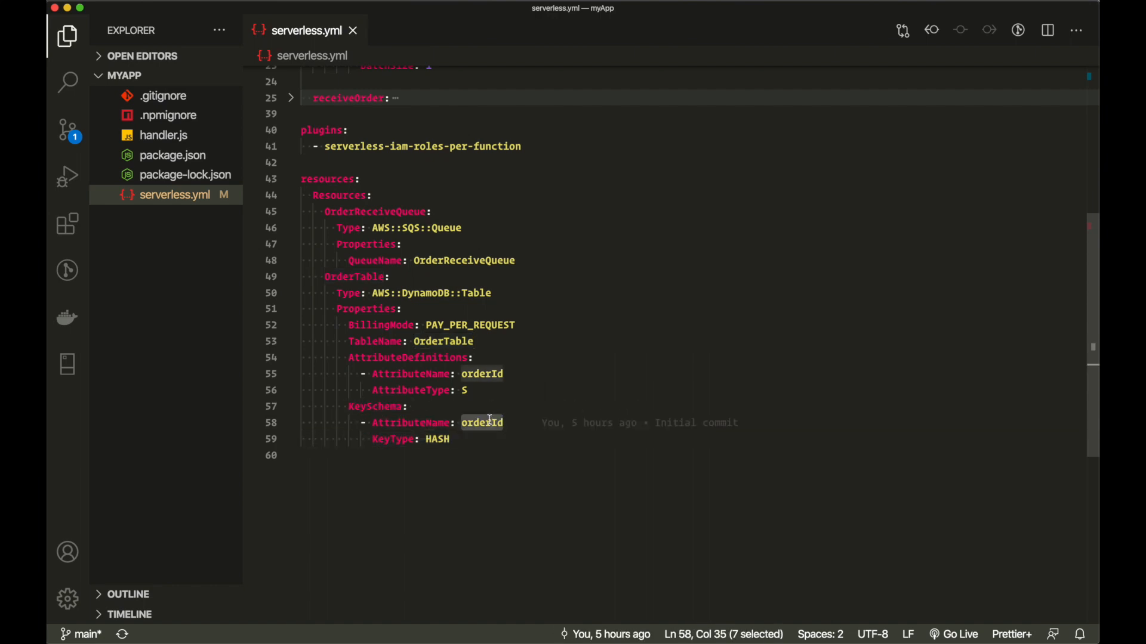
double_click(439, 440)
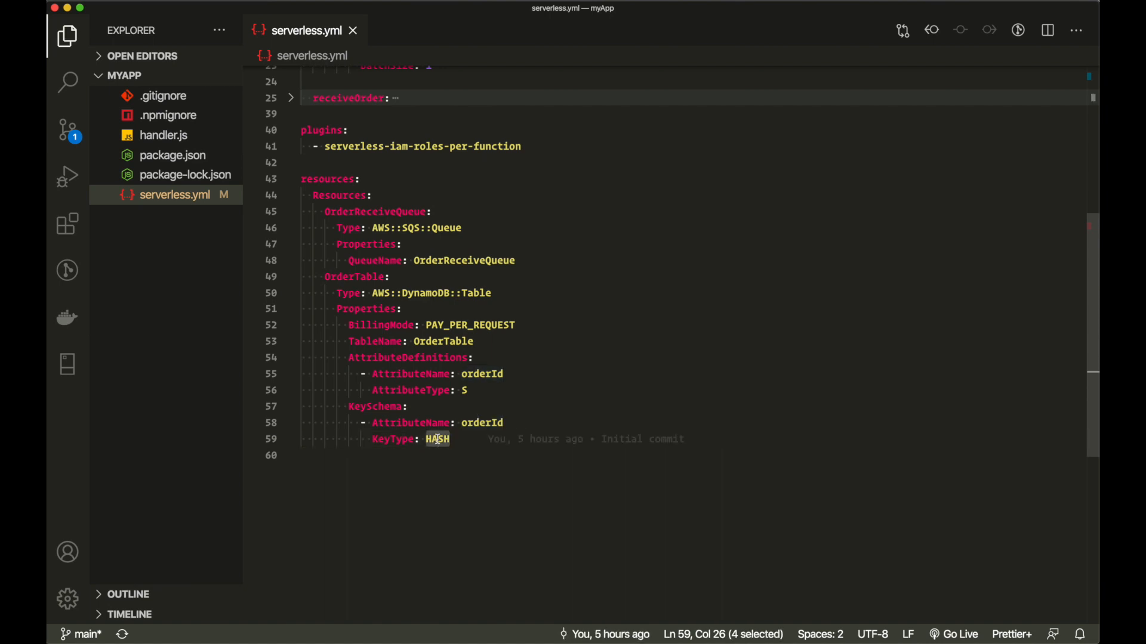
double_click(401, 360)
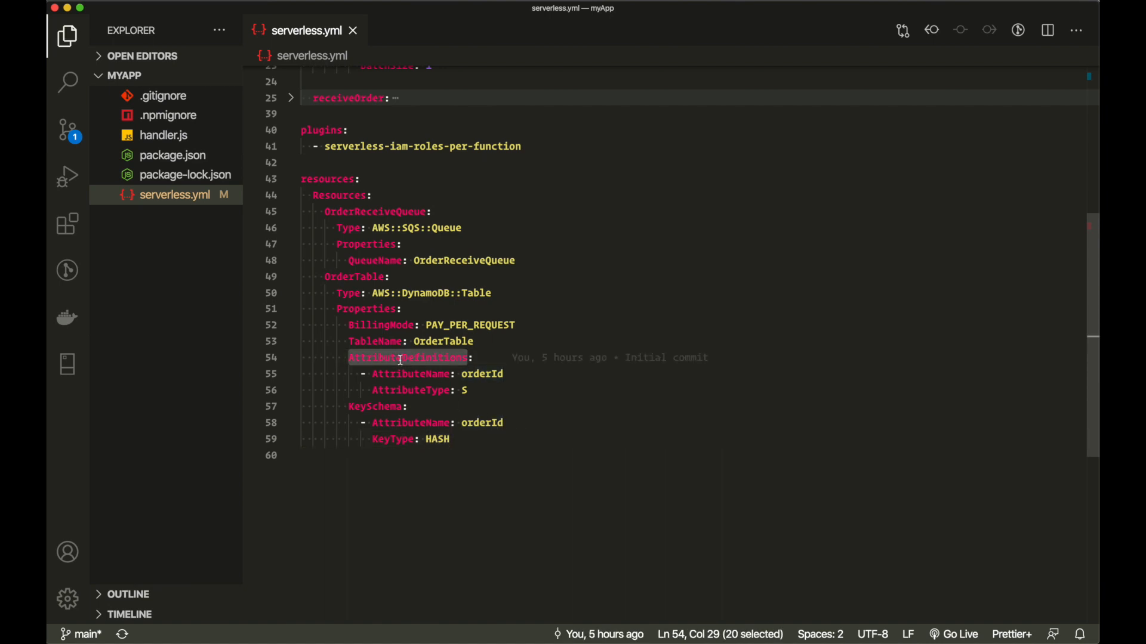
double_click(487, 376)
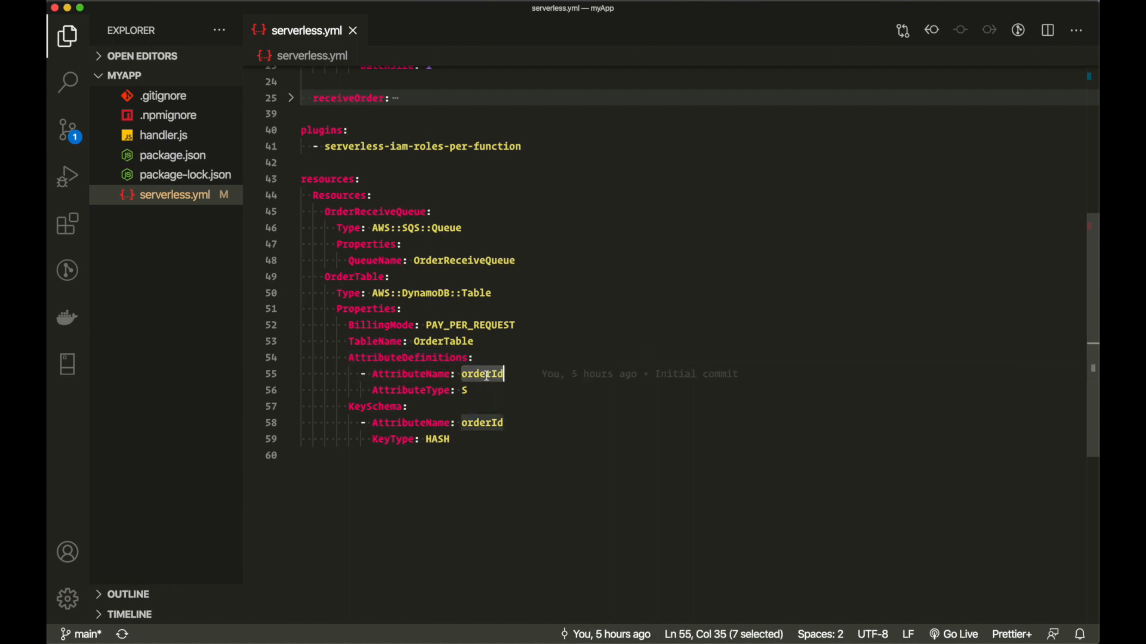
left_click(467, 391)
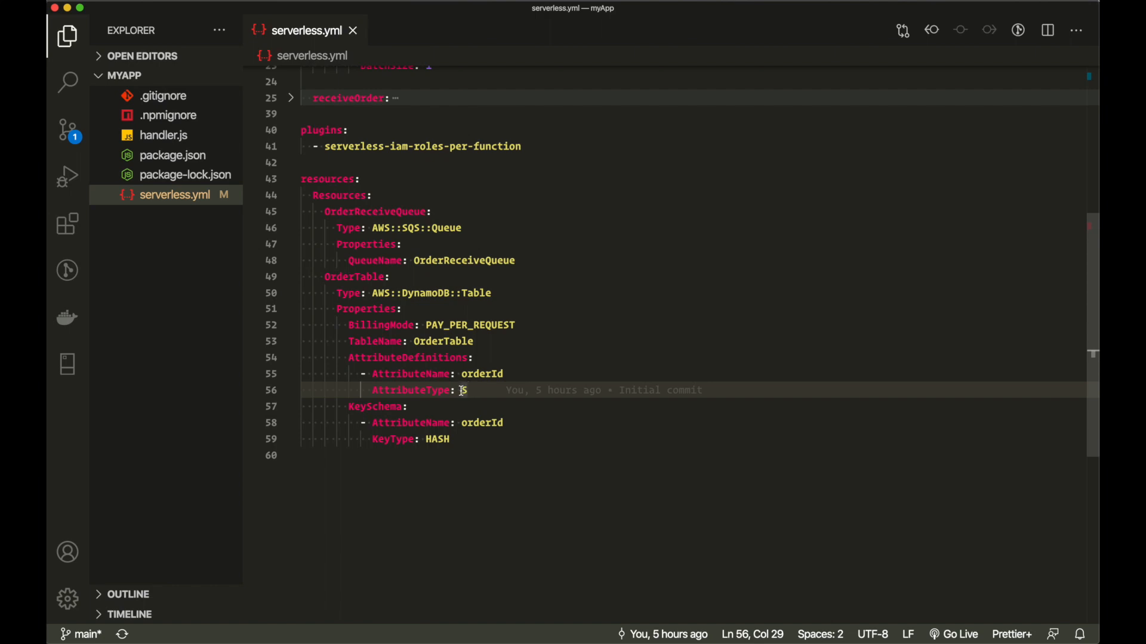
left_click_drag(463, 392, 470, 391)
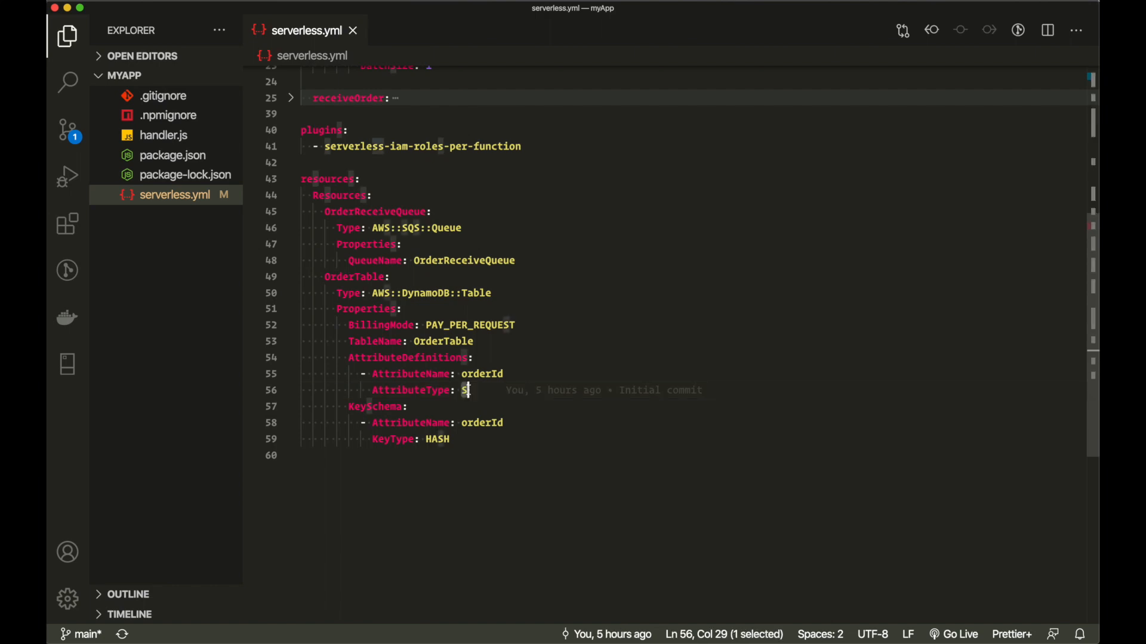
left_click(469, 409)
scroll(464, 484, "up", 8)
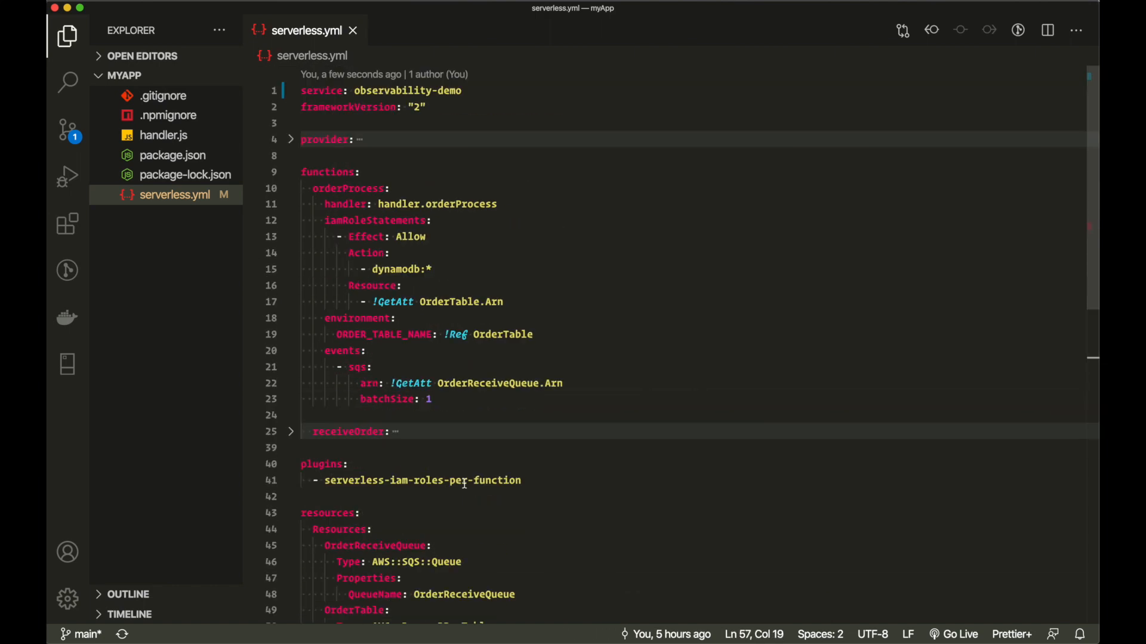
left_click(292, 432)
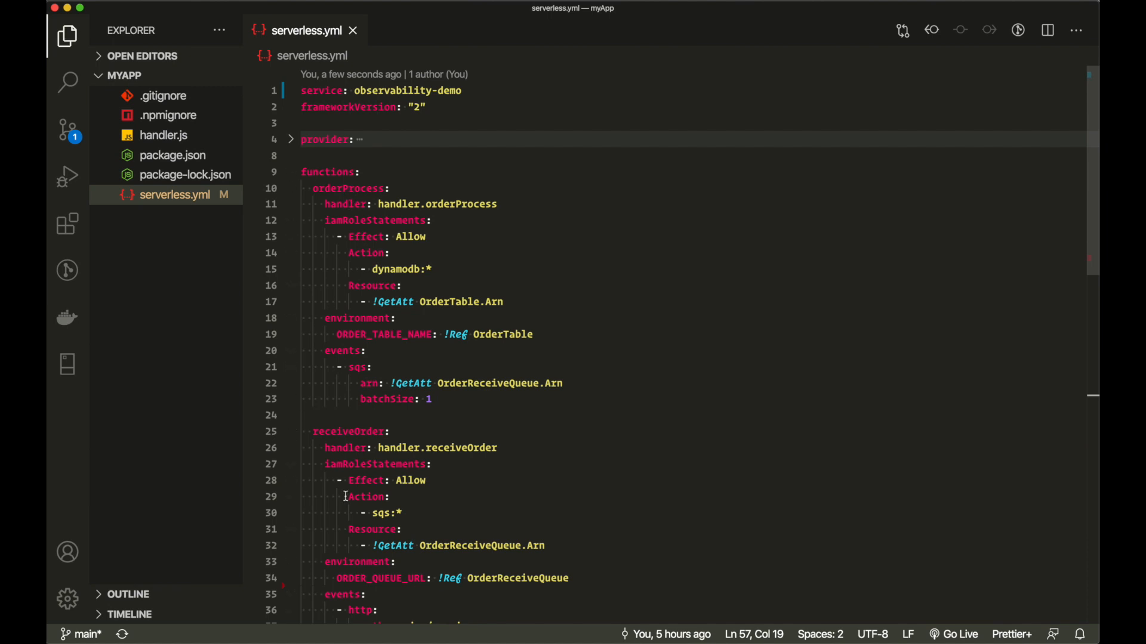
- Open handler.js and fold the receiveOrder and orderProcess exports to review them
left_click(172, 146)
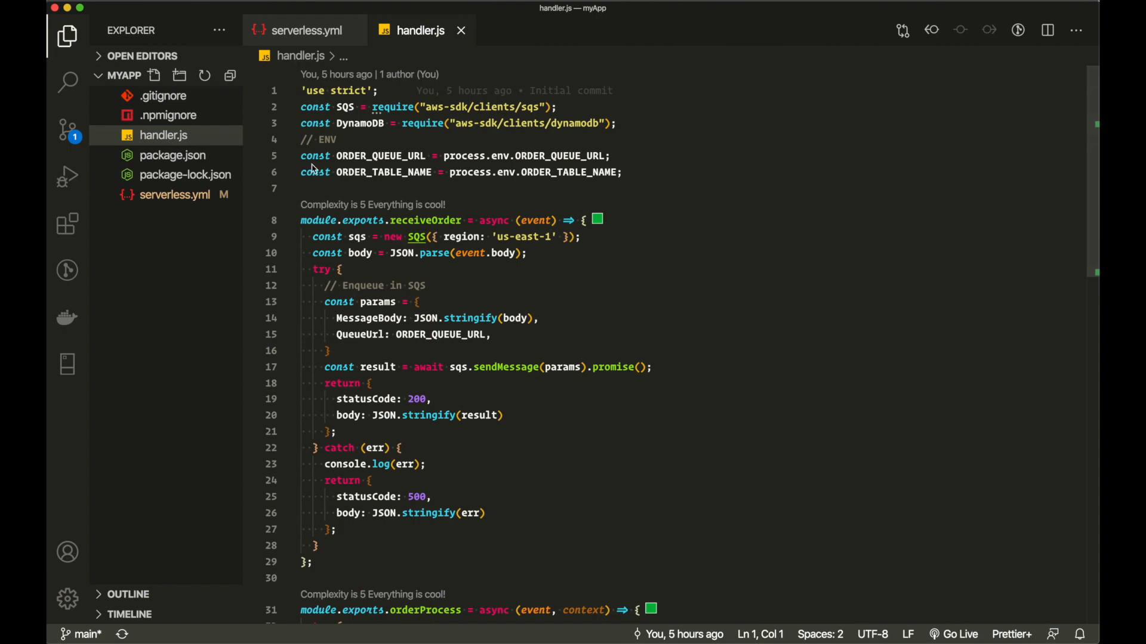
left_click(291, 221)
left_click(290, 286)
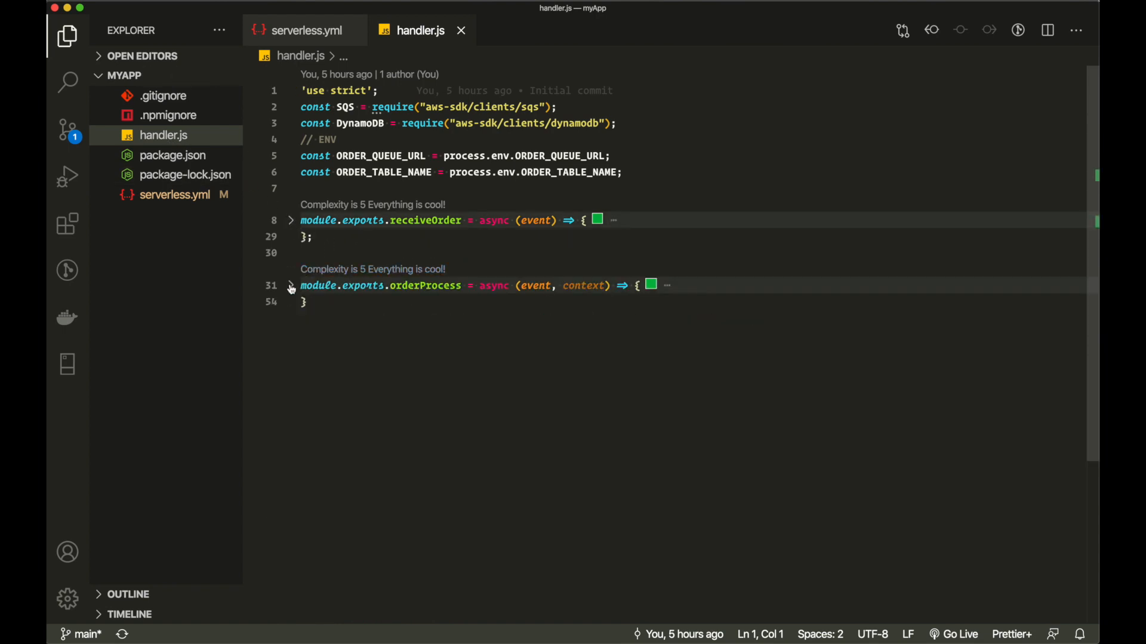
double_click(427, 221)
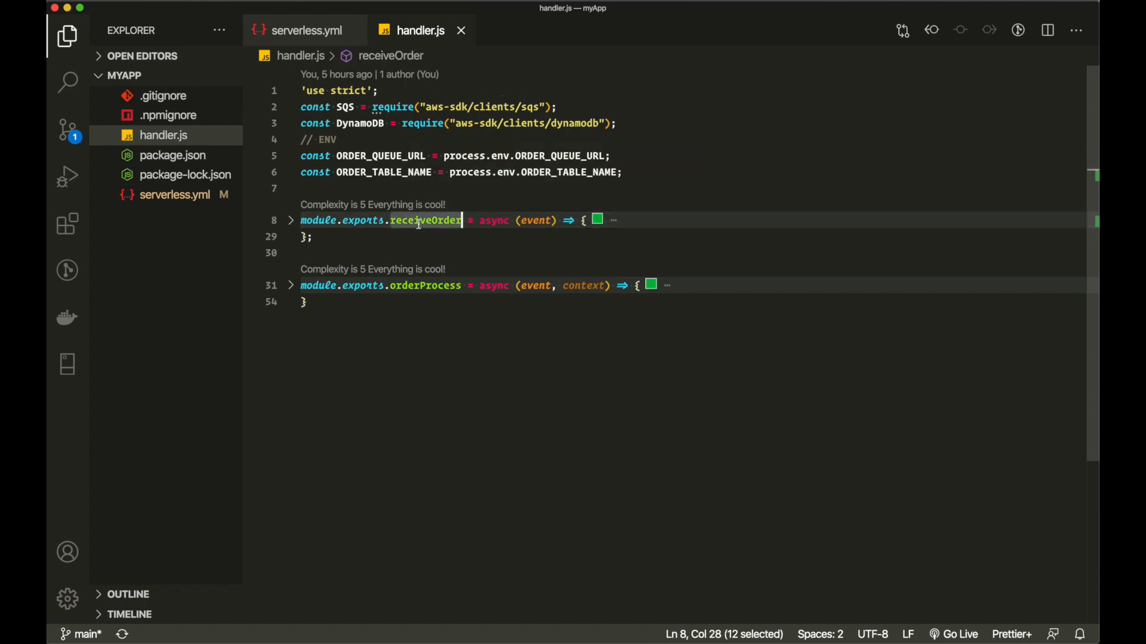
double_click(444, 287)
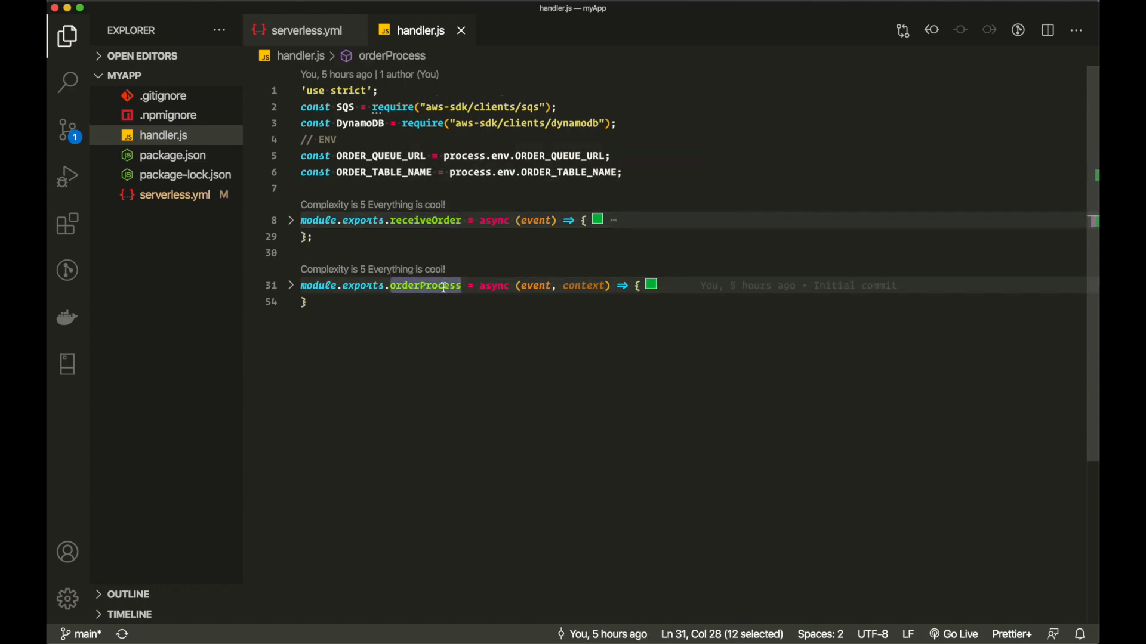
left_click(292, 220)
double_click(417, 222)
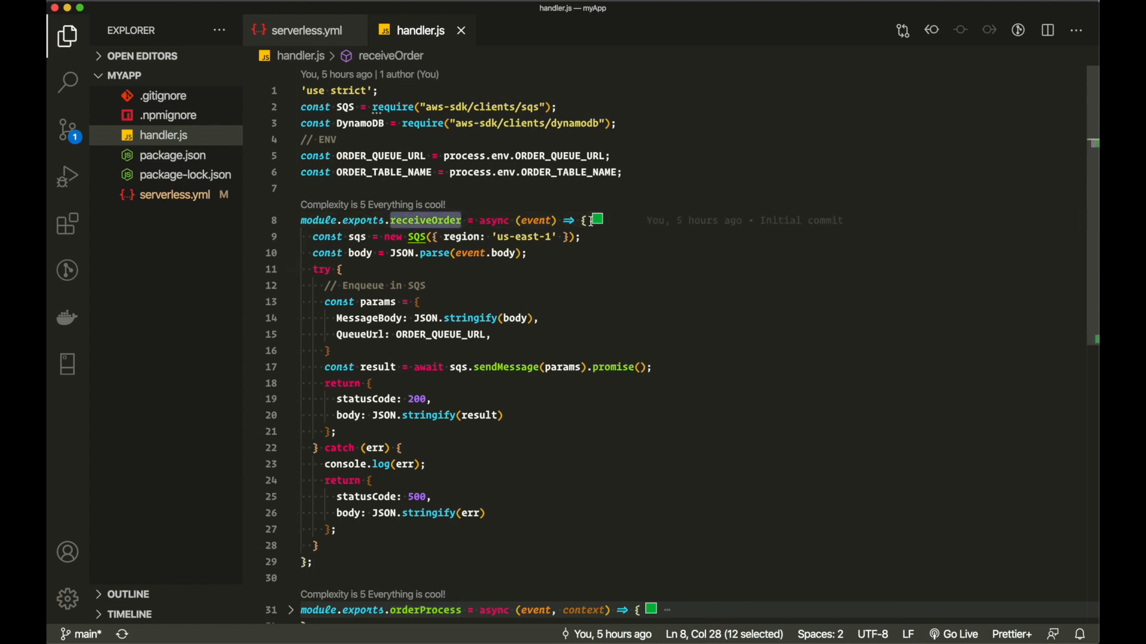
- Inspect the SQS client creation and its import on line 2, then open package.json
mouse_move(420, 224)
left_click_drag(312, 237, 584, 234)
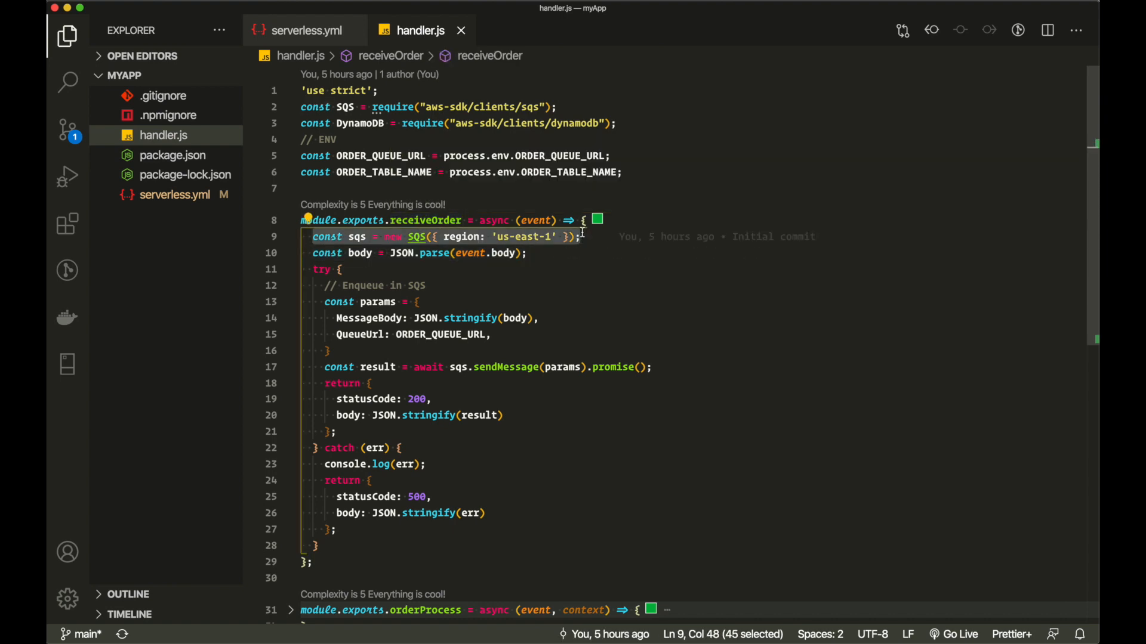
double_click(359, 237)
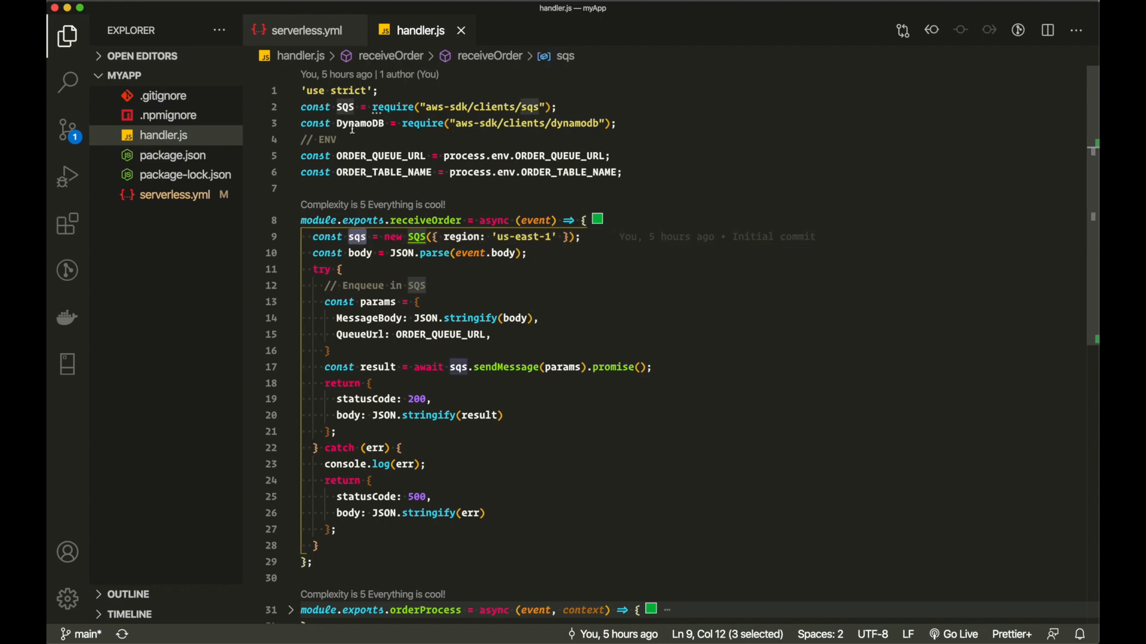
left_click(419, 237)
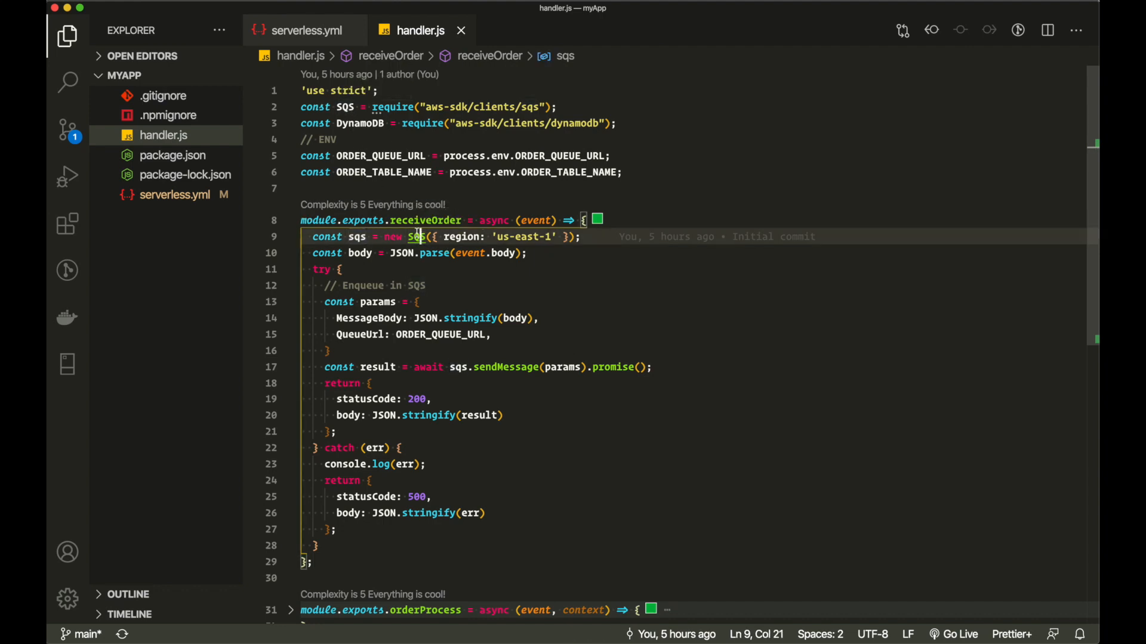
double_click(346, 107)
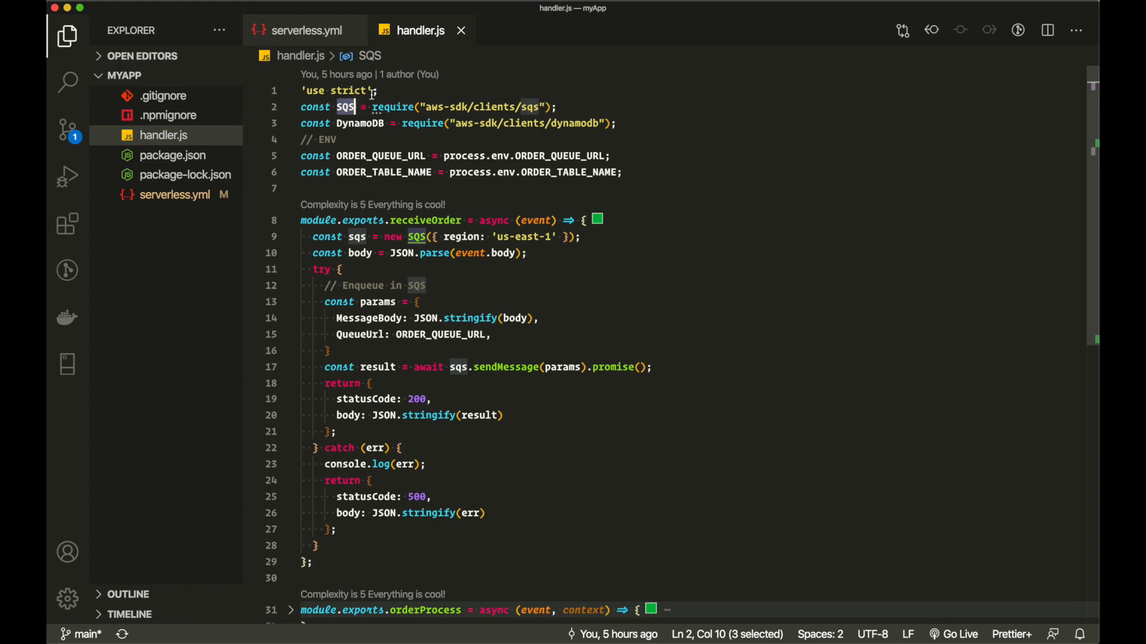
left_click(337, 108)
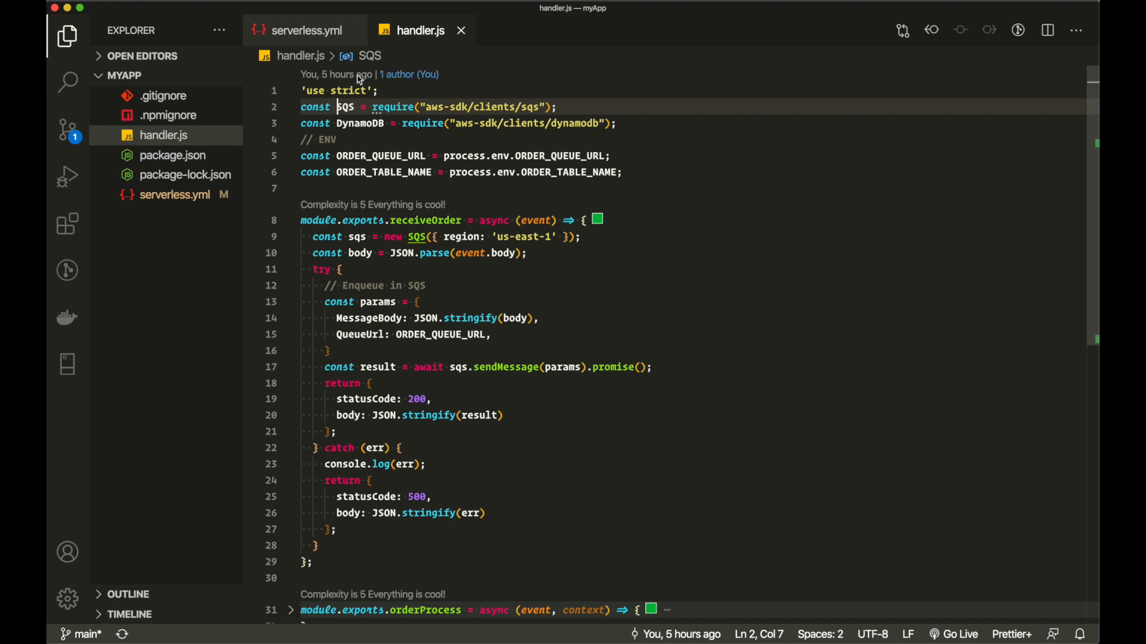
left_click(195, 157)
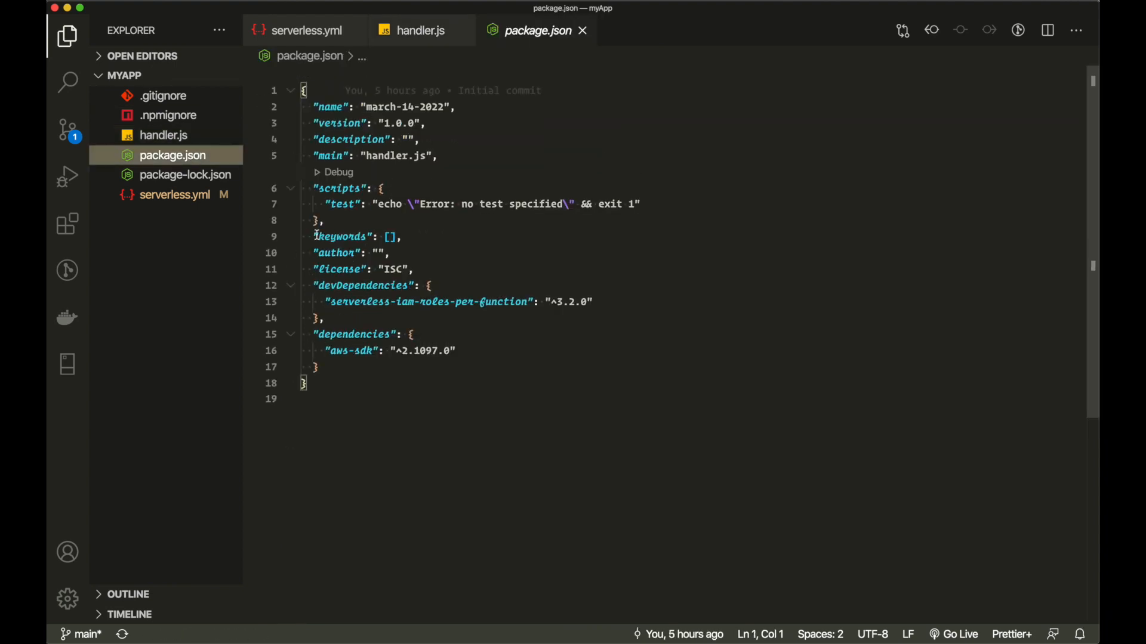
- Highlight the aws-sdk ^2.1097.0 and serverless-iam-roles-per-function ^3.2.0 entries, then return to handler.js
left_click_drag(462, 351, 321, 353)
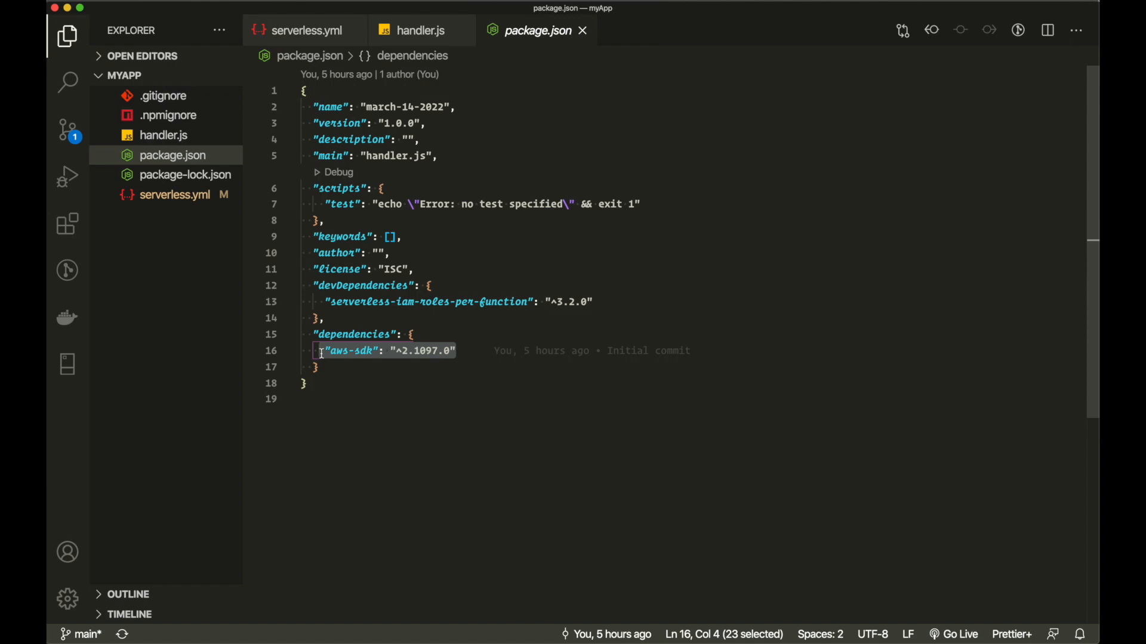
left_click_drag(332, 305, 530, 303)
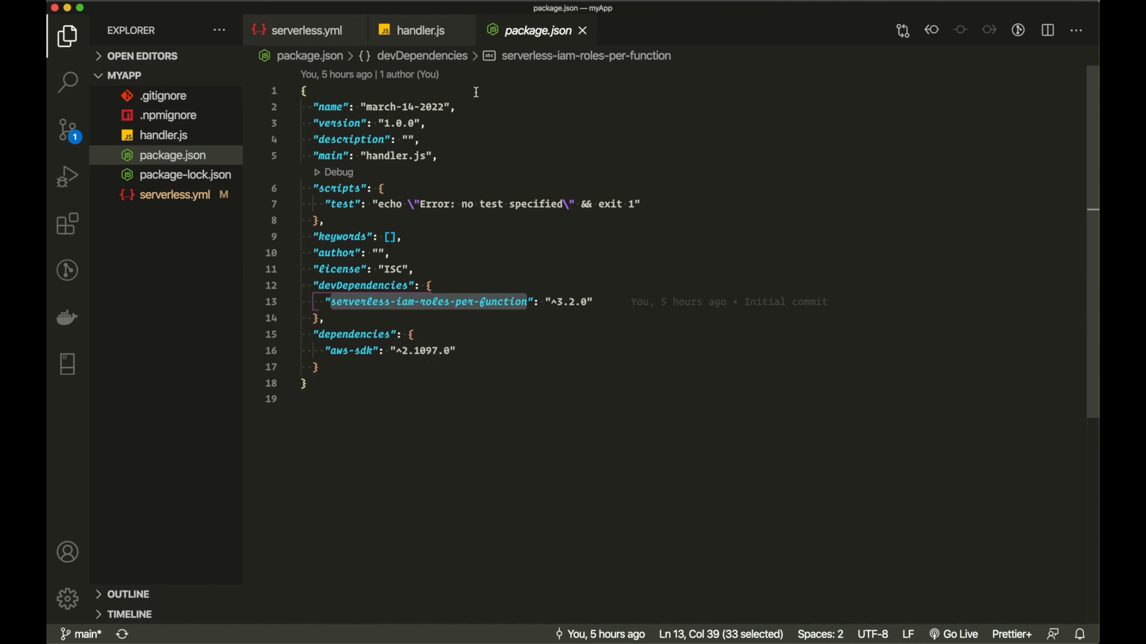
left_click(413, 32)
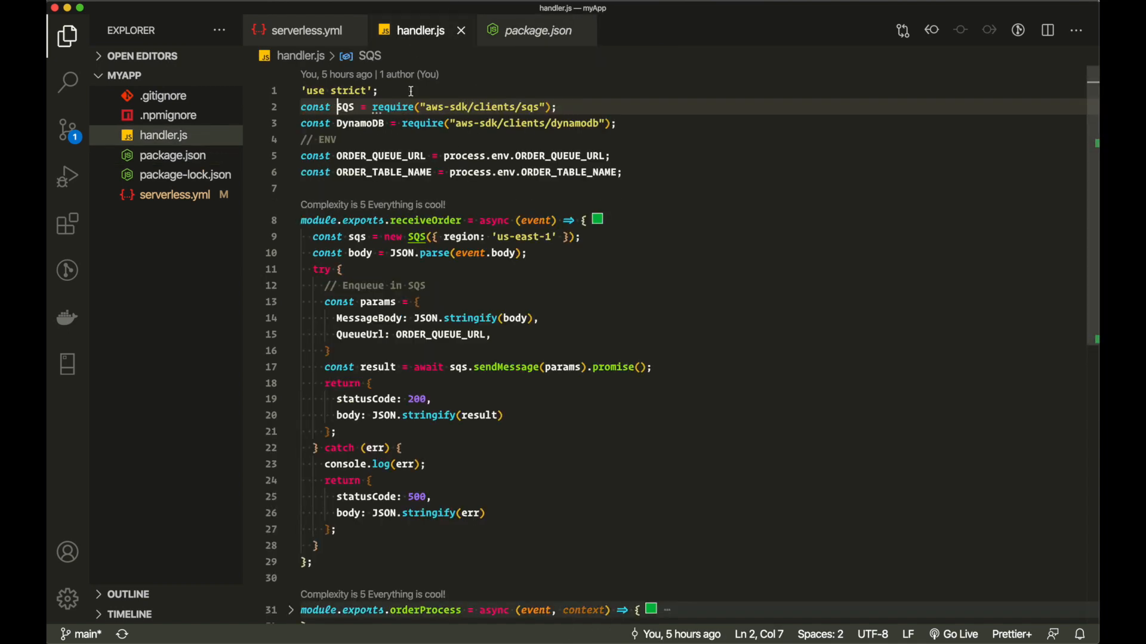
double_click(345, 108)
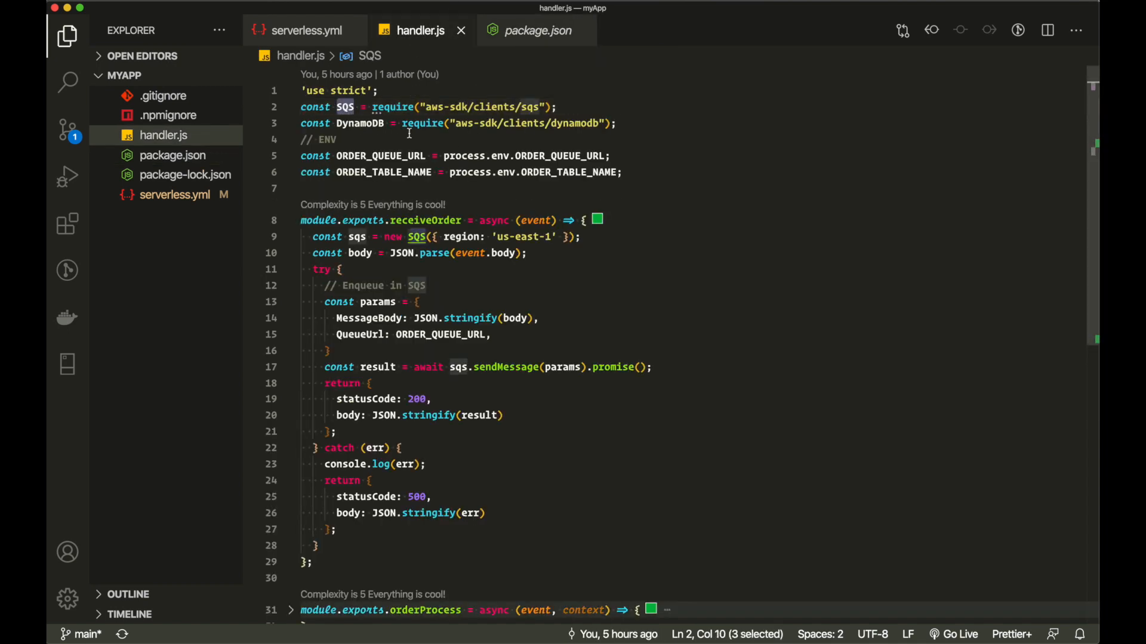
double_click(356, 237)
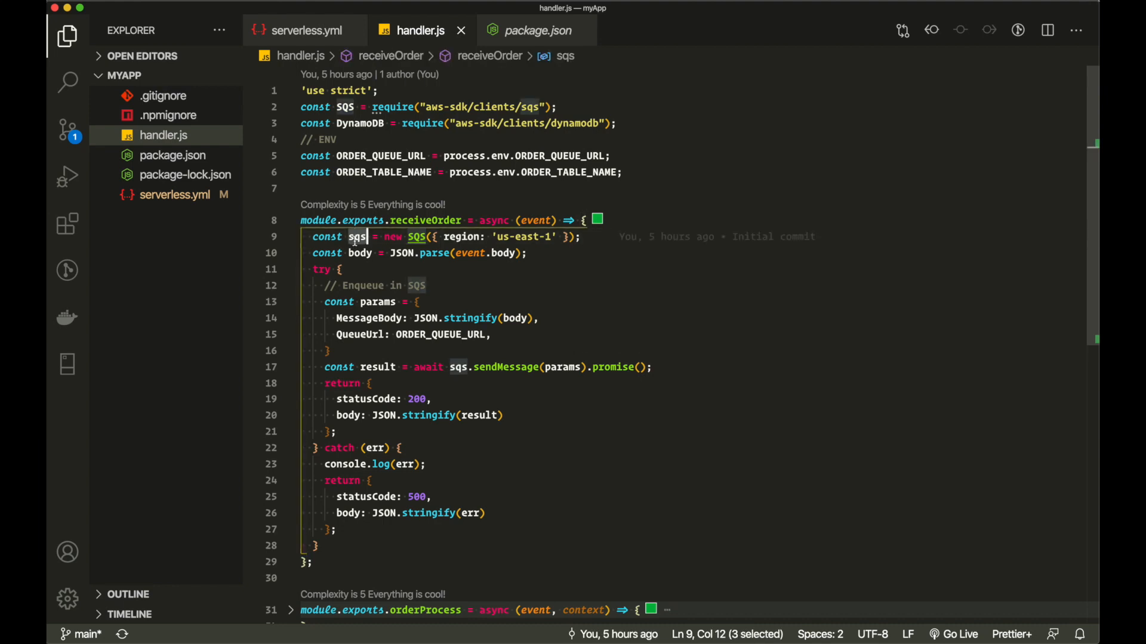
double_click(478, 255)
double_click(508, 254)
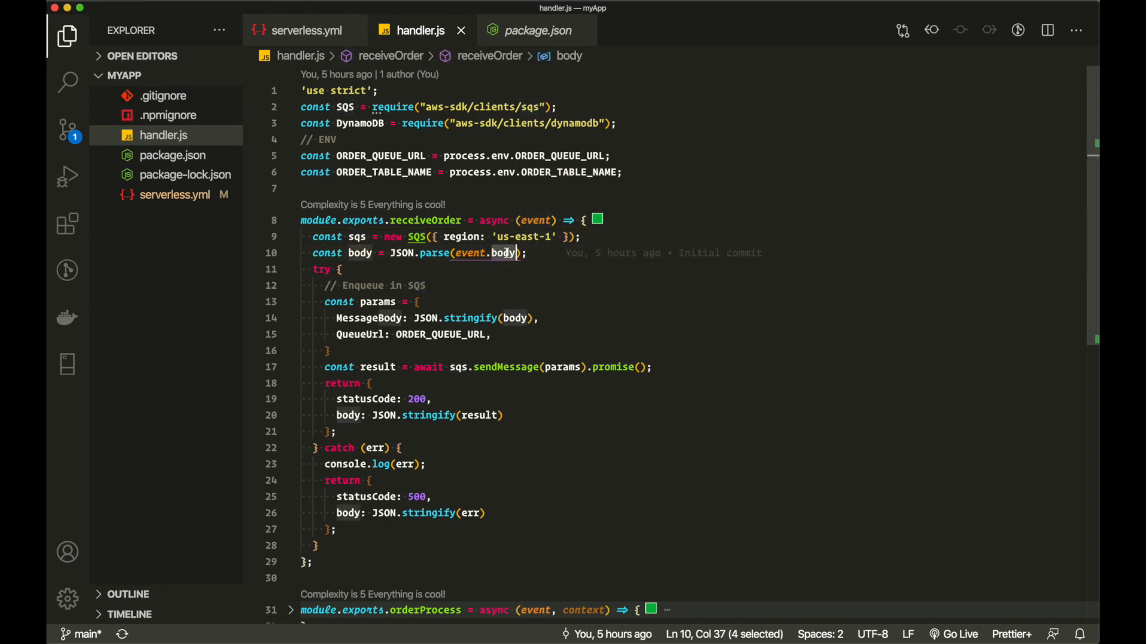
double_click(361, 254)
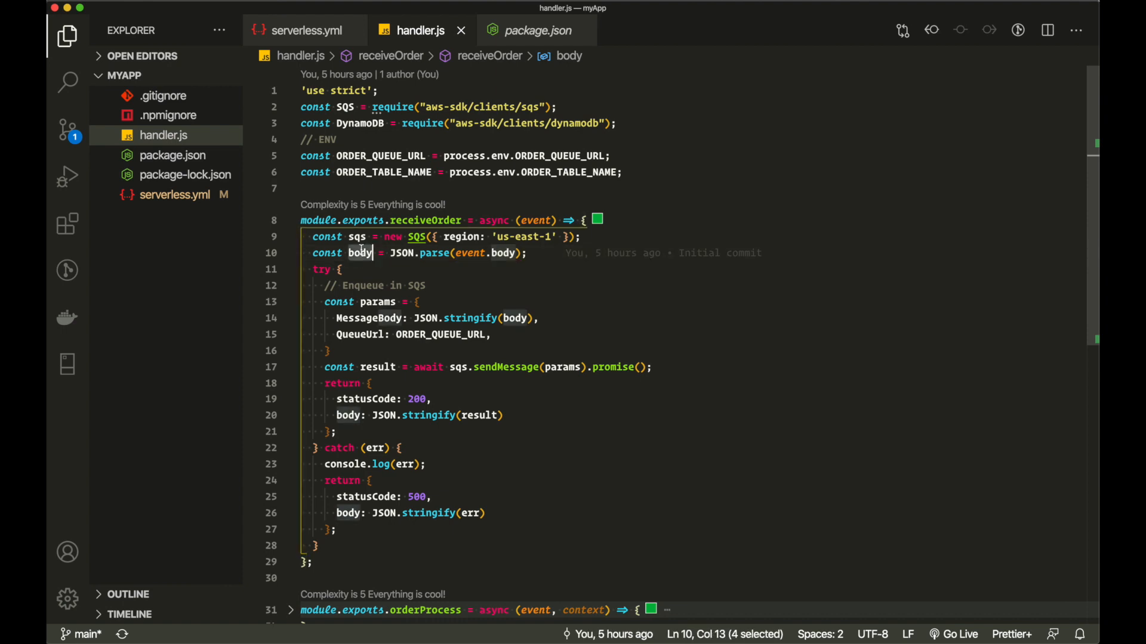
left_click(425, 302)
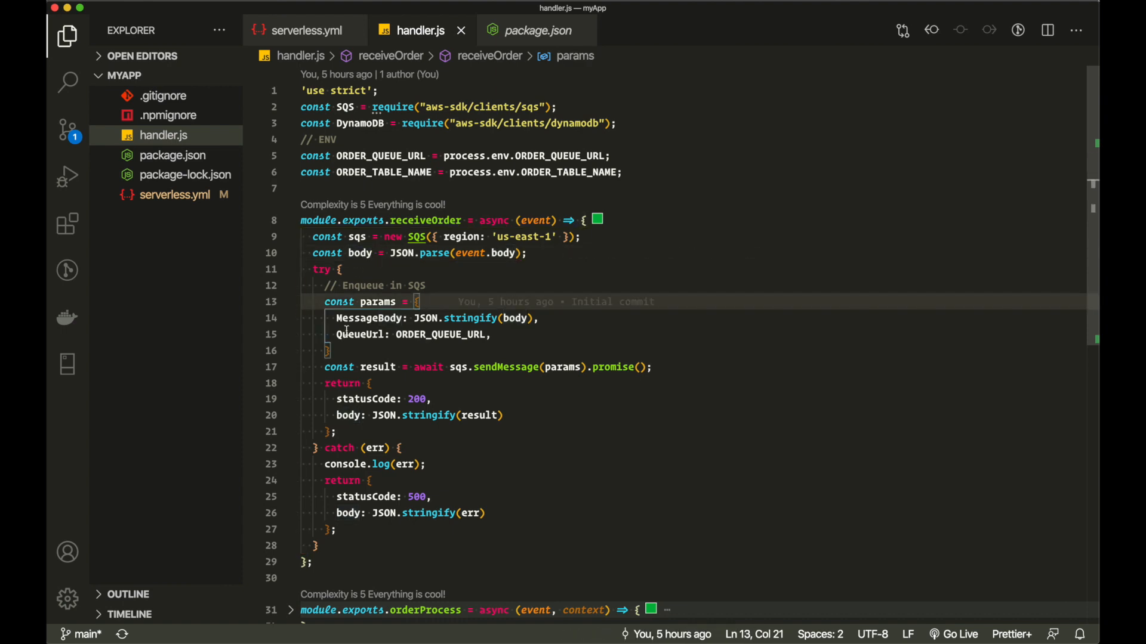
left_click_drag(338, 350, 324, 300)
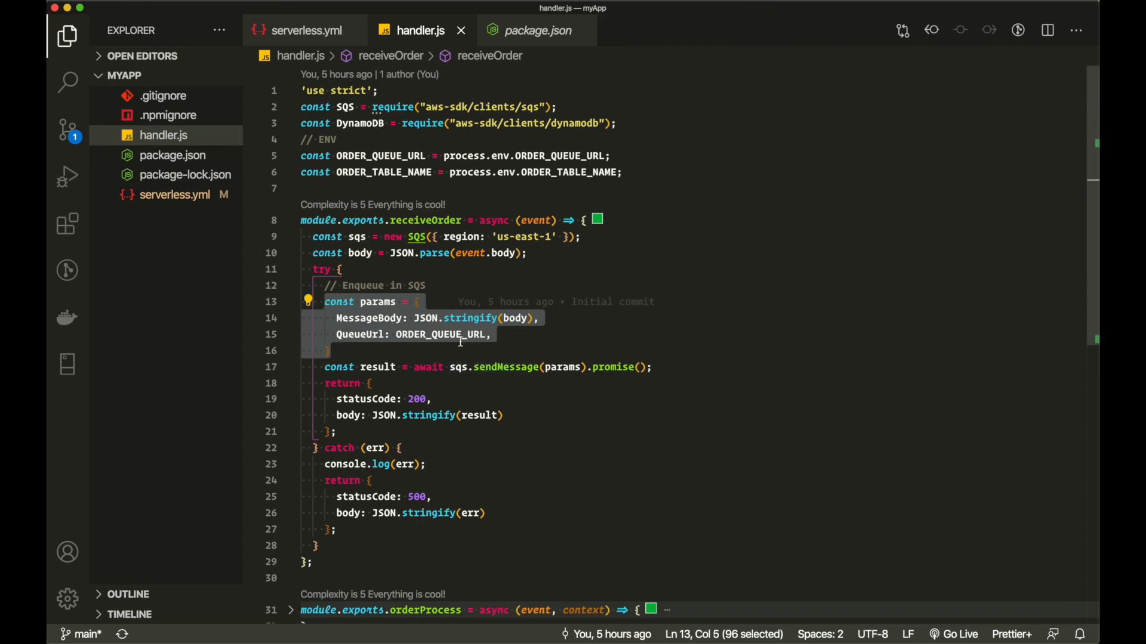
double_click(370, 319)
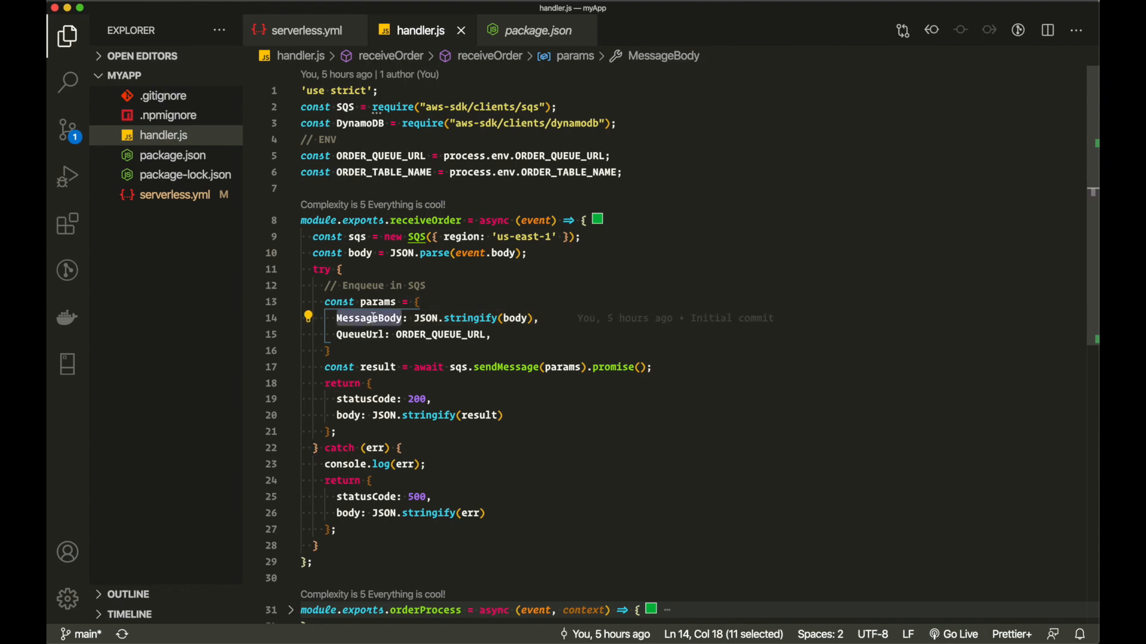
double_click(515, 319)
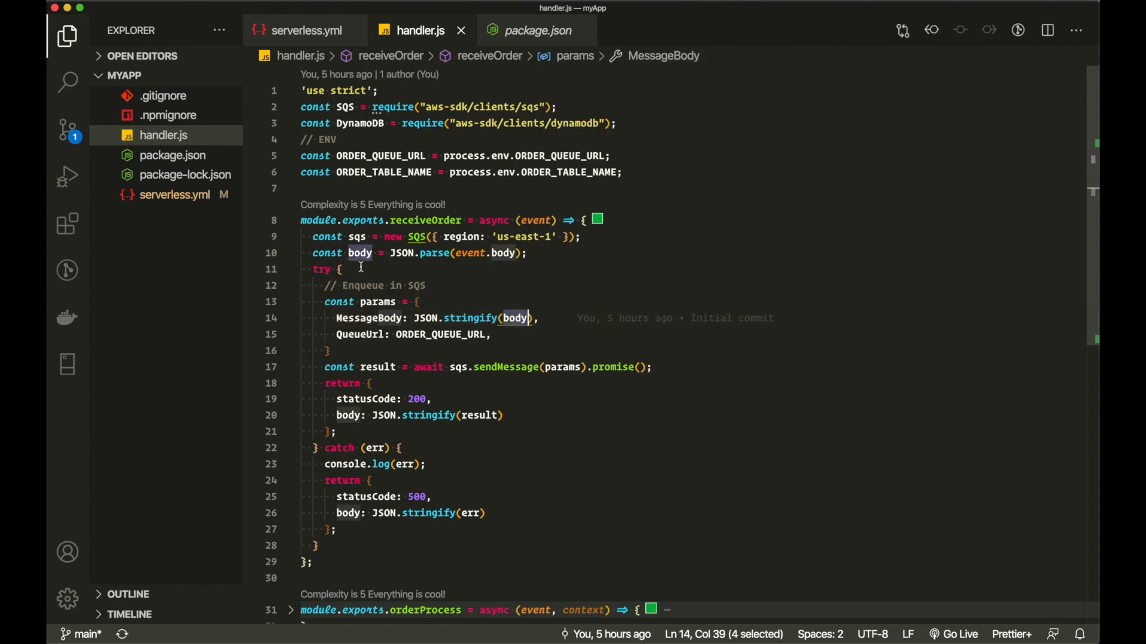
double_click(359, 335)
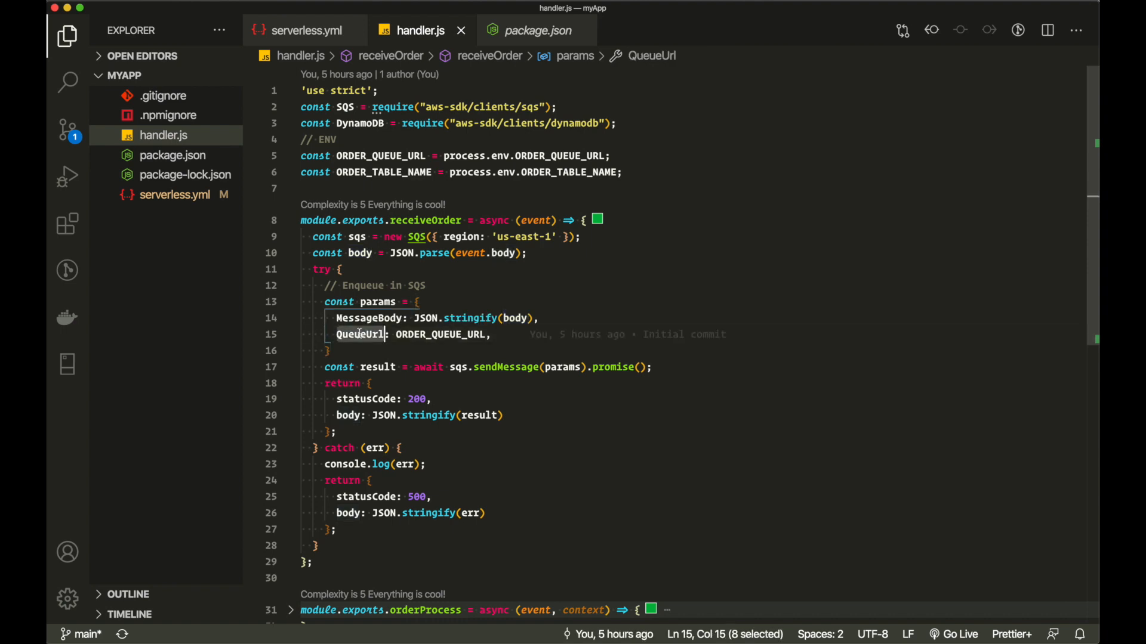
double_click(425, 335)
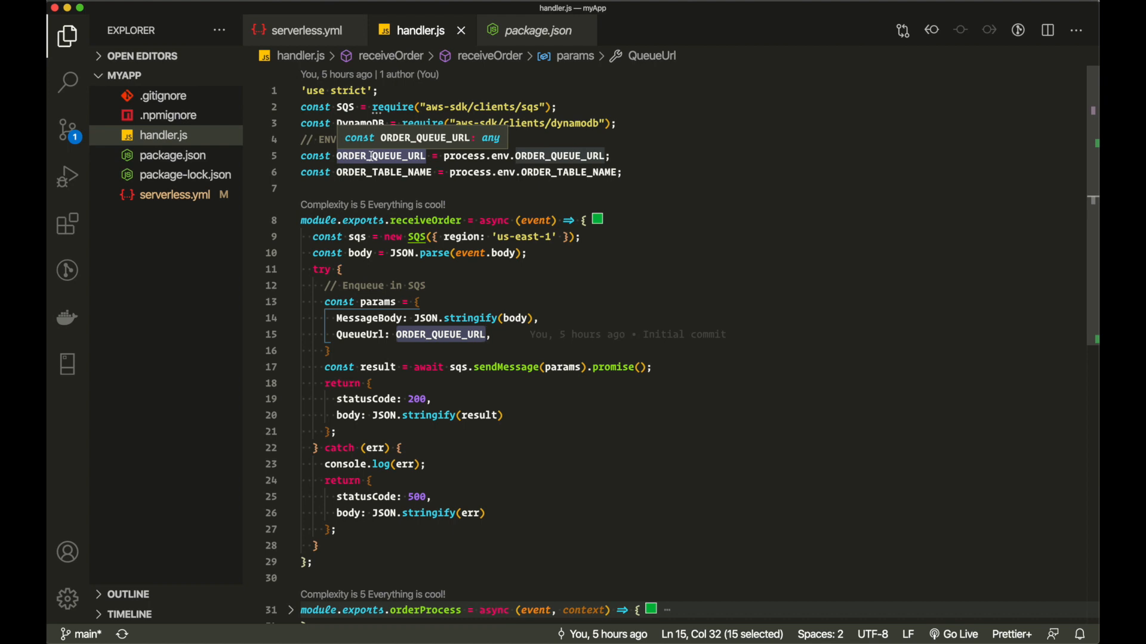
double_click(429, 367)
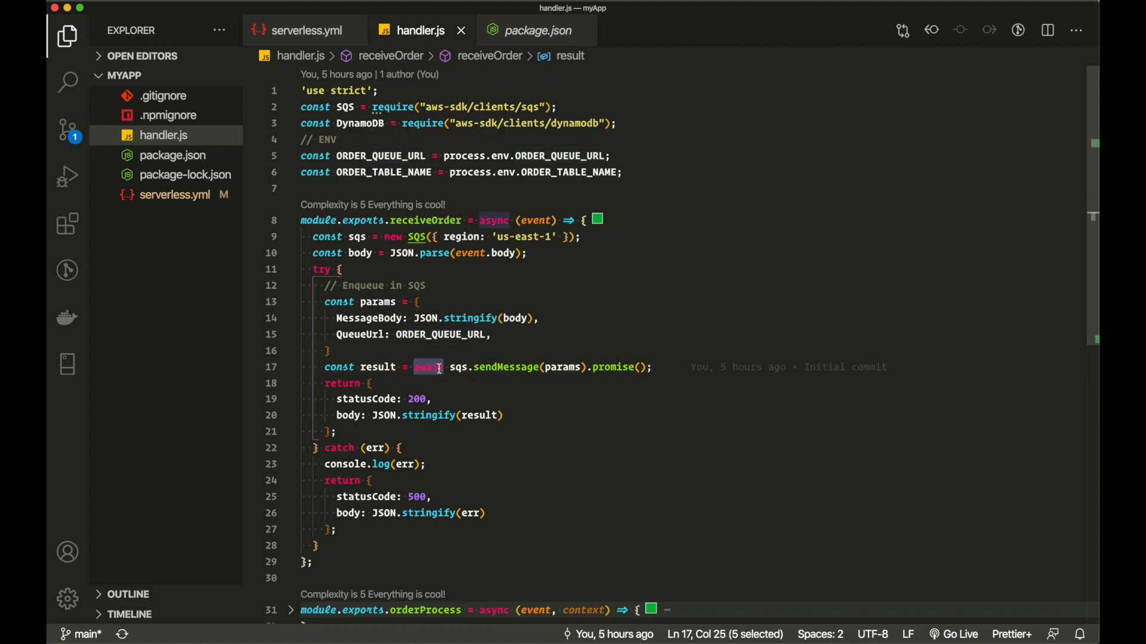
left_click(469, 368)
double_click(468, 367)
left_click(499, 368)
double_click(510, 368)
double_click(379, 368)
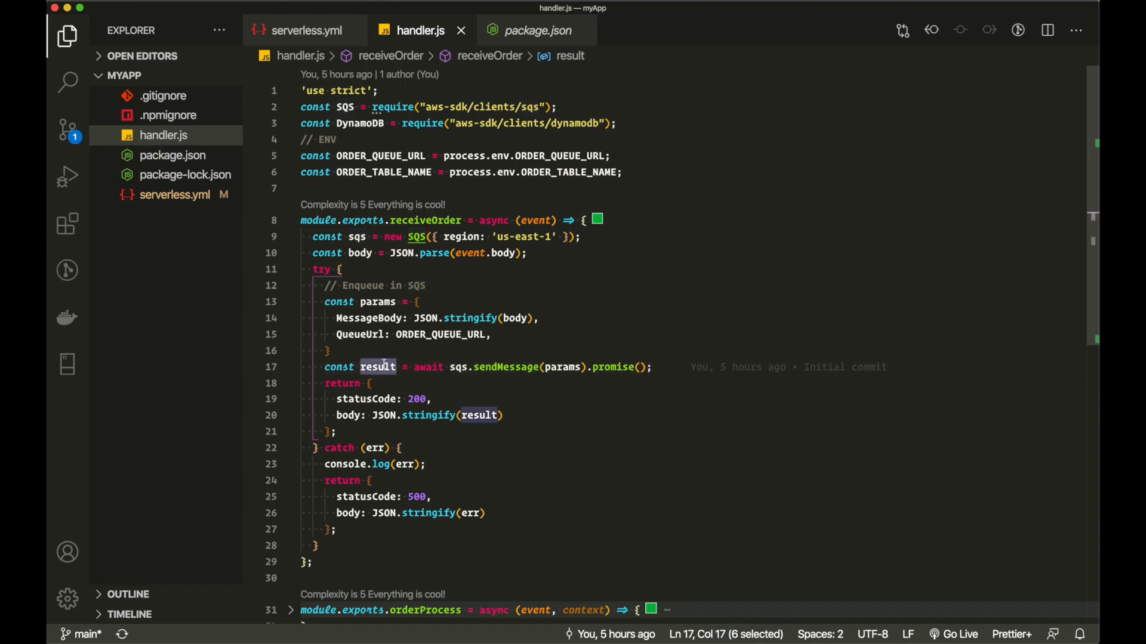
left_click(375, 383)
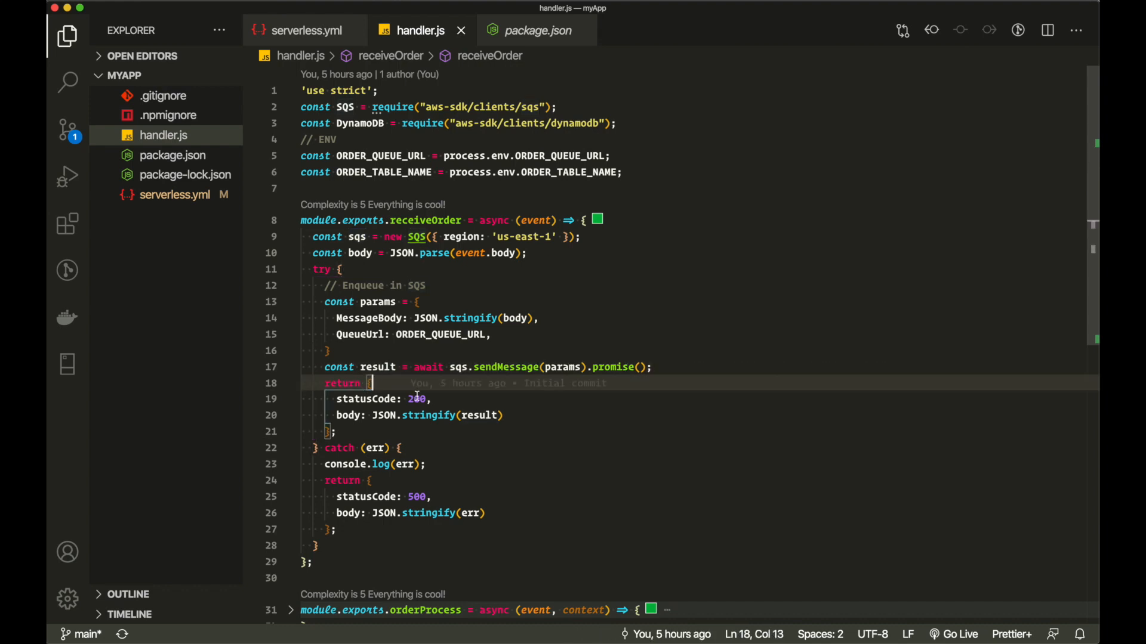
double_click(385, 367)
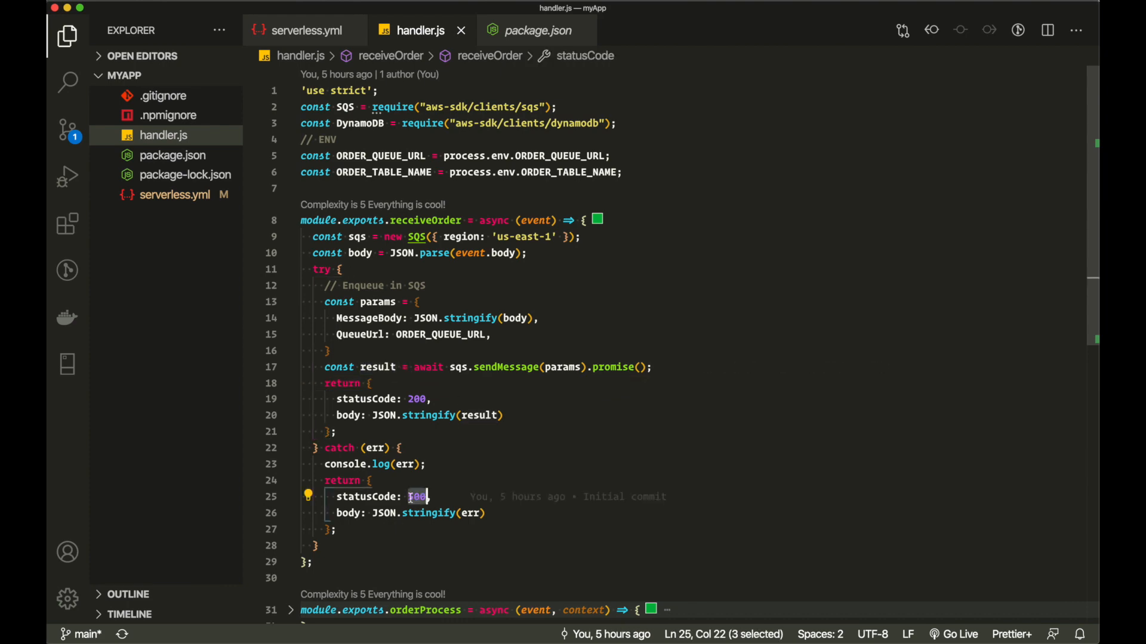
scroll(410, 367, "down", 2)
double_click(418, 369)
scroll(321, 229, "down", 7)
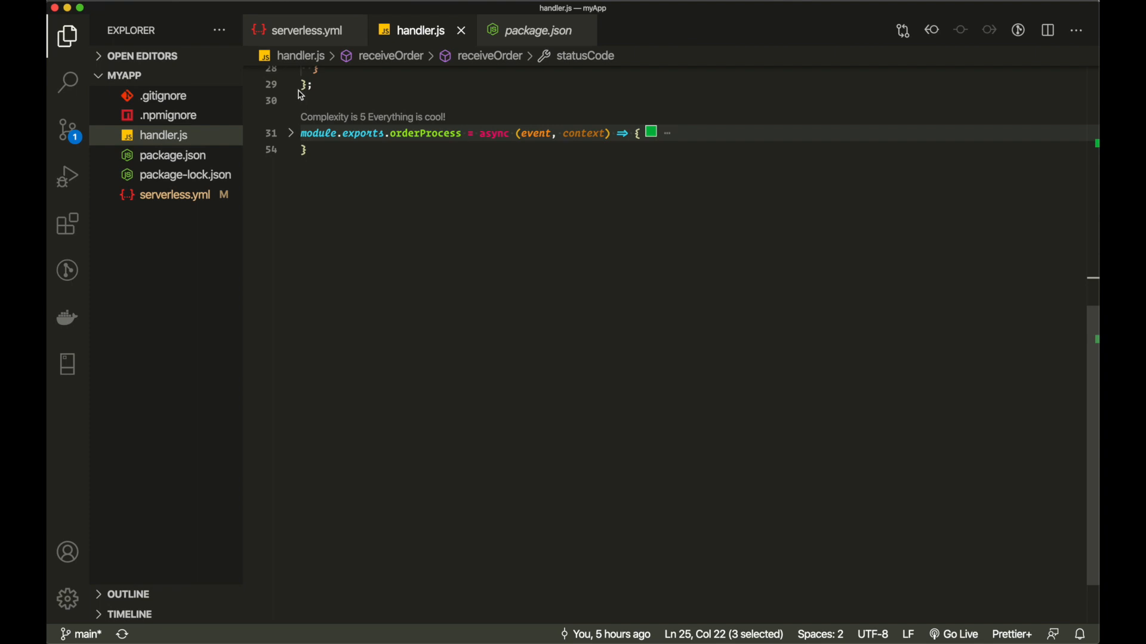
- Unfold orderProcess in handler.js and highlight documentClient and the DynamoDB client import
left_click(292, 133)
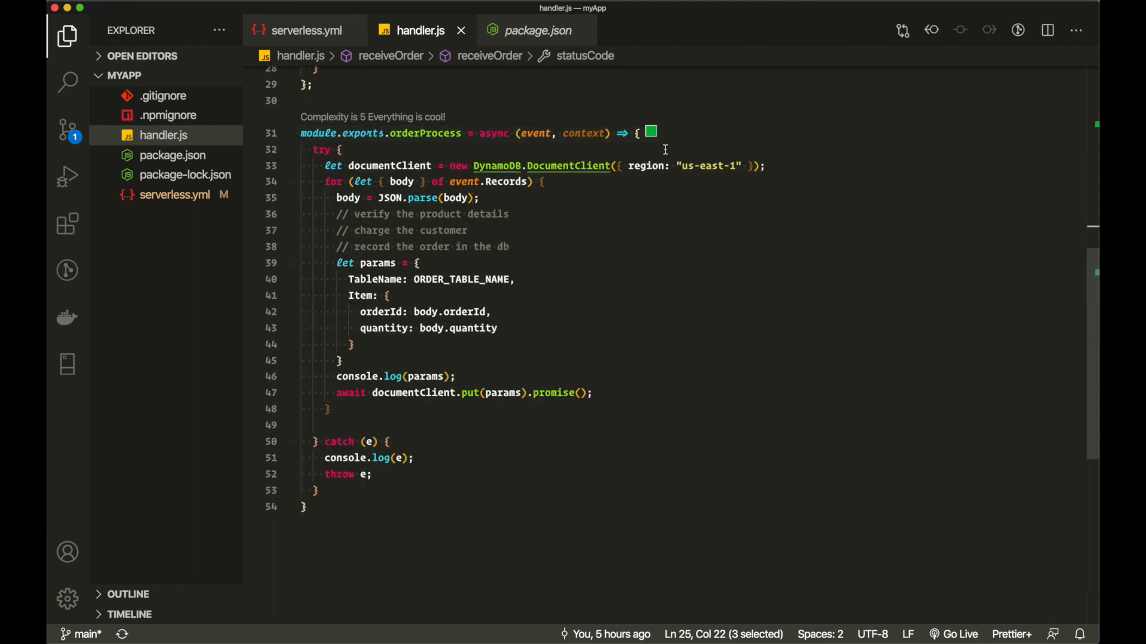
left_click(639, 132)
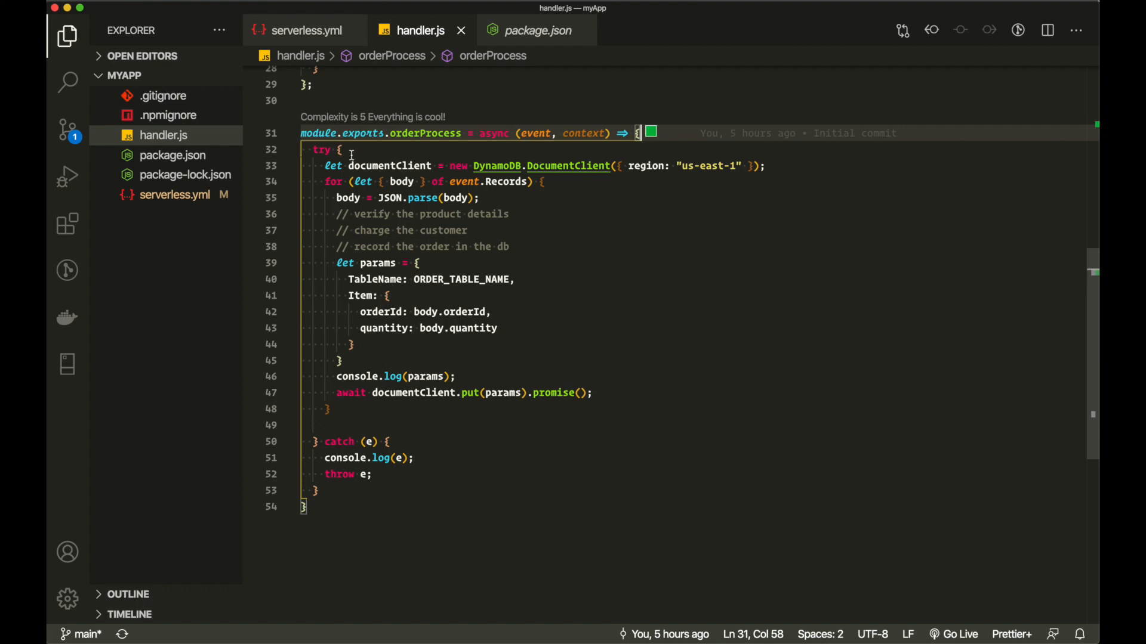
double_click(424, 134)
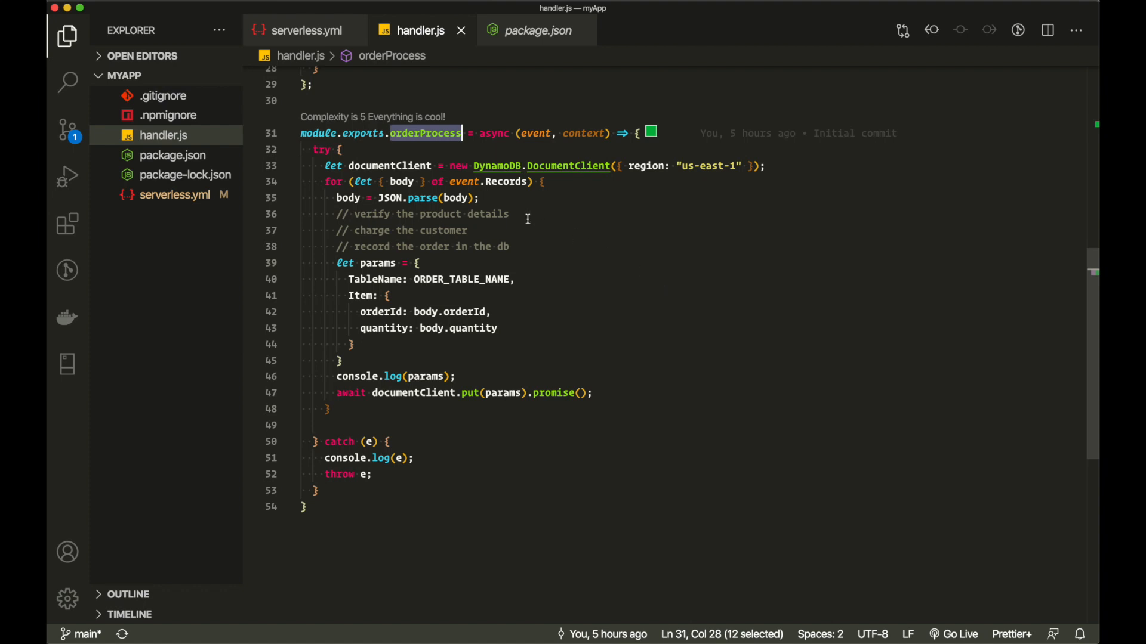
scroll(528, 220, "up", 3)
double_click(394, 327)
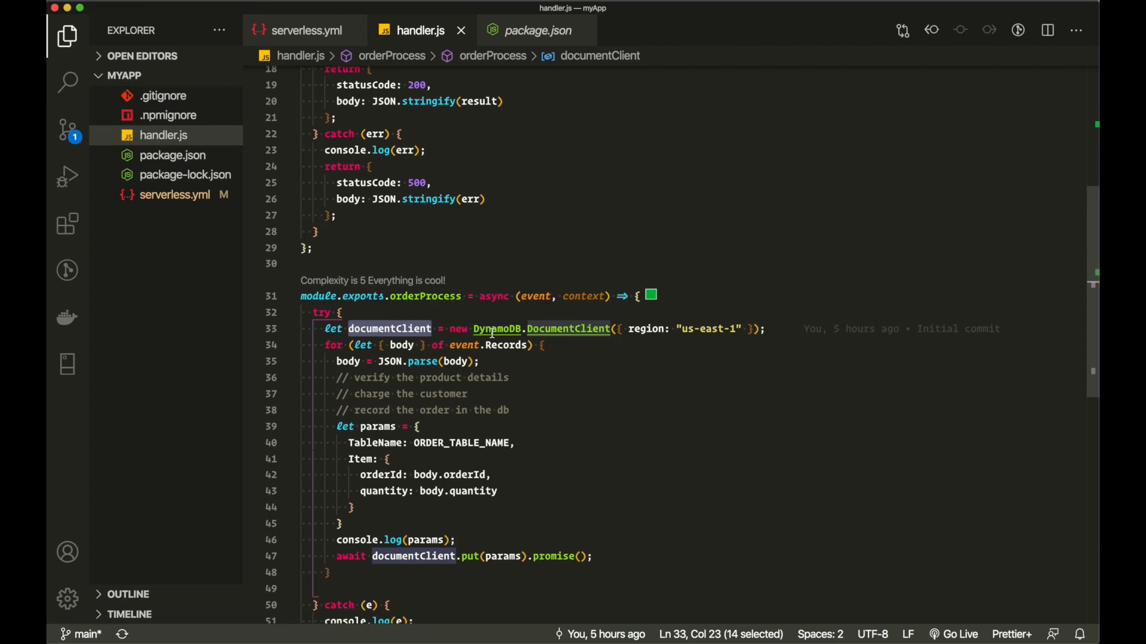
scroll(596, 334, "up", 5)
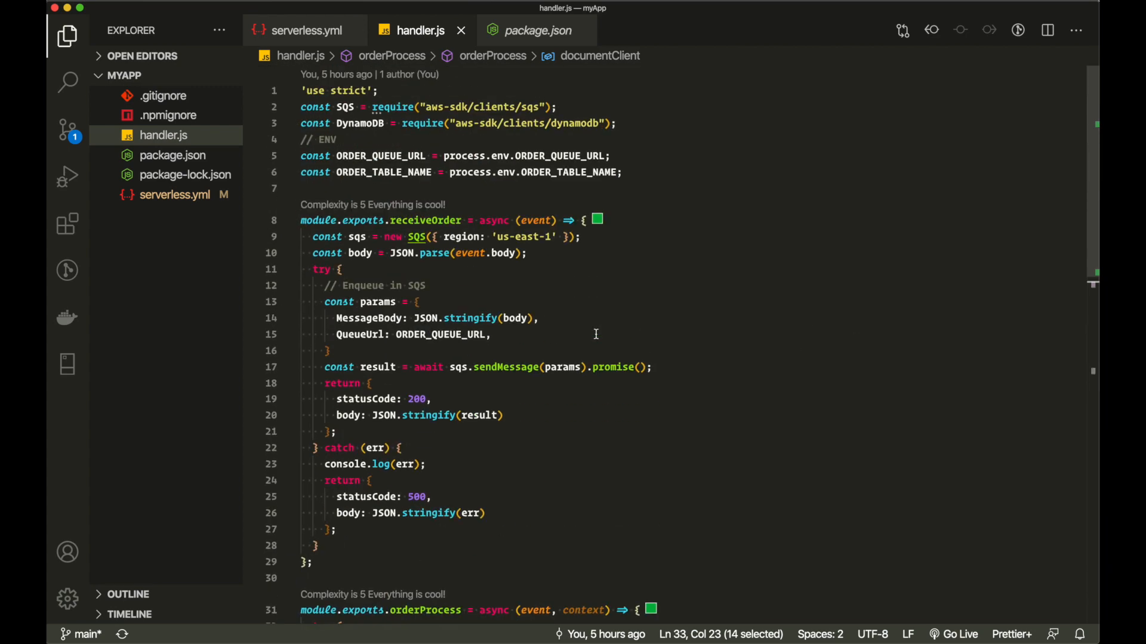
double_click(356, 125)
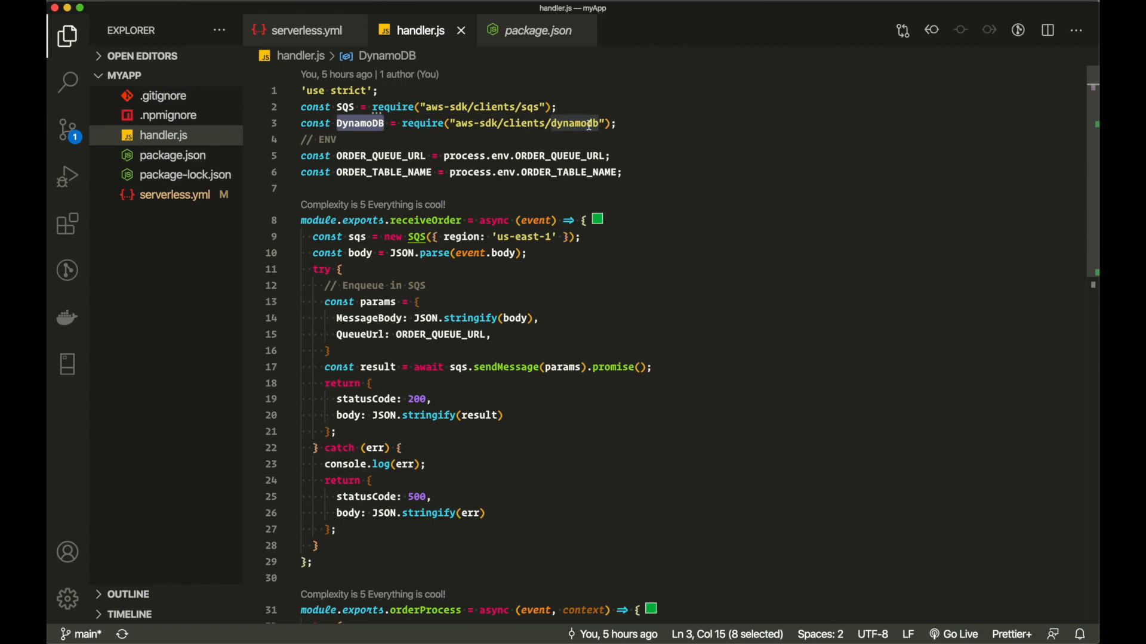
left_click(374, 124)
double_click(374, 124)
scroll(473, 418, "down", 6)
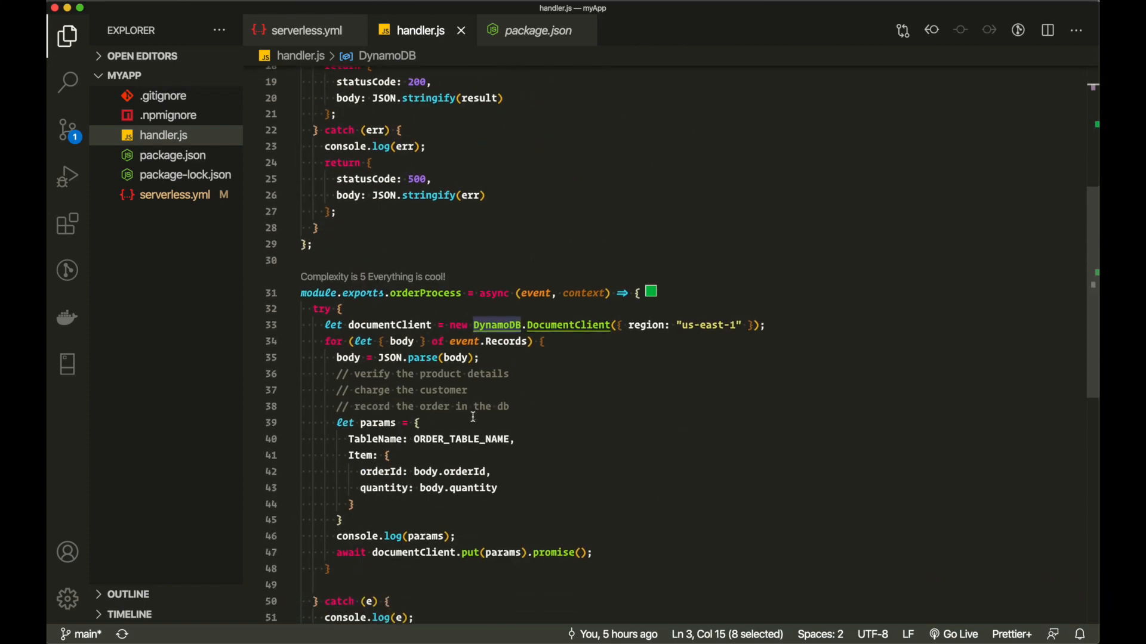
right_click(476, 420)
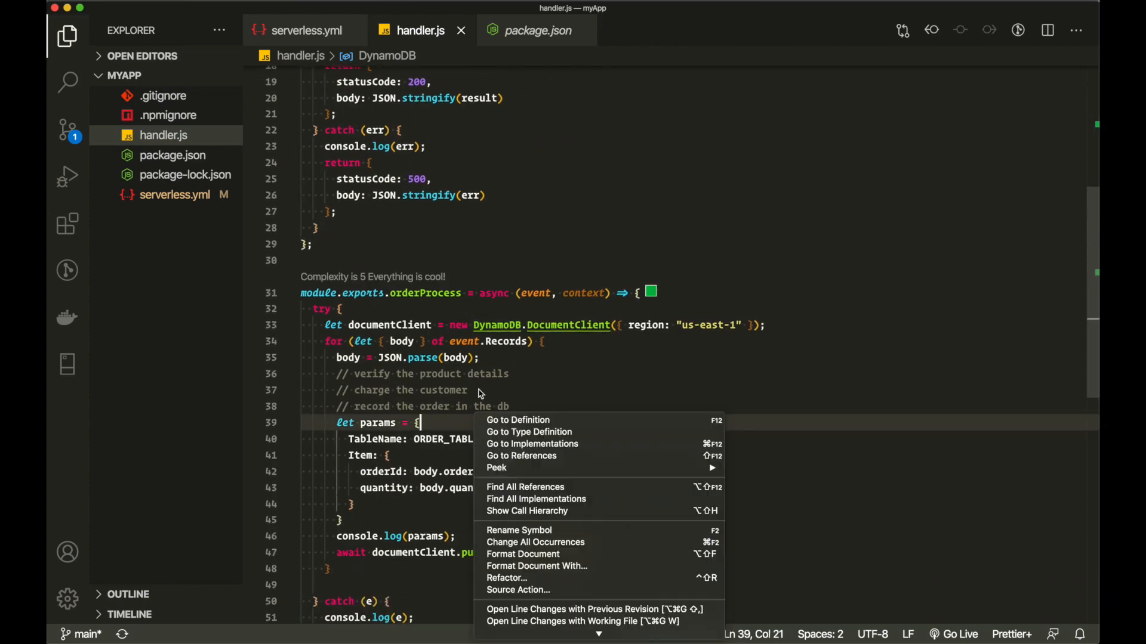
left_click(574, 329)
double_click(574, 329)
left_click(552, 342)
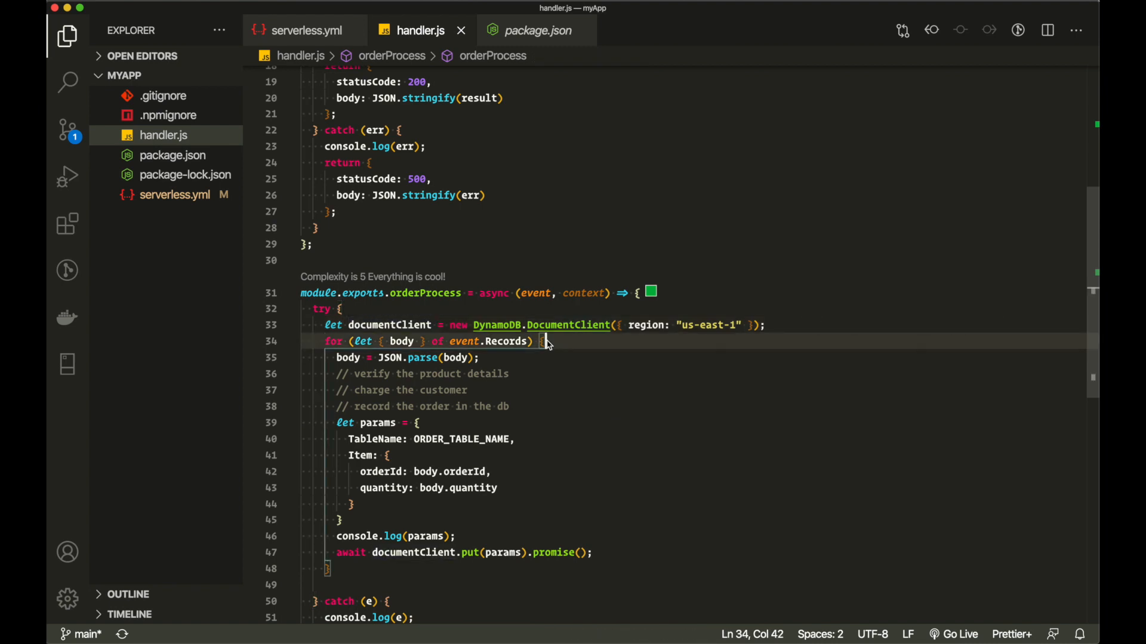
double_click(408, 349)
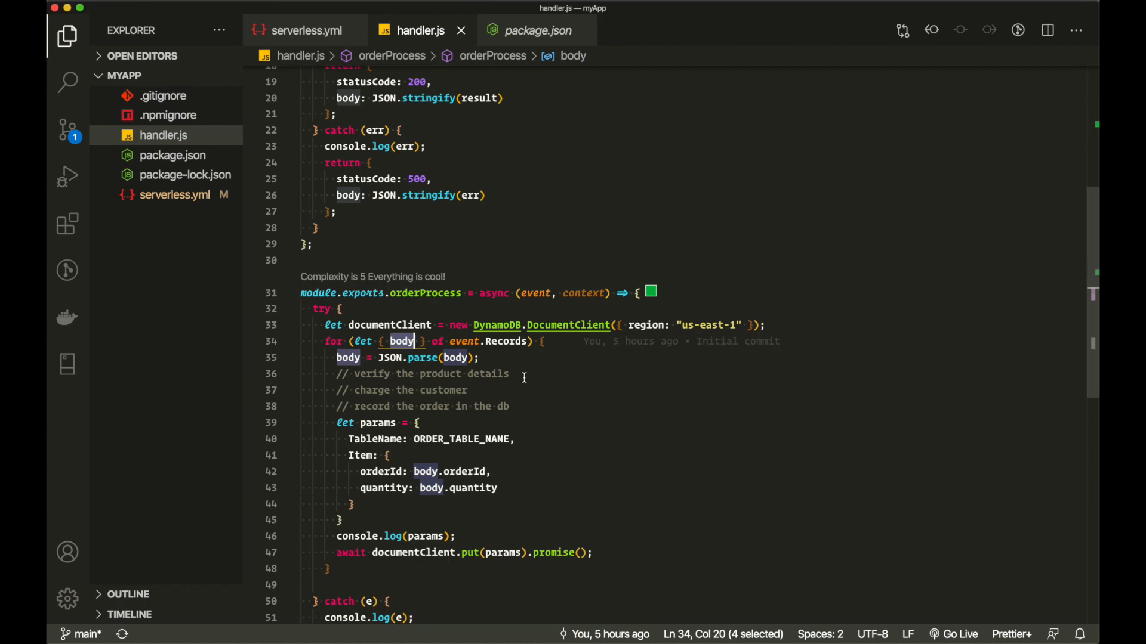
left_click_drag(517, 375, 255, 376)
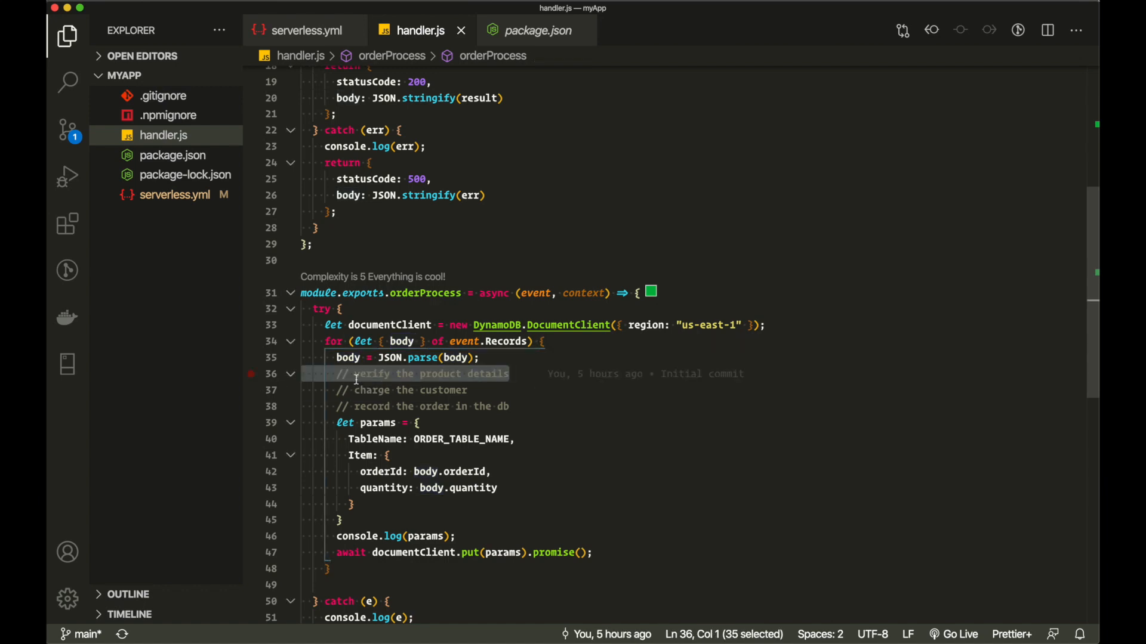
left_click_drag(482, 393, 186, 396)
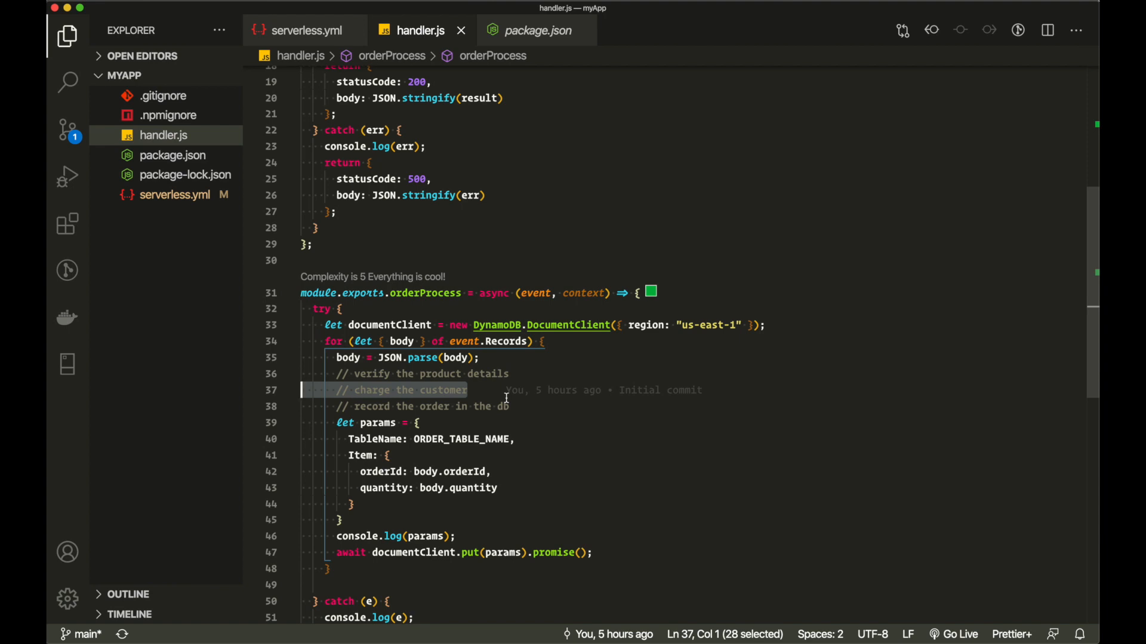
left_click_drag(511, 406, 302, 407)
left_click(531, 411)
left_click_drag(531, 412, 301, 412)
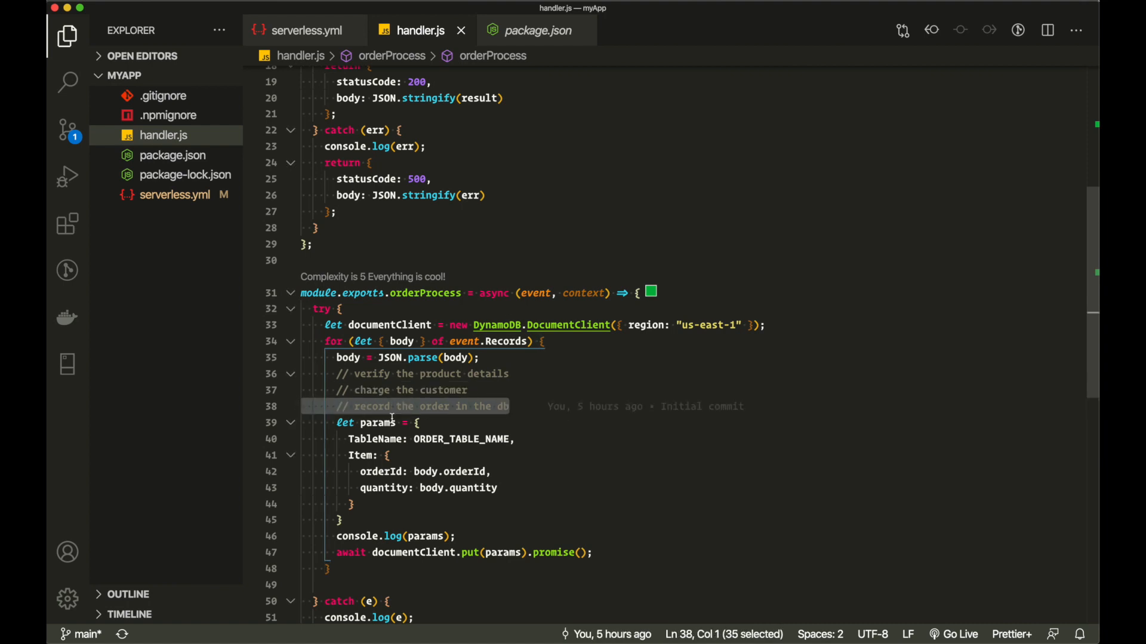
left_click(418, 423)
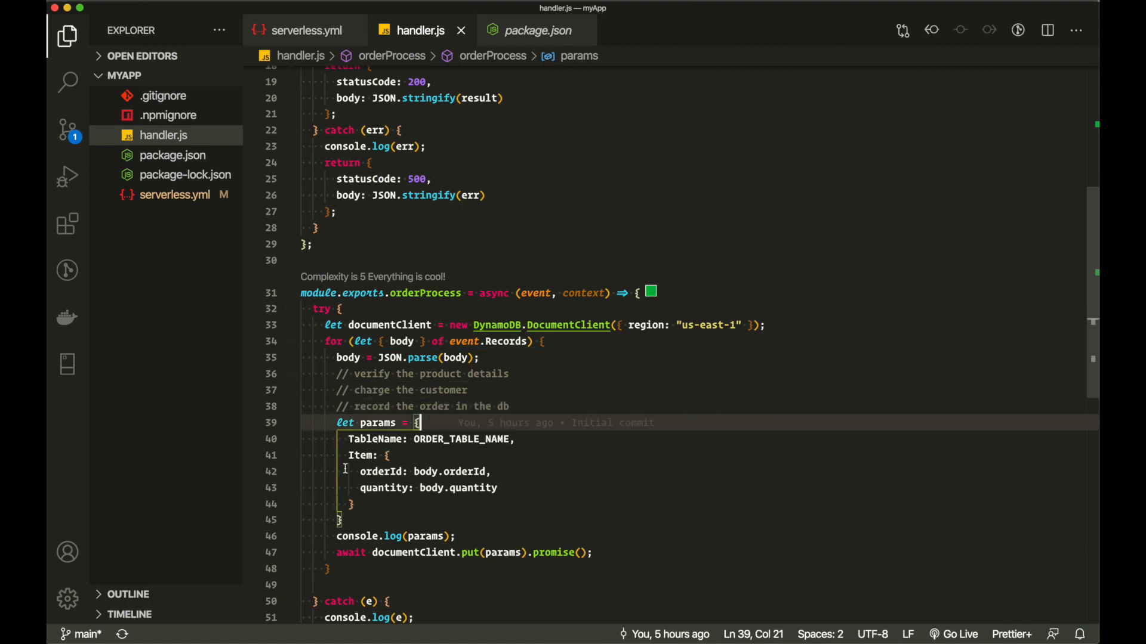
double_click(368, 441)
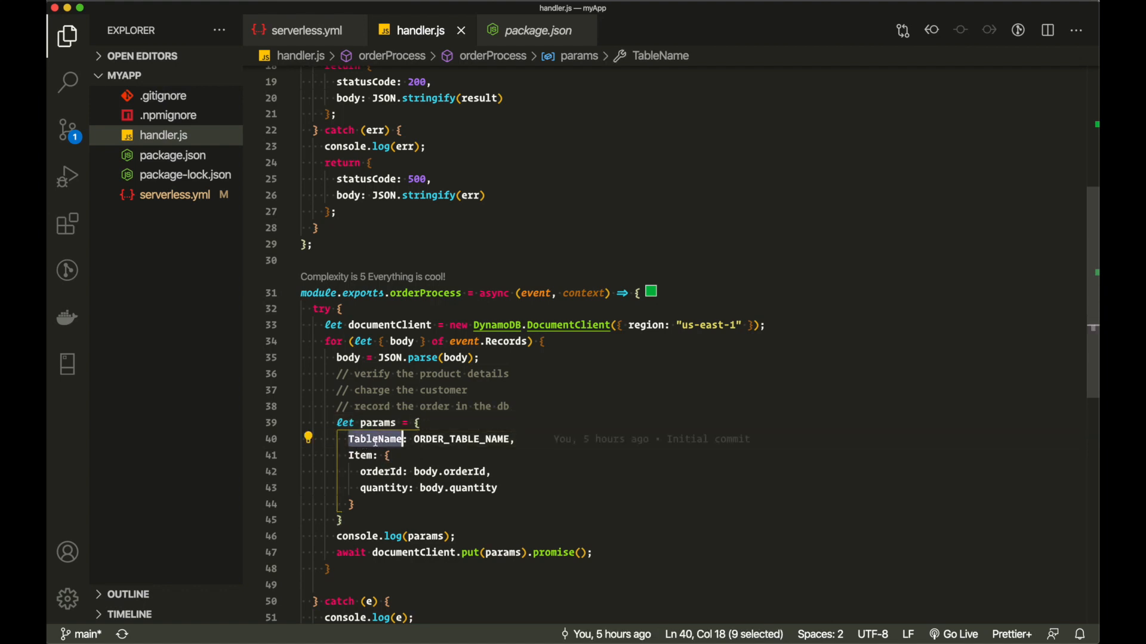
double_click(460, 441)
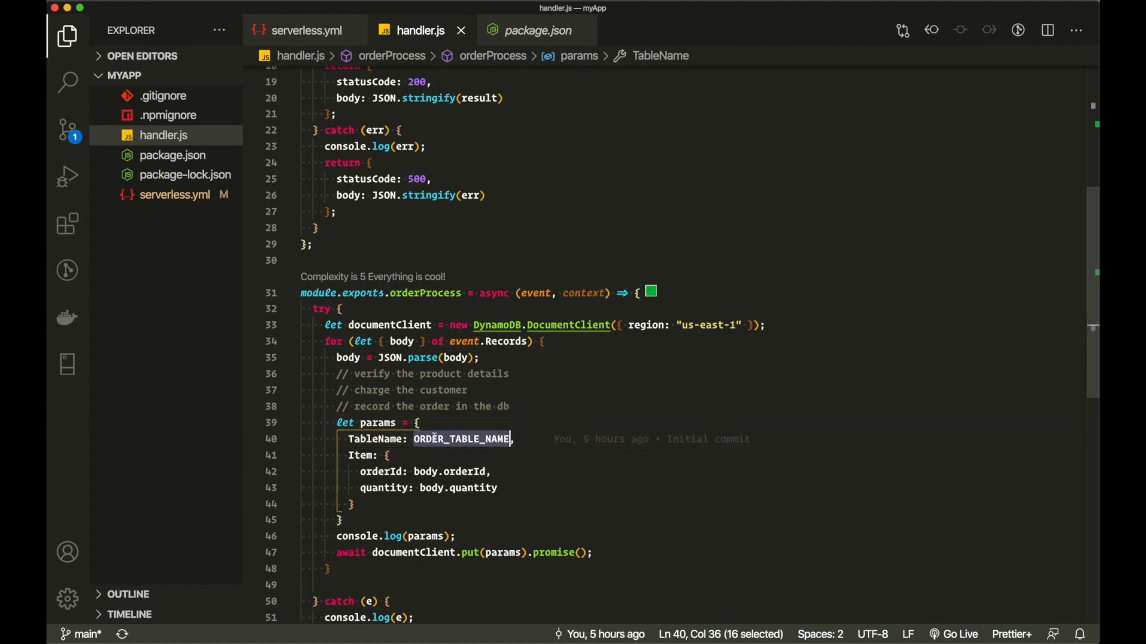
left_click(400, 455)
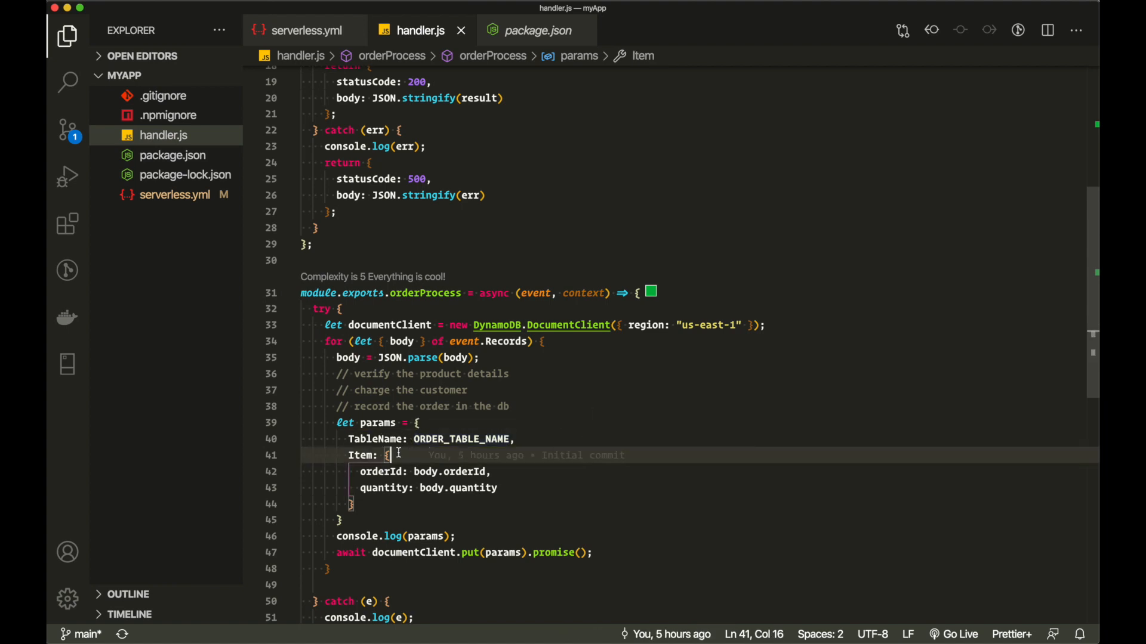
double_click(379, 471)
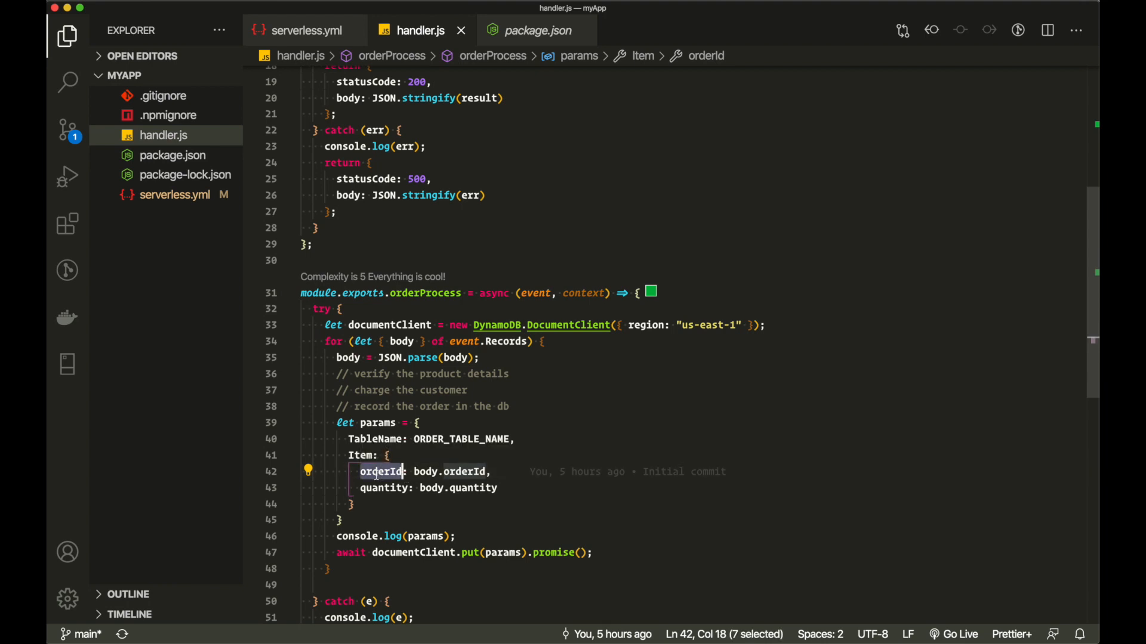
double_click(449, 473)
double_click(463, 473)
double_click(381, 489)
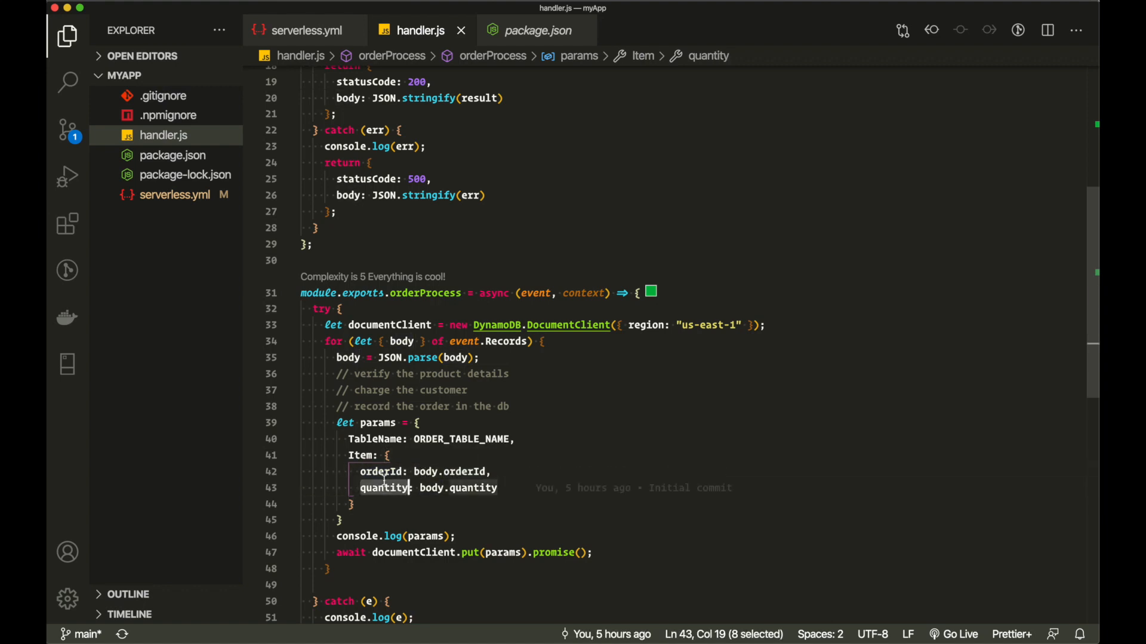
double_click(435, 488)
double_click(473, 488)
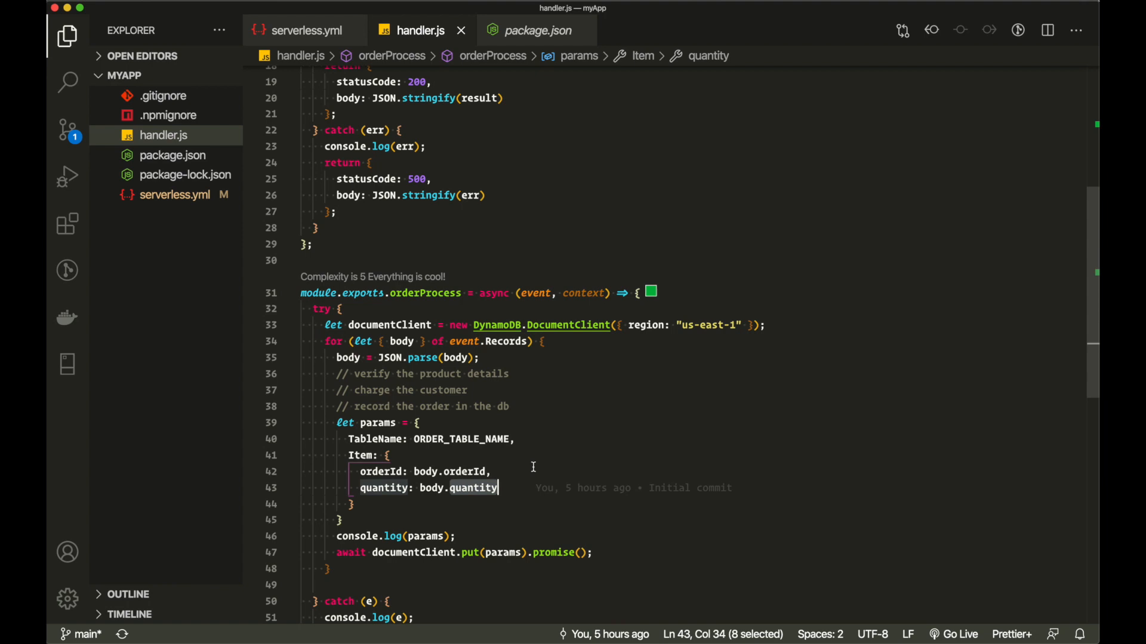
left_click(460, 472)
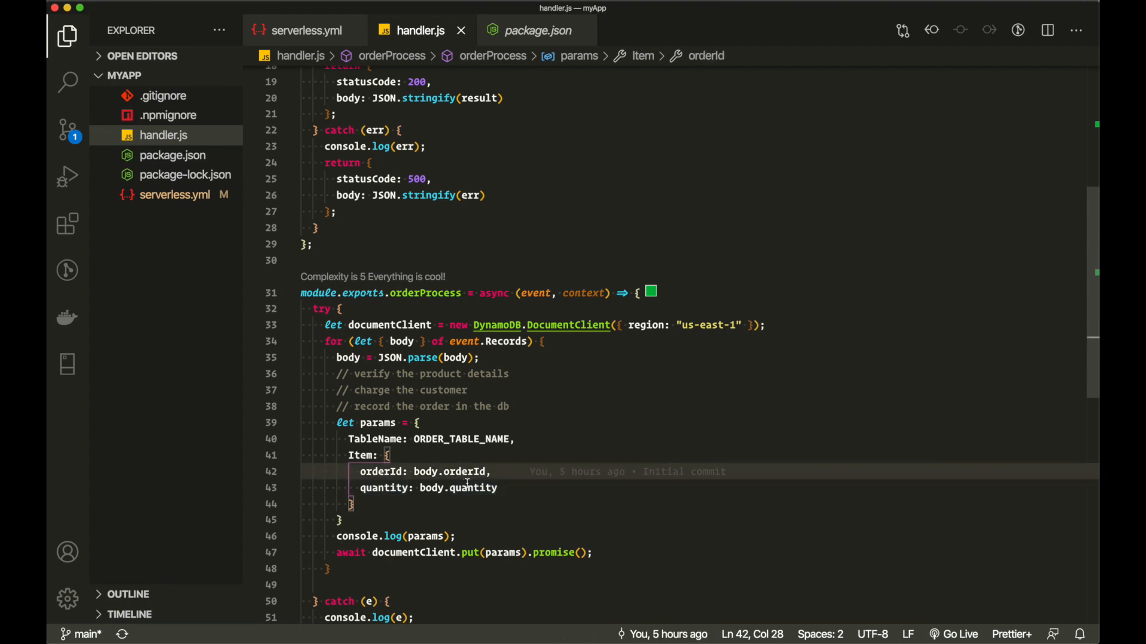
double_click(468, 488)
left_click(421, 423)
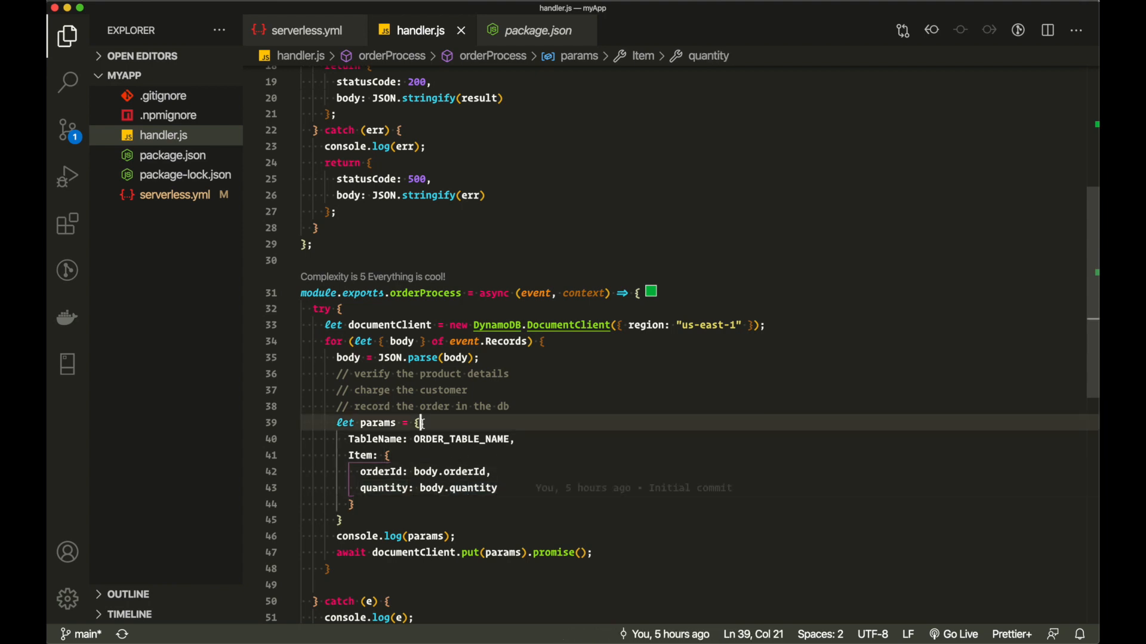
left_click(414, 553)
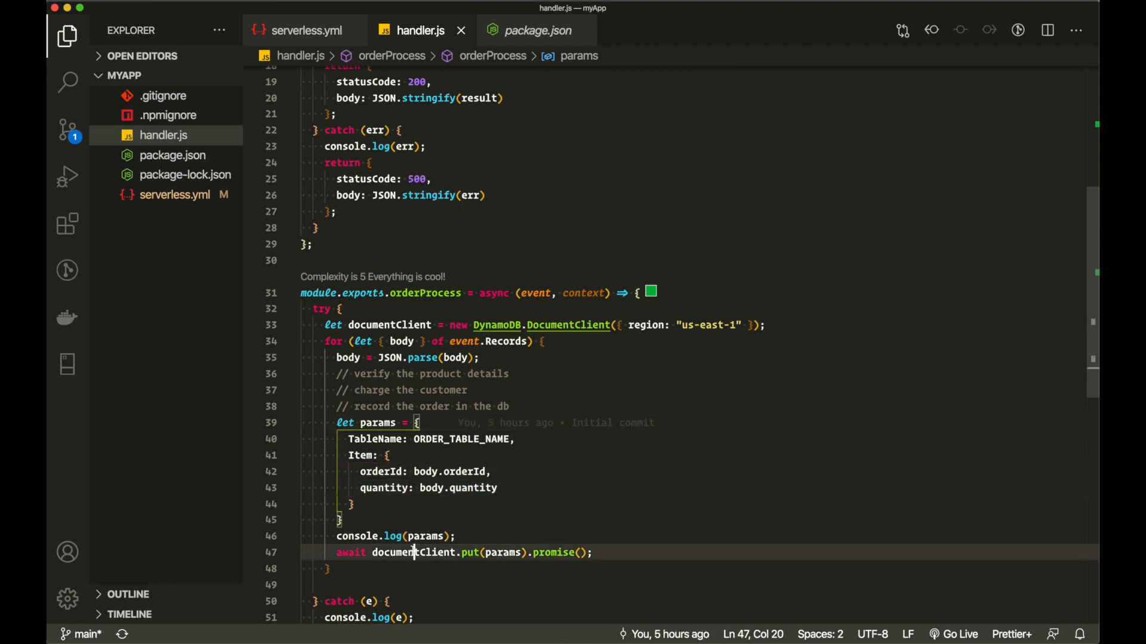
double_click(472, 553)
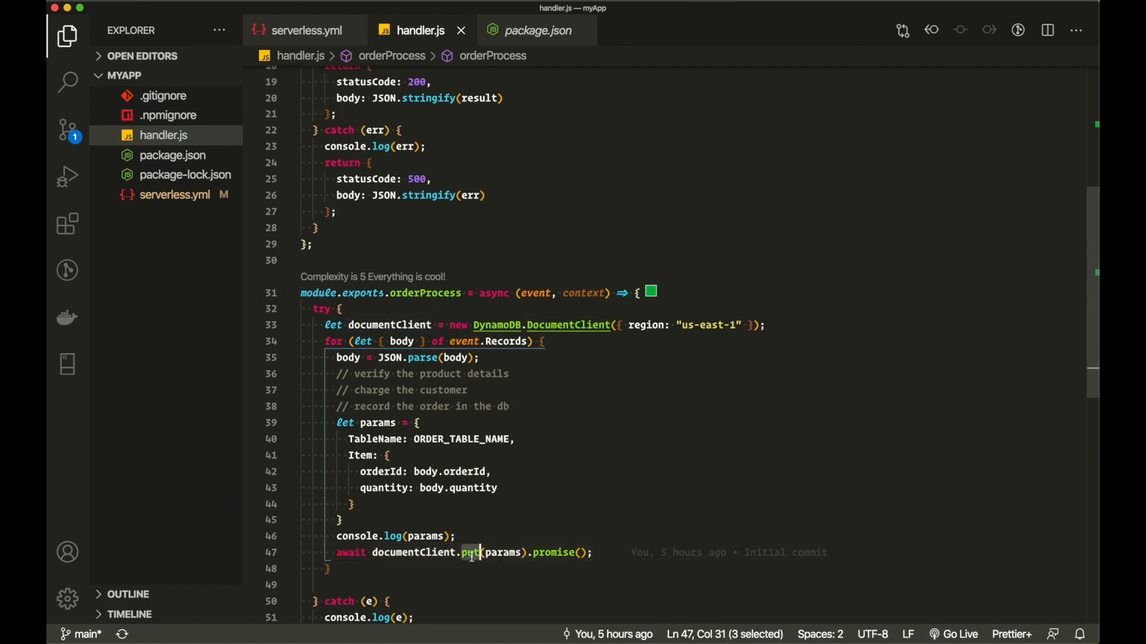
double_click(503, 554)
double_click(358, 553)
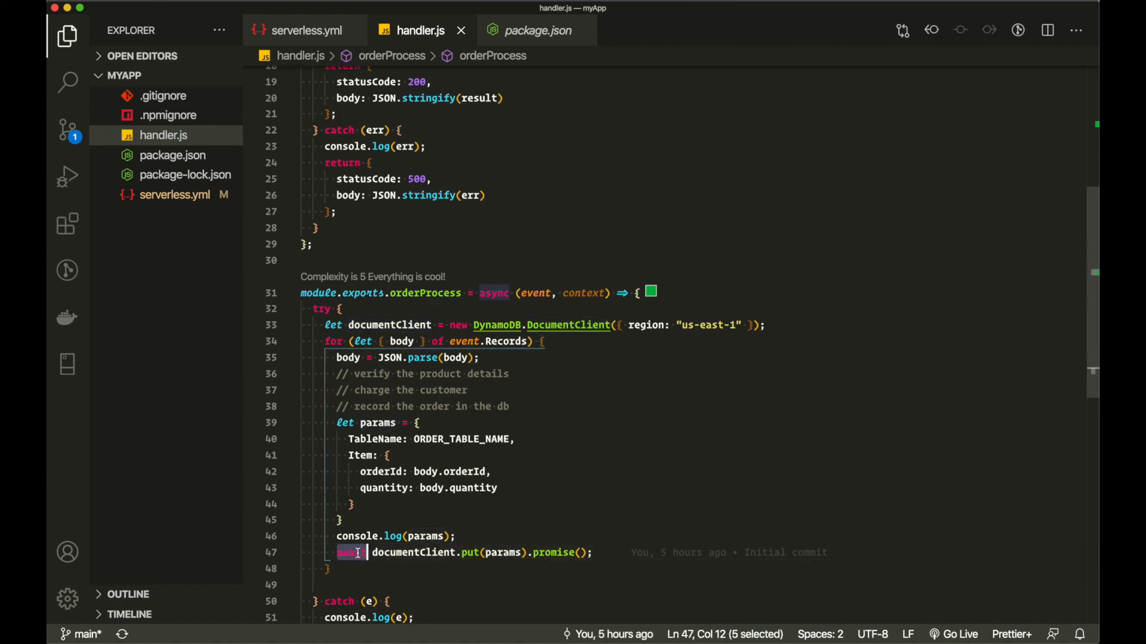
left_click(343, 309)
scroll(348, 442, "down", 4)
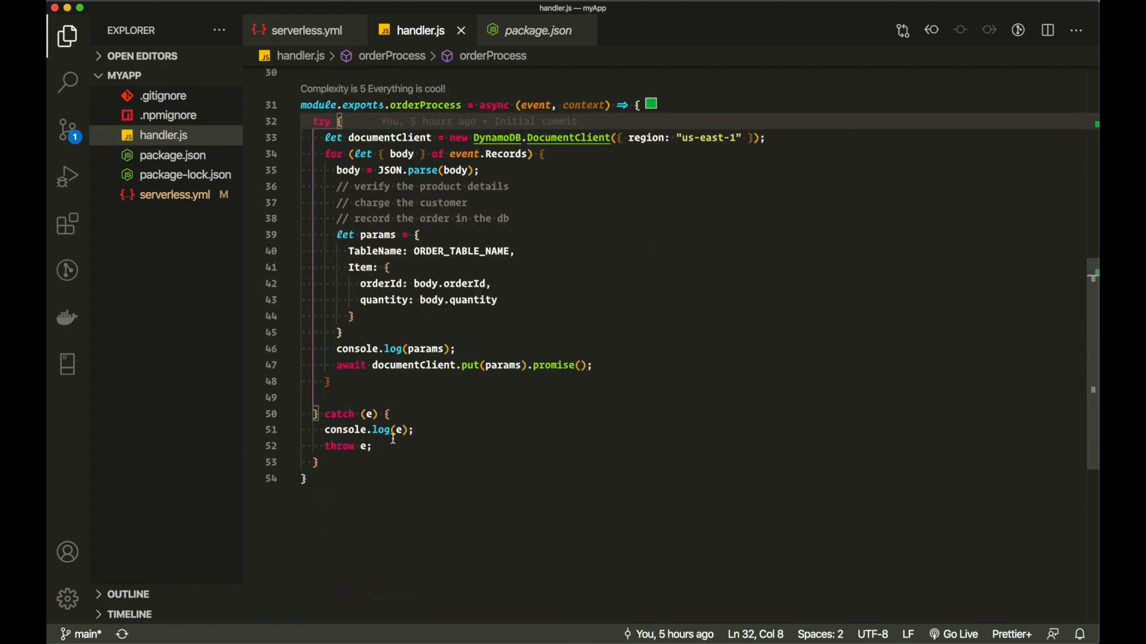
left_click_drag(373, 446, 324, 446)
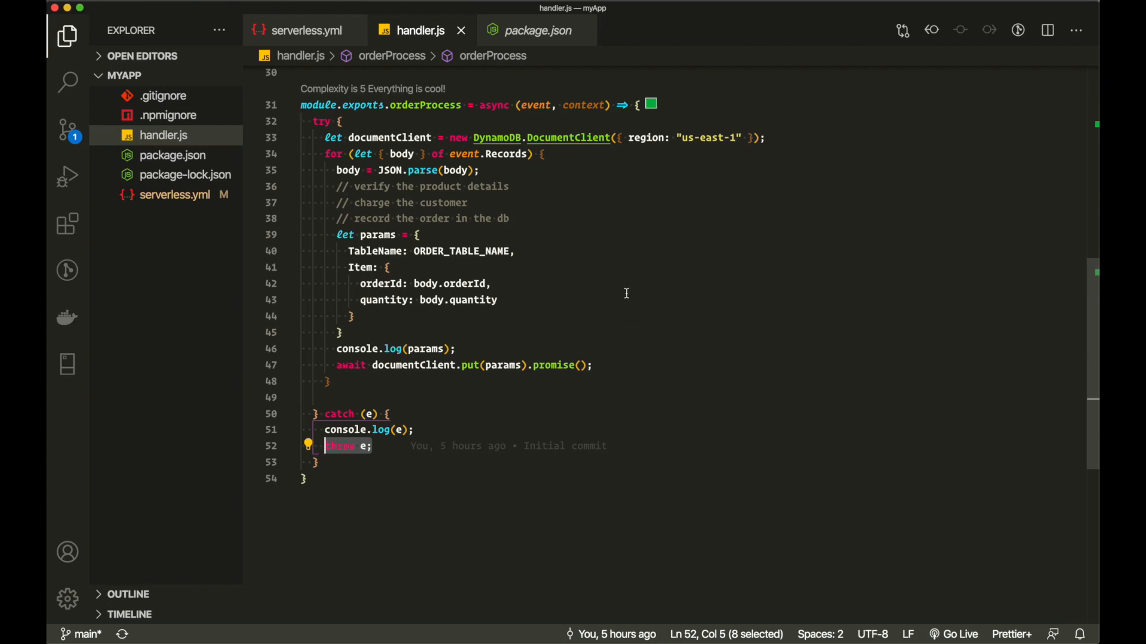
scroll(626, 293, "up", 10)
- List the project files and run sls deploy, which fails on a missing plugin
key("ctrl+grave")
type("ls")
key("Return")
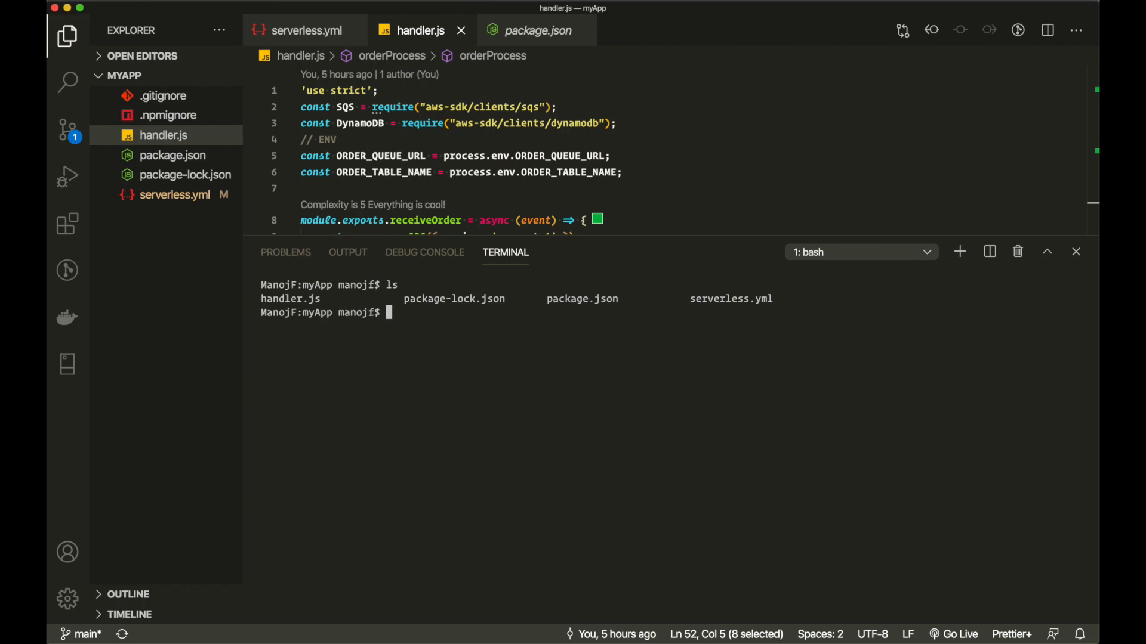
type("sls deploy")
key("Return")
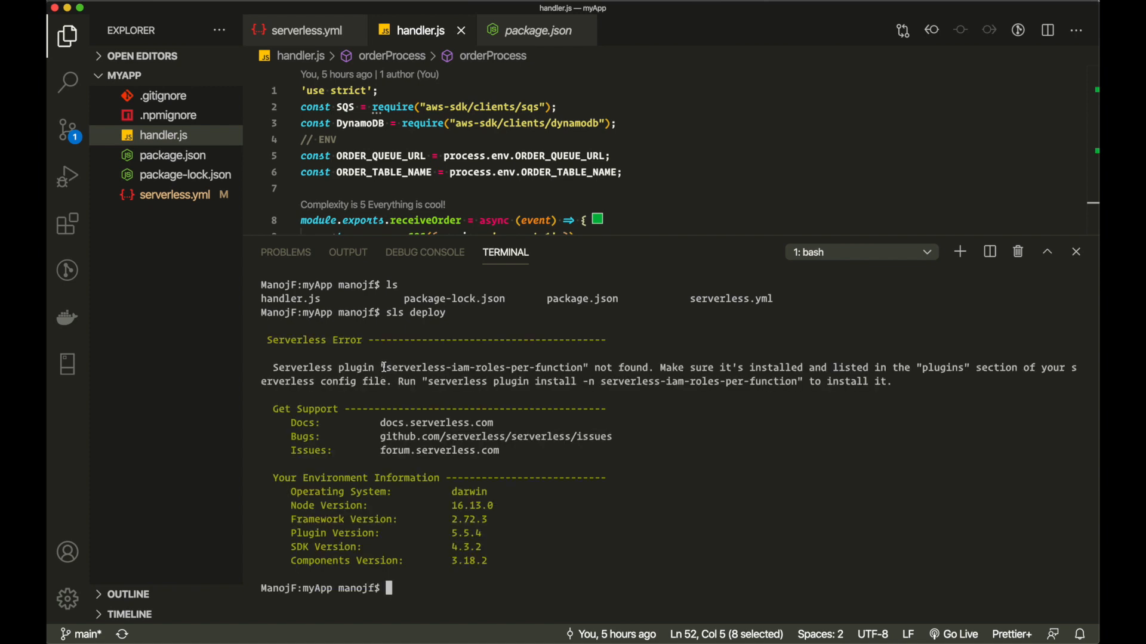
left_click_drag(385, 367, 576, 364)
- Install dependencies with npm i, redeploy, and select the POST order/receive endpoint URL
type("npm i")
key("Return")
type("clear")
key("Return")
type("sls deploy")
key("Return")
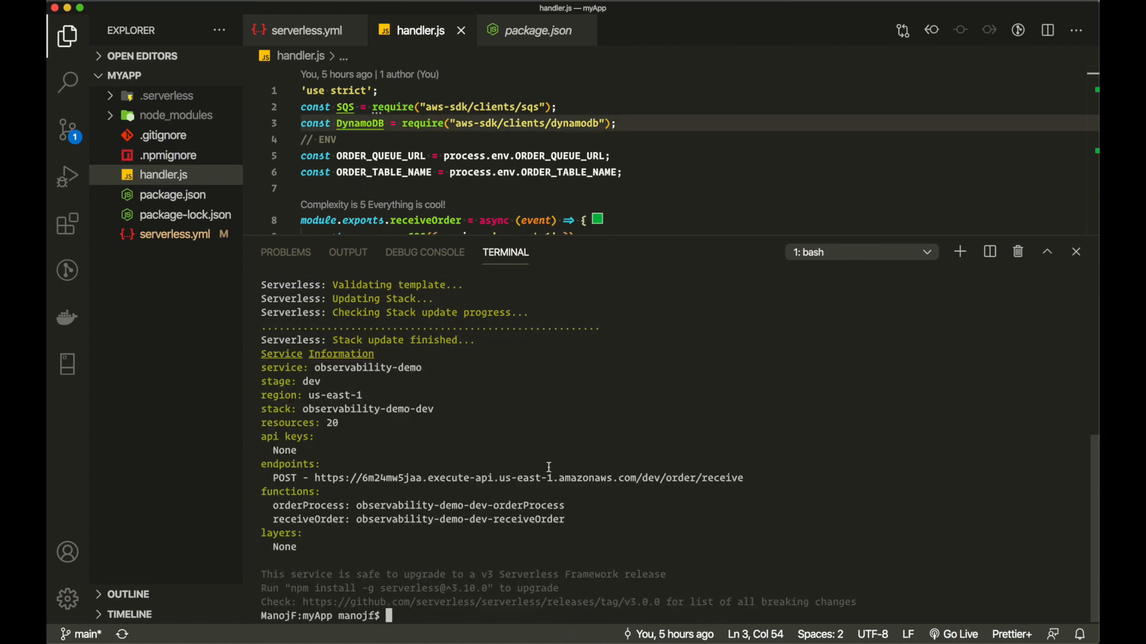
scroll(347, 465, "up", 1)
scroll(347, 464, "down", 1)
left_click_drag(314, 478, 743, 478)
key("super+c")
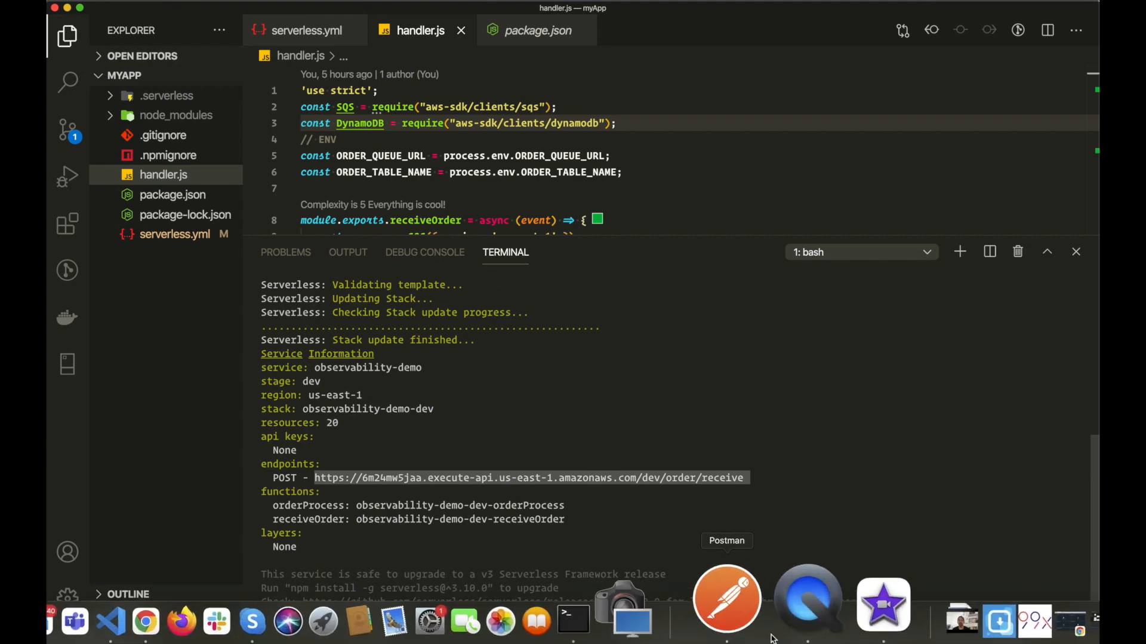
- In Postman, make a POST request to the pasted deployed order/receive endpoint URL
left_click(771, 637)
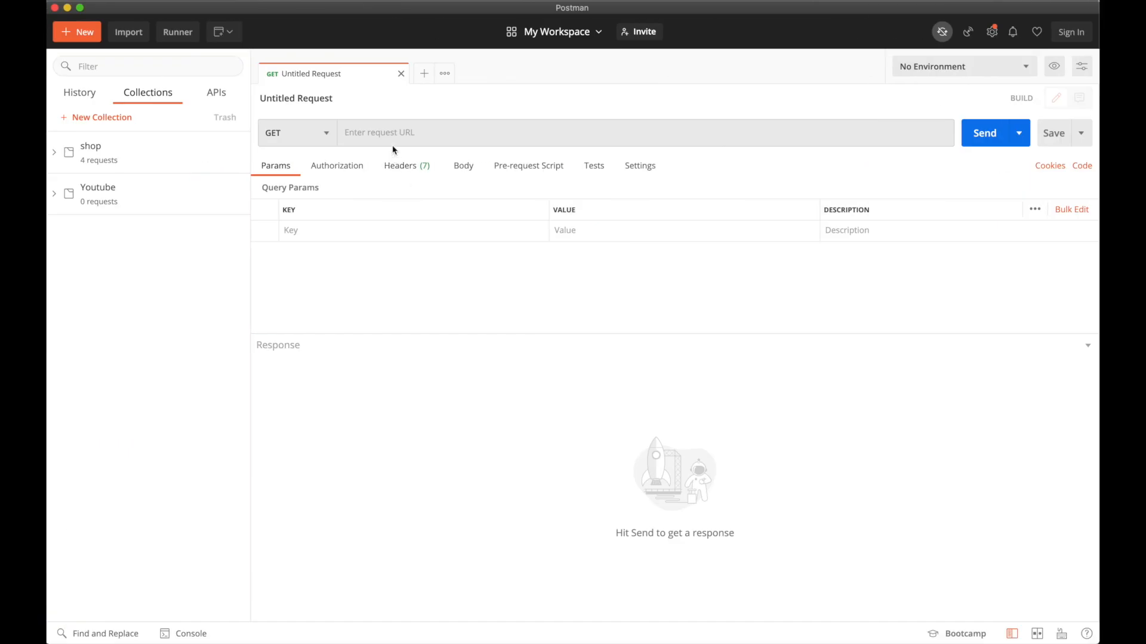
left_click(313, 132)
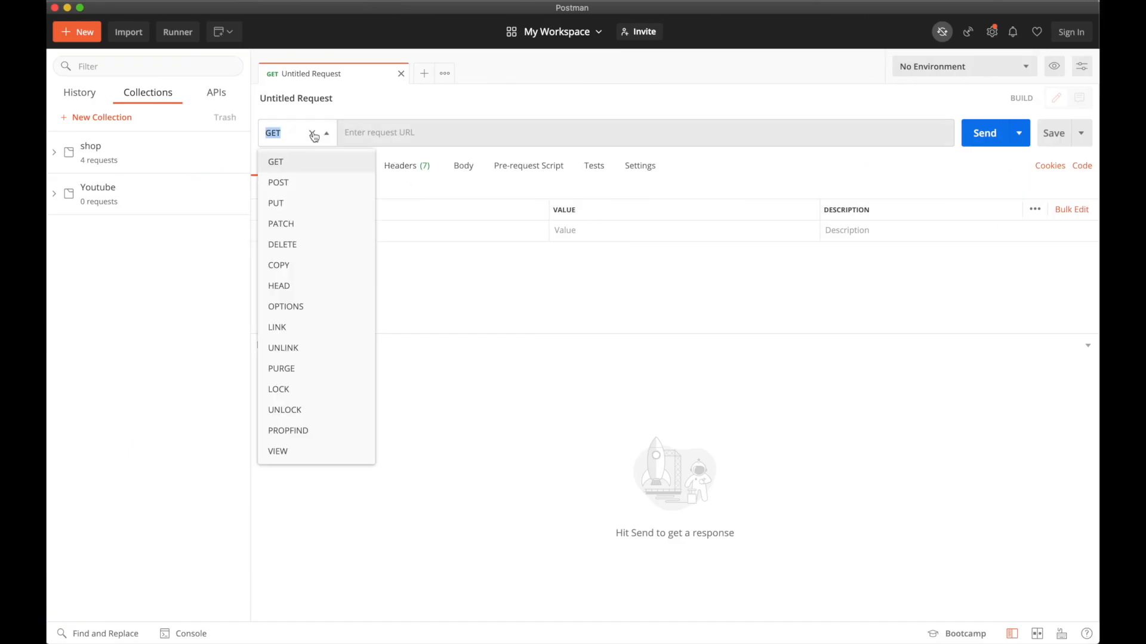
left_click(313, 184)
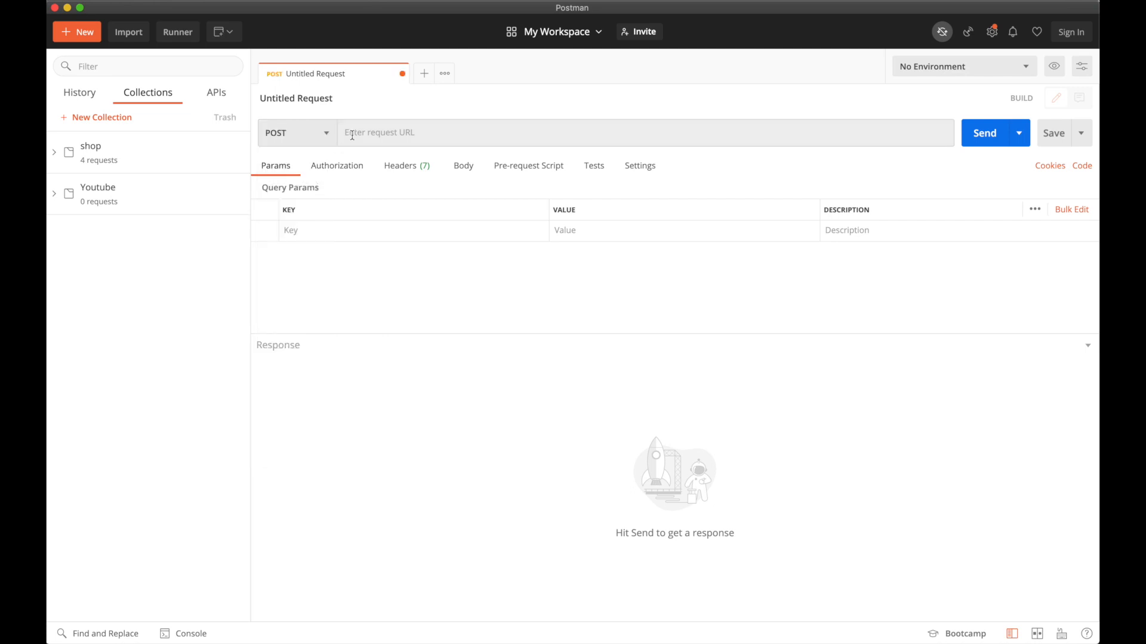
left_click(388, 132)
key("super+v")
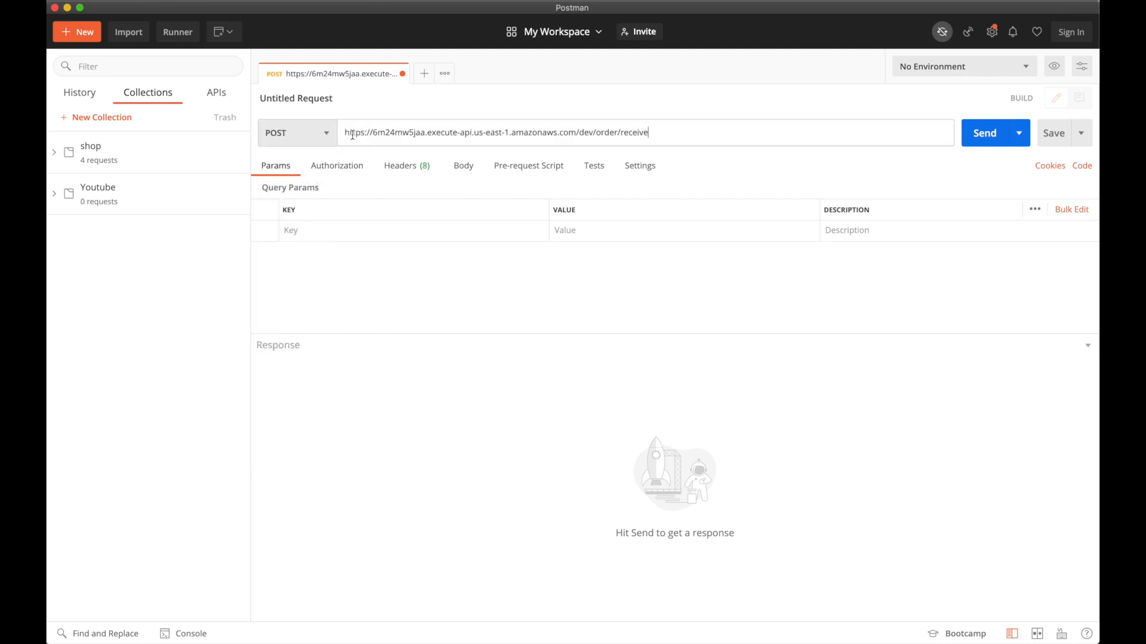
left_click(587, 350)
- Give the request a raw JSON body with "orderId": "100" and "quantity": 10
left_click(461, 169)
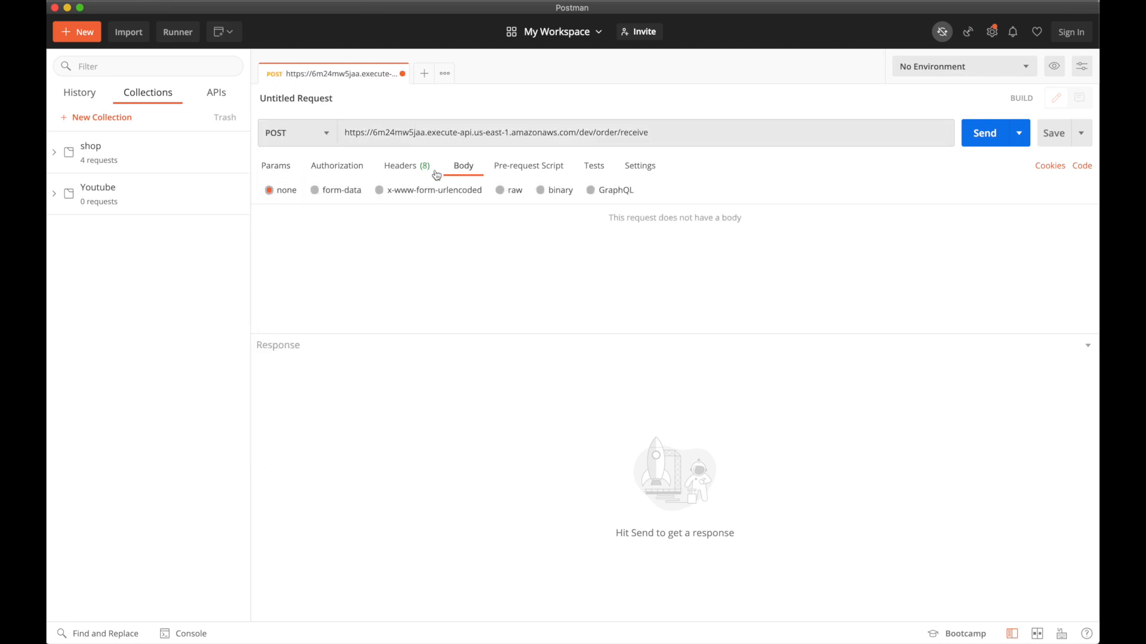
left_click(501, 189)
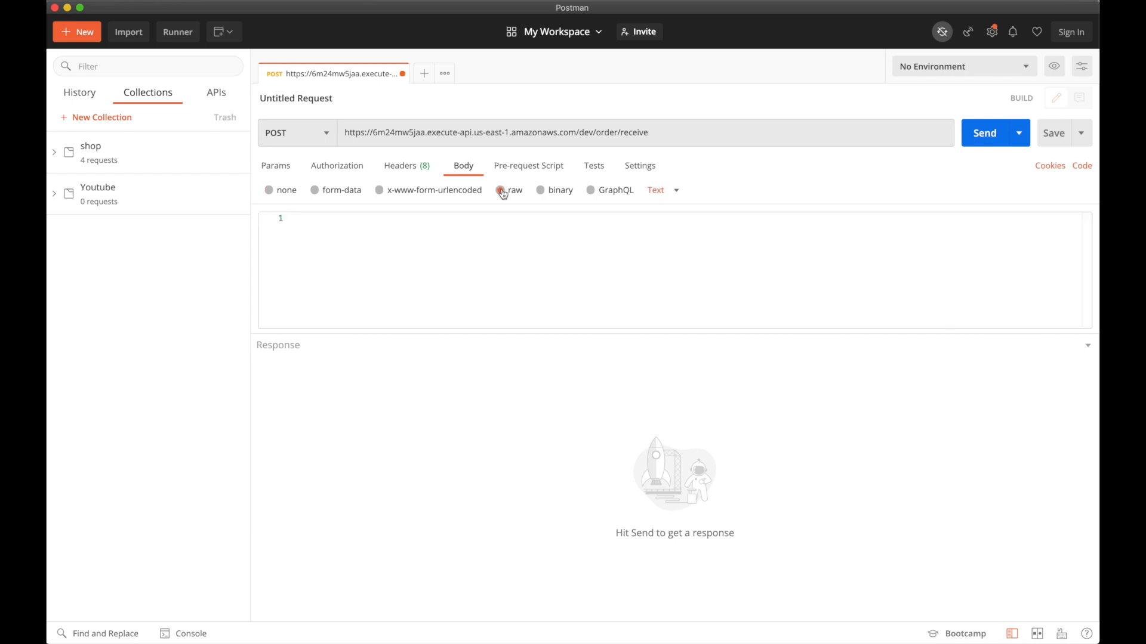
left_click(657, 190)
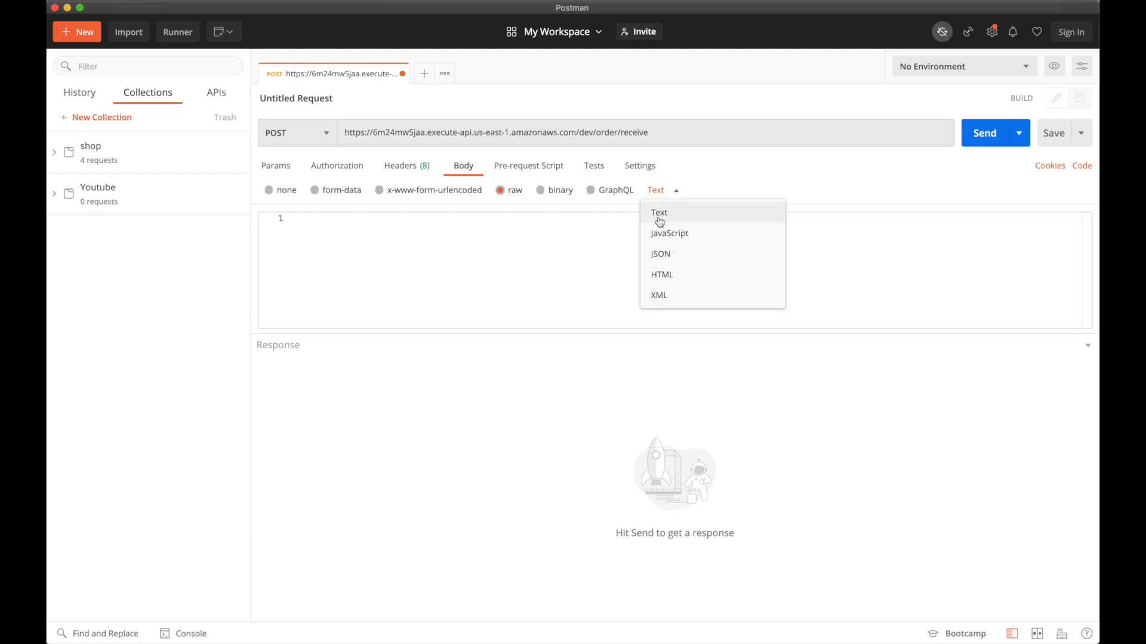
left_click(661, 255)
left_click(342, 231)
type("{}")
key("Return")
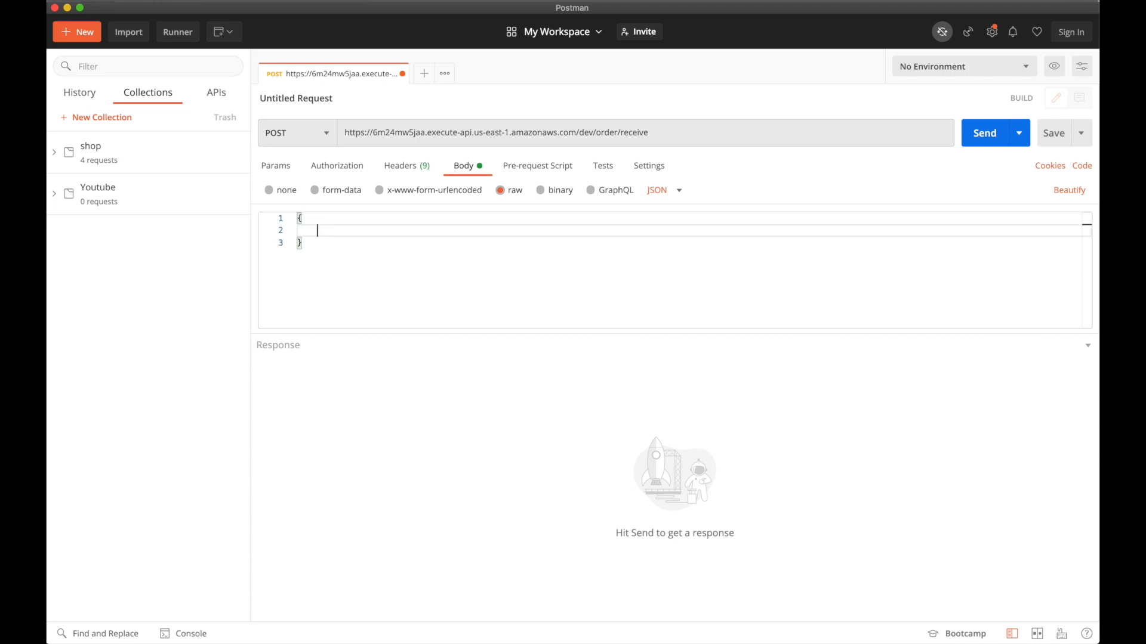
type("\"orderId\": \"100\",")
key("Return")
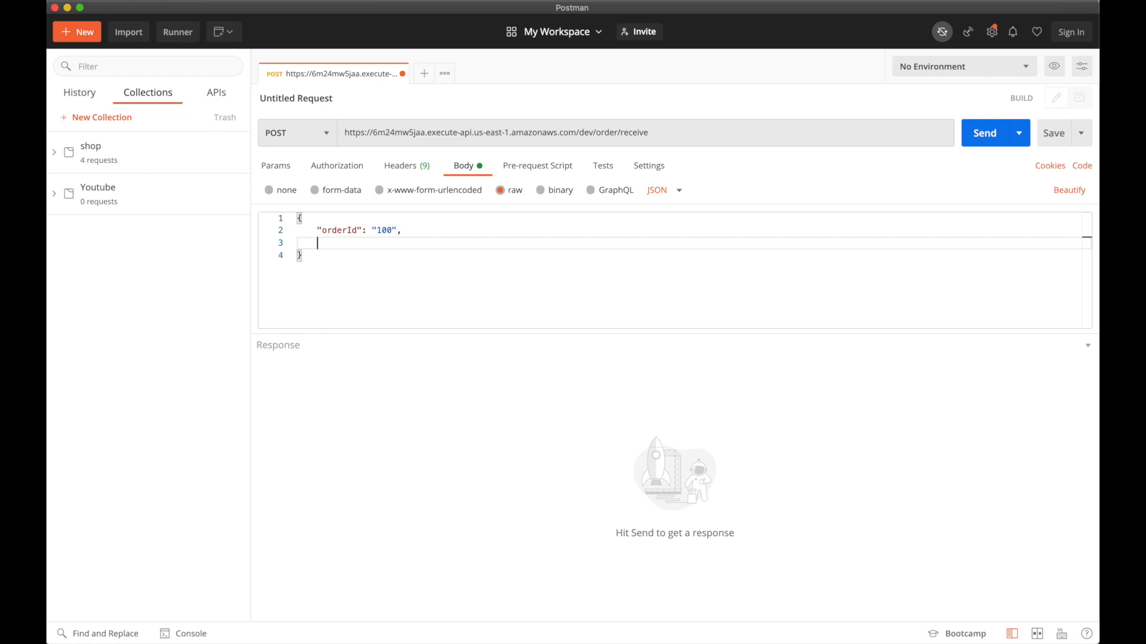
type("\"qu")
type("antity\": 10")
left_click(370, 281)
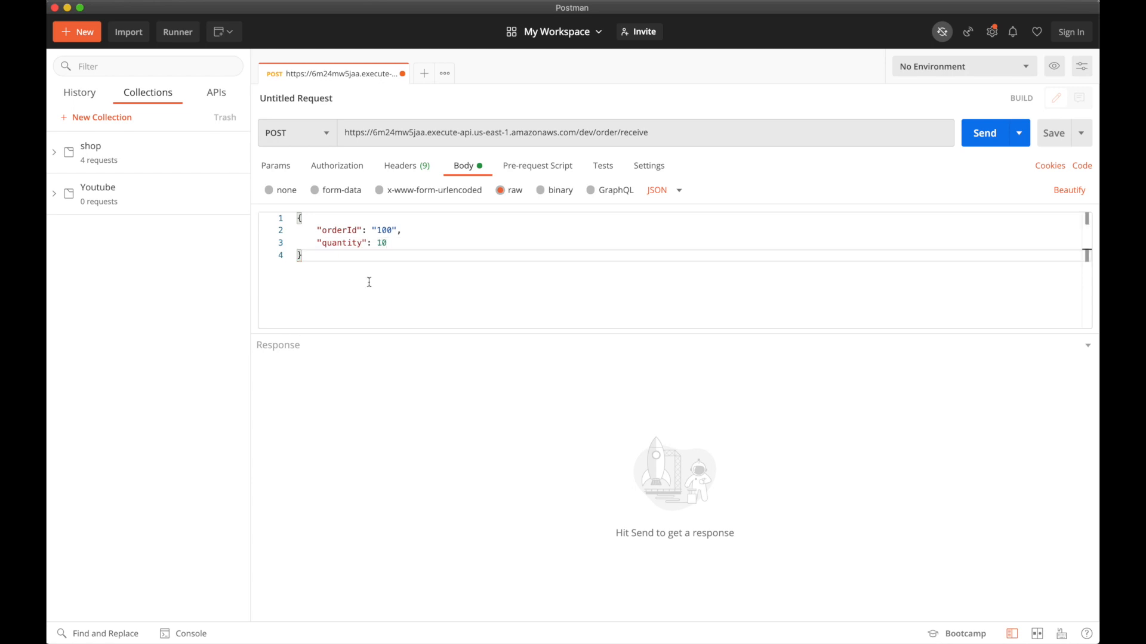
- Send the order and highlight the MessageId in the 200 OK response
left_click(977, 140)
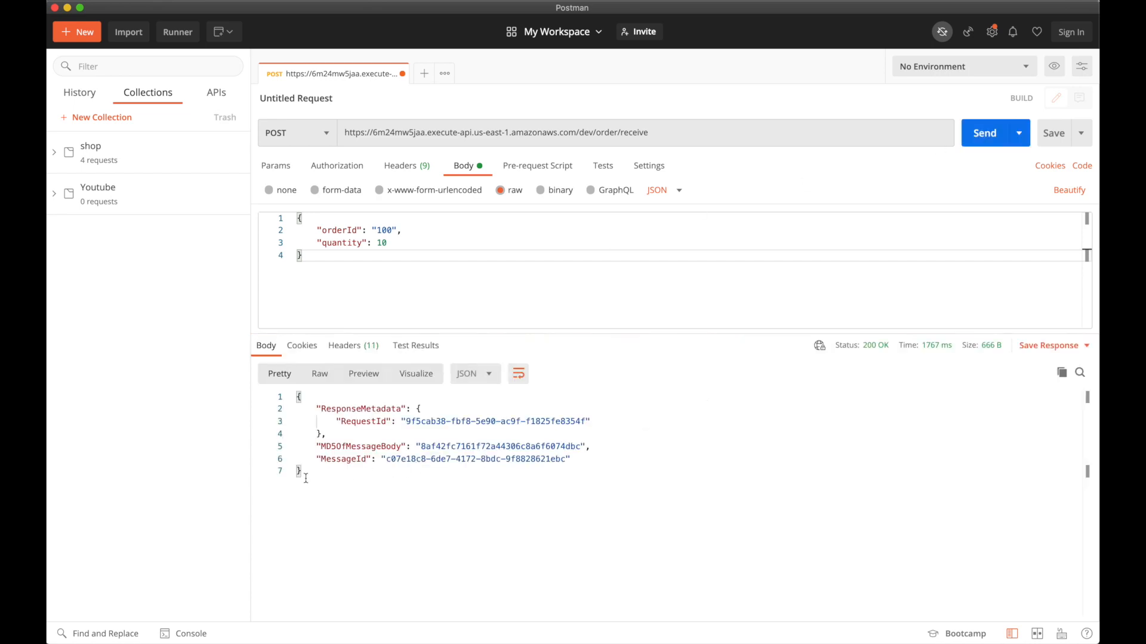
left_click_drag(303, 475, 293, 404)
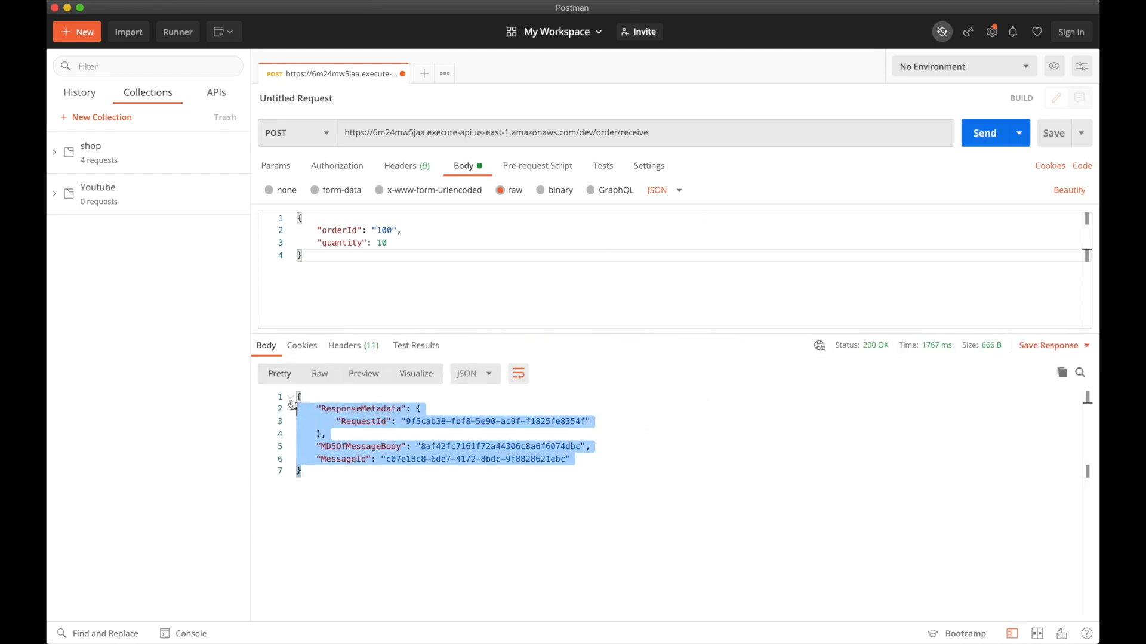
double_click(344, 459)
left_click_drag(386, 459, 565, 458)
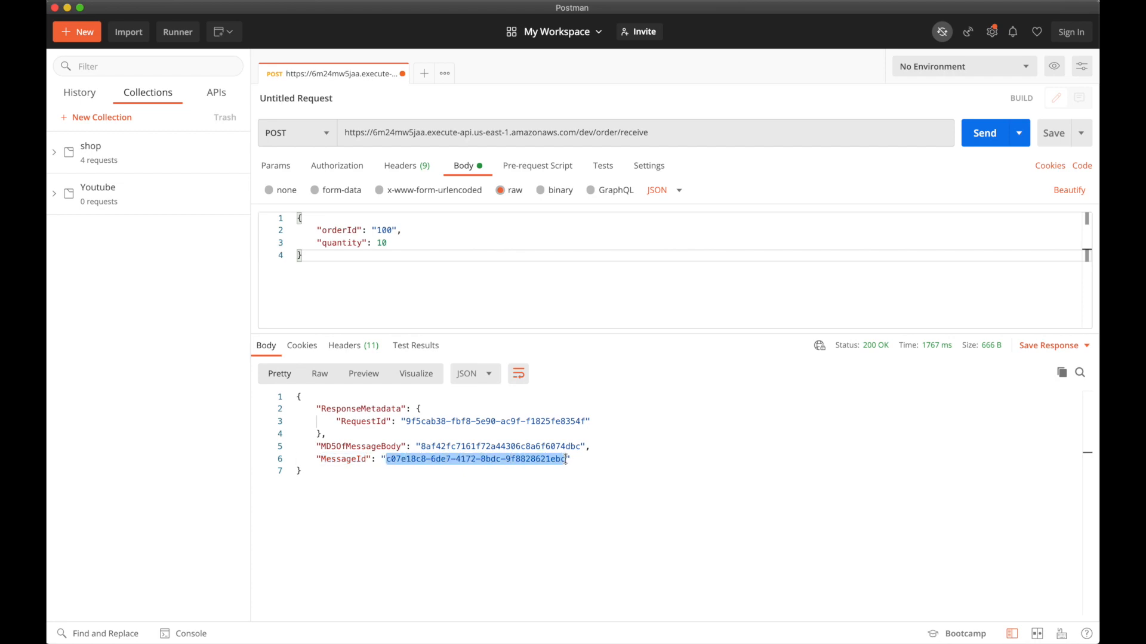
key("ctrl+Up")
key("ctrl+Right")
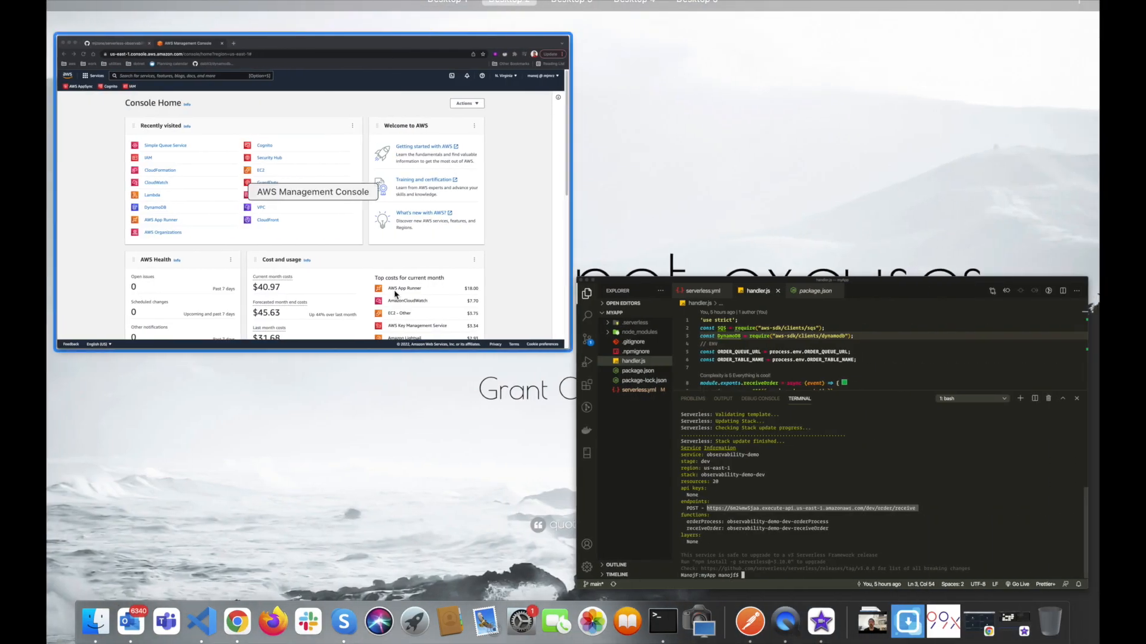
- Open Simple Queue Service from the AWS console to see OrderReceiveQueue with 0 messages
left_click(395, 294)
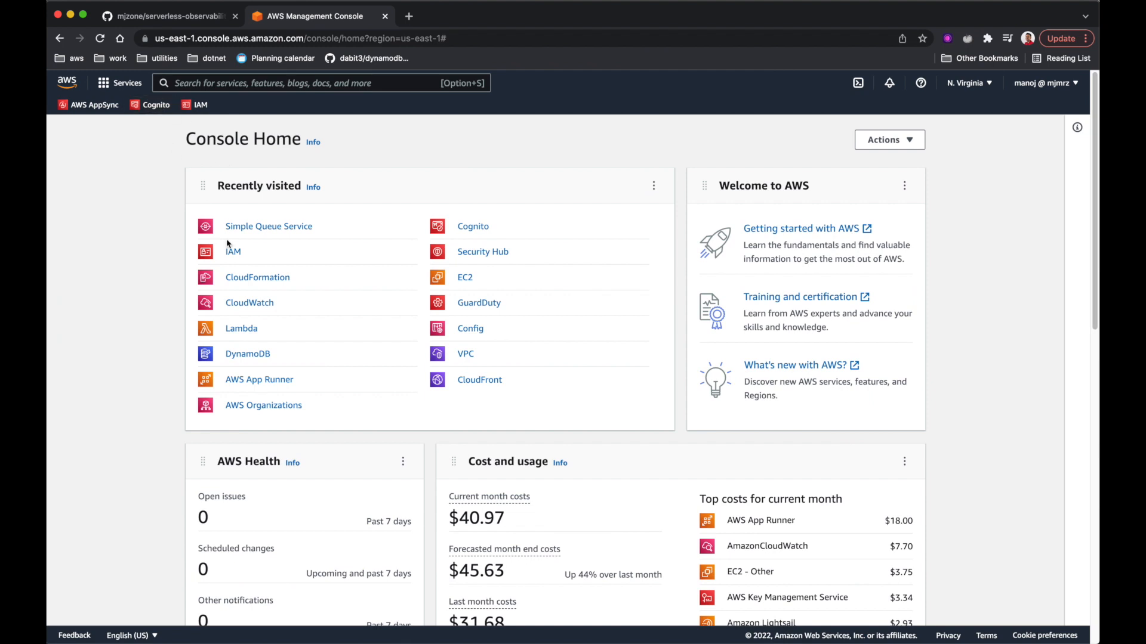
left_click(274, 233)
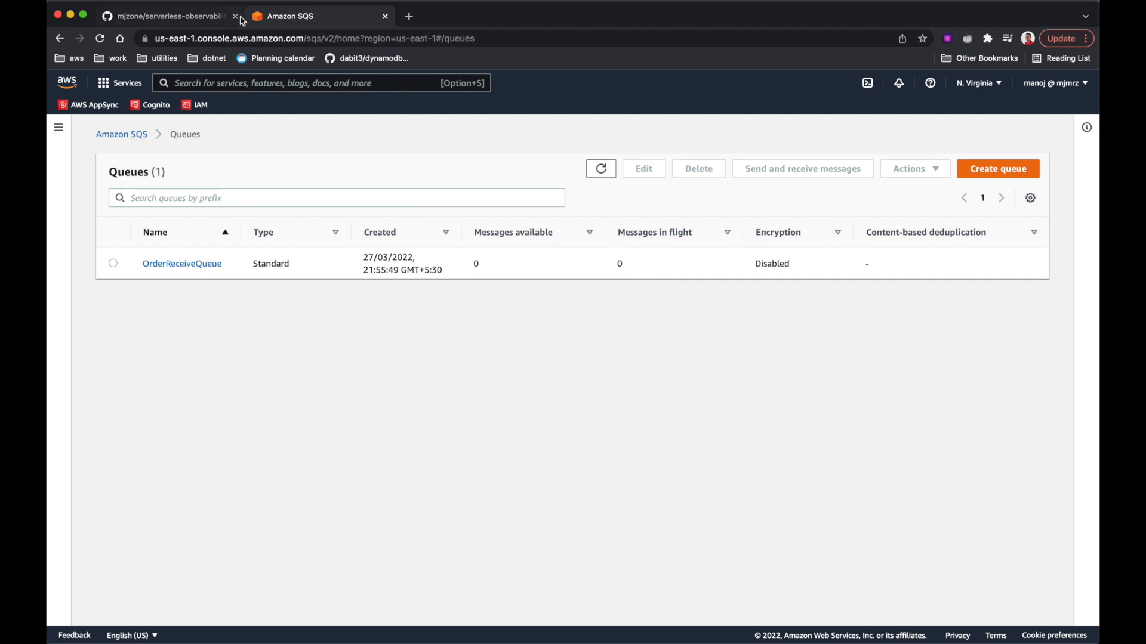
- Find the observability-demo-dev-orderProcess Lambda function and view its Monitor logs in CloudWatch
left_click(211, 85)
type("lambda")
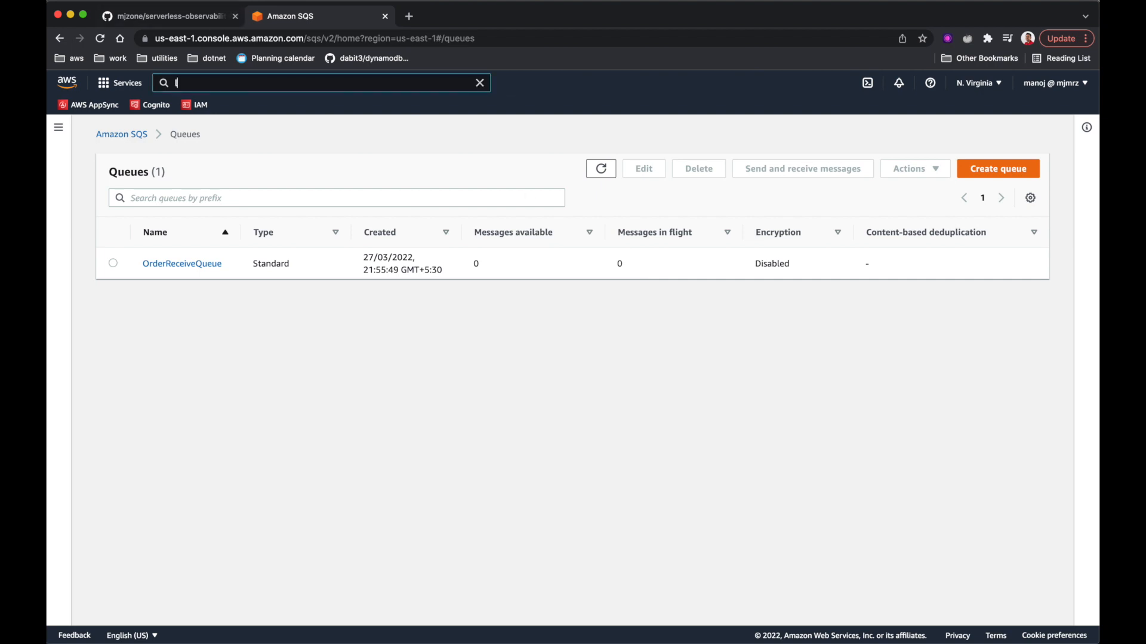
left_click(665, 173, "super")
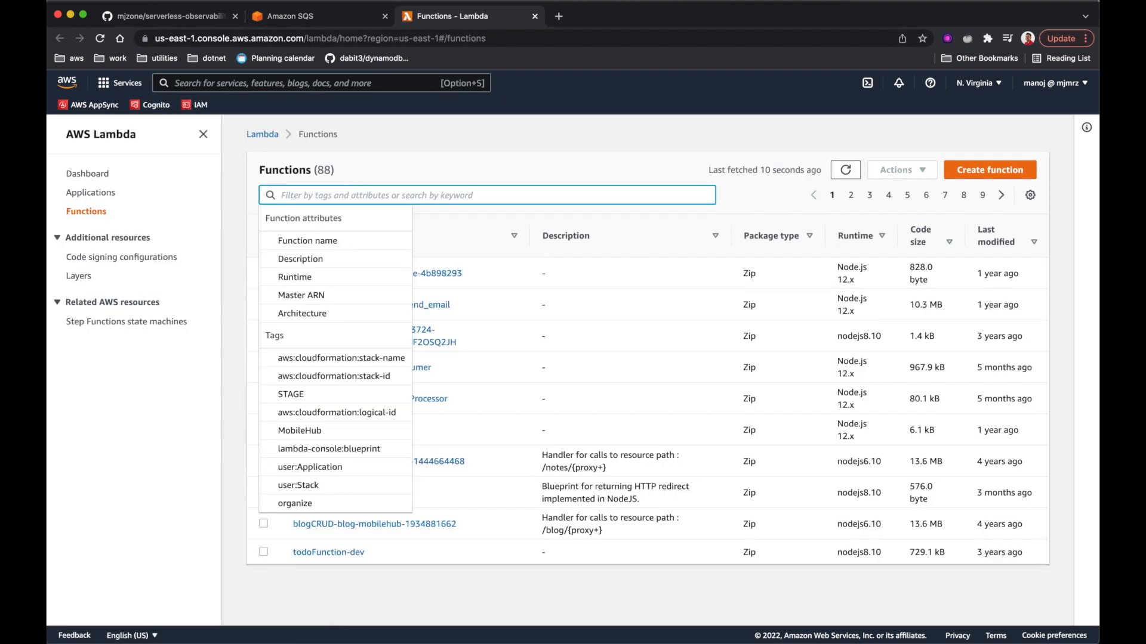
type("obser")
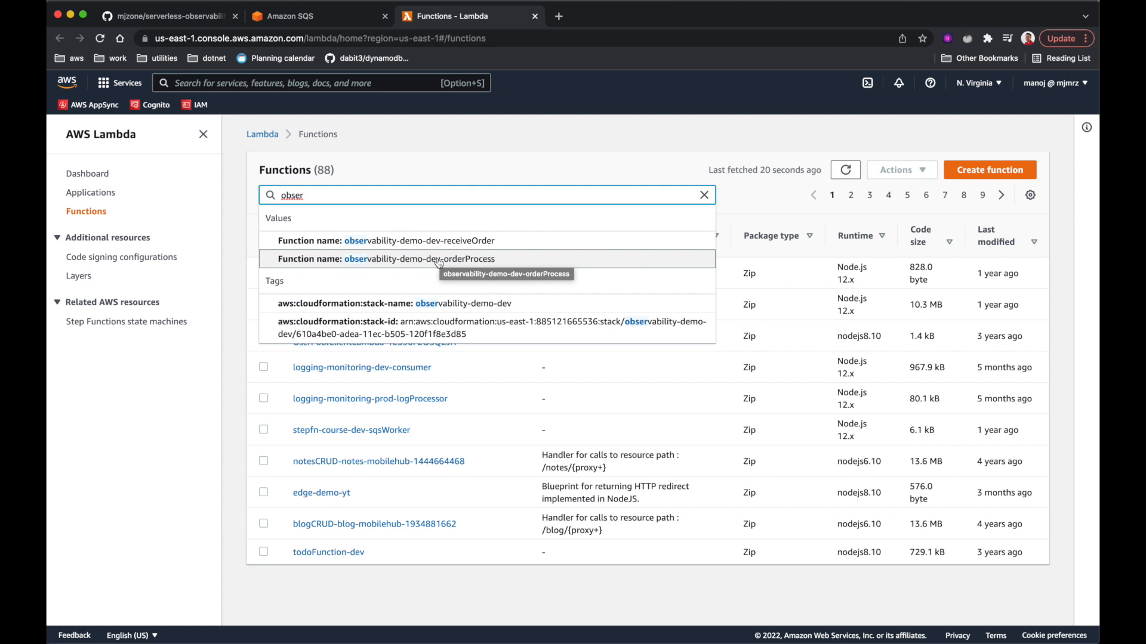
left_click(450, 263)
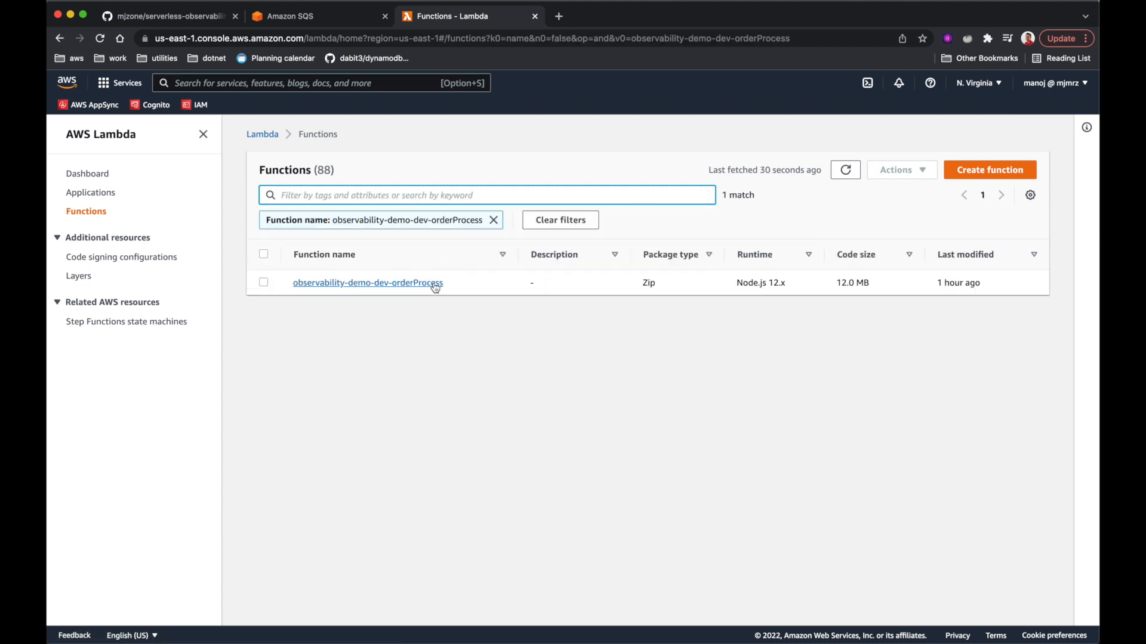
left_click(404, 284)
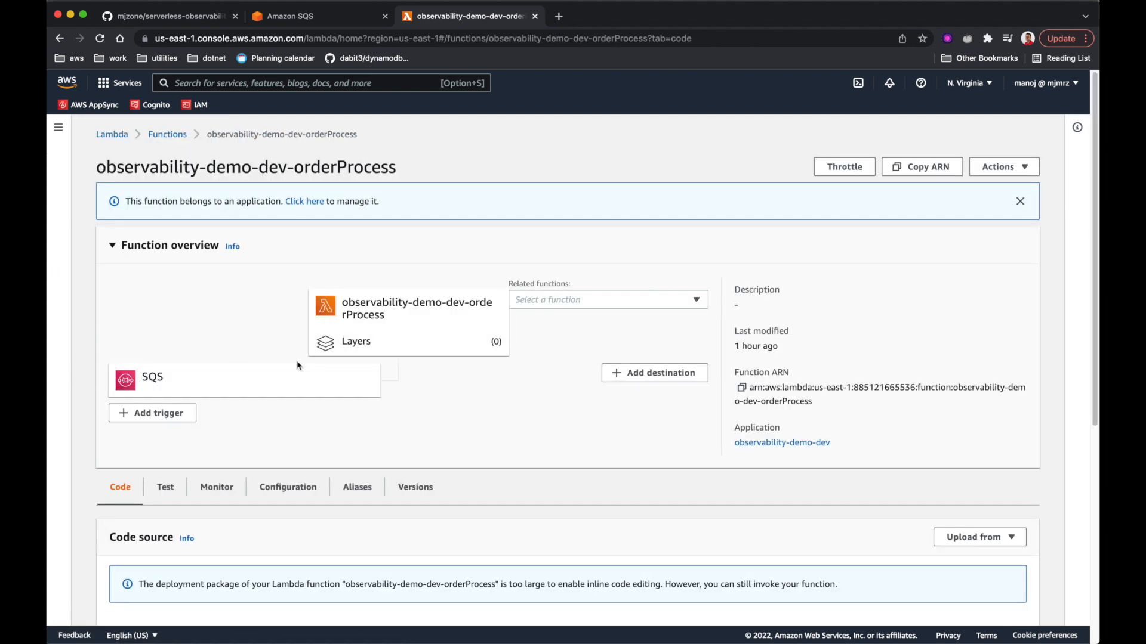
scroll(296, 360, "down", 3)
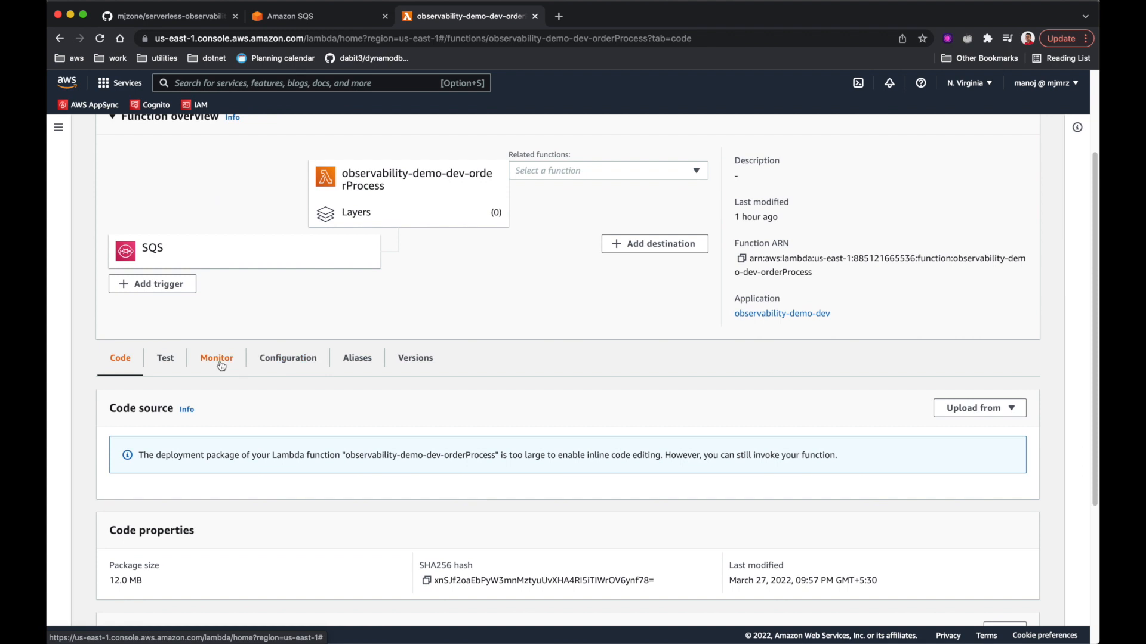
left_click(221, 365)
left_click(507, 401)
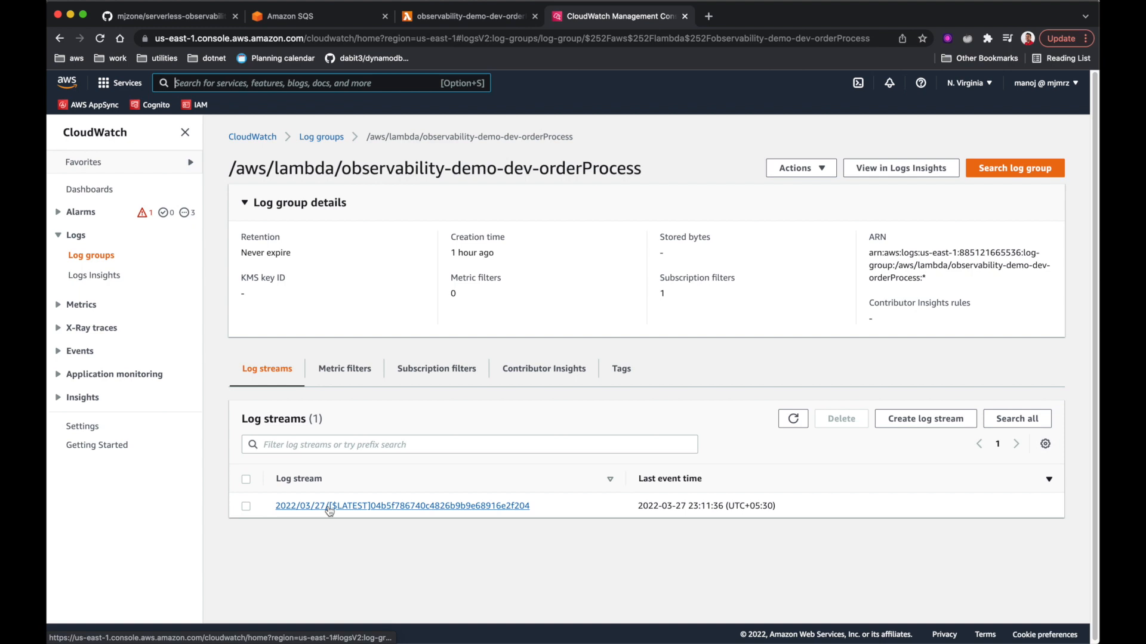
- Open the latest log stream and expand the INFO entry showing orderId '100', quantity 10
left_click(329, 507)
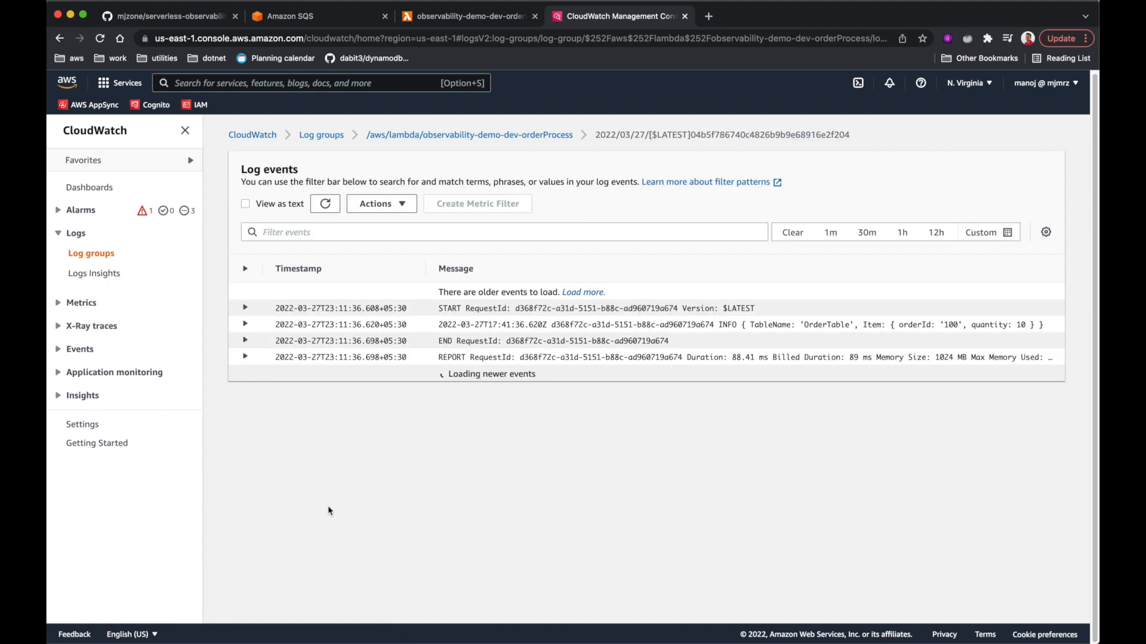
left_click(723, 327)
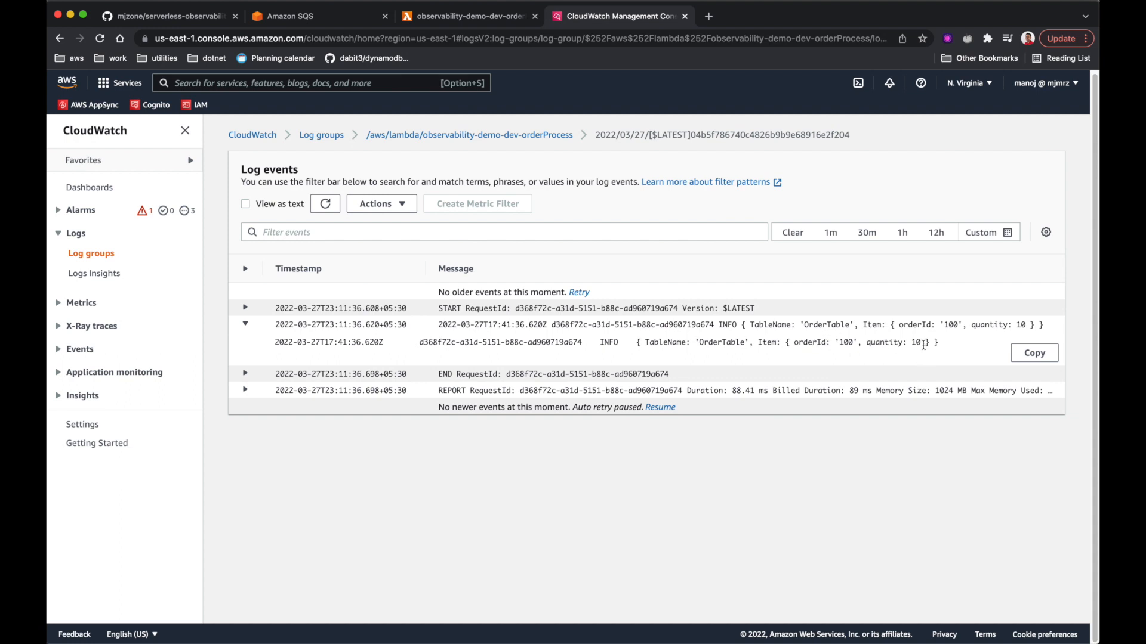
left_click_drag(922, 342, 792, 343)
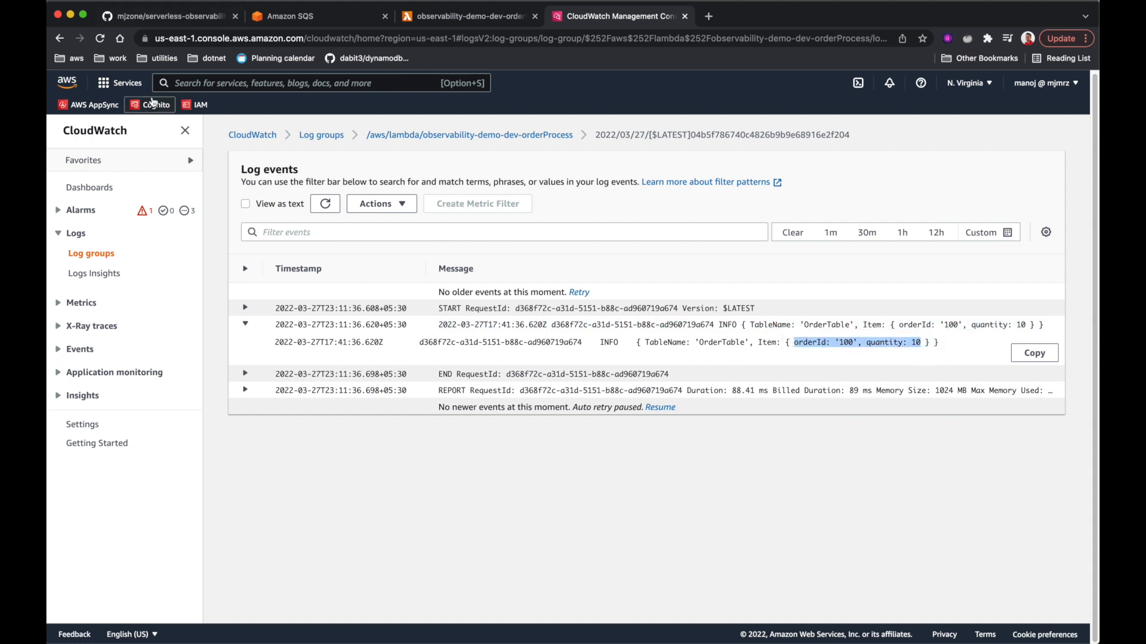
left_click(200, 85)
type("dyna")
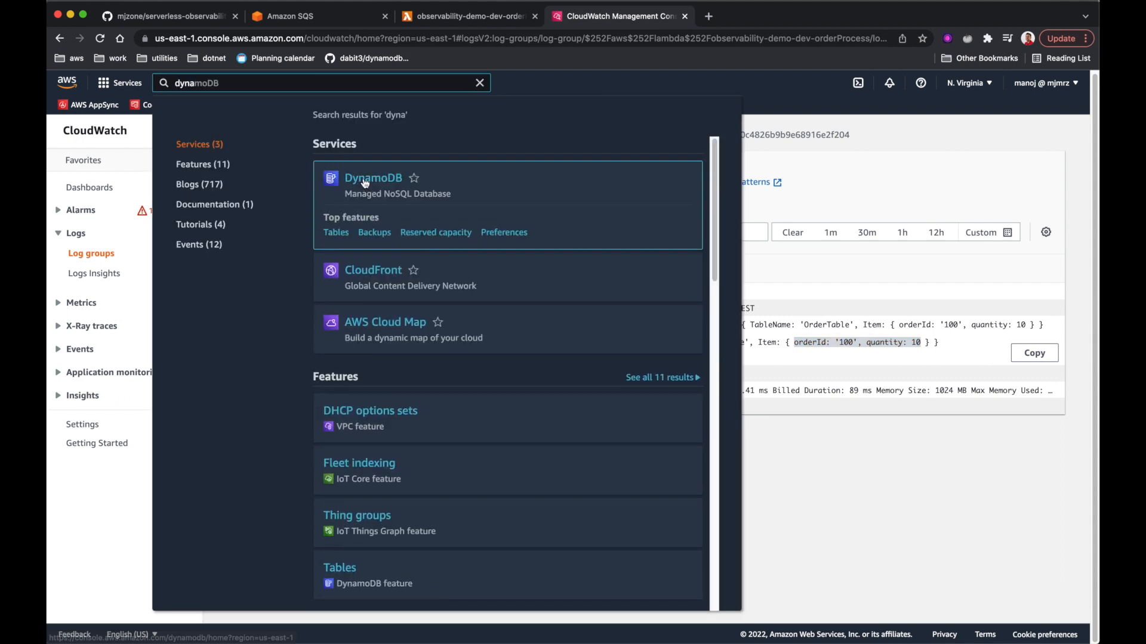
- Open DynamoDB in a new tab and explore OrderTable's items: orderId 100, quantity 10
right_click(363, 179)
left_click(388, 183)
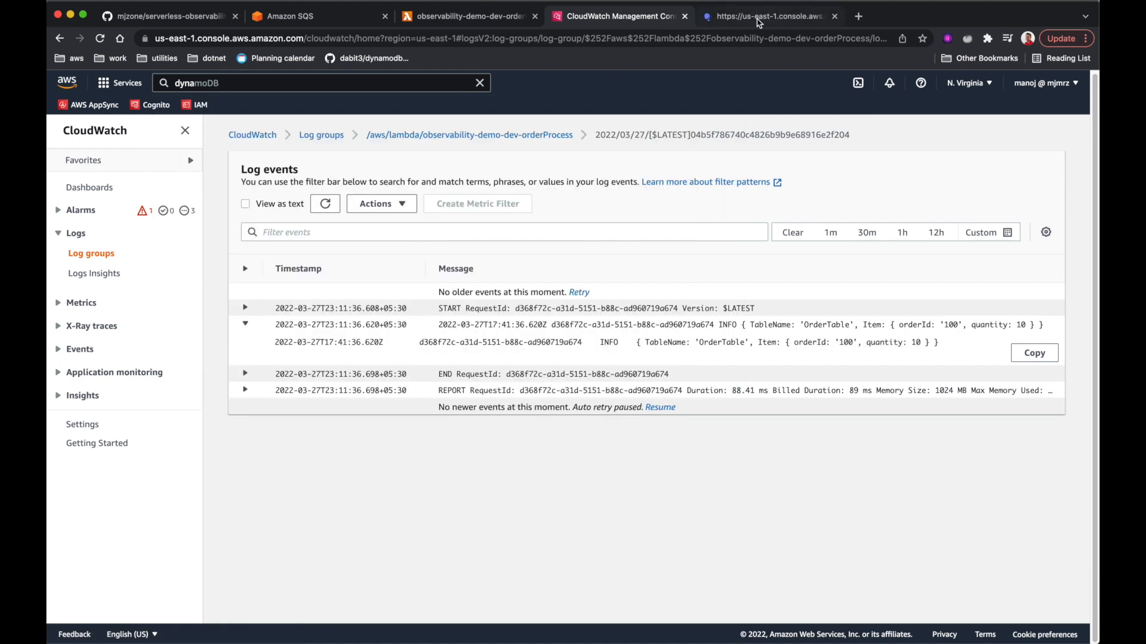
left_click(776, 18)
left_click(86, 194)
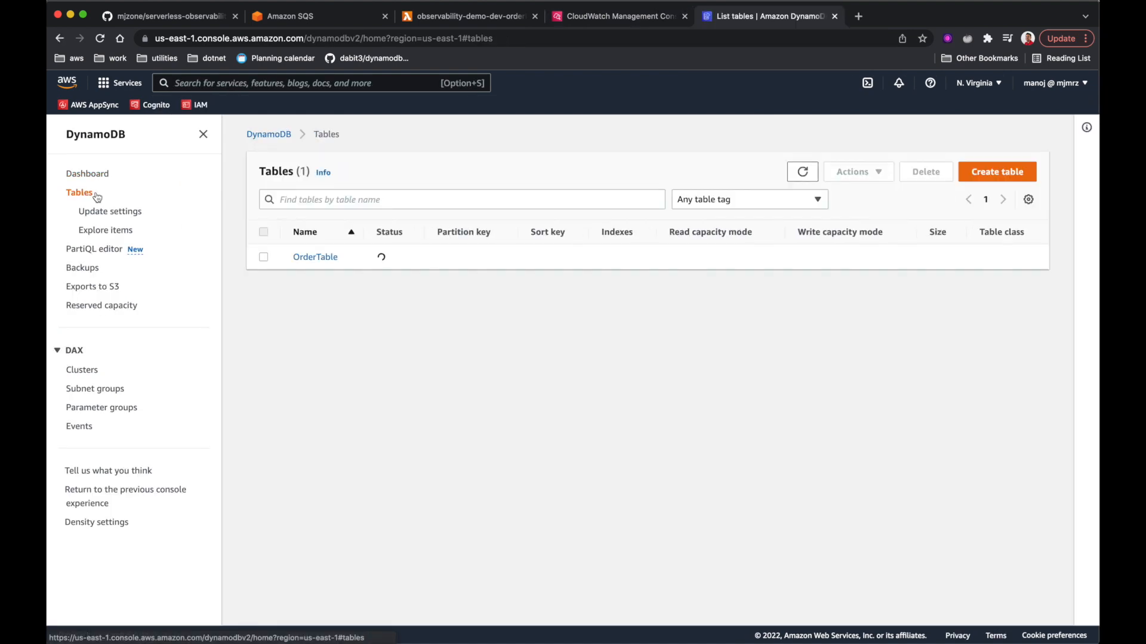
left_click(318, 260)
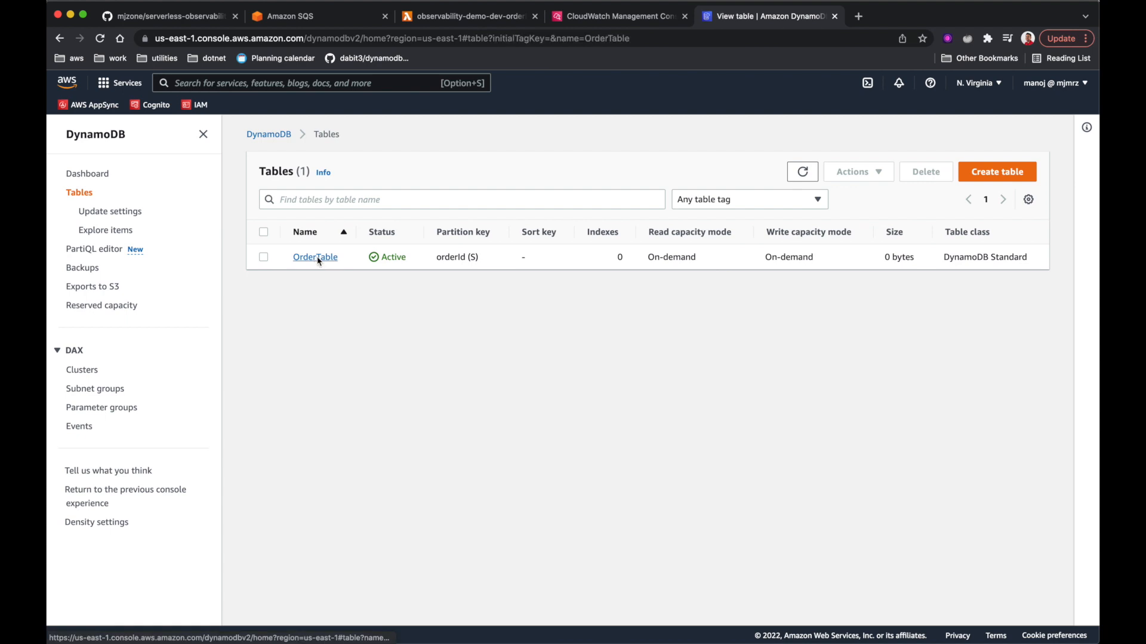
left_click(971, 171)
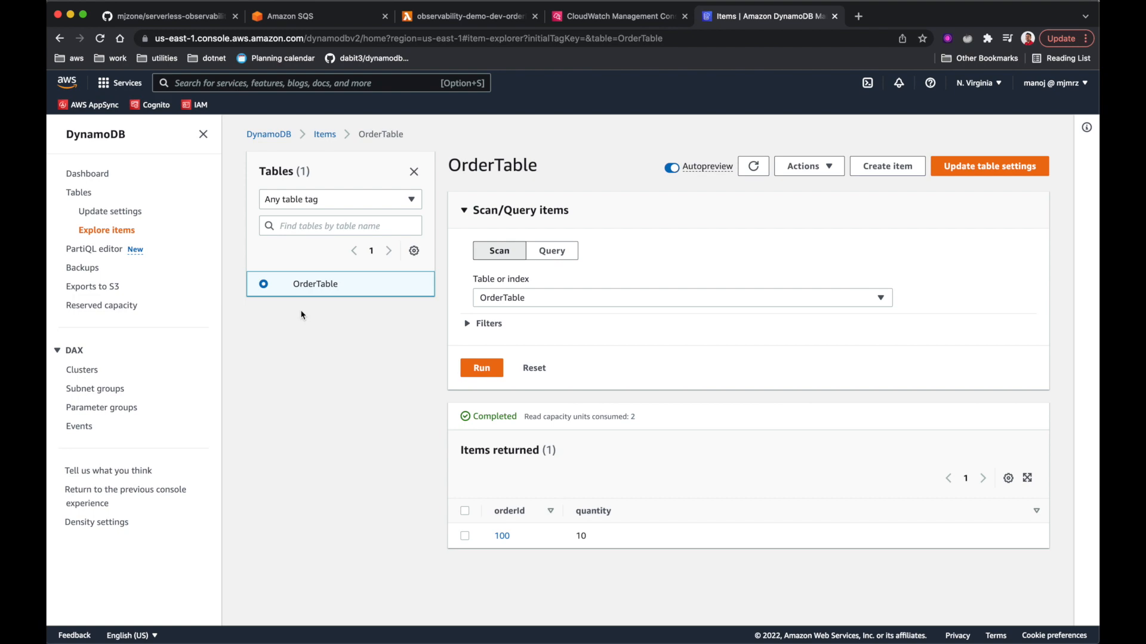
- Compare the stored item with the SQS, CloudWatch tabs and the Postman response
left_click(332, 16)
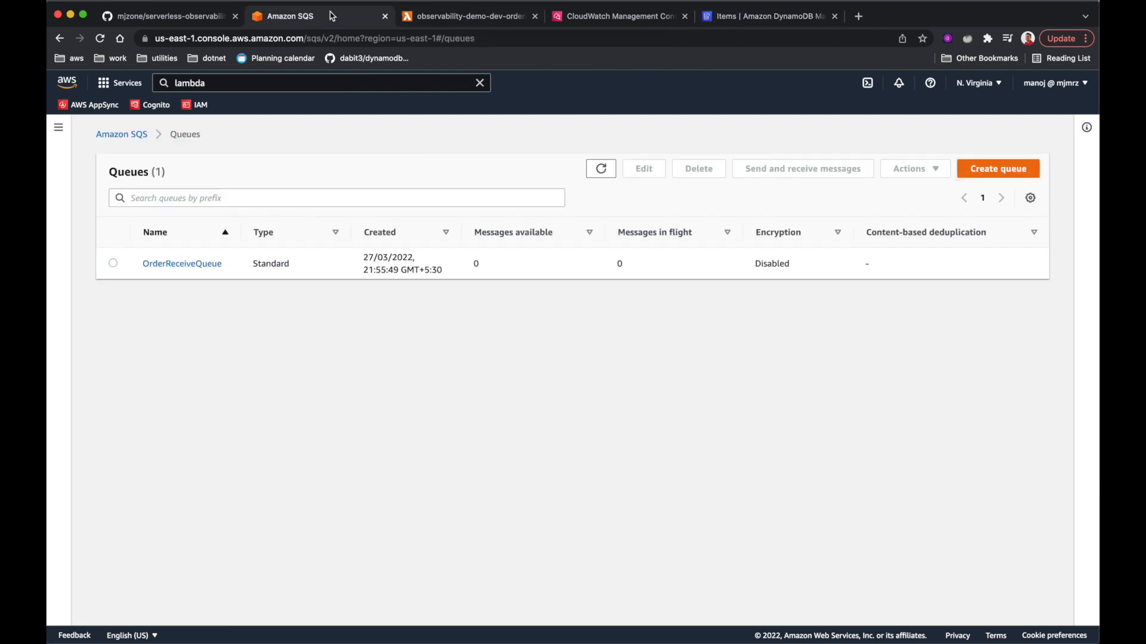
left_click(464, 22)
left_click(637, 22)
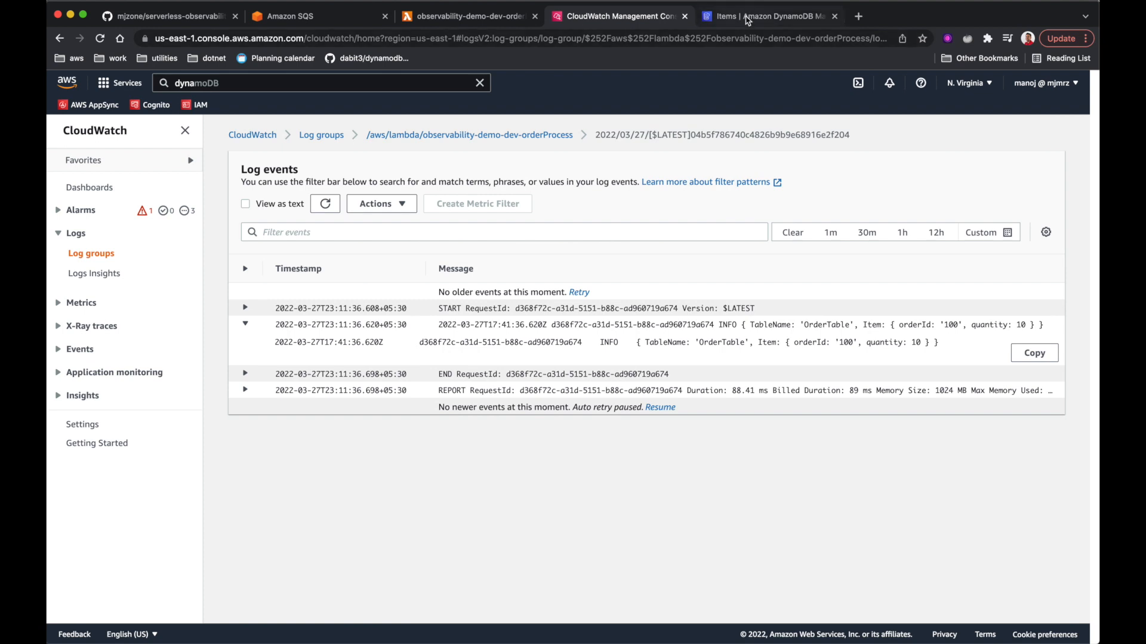
left_click(747, 20)
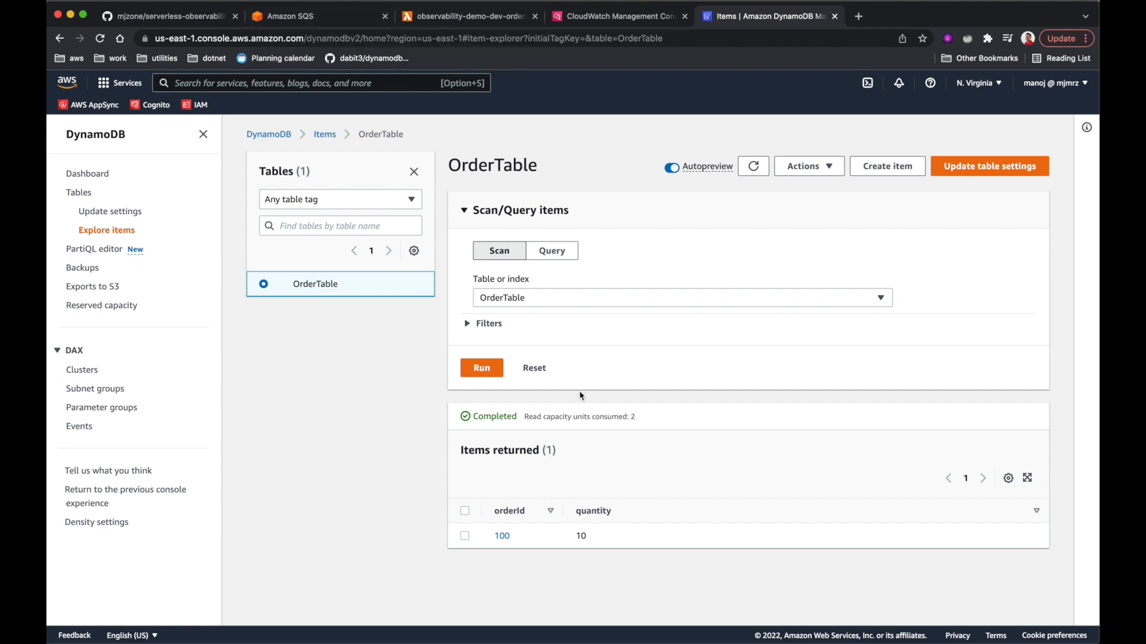
key("ctrl+Left")
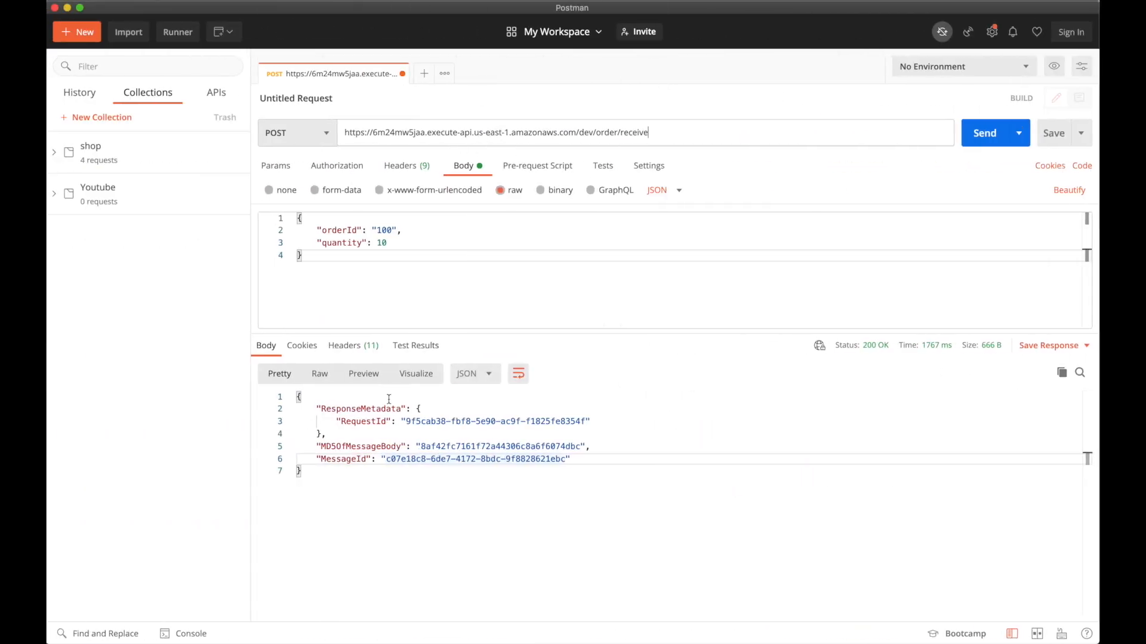
key("super+a")
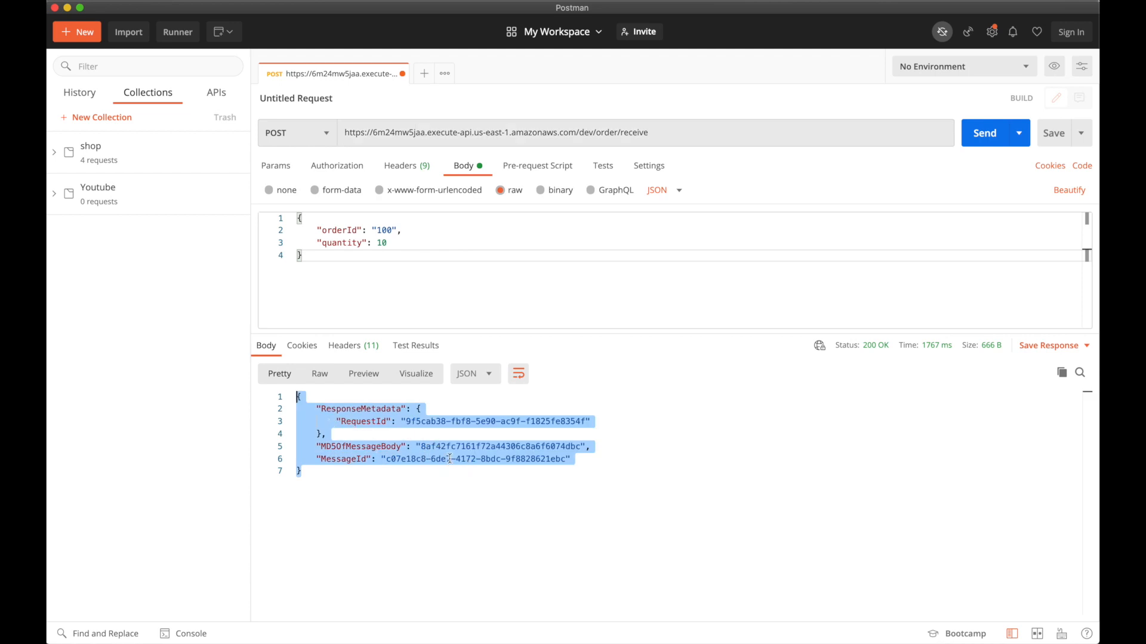
left_click(601, 458)
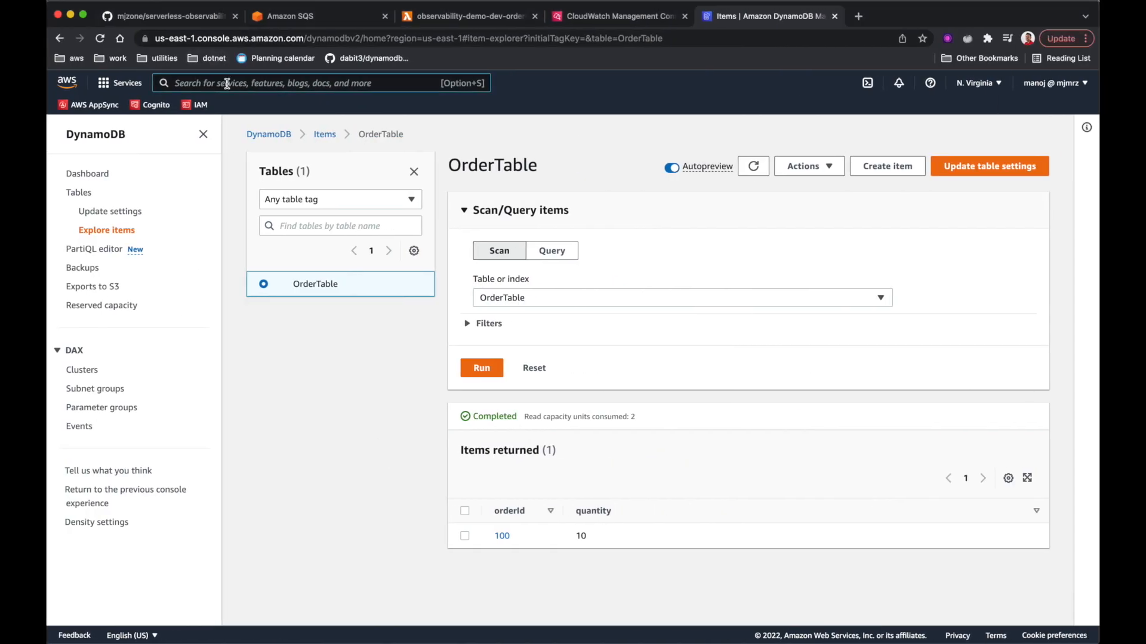
left_click(176, 83)
- Search 'xray' to open the X-Ray console, then load lumigo.io in a new tab
type("x")
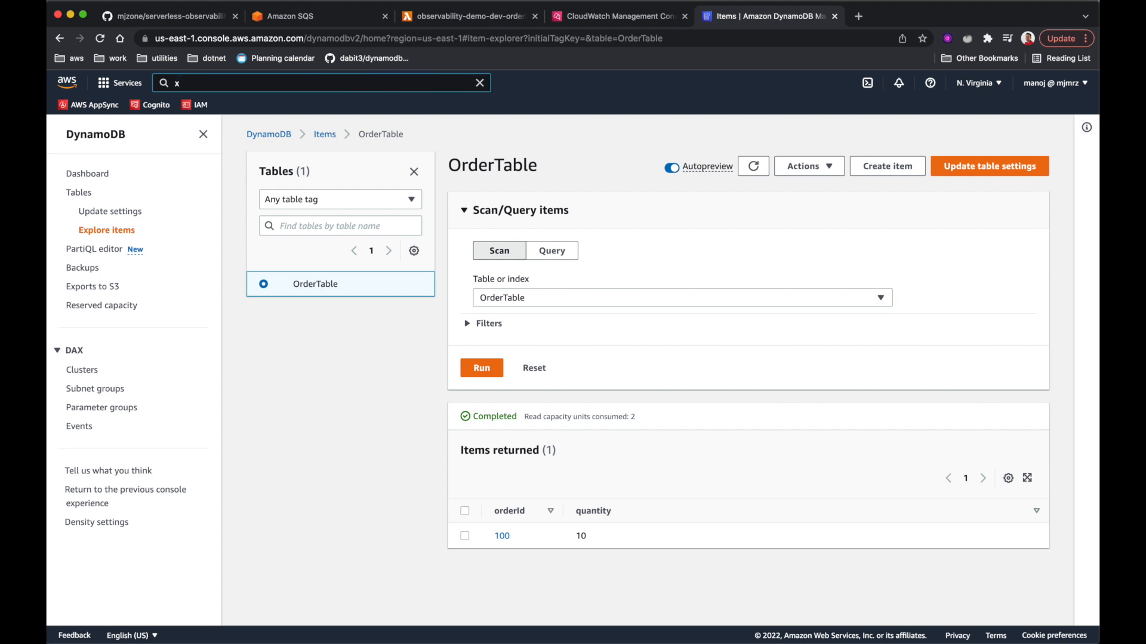
type("ra")
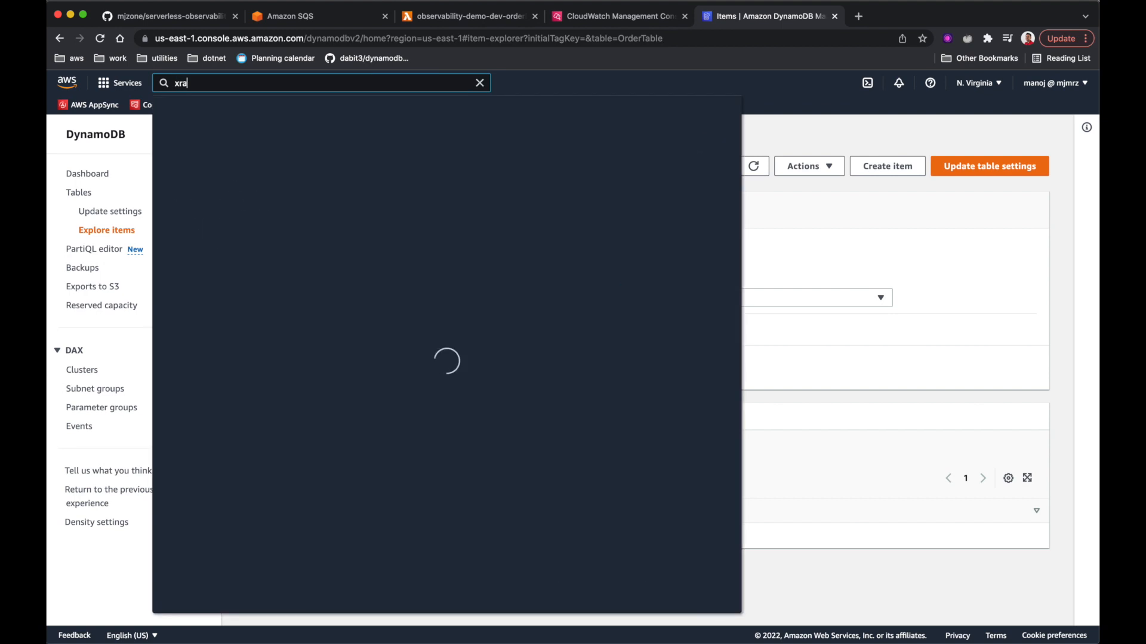
type("y")
left_click(362, 187)
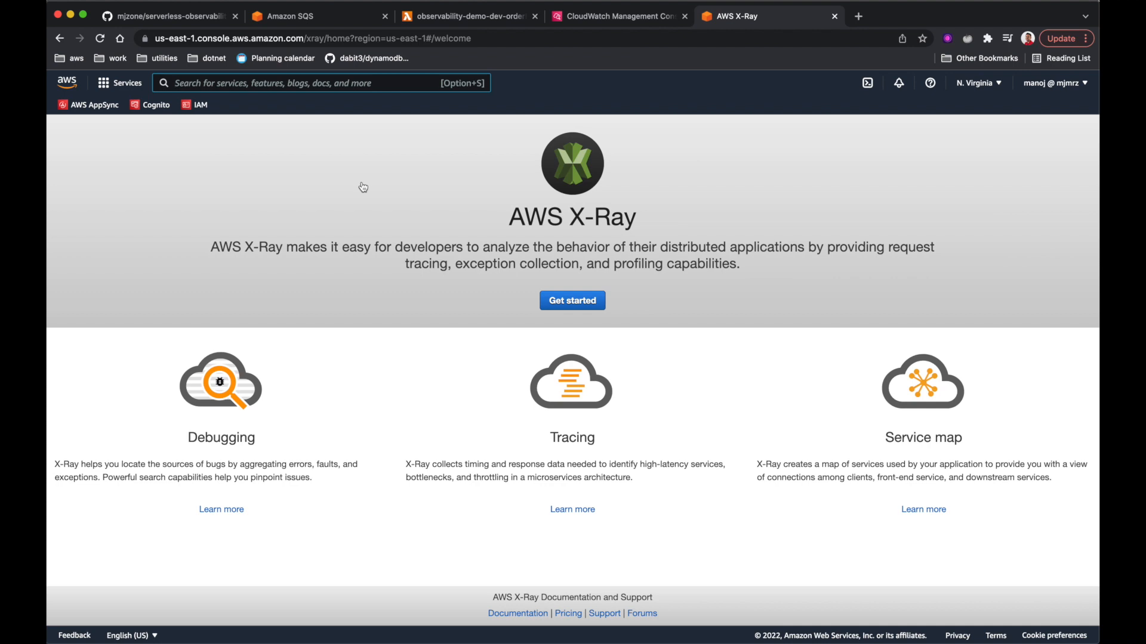
left_click(907, 16)
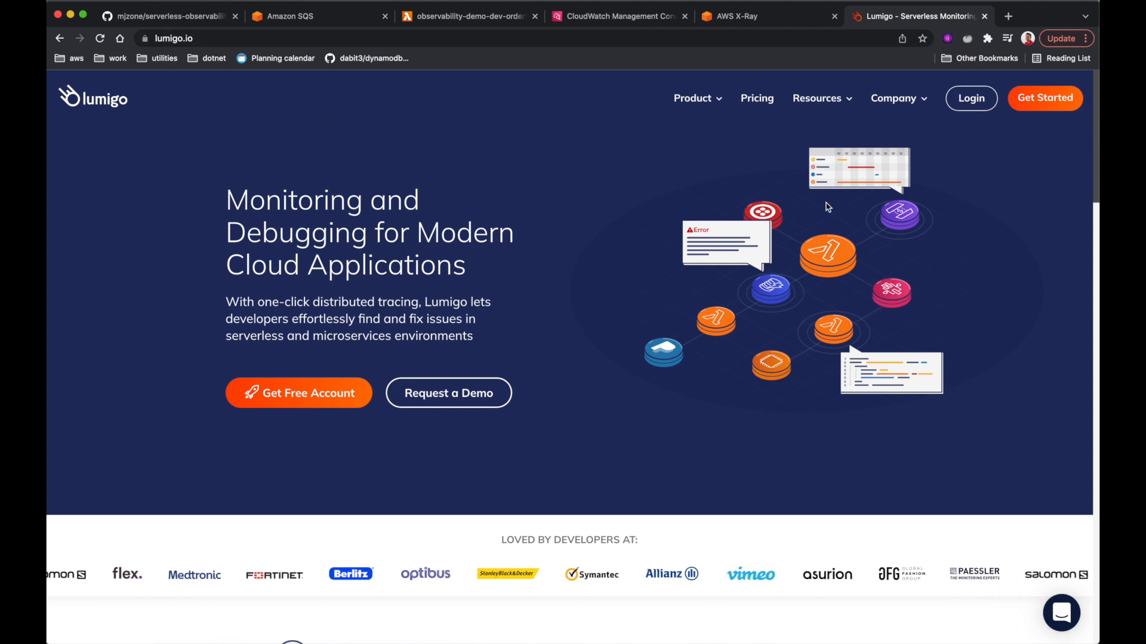
- Sign up for Lumigo with a Google account, verifying by texted code
left_click(1038, 103)
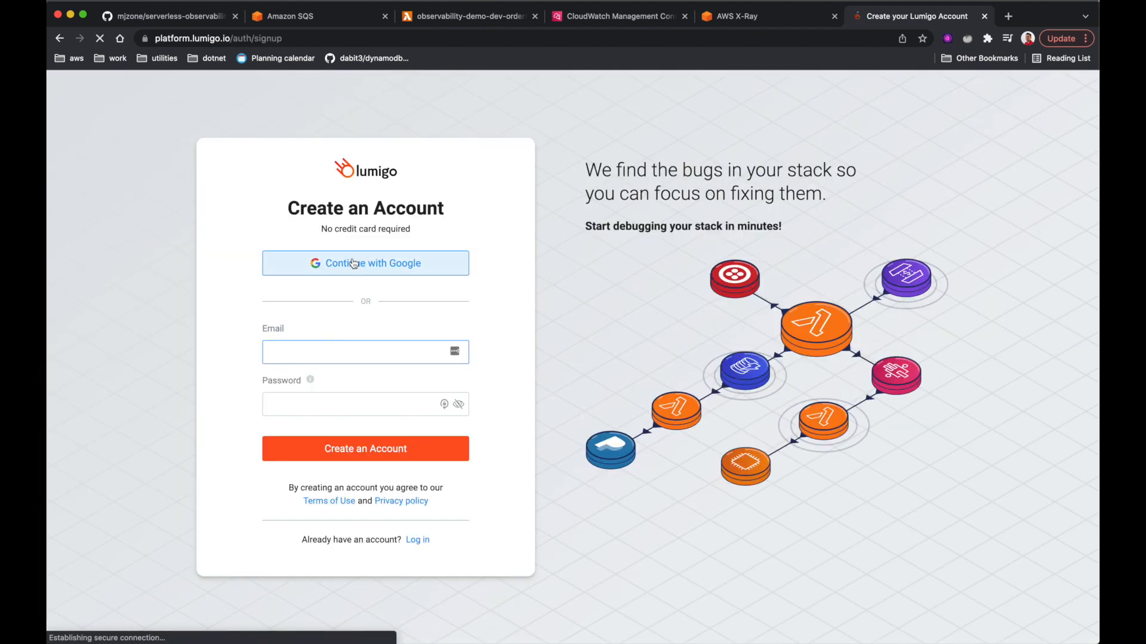
left_click(353, 264)
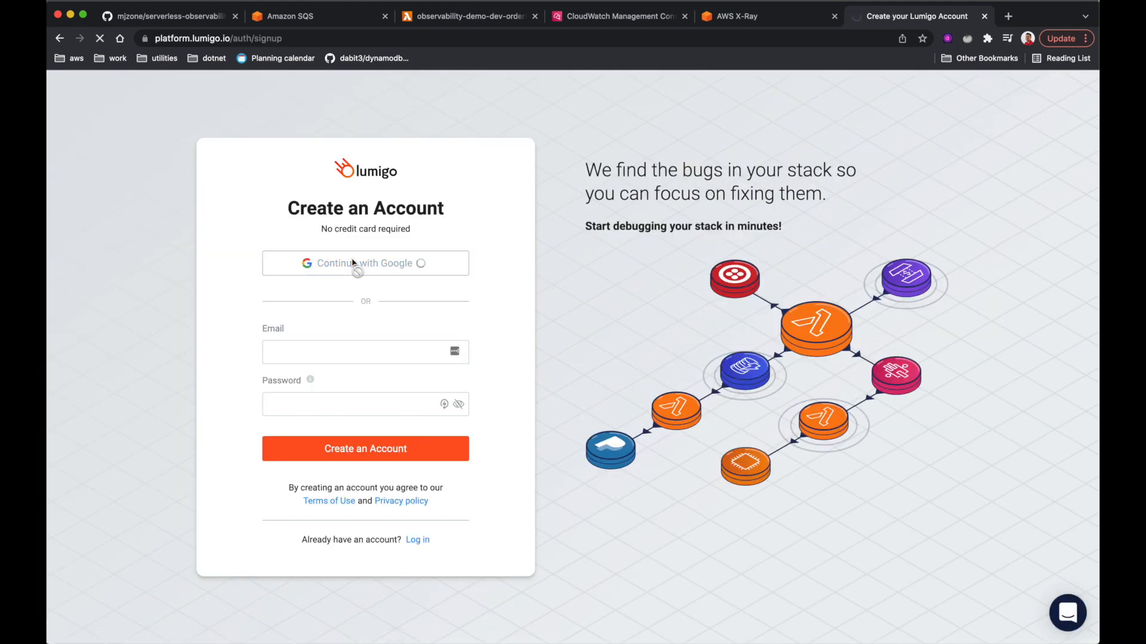
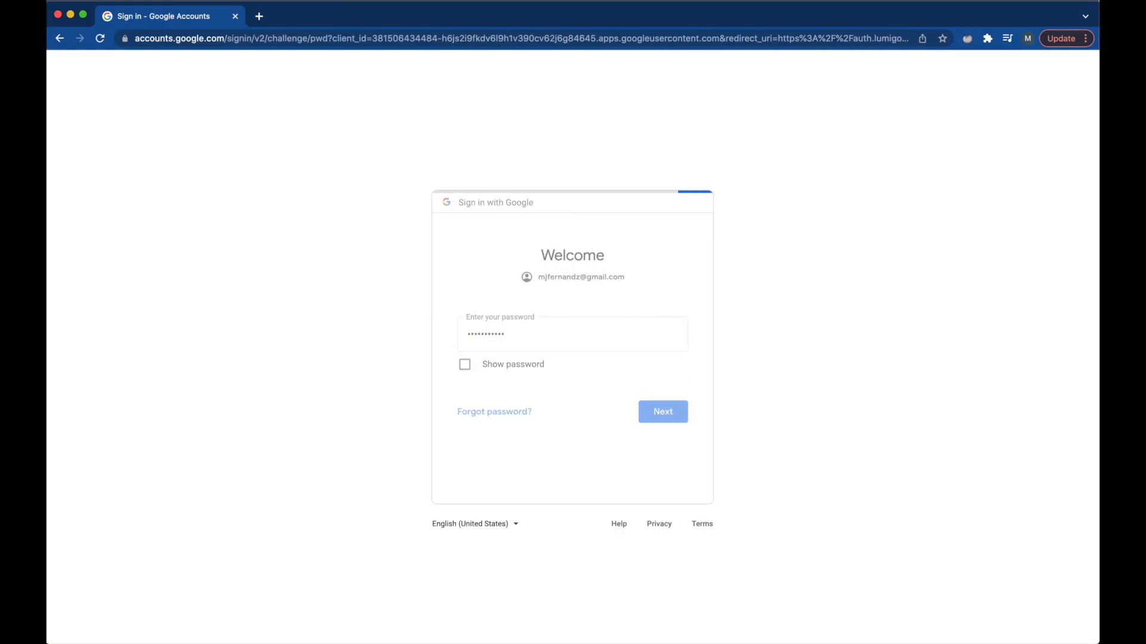
key("Return")
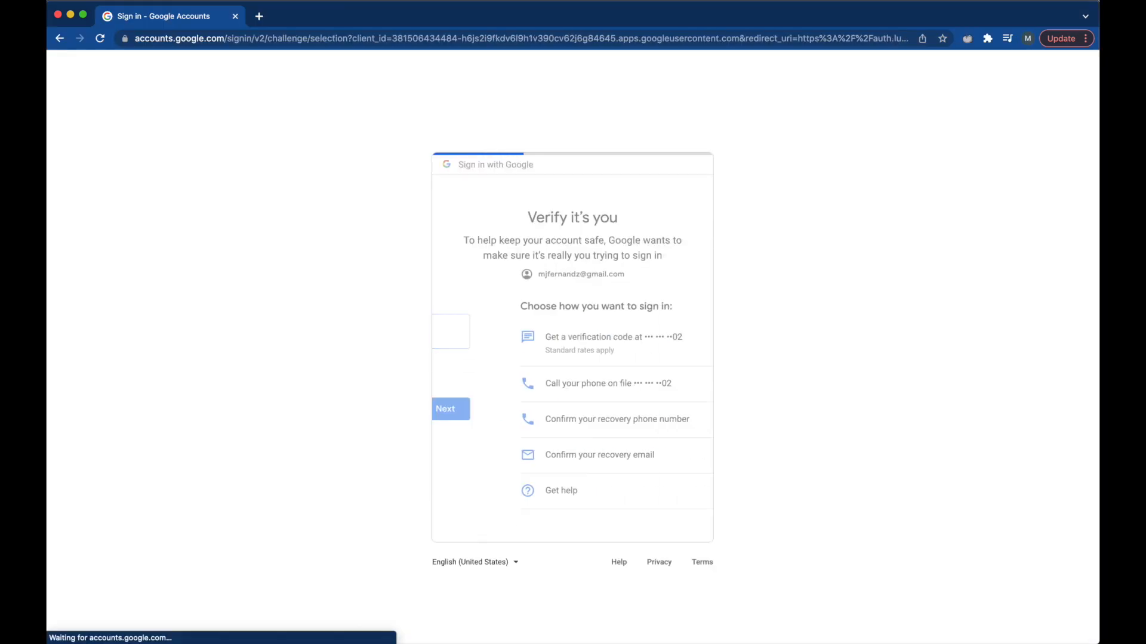
left_click(658, 442)
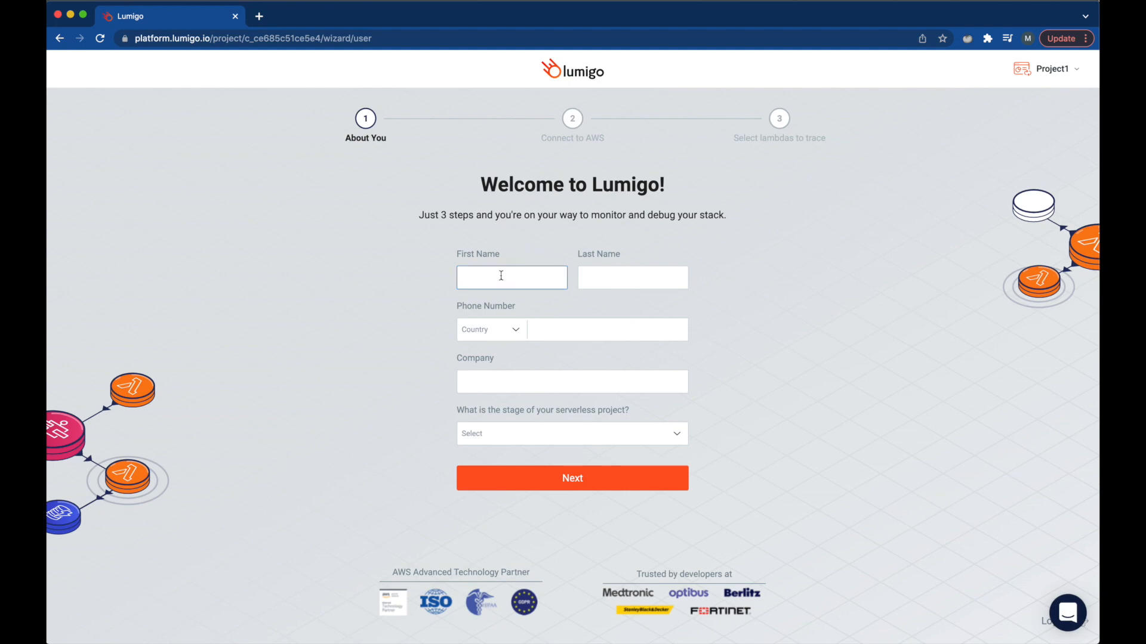
- Fill in first and last name, a Sri Lanka phone number, company Youtube, stage Development
key("Tab")
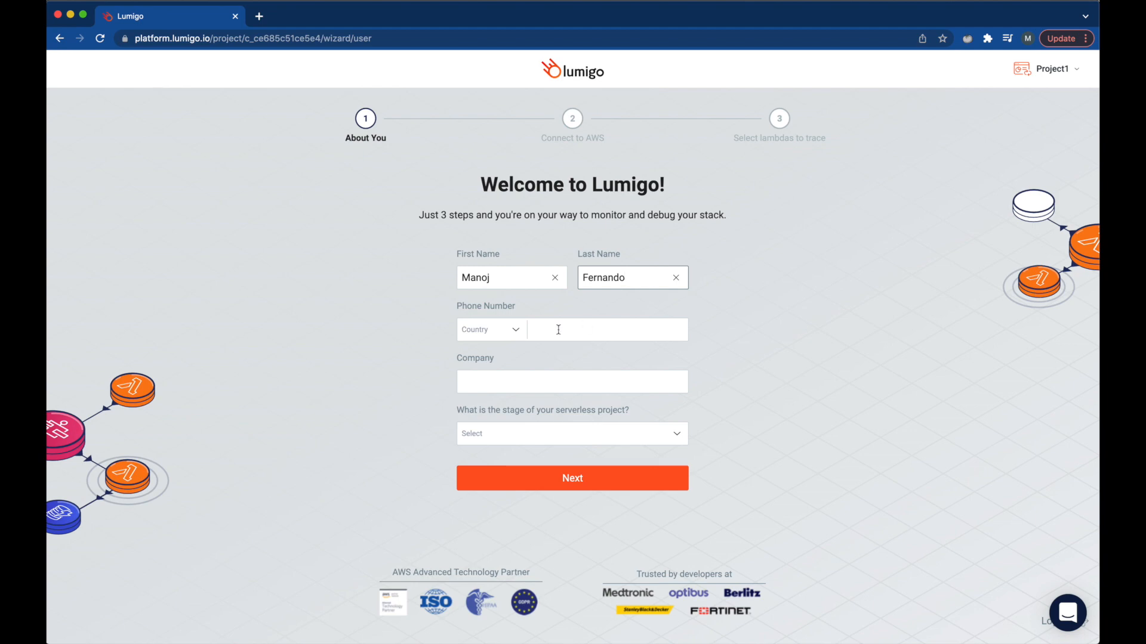
left_click(512, 335)
type("sri")
left_click(511, 348)
left_click(543, 335)
left_click(512, 386)
type("Youtube")
left_click(540, 434)
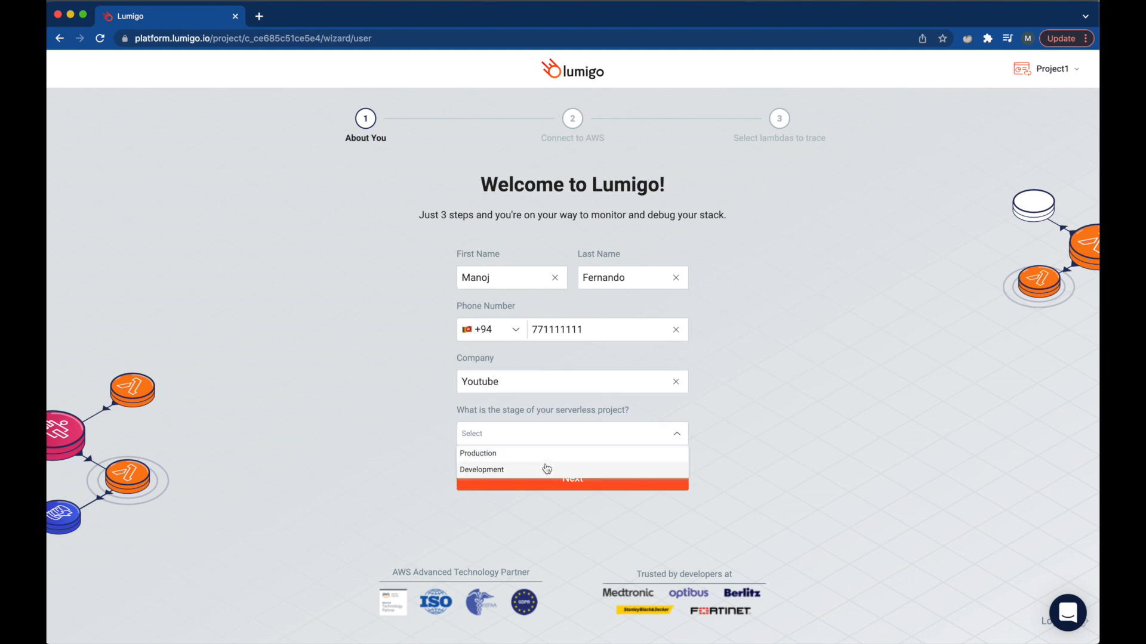
left_click(546, 471)
left_click(555, 484)
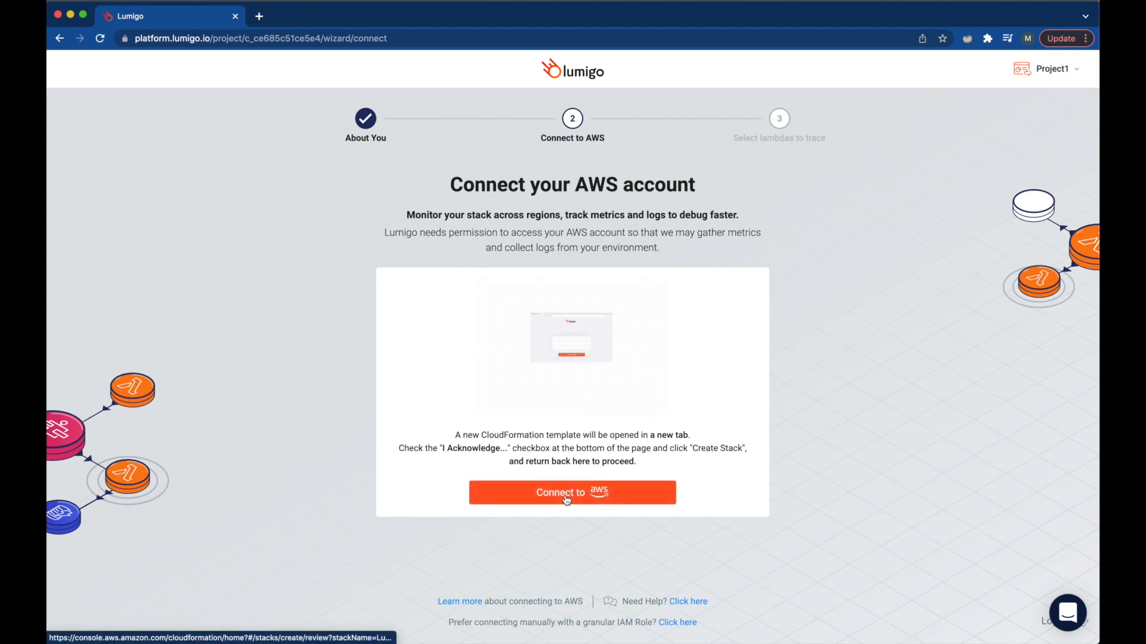
- Create the Lumigo CloudFormation stack as LumigoIntegrationV8 with IAM acknowledgment and select its RoleARN output
left_click(627, 499)
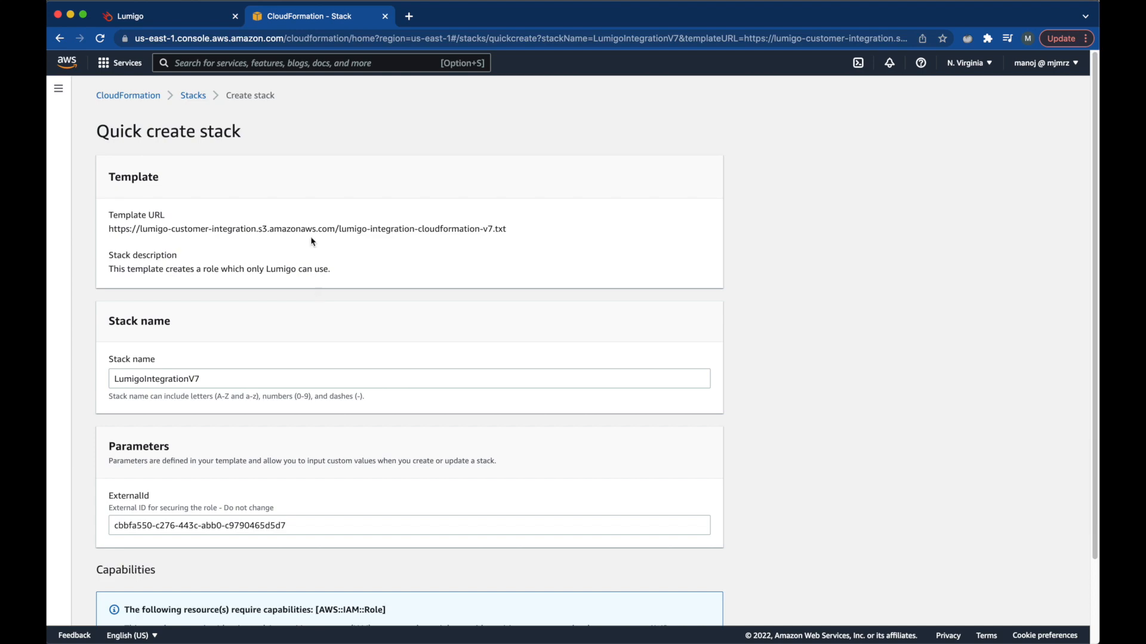
scroll(343, 213, "down", 3)
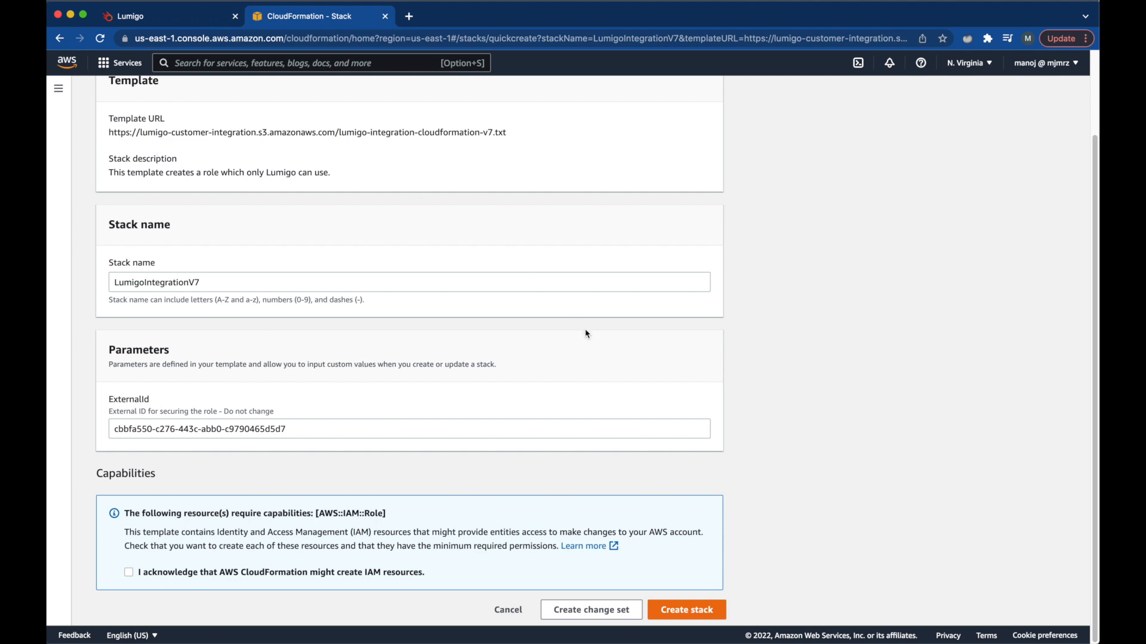
left_click(129, 573)
left_click(684, 610)
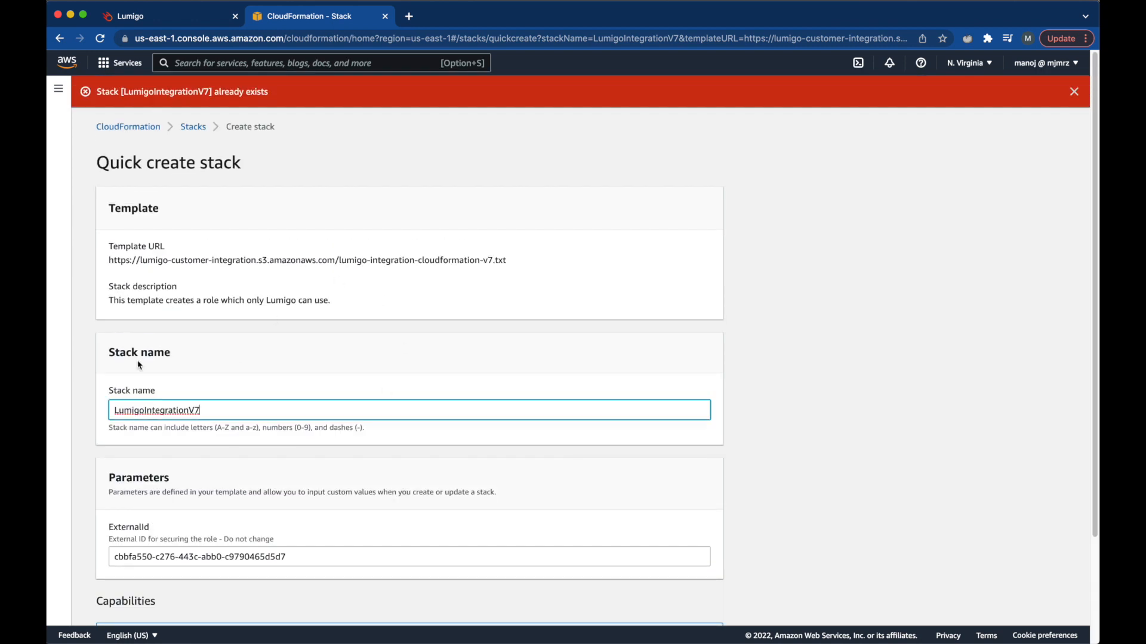
key("BackSpace")
scroll(358, 457, "down", 3)
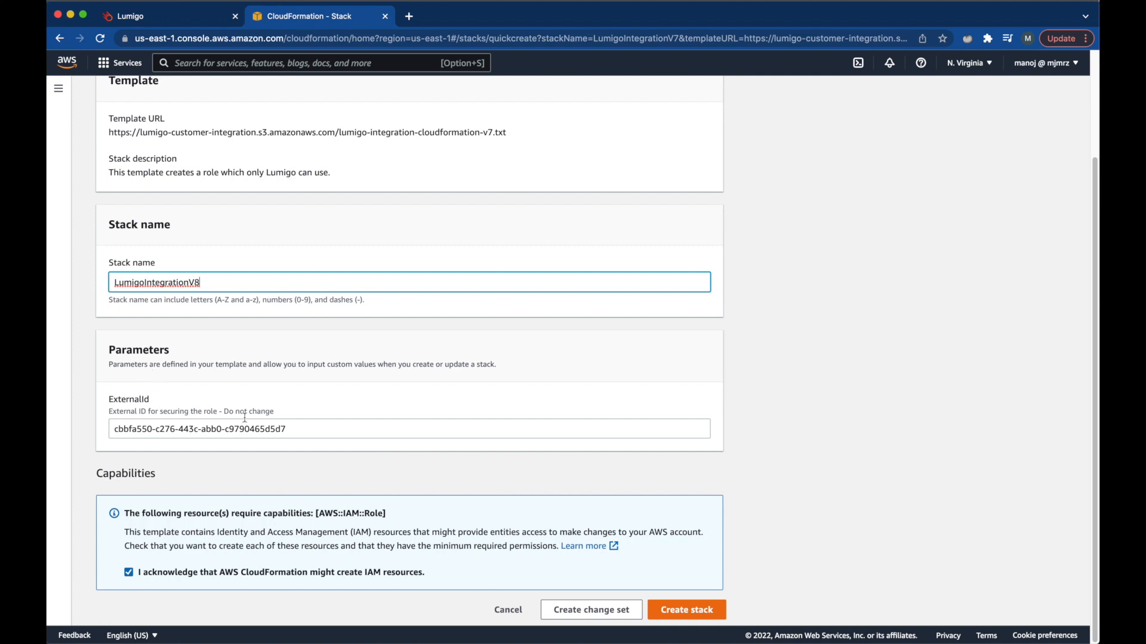
left_click(686, 612)
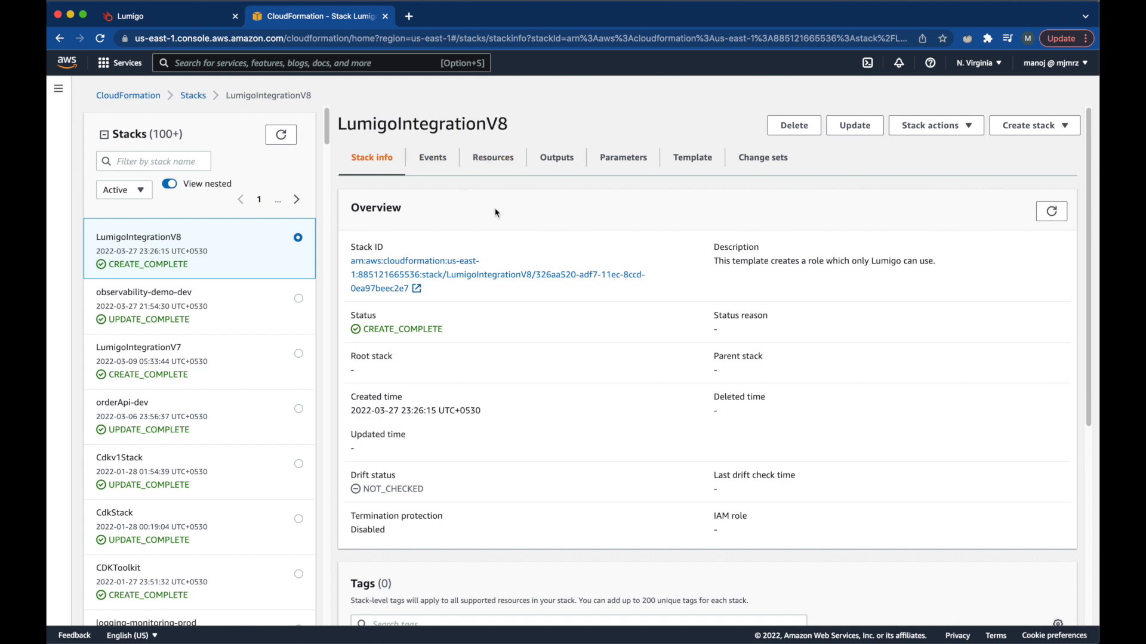
left_click(556, 158)
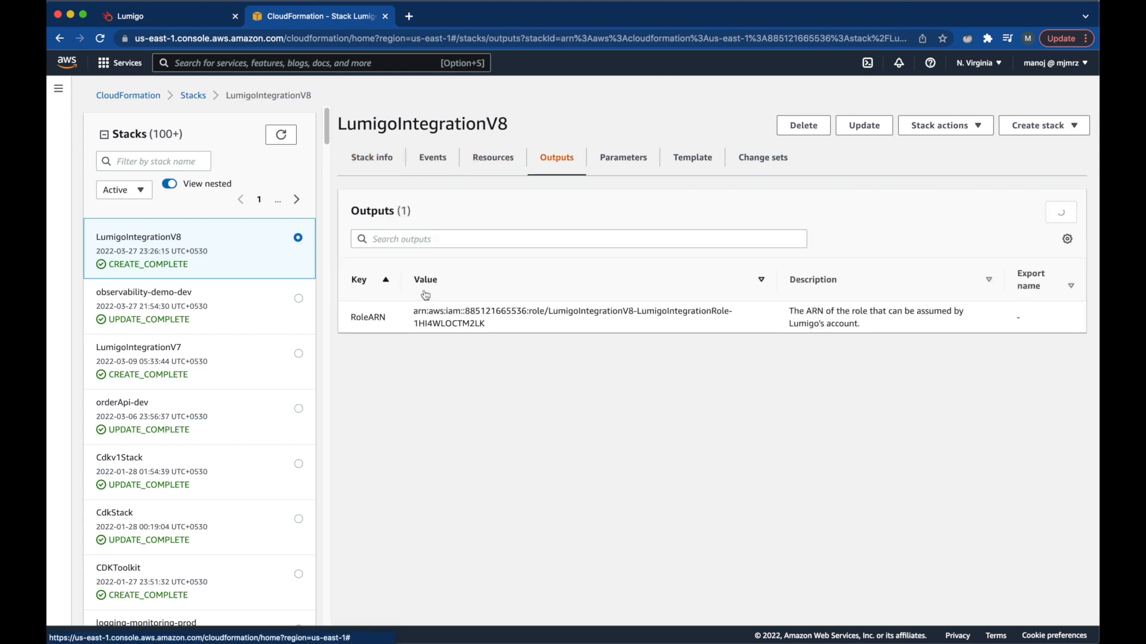
left_click_drag(413, 311, 490, 334)
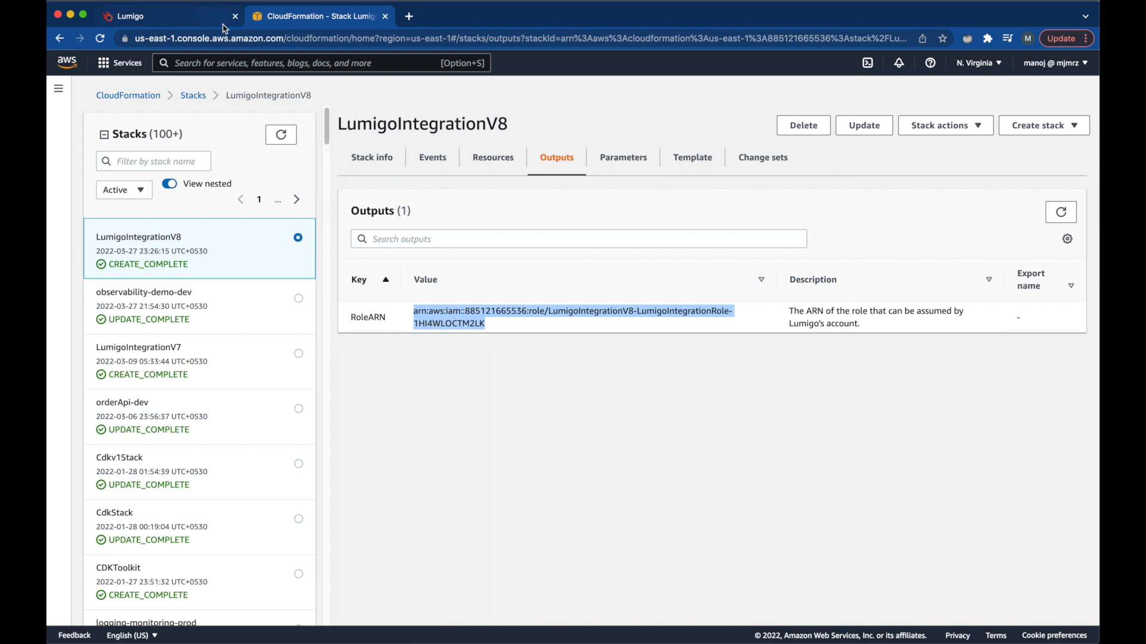
- Filter lambdas by 'observability', auto-trace the orderProcess and receive-order functions, then open the Dashboard
left_click(191, 20)
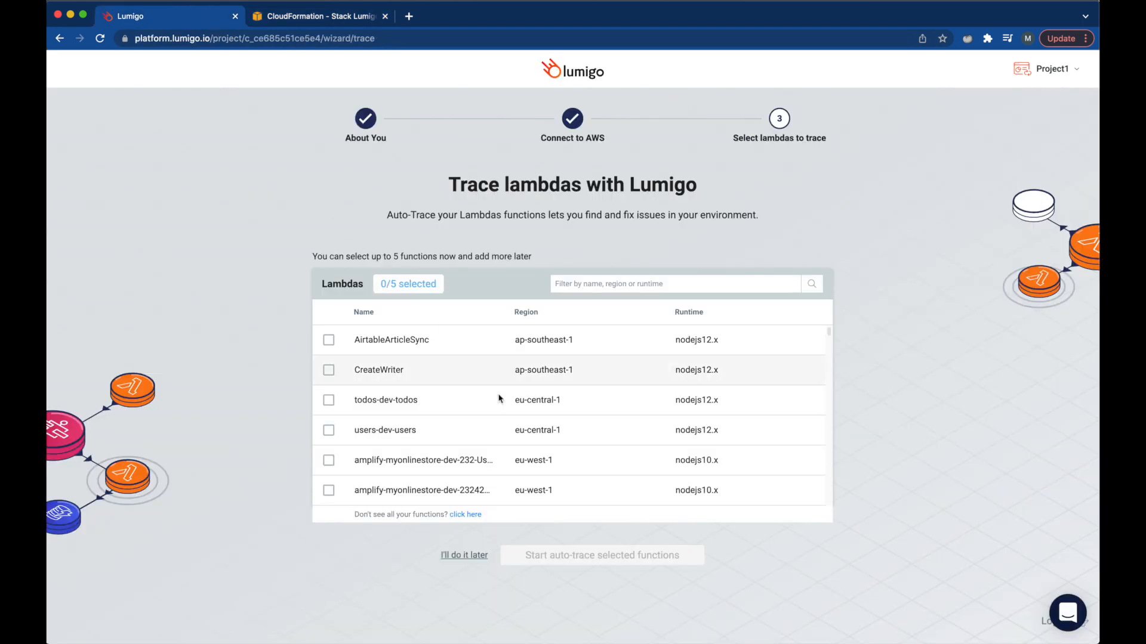
scroll(499, 394, "down", 3)
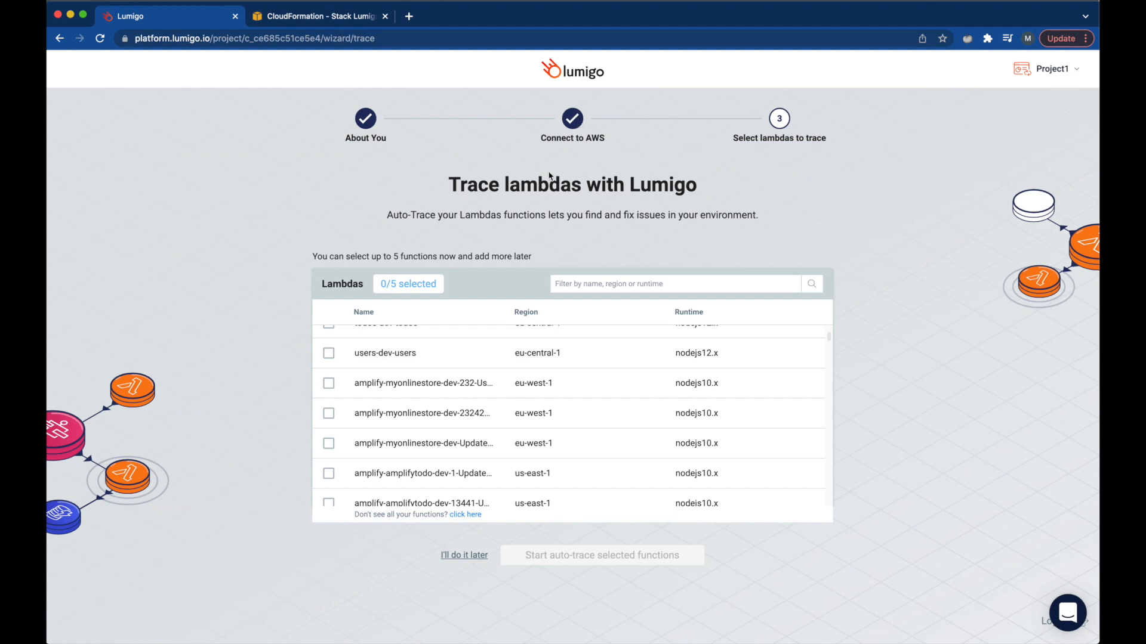
scroll(379, 399, "down", 2)
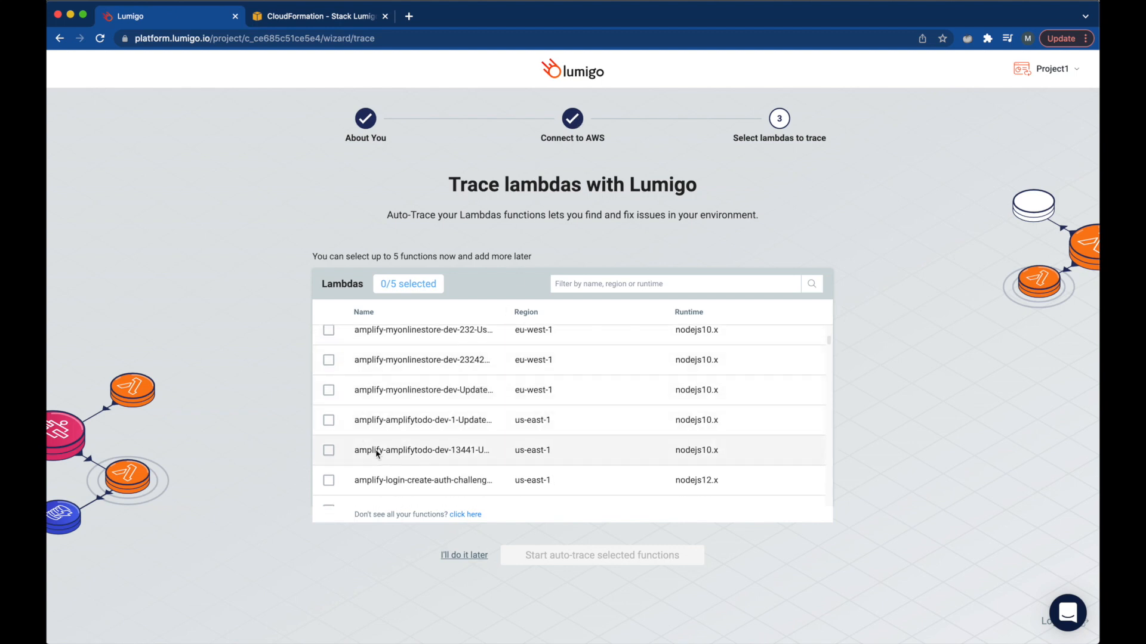
scroll(377, 454, "down", 5)
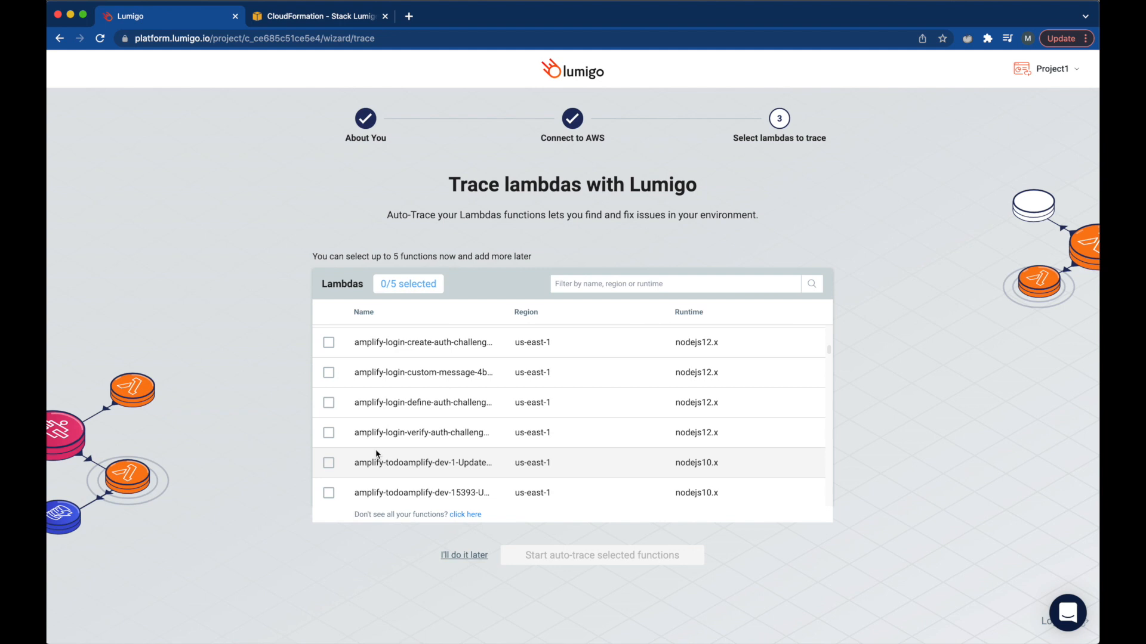
left_click(632, 285)
type("ob")
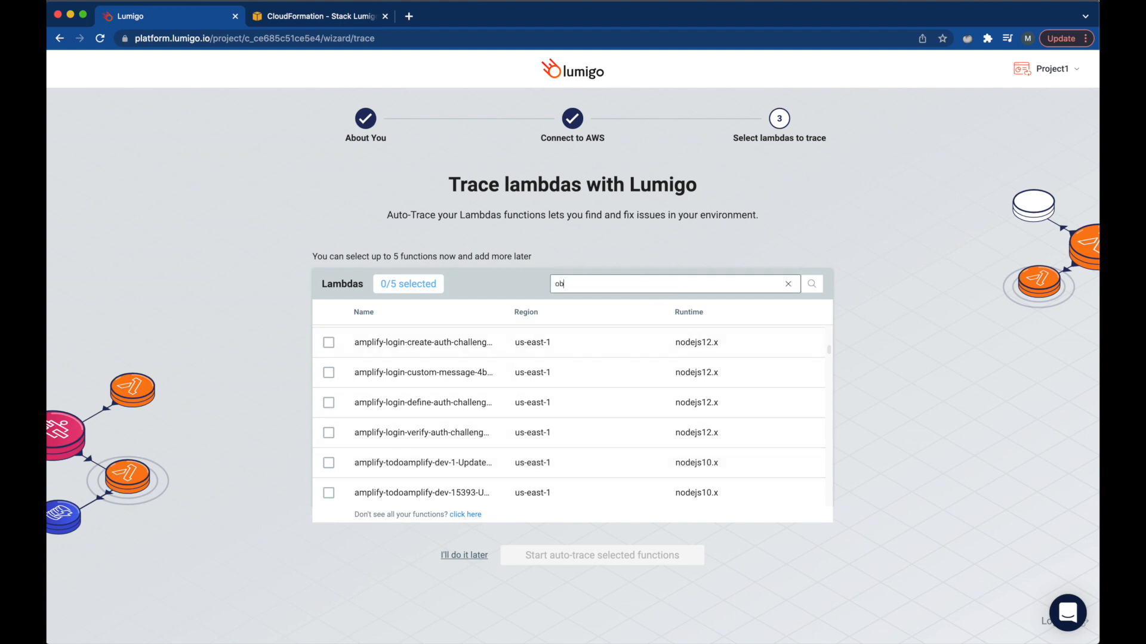
type("servability")
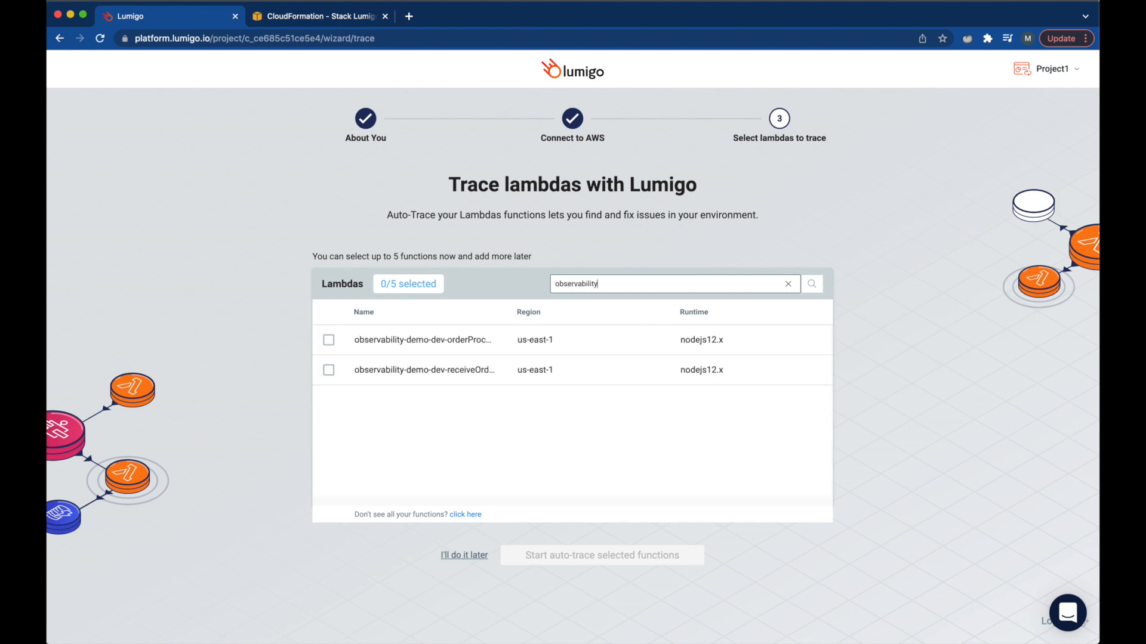
left_click(329, 341)
left_click(329, 370)
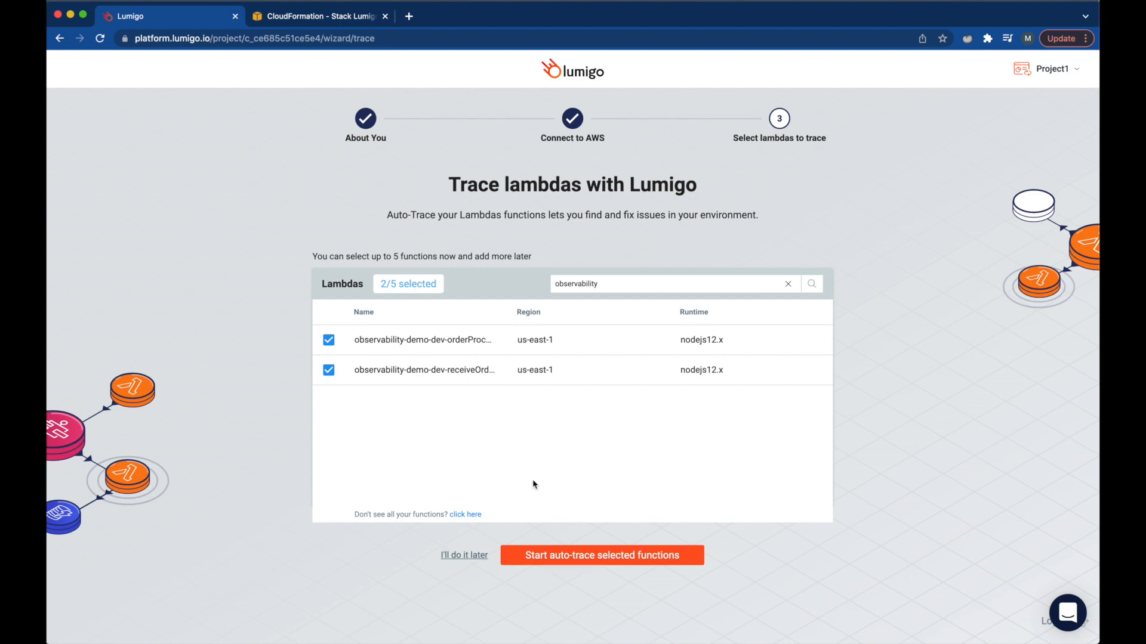
left_click(685, 557)
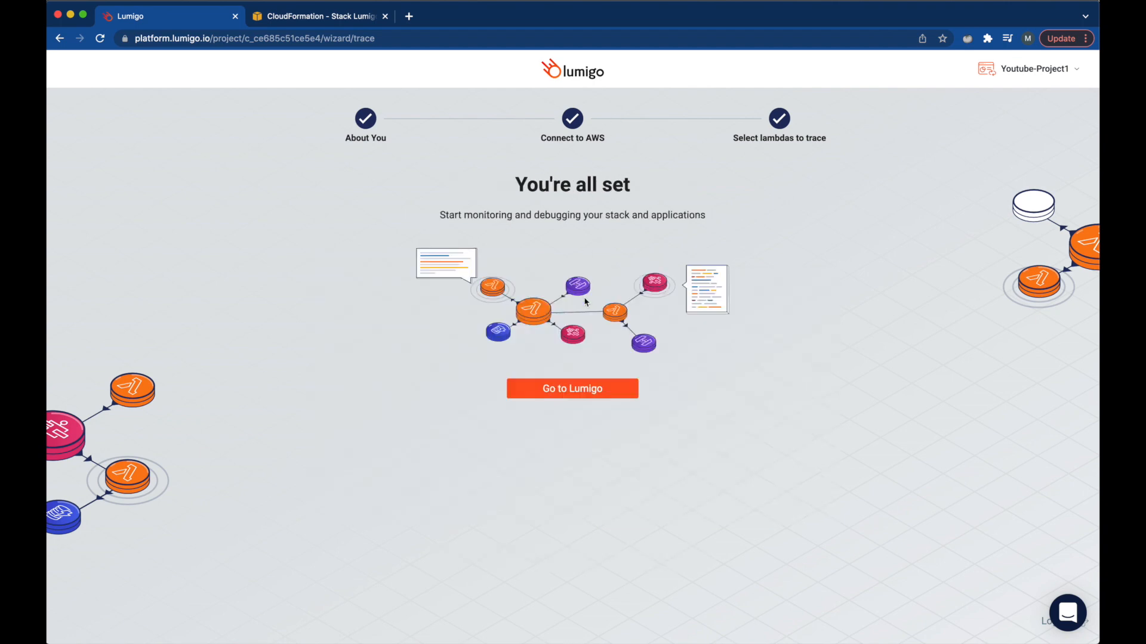
left_click(585, 395)
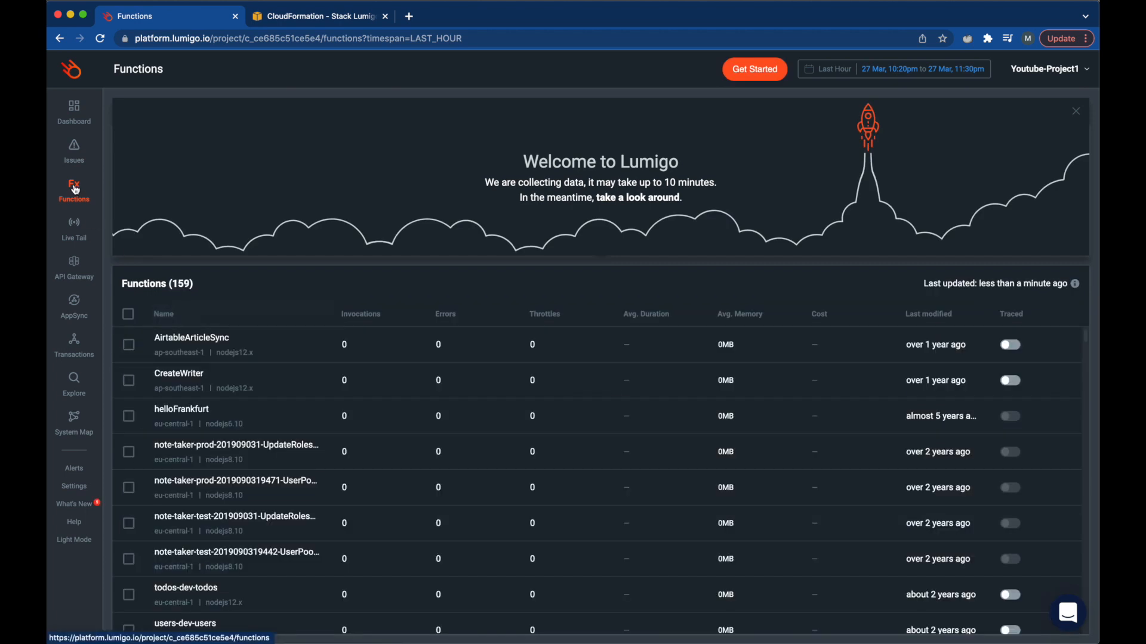
left_click(75, 108)
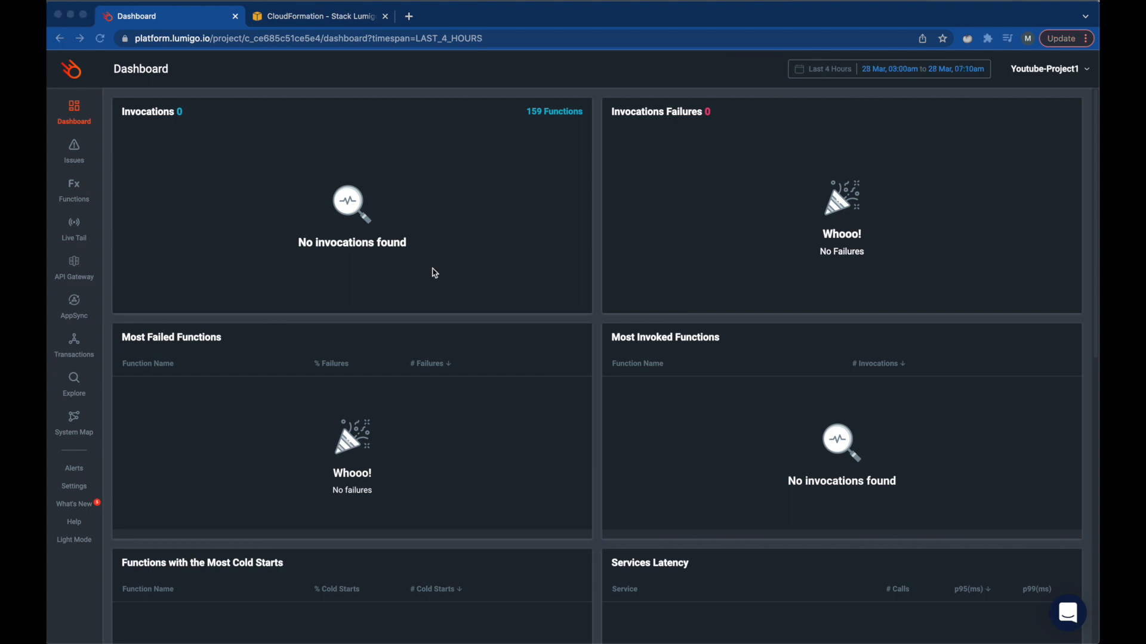
- Send an order with orderId 101 and quantity 5
key("ctrl+Left")
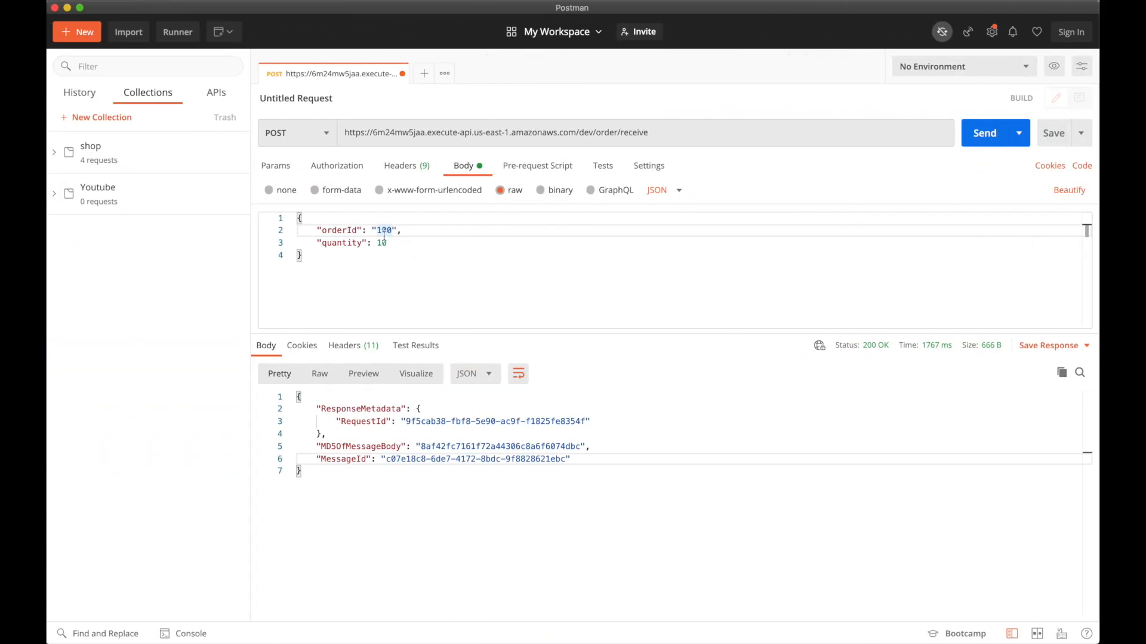
double_click(392, 232)
type("101")
double_click(385, 241)
key("BackSpace")
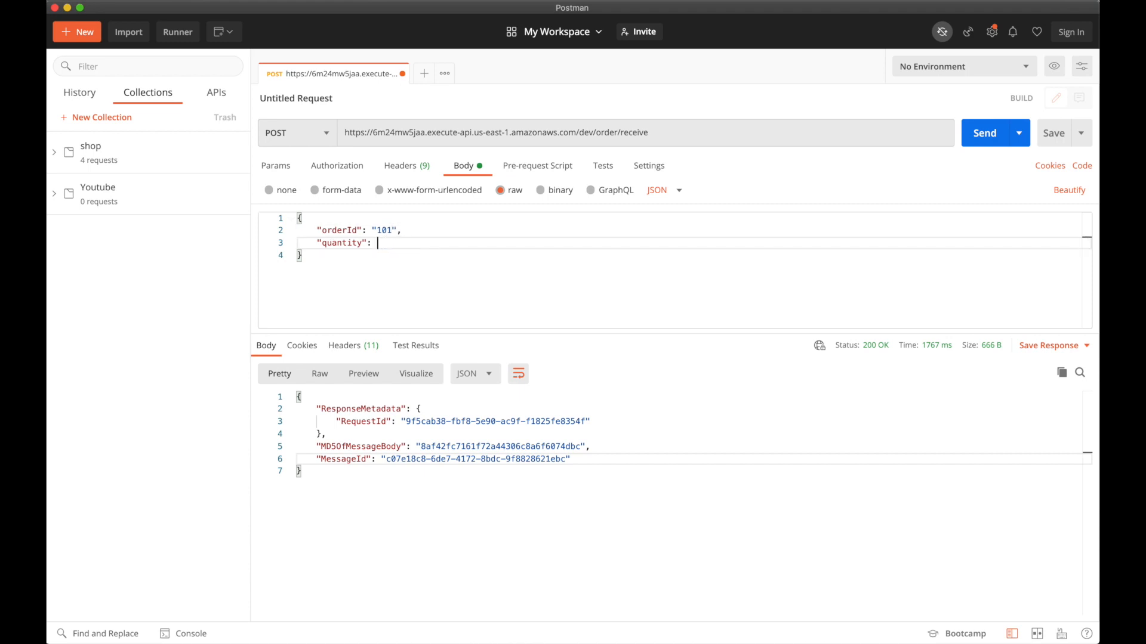
type("5")
left_click(985, 133)
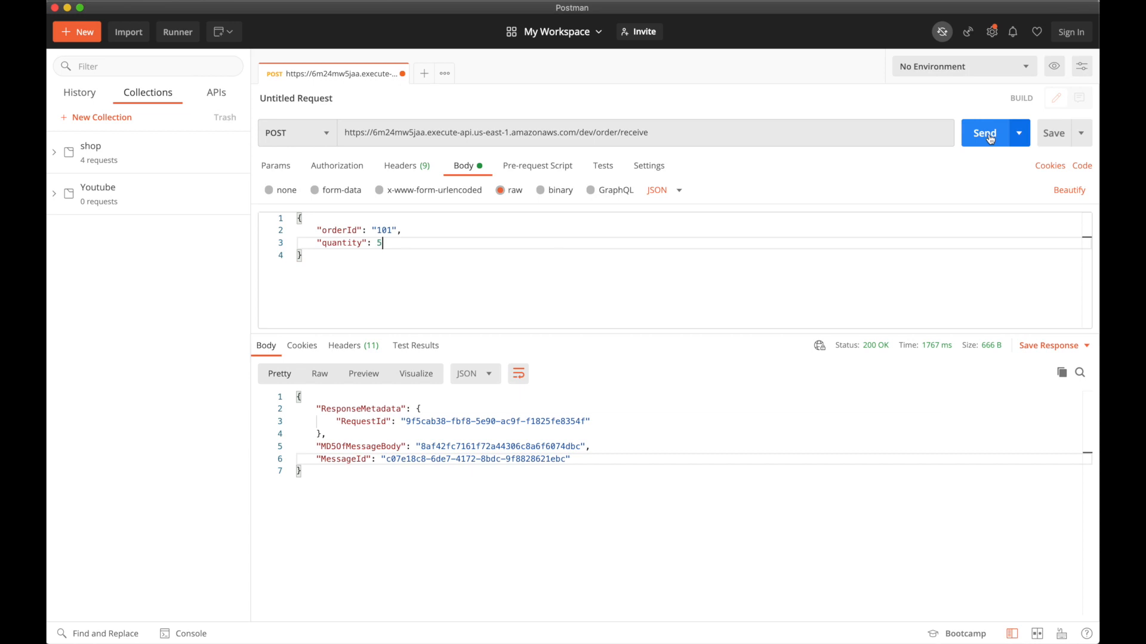
- Change the orderId to 102, clear the quantity, and send again
double_click(388, 231)
type("102")
left_click(379, 243)
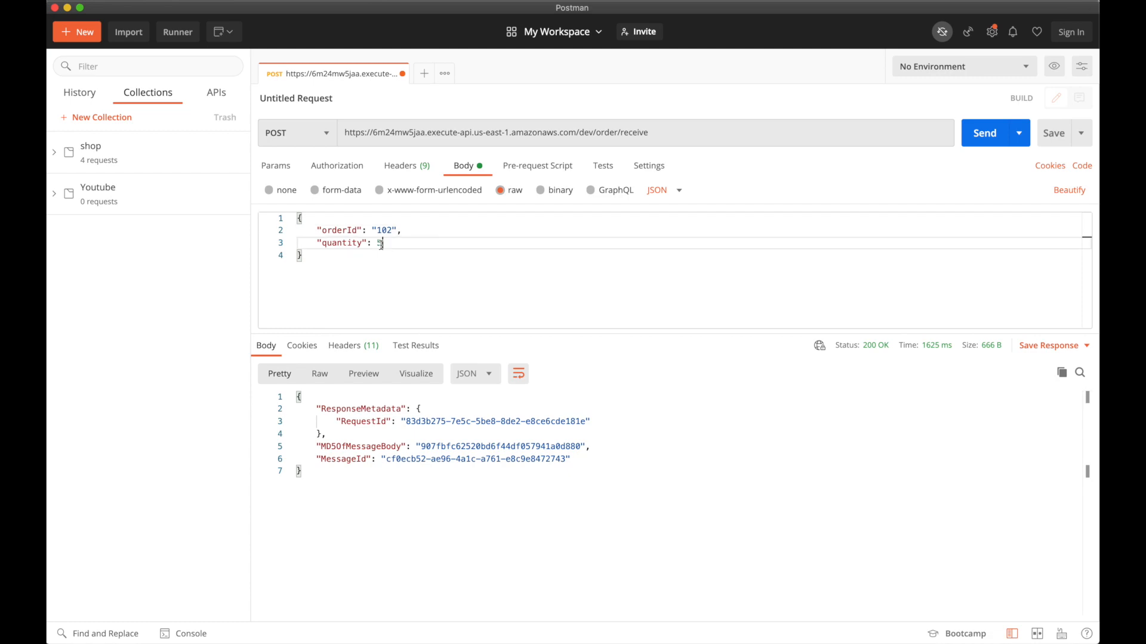
key("BackSpace")
left_click(985, 133)
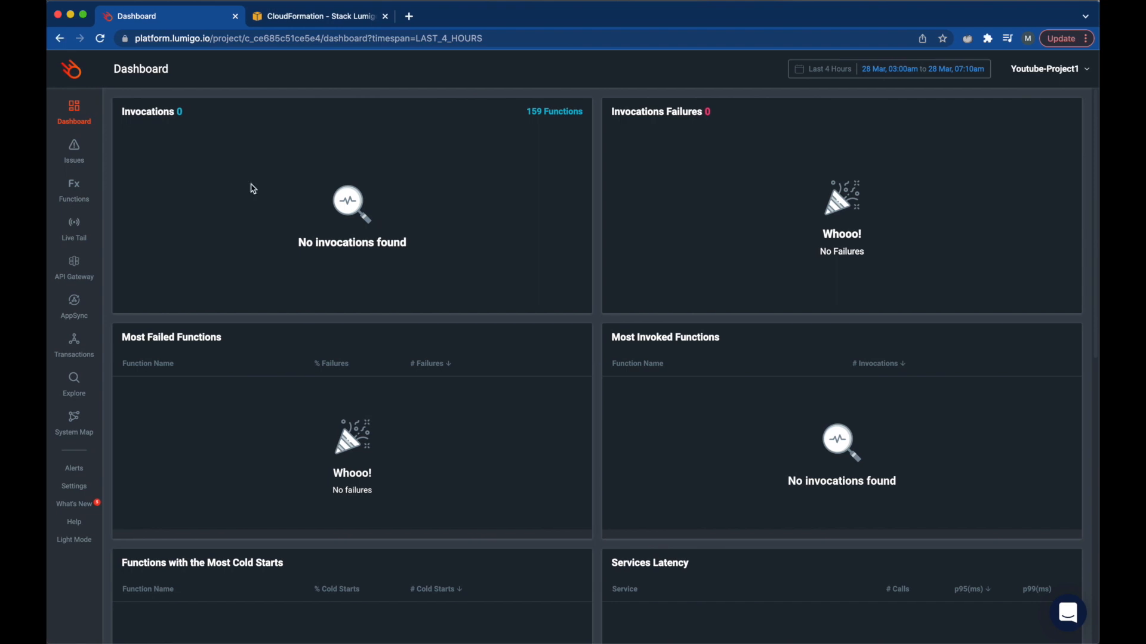
- Reload the Lumigo dashboard and review its panels: 4 invocations, no failures, 50% cold starts
left_click(100, 39)
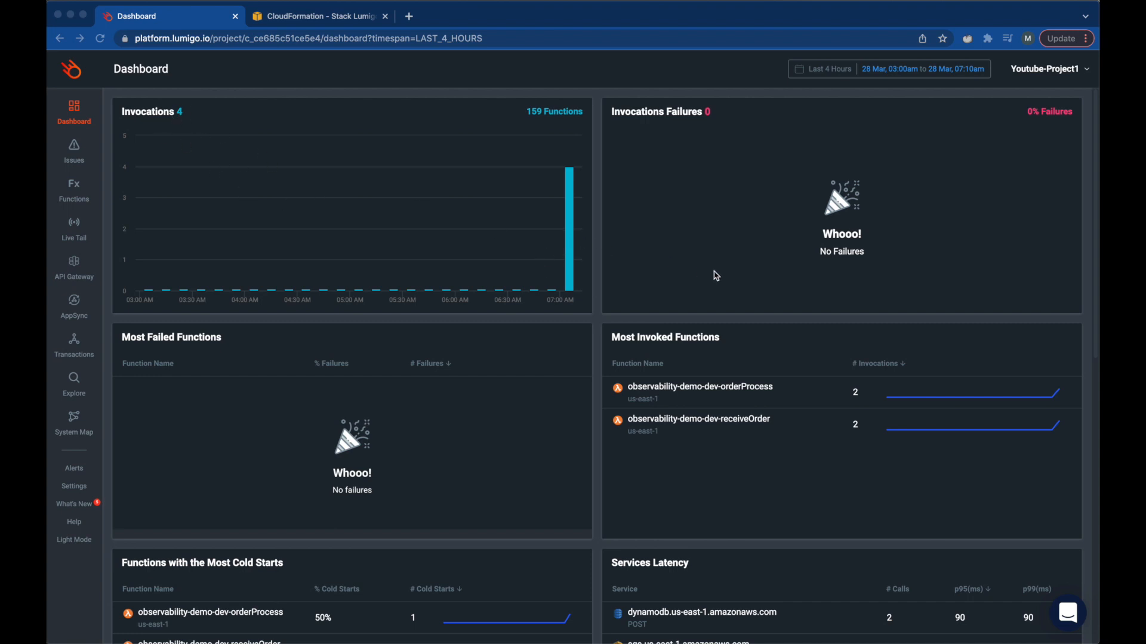
scroll(396, 336, "down", 3)
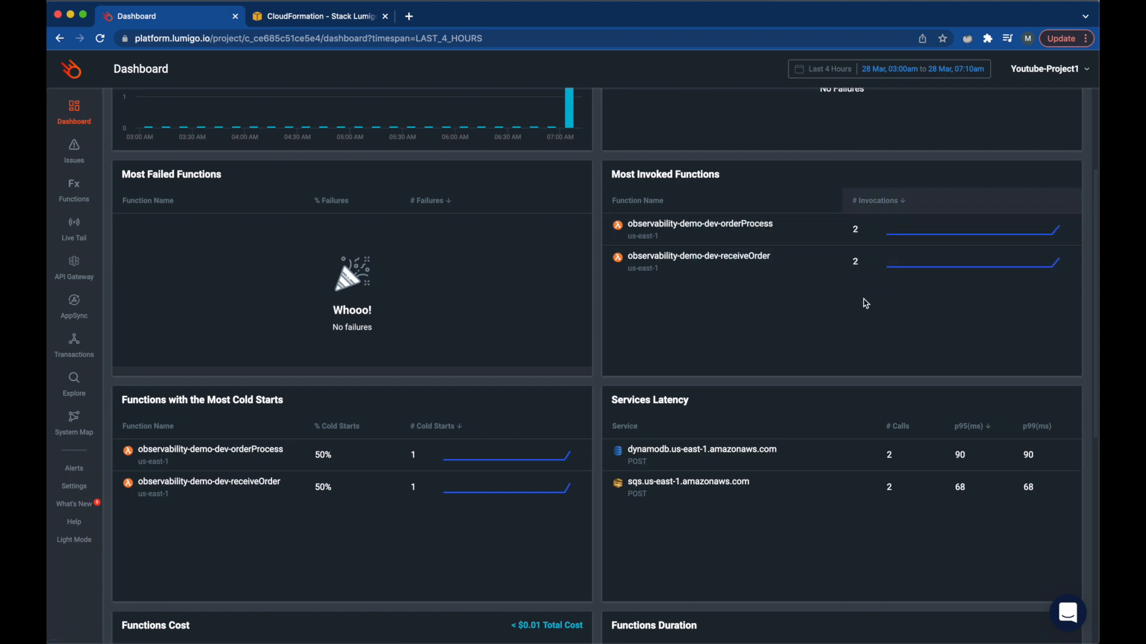
scroll(608, 299, "down", 5)
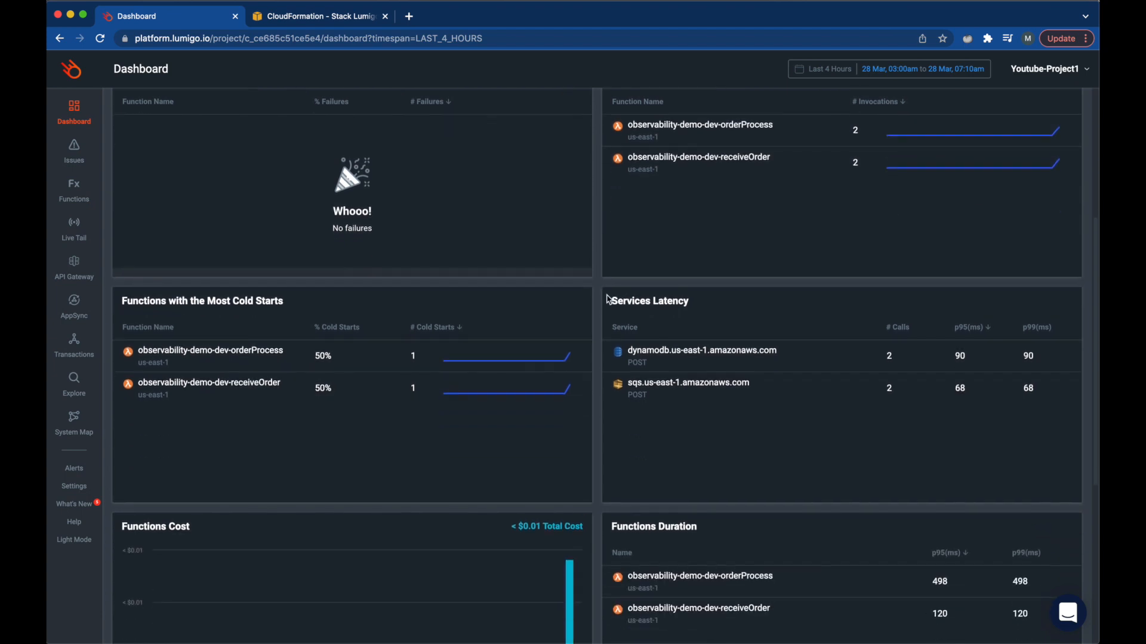
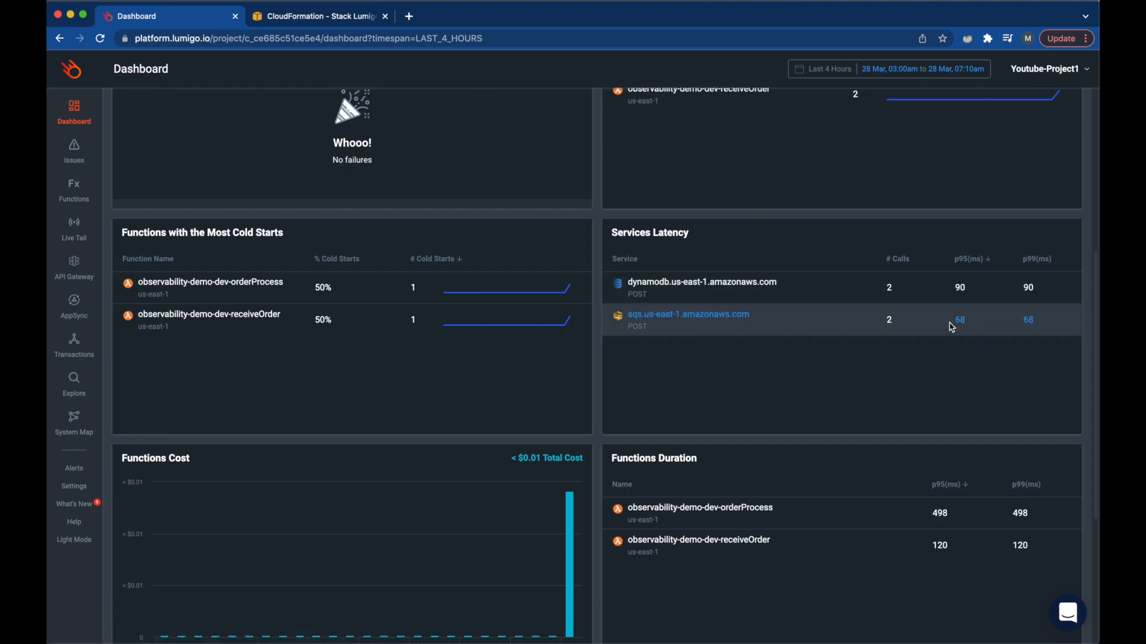
- Scroll through the Lumigo dashboard panels and dismiss the stray page menu
scroll(728, 415, "down", 3)
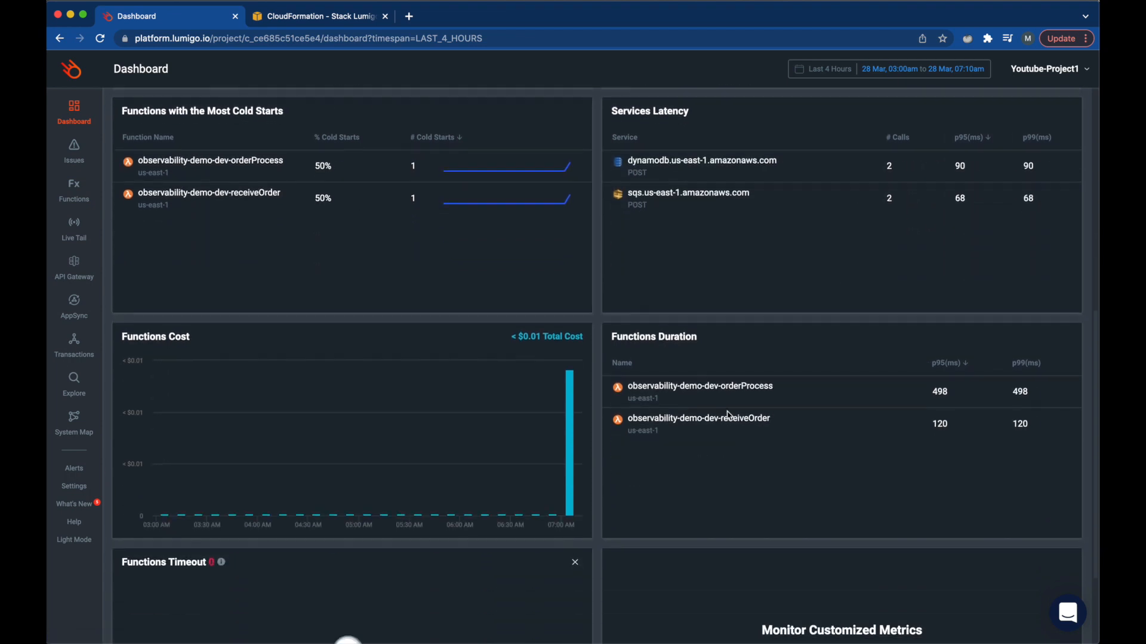
scroll(728, 415, "down", 2)
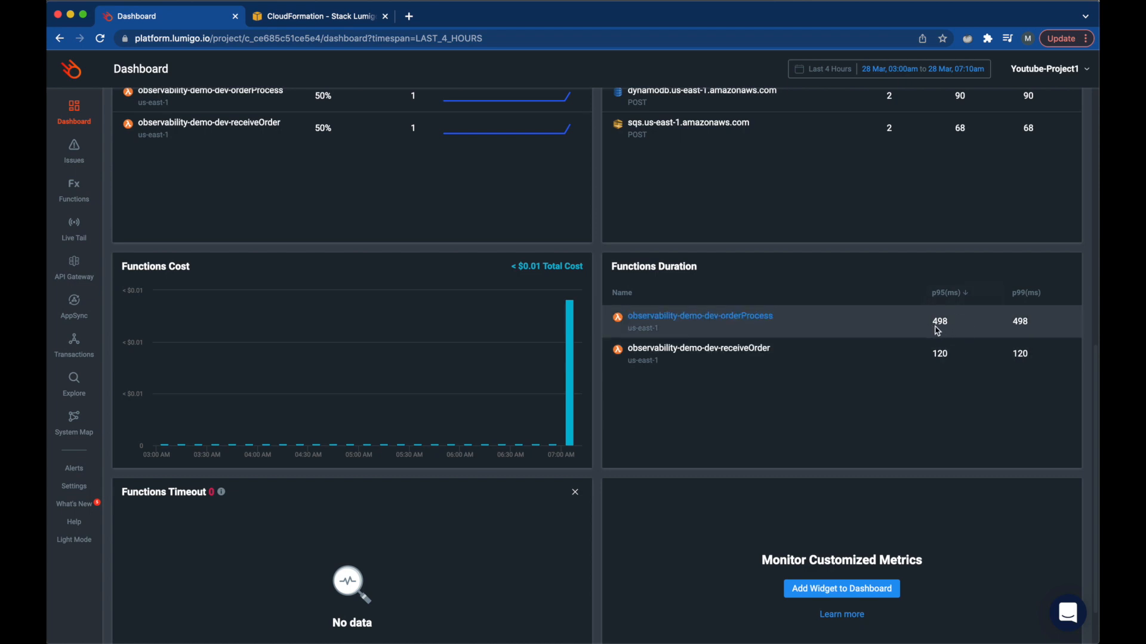
scroll(938, 329, "down", 2)
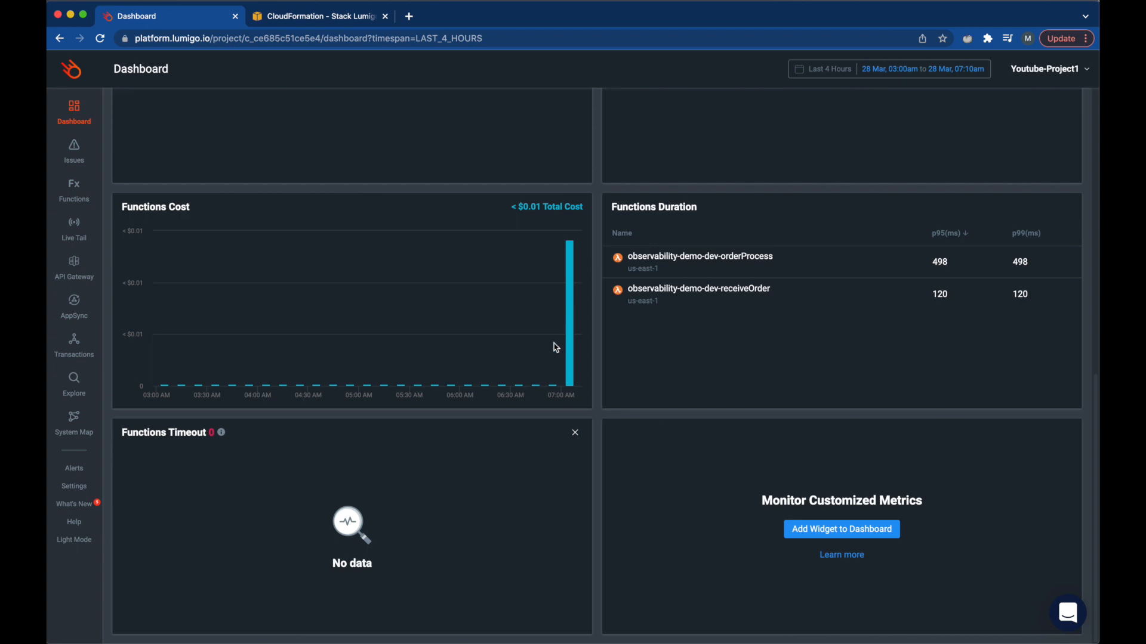
mouse_move(573, 268)
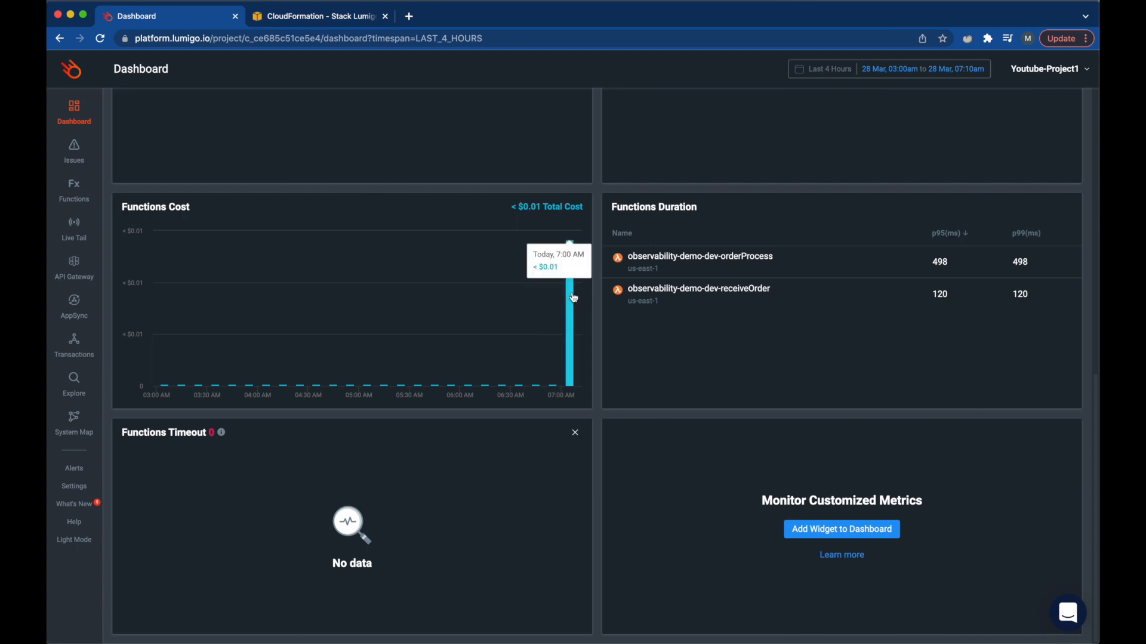
scroll(568, 399, "up", 1)
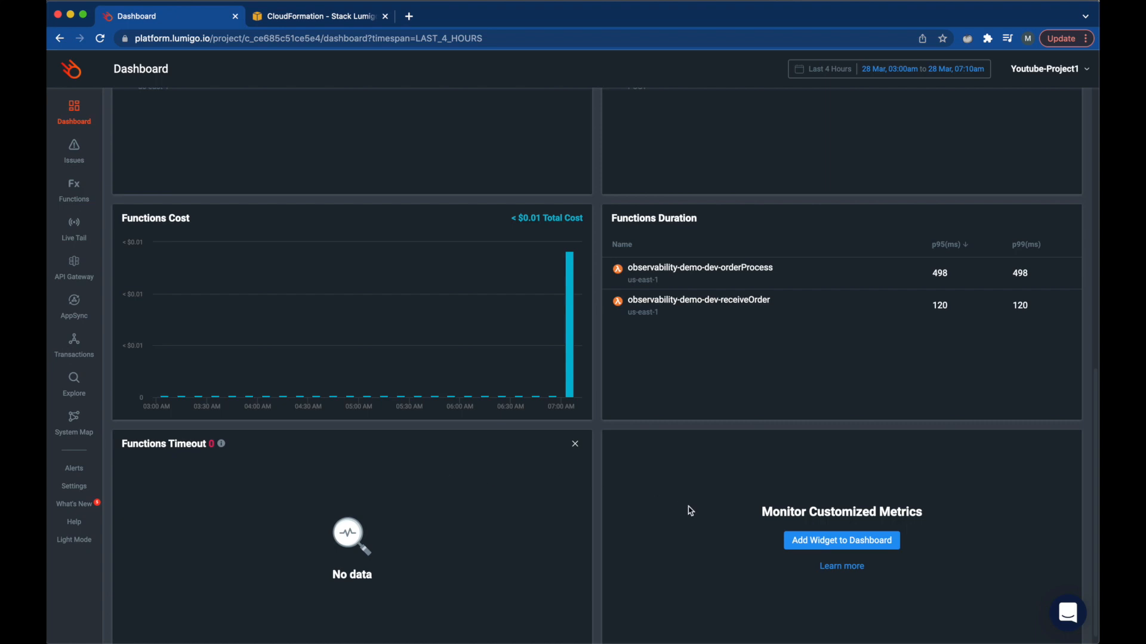
scroll(690, 510, "up", 8)
scroll(690, 510, "up", 1)
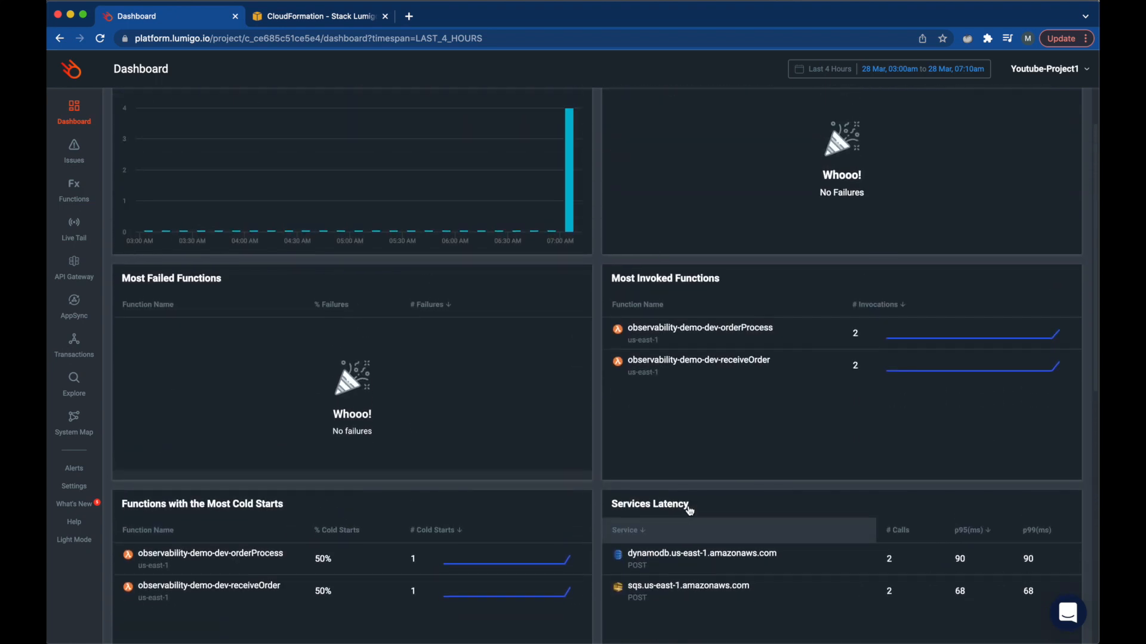
right_click(690, 477)
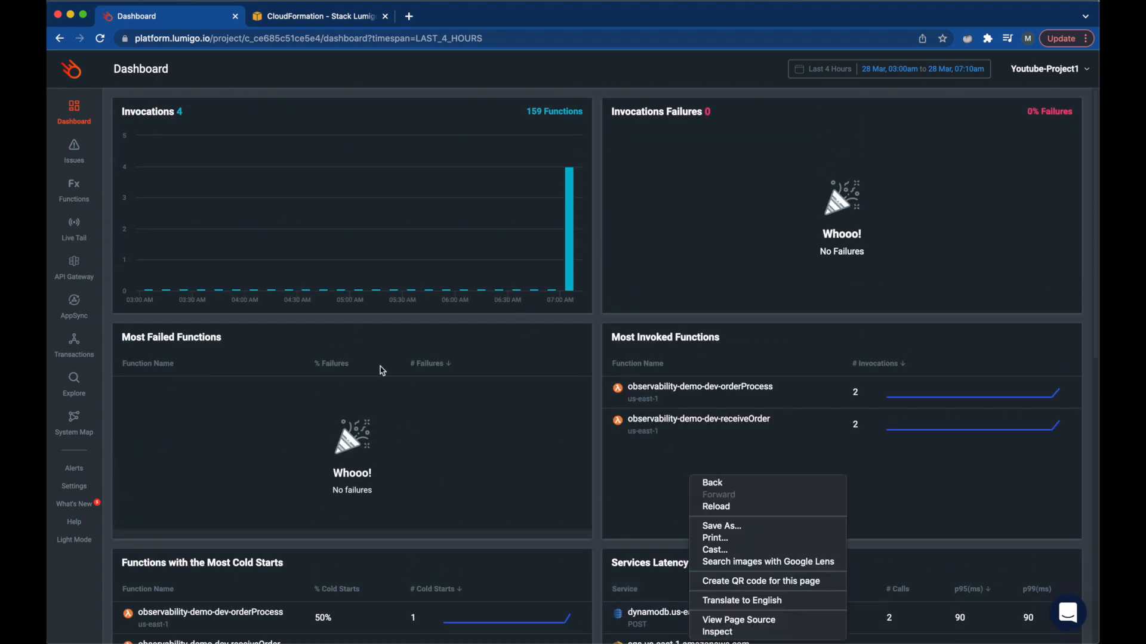
left_click(534, 481)
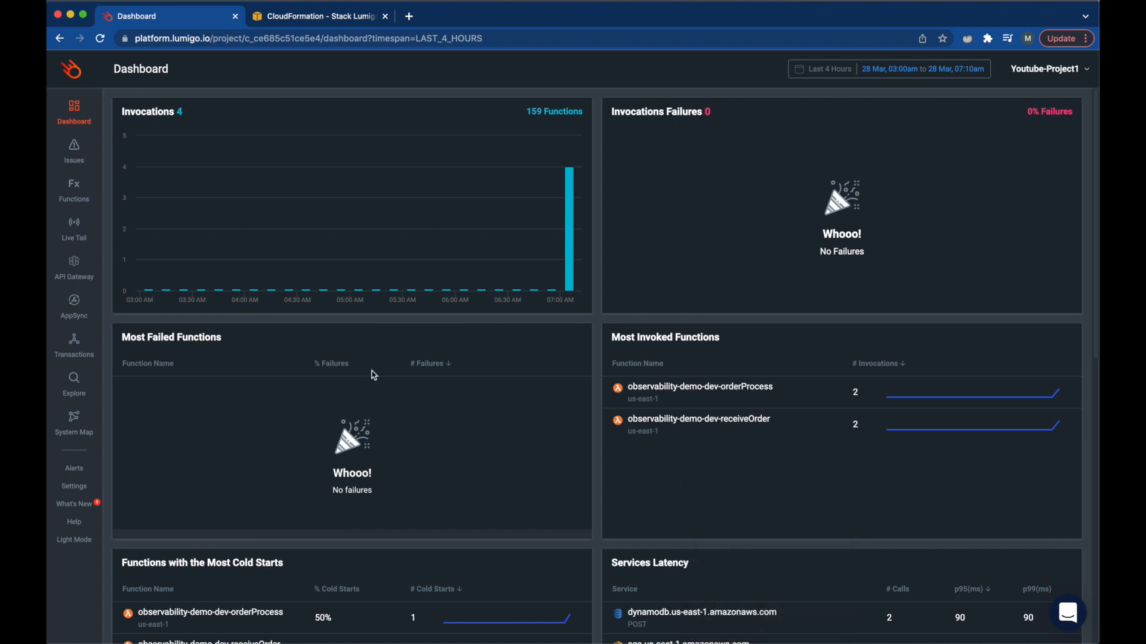
- From Issues then Transactions, open the 1,357 ms receiveOrder transaction
left_click(75, 156)
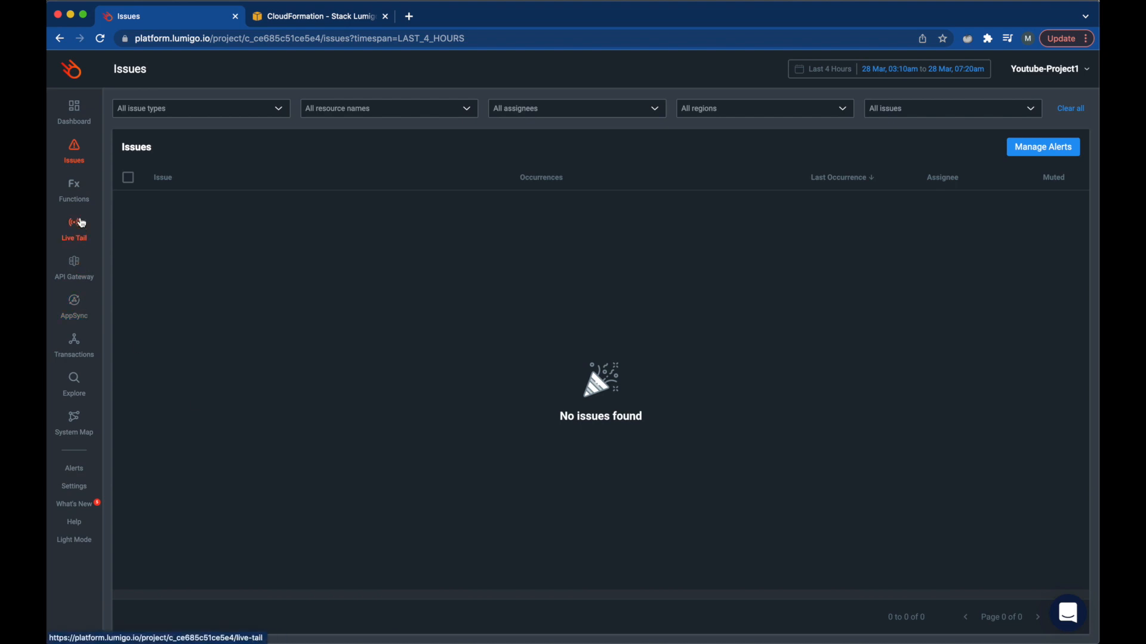
left_click(73, 345)
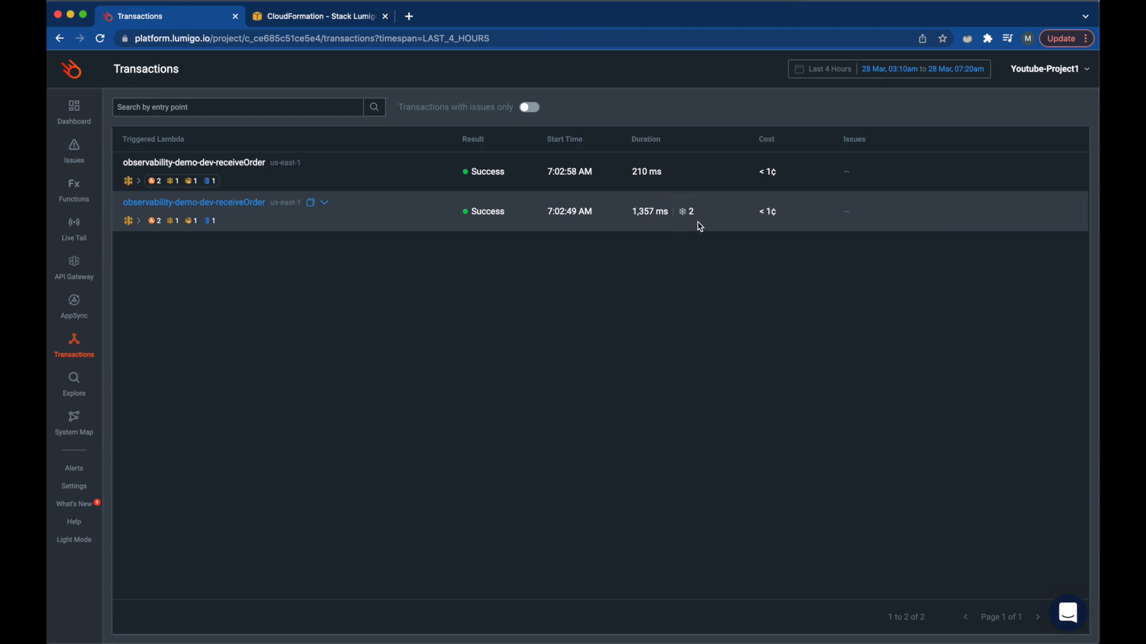
mouse_move(688, 218)
left_click(229, 204)
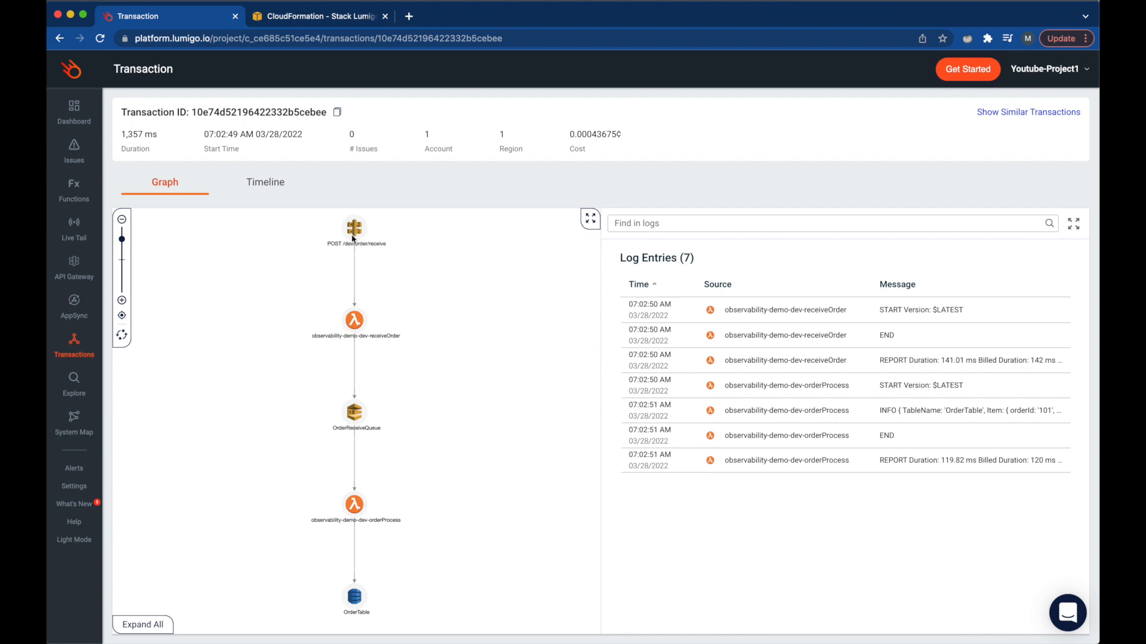
- Open receiveOrder's details, scroll through Event, Environment and Logs, and select the 200 return body
left_click(354, 320)
left_click(342, 256)
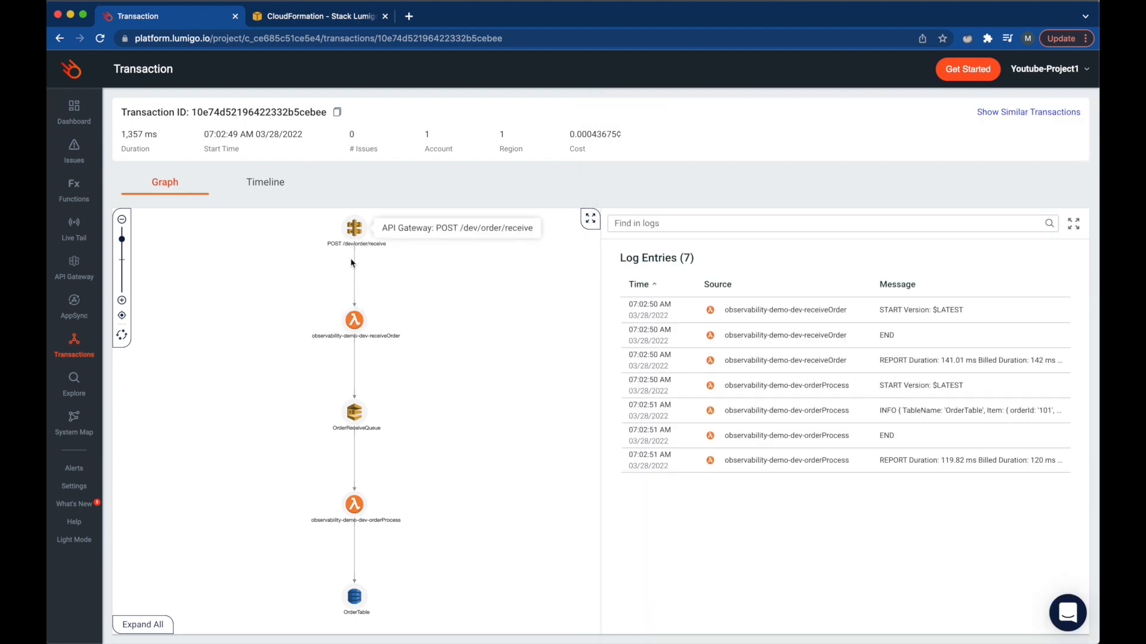
left_click(353, 325)
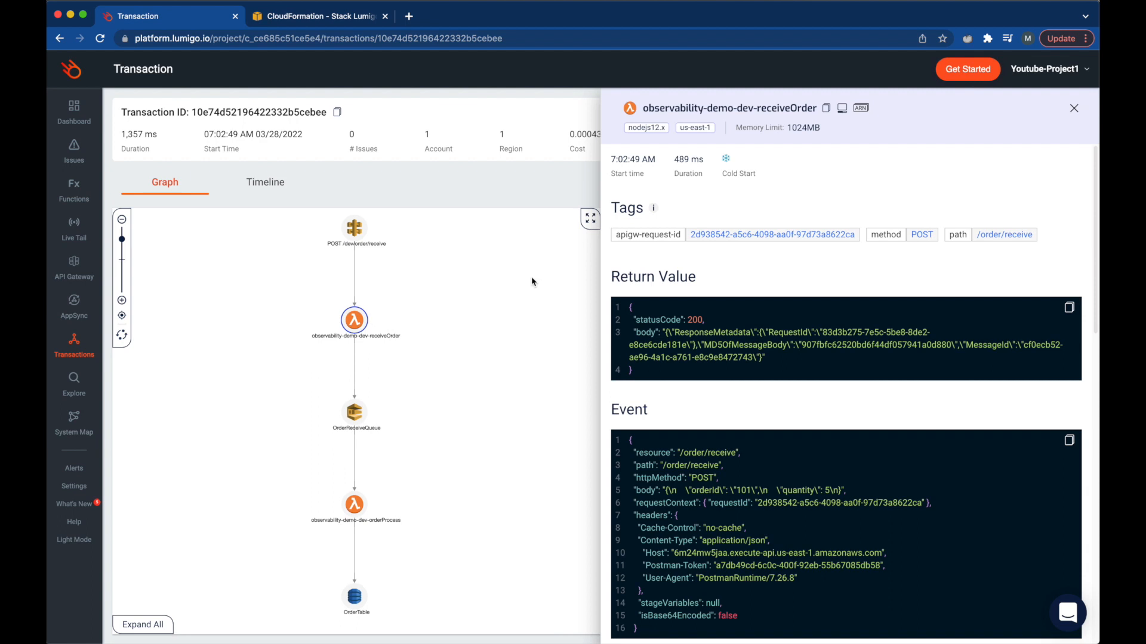
scroll(704, 416, "down", 2)
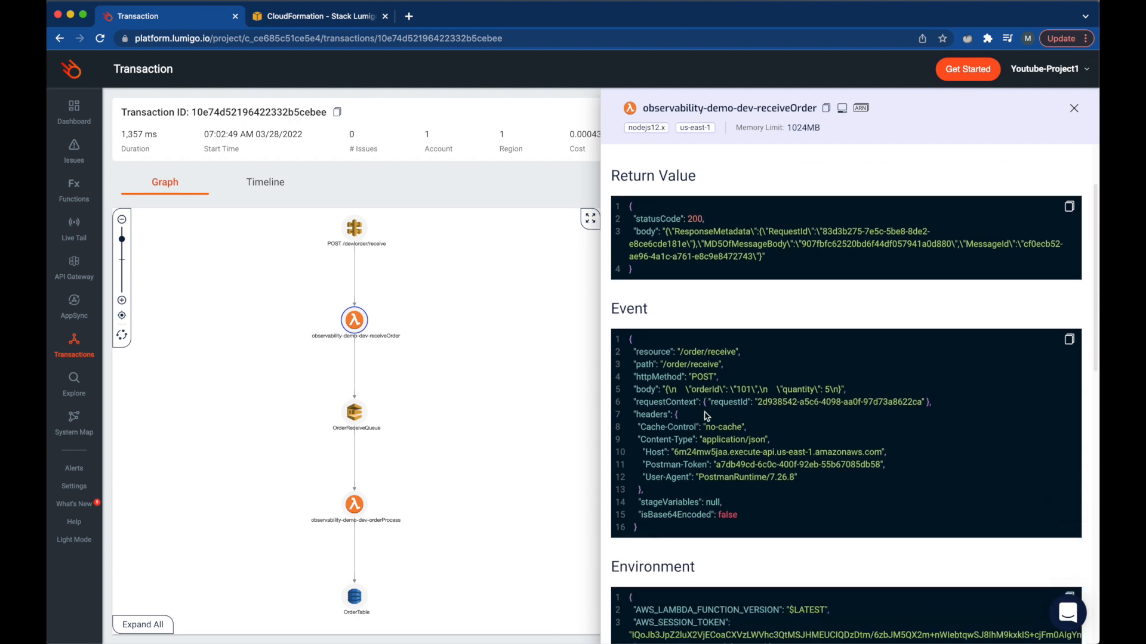
scroll(676, 503, "down", 4)
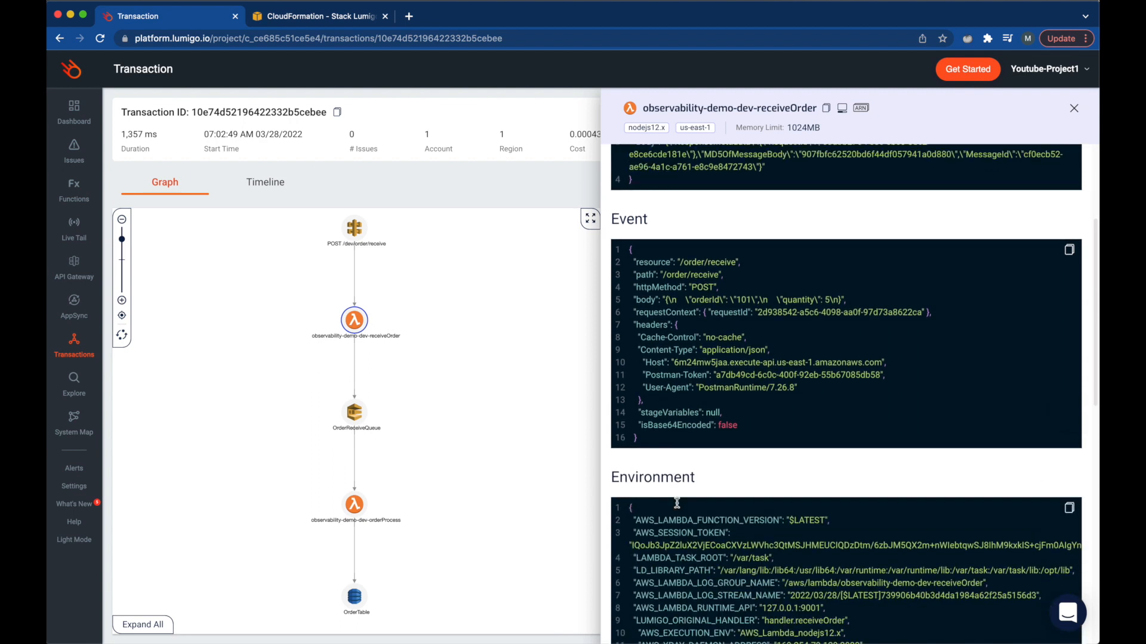
scroll(670, 358, "down", 8)
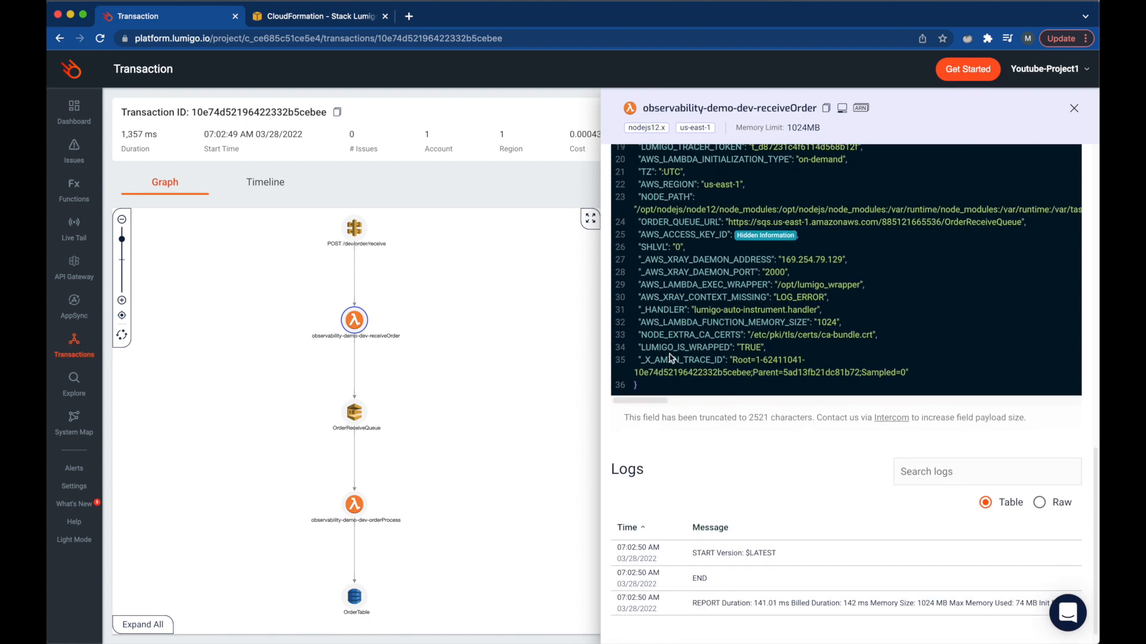
scroll(671, 359, "down", 1)
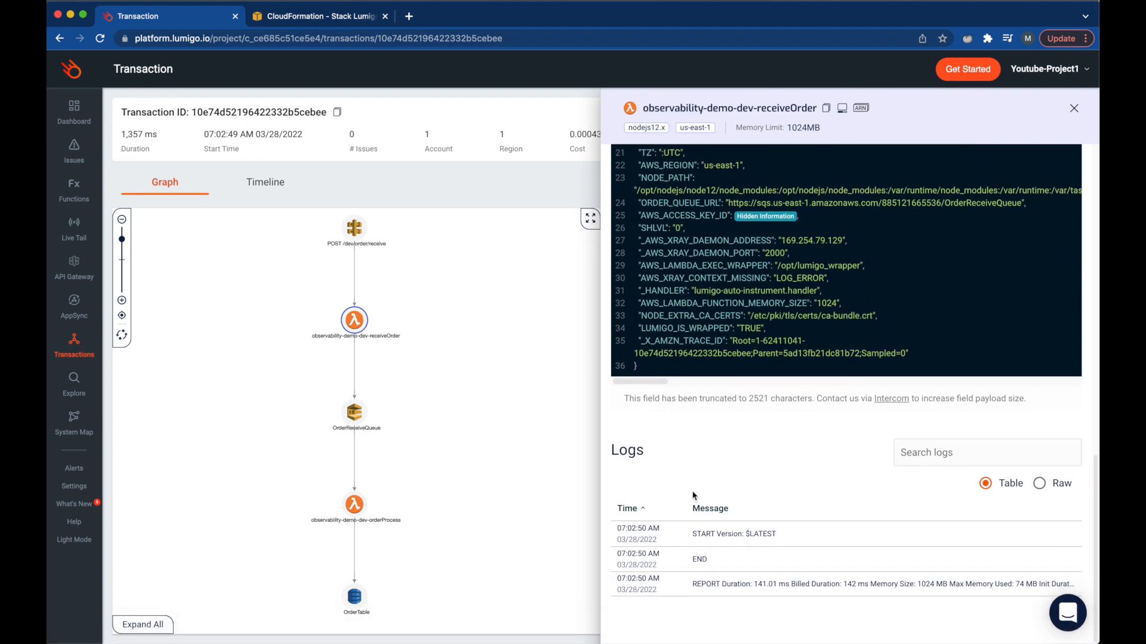
scroll(692, 495, "up", 10)
scroll(692, 495, "up", 4)
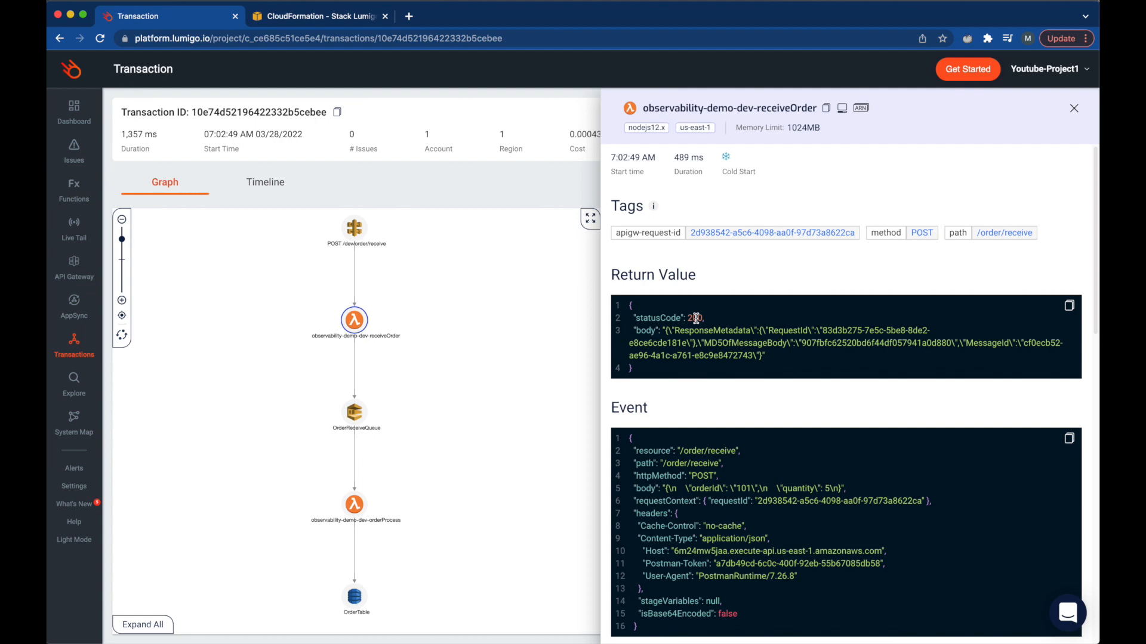
left_click_drag(664, 333, 760, 356)
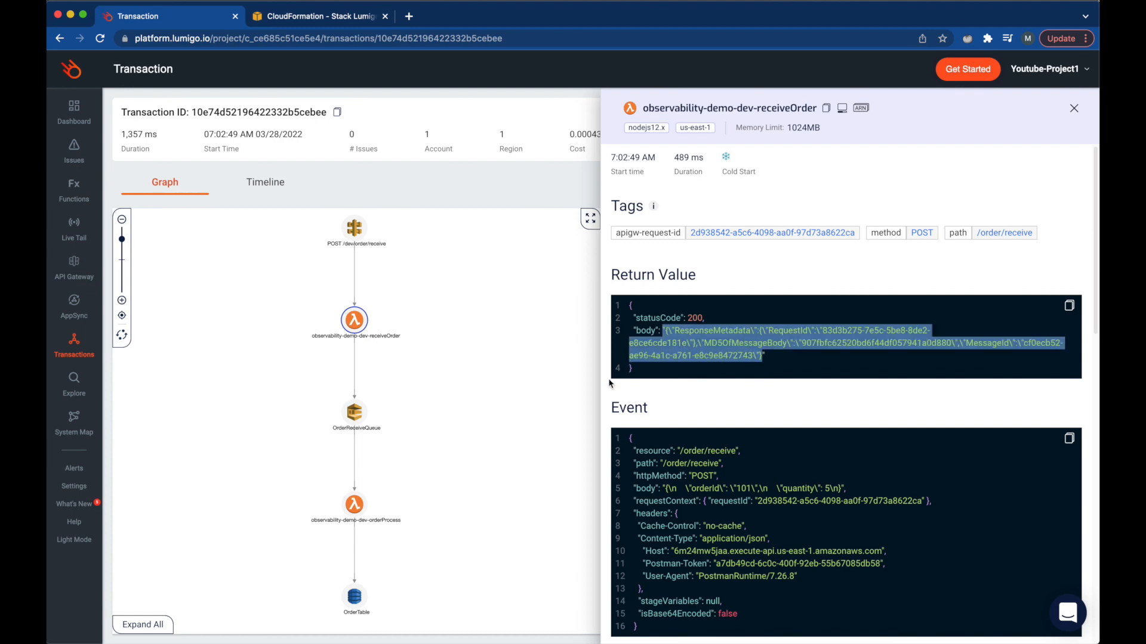
key("ctrl+Left")
key("super+a")
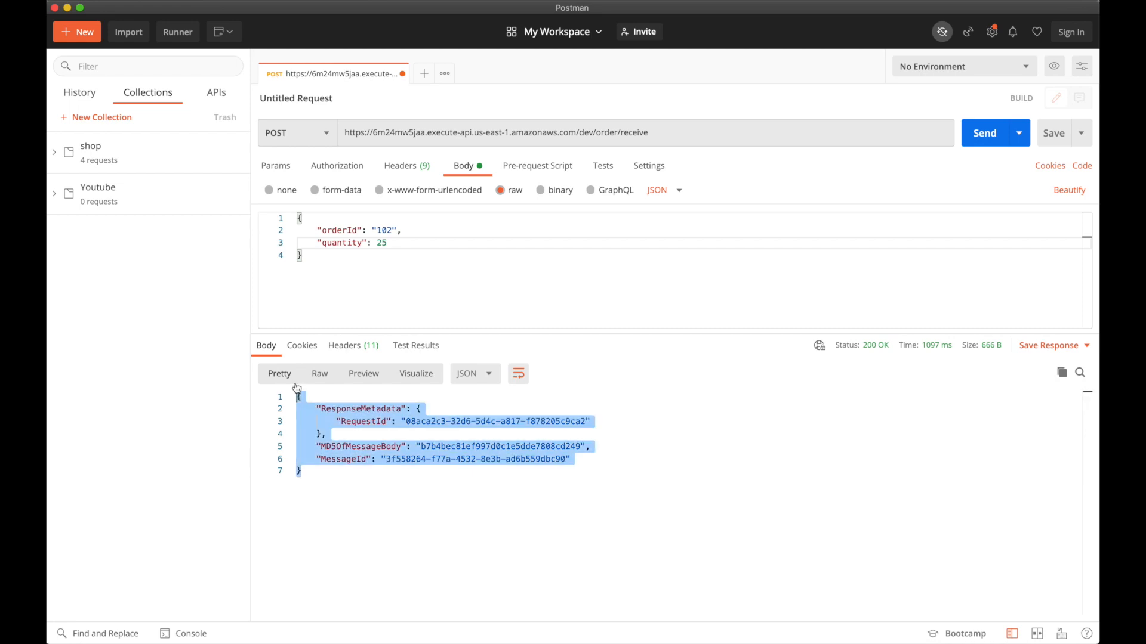
key("ctrl+Right")
scroll(641, 388, "down", 3)
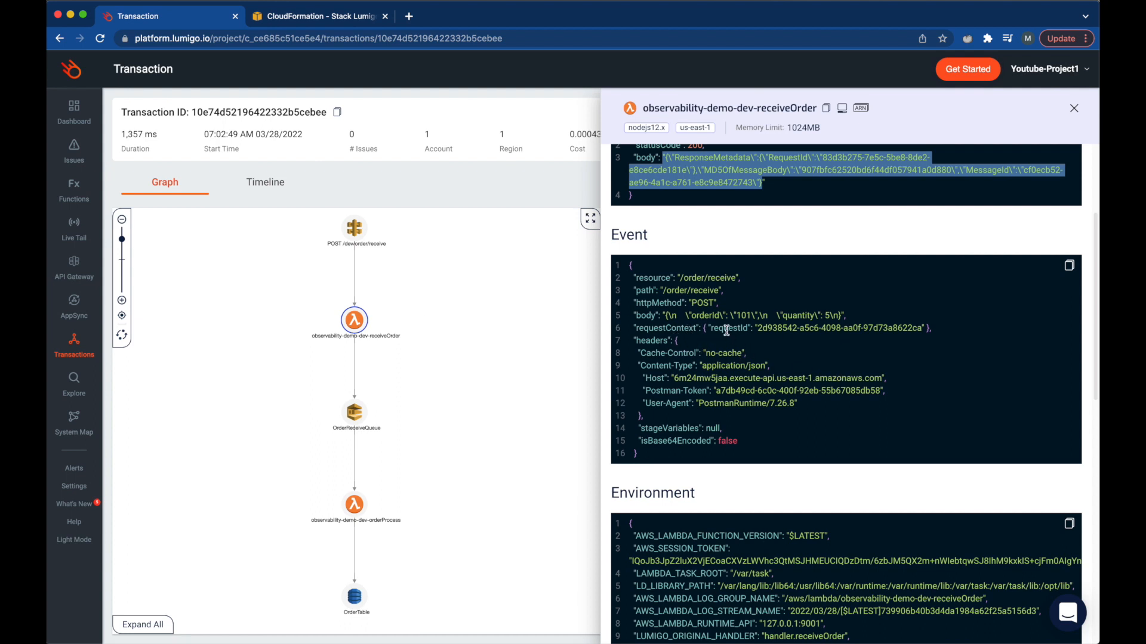
left_click_drag(859, 315, 644, 315)
double_click(644, 316)
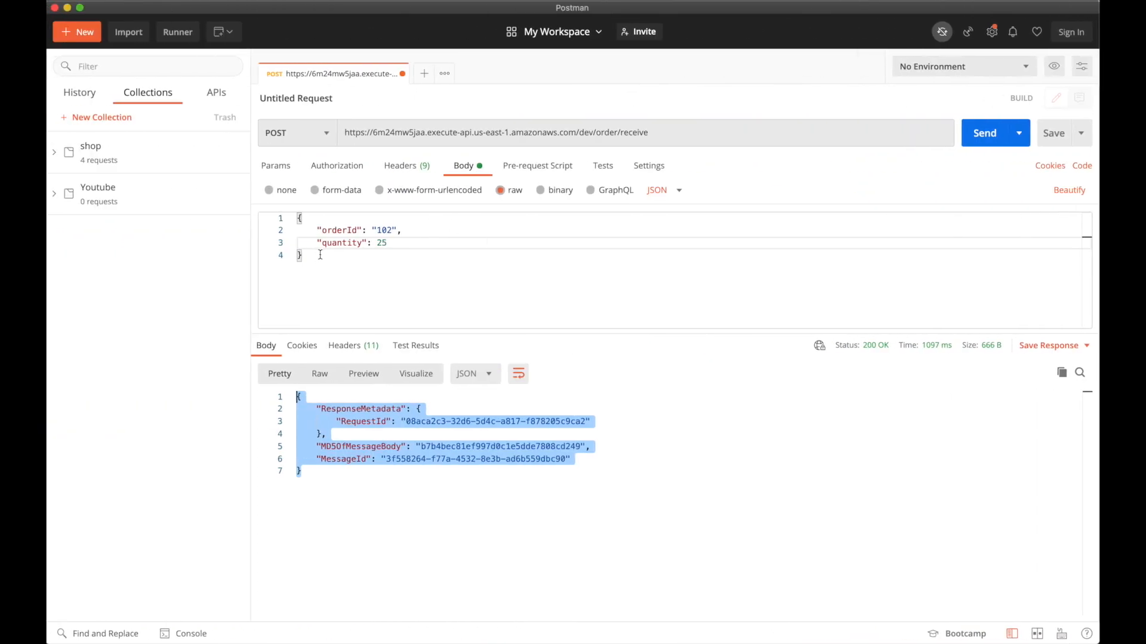
left_click_drag(310, 261, 297, 215)
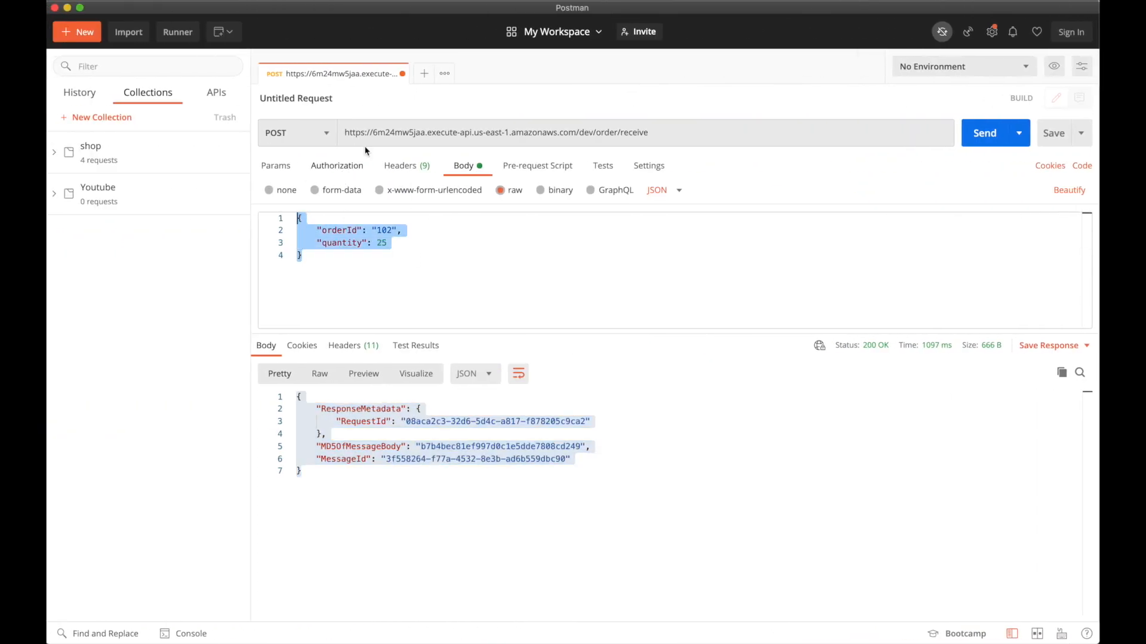
key("ctrl+Right")
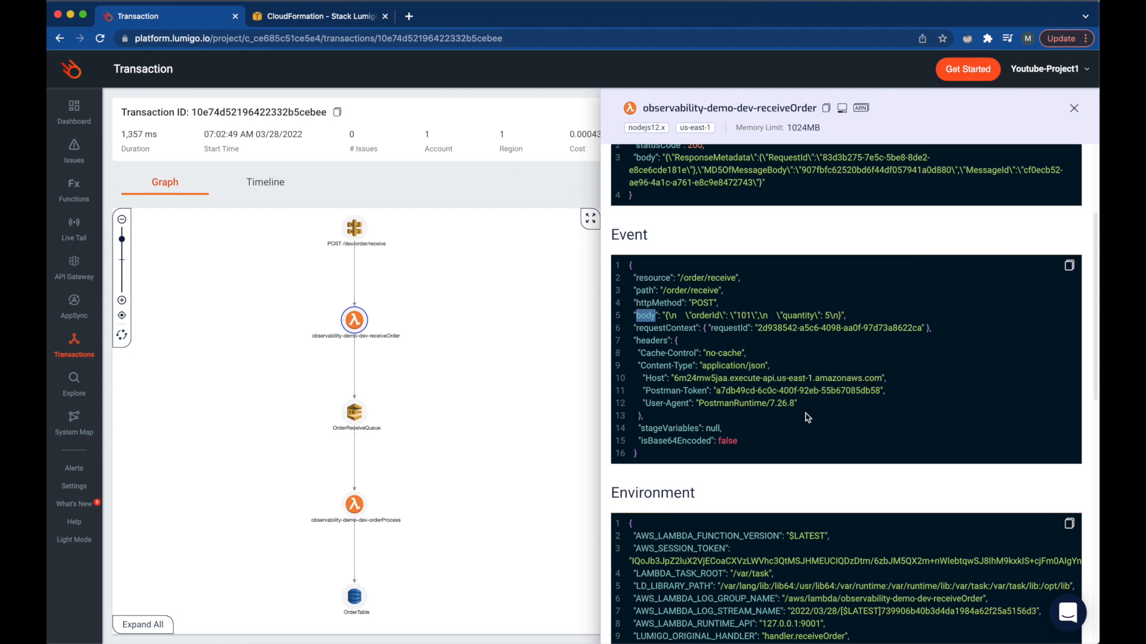
- Highlight receiveOrder's ORDER_QUEUE_URL variable and its OrderReceiveQueue address value
scroll(807, 417, "down", 5)
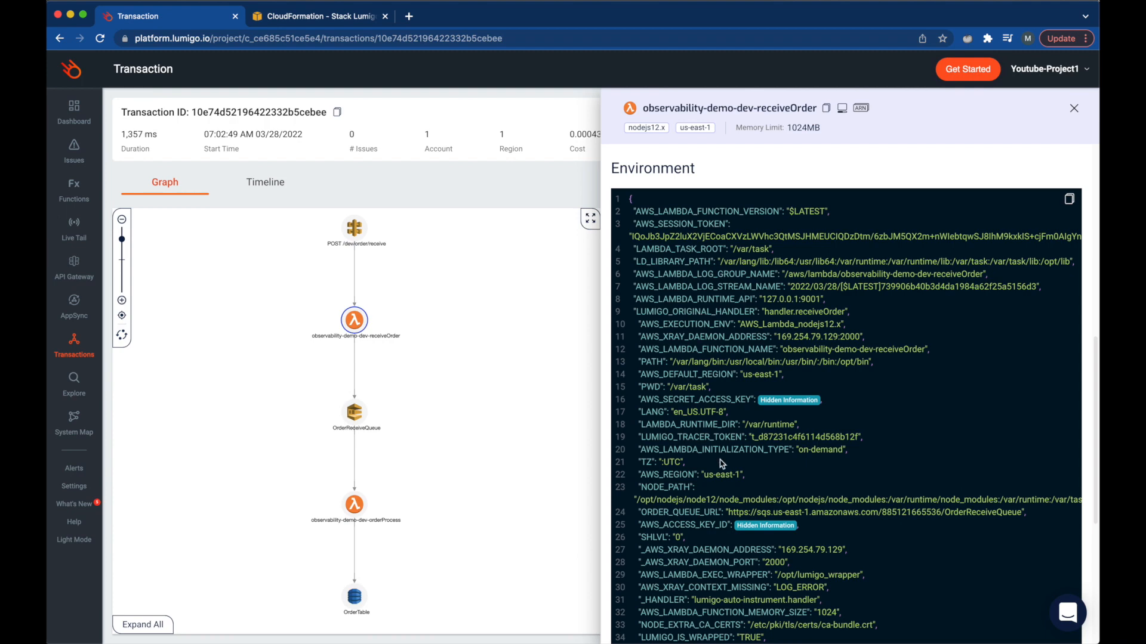
scroll(705, 400, "down", 1)
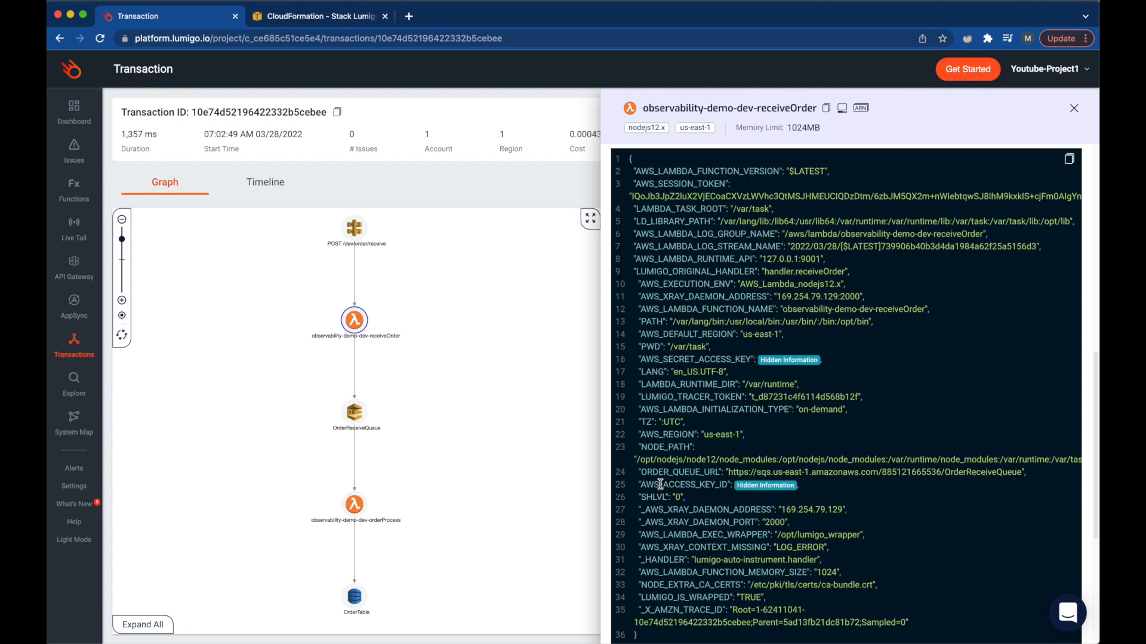
double_click(650, 473)
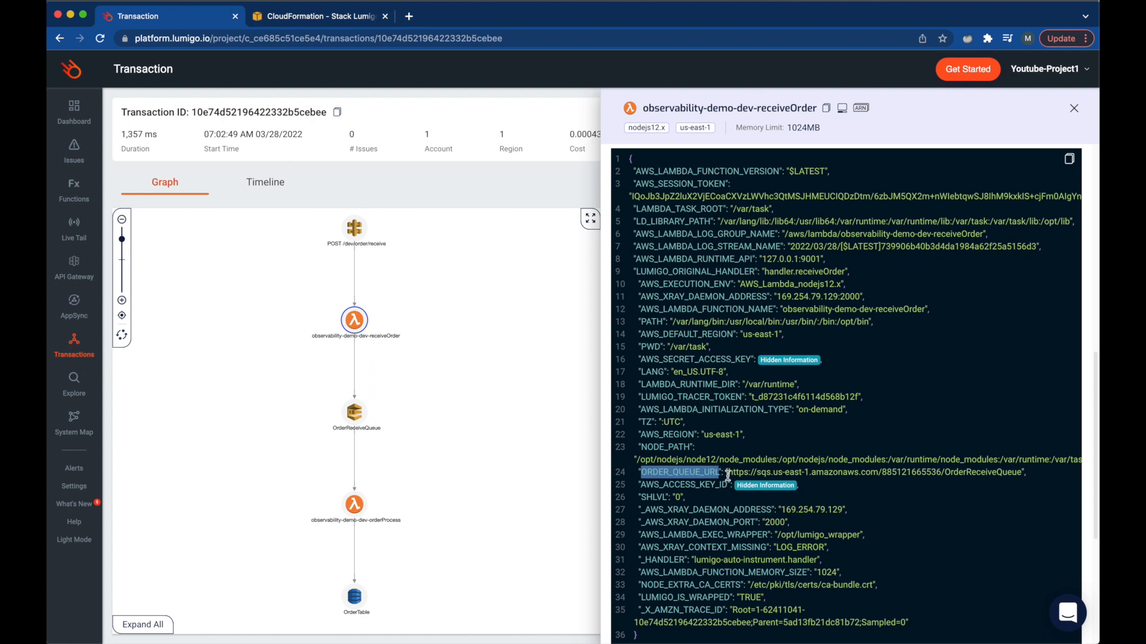
left_click_drag(727, 474, 1030, 474)
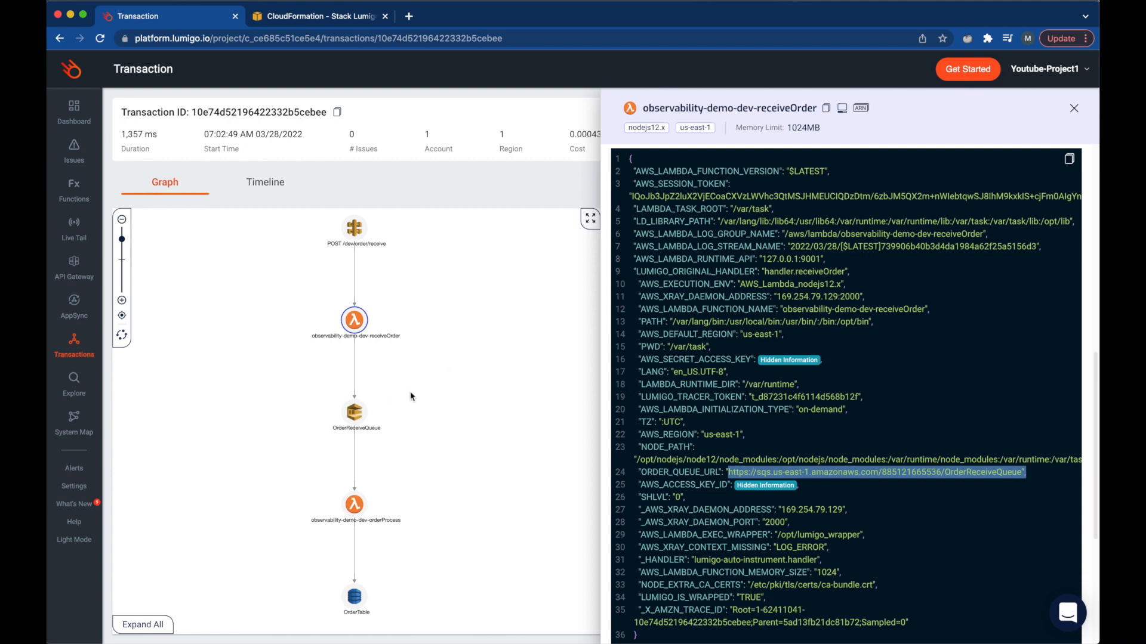
- Review the OrderReceiveQueue SendMessage body and response, then open orderProcess's details
left_click(355, 413)
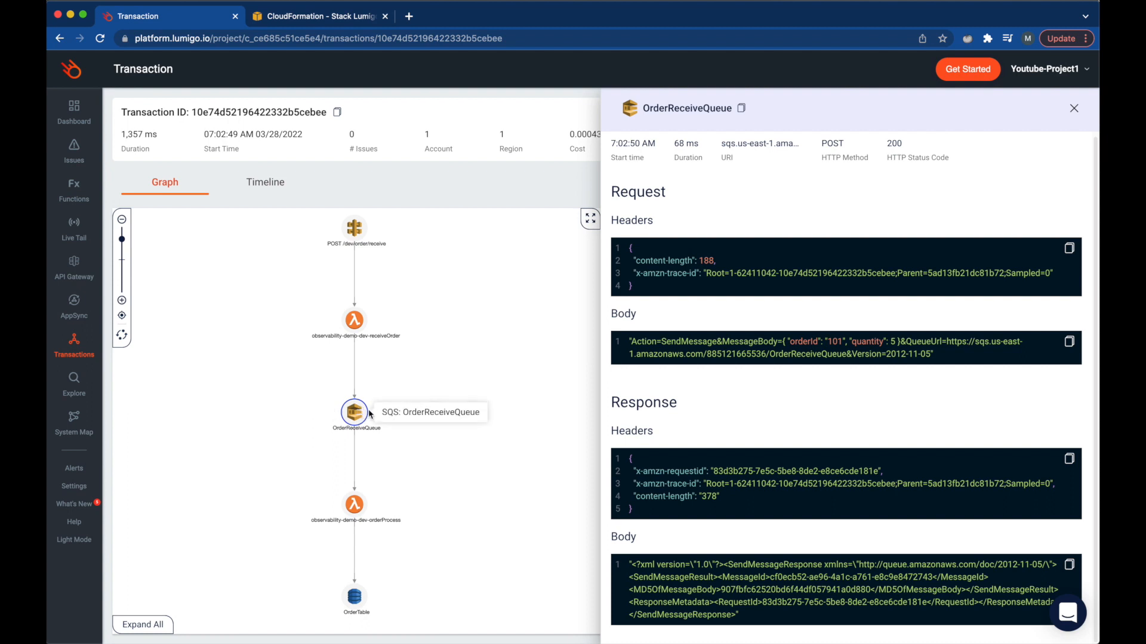
double_click(752, 339)
left_click_drag(783, 341, 904, 339)
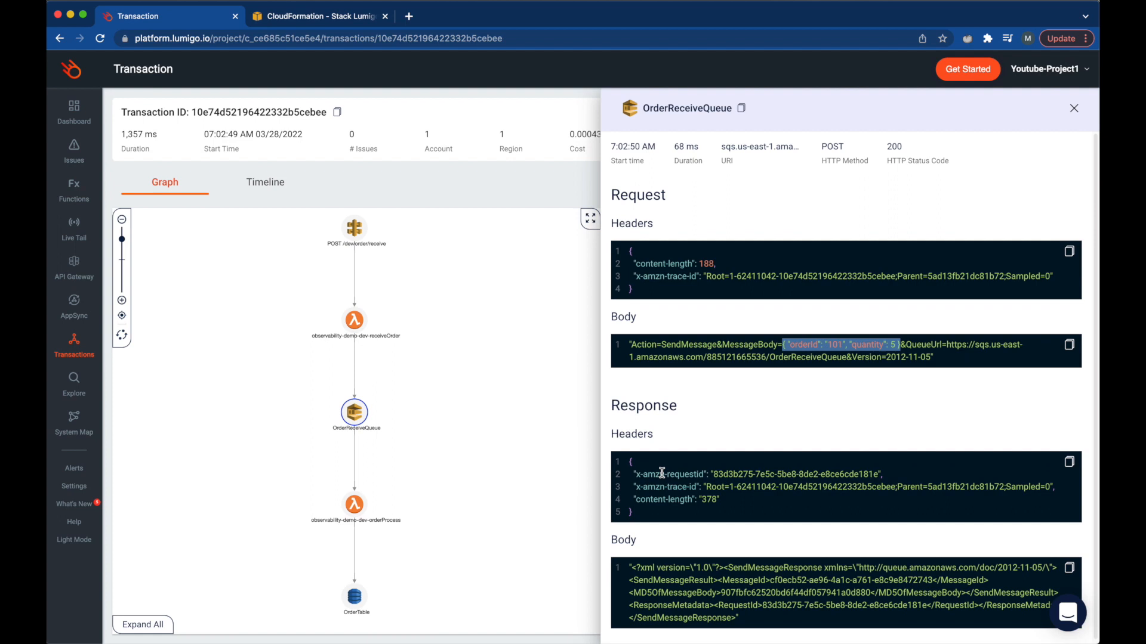
left_click_drag(645, 516, 630, 469)
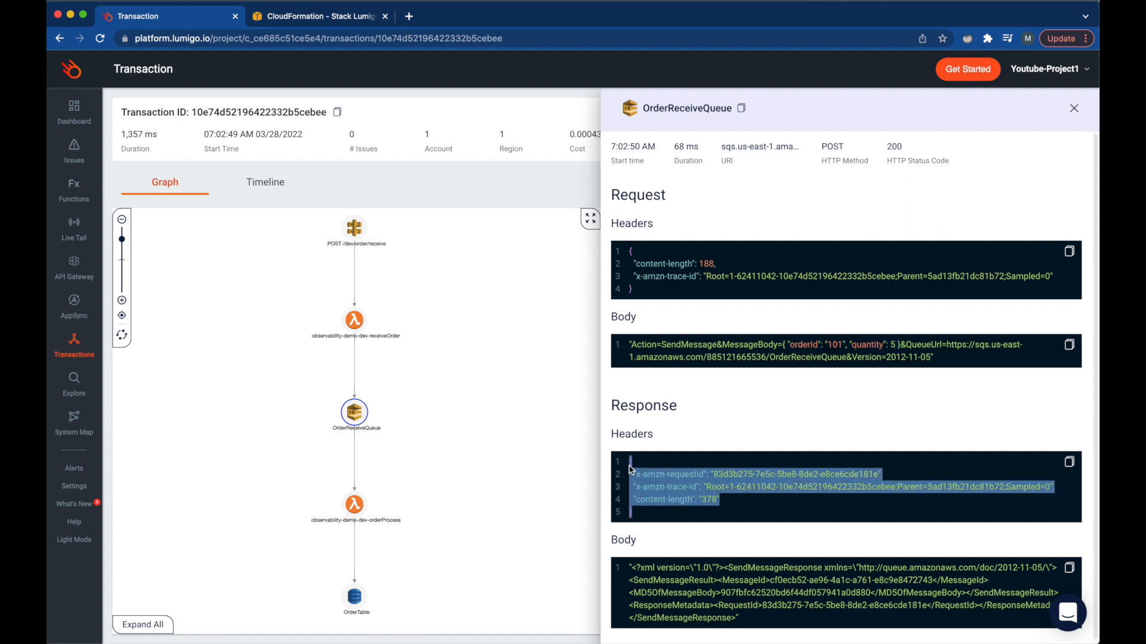
scroll(656, 597, "down", 1)
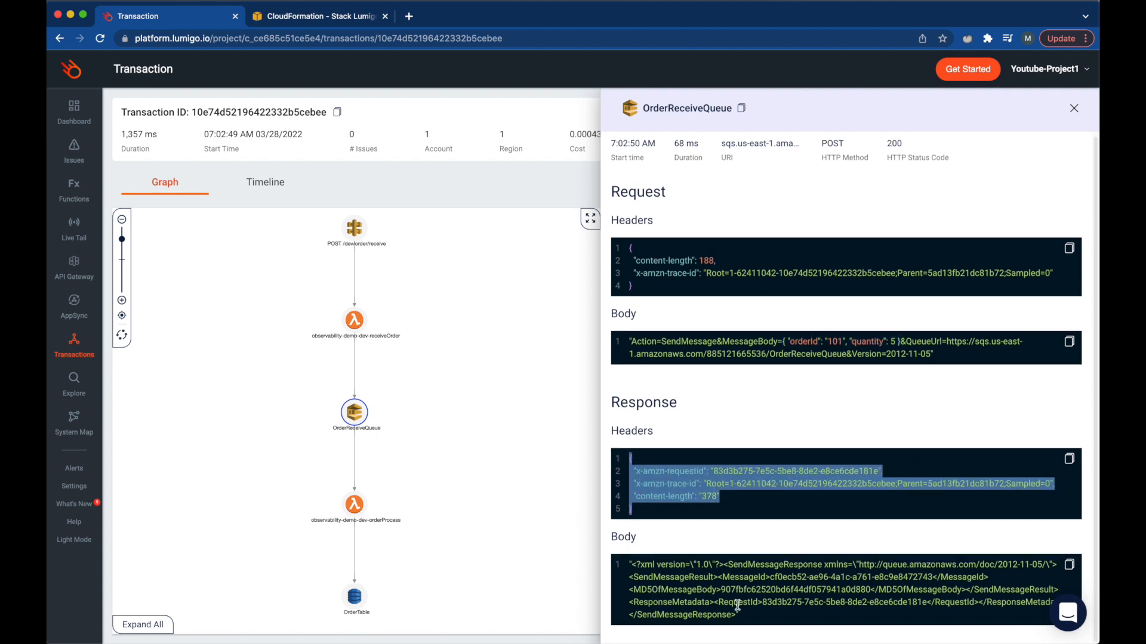
left_click_drag(746, 617, 617, 569)
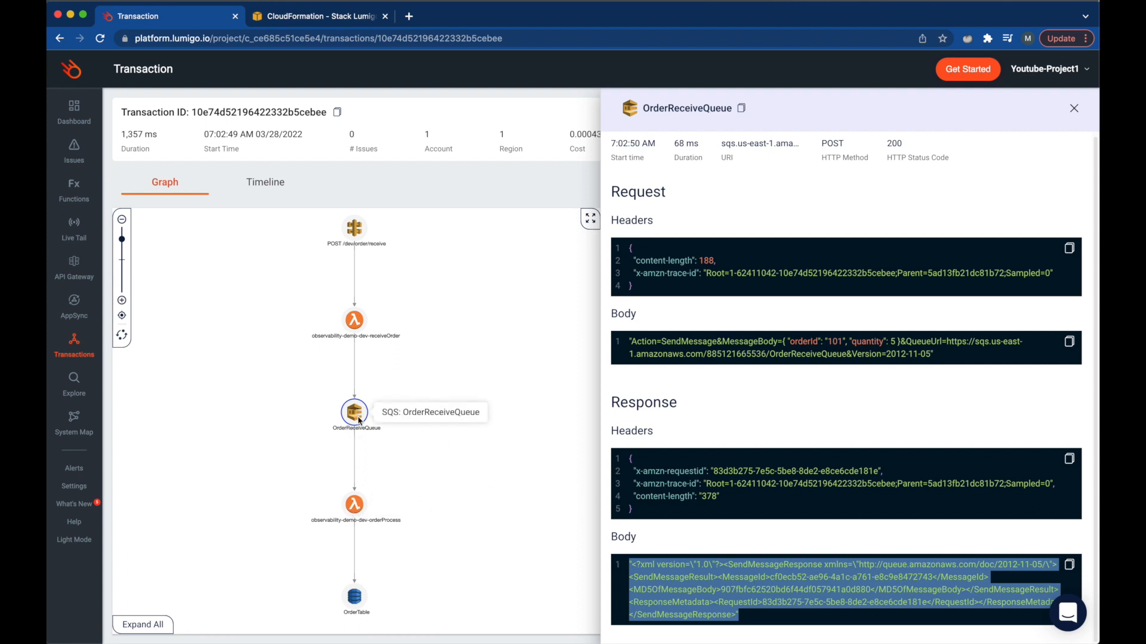
left_click(354, 510)
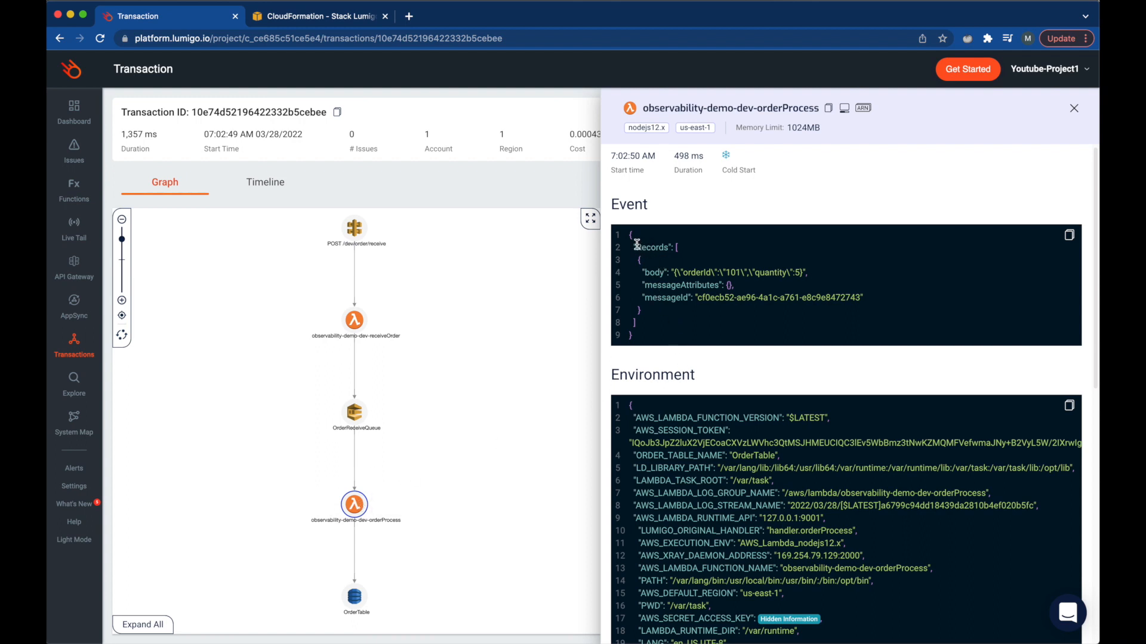
left_click_drag(636, 244, 657, 324)
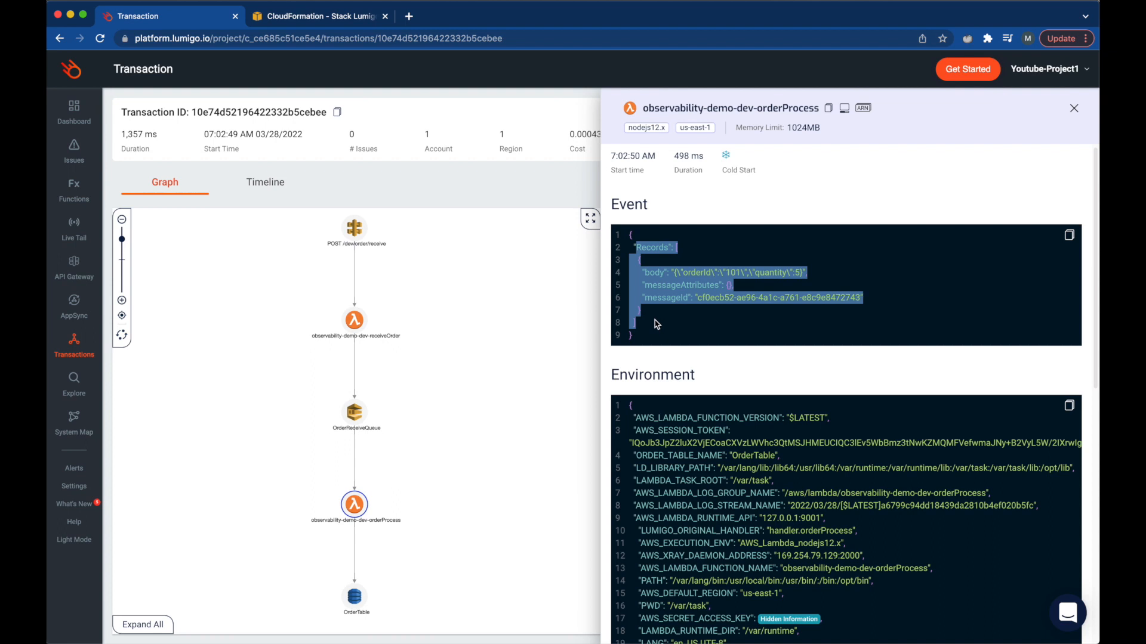
double_click(654, 252)
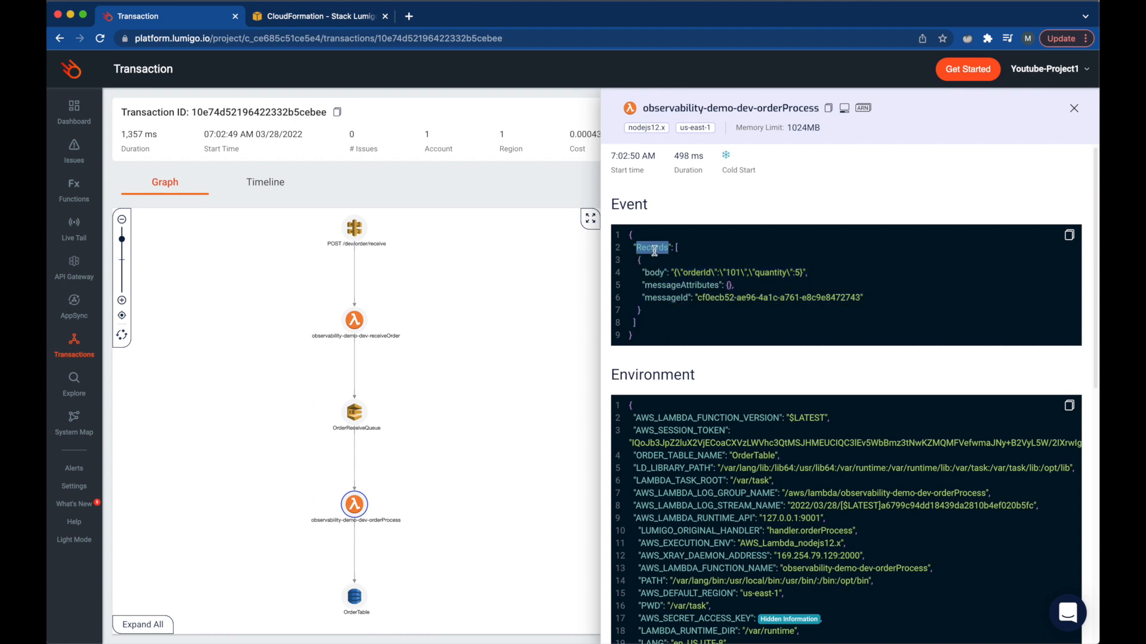
double_click(660, 272)
scroll(784, 537, "down", 4)
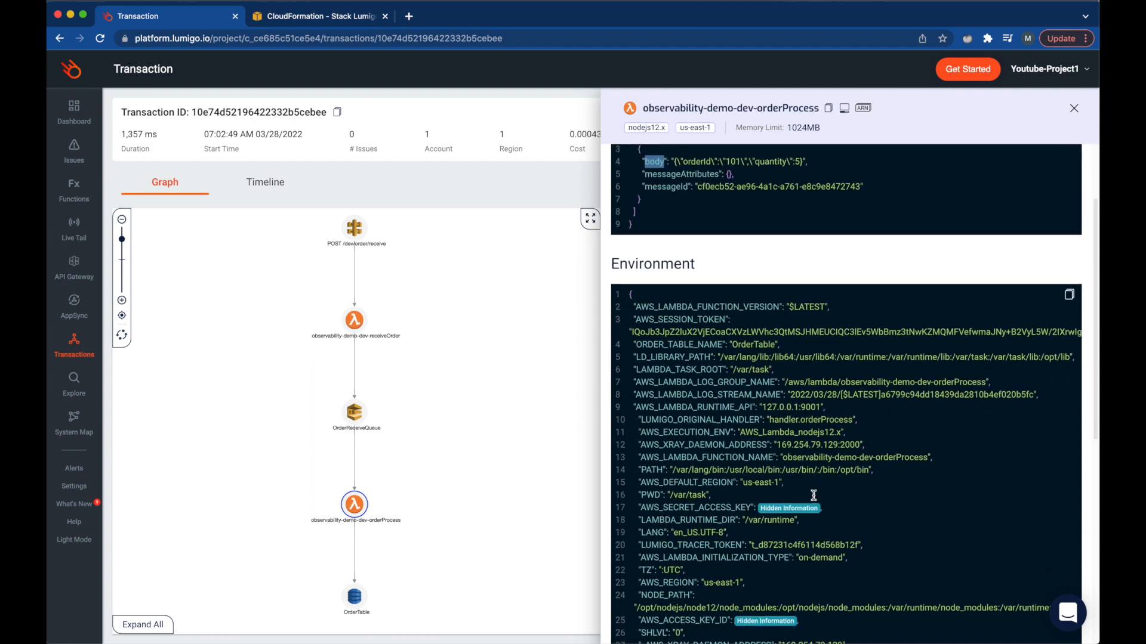
scroll(740, 314, "down", 2)
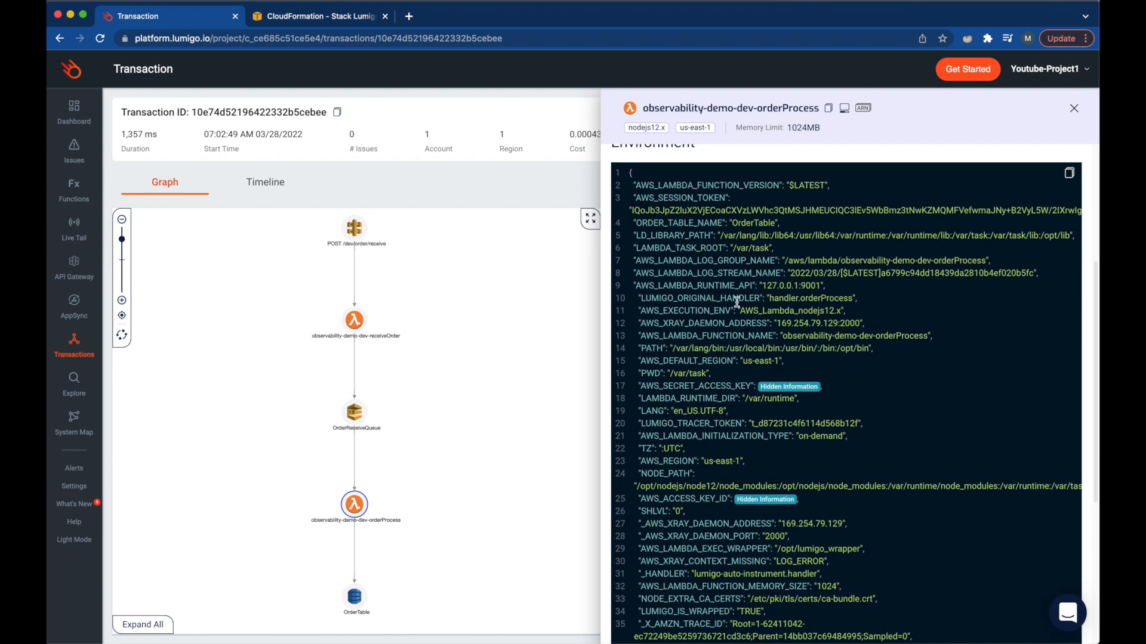
scroll(635, 237, "up", 1)
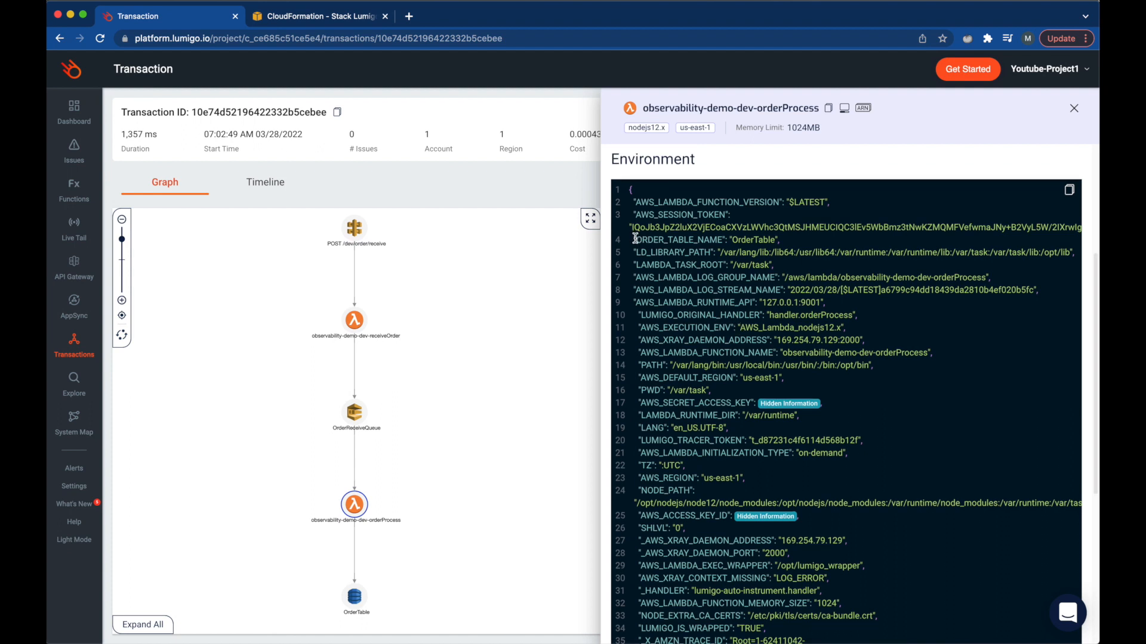
left_click_drag(785, 242, 633, 239)
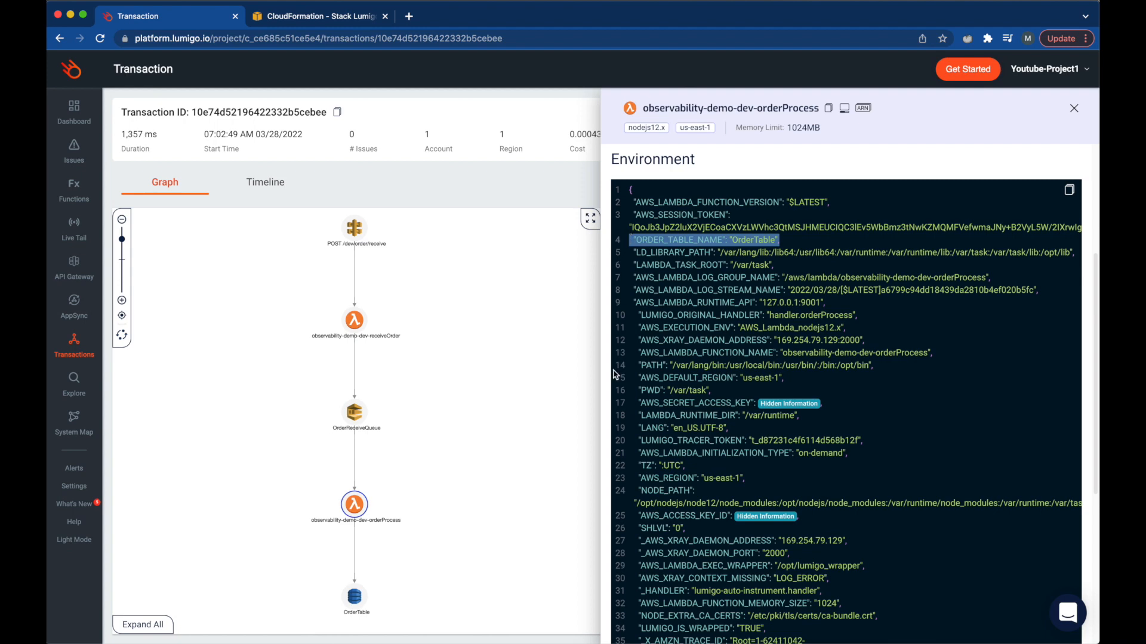
scroll(616, 375, "down", 5)
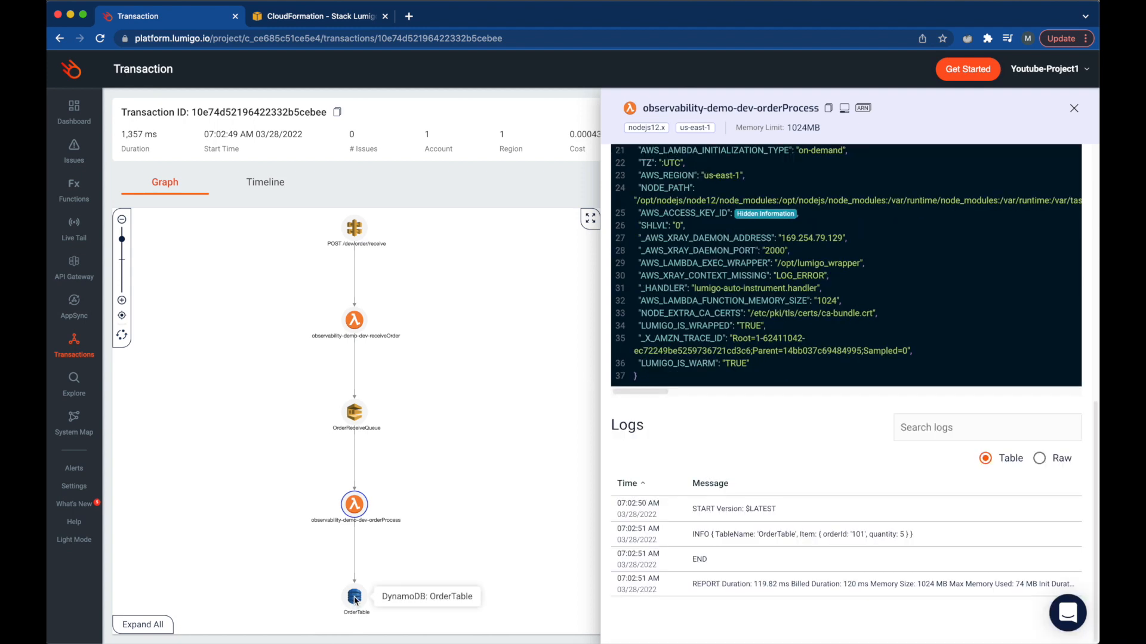
- Check the OrderTable PutItem call, then close orderProcess's details to reveal seven log entries
left_click(355, 599)
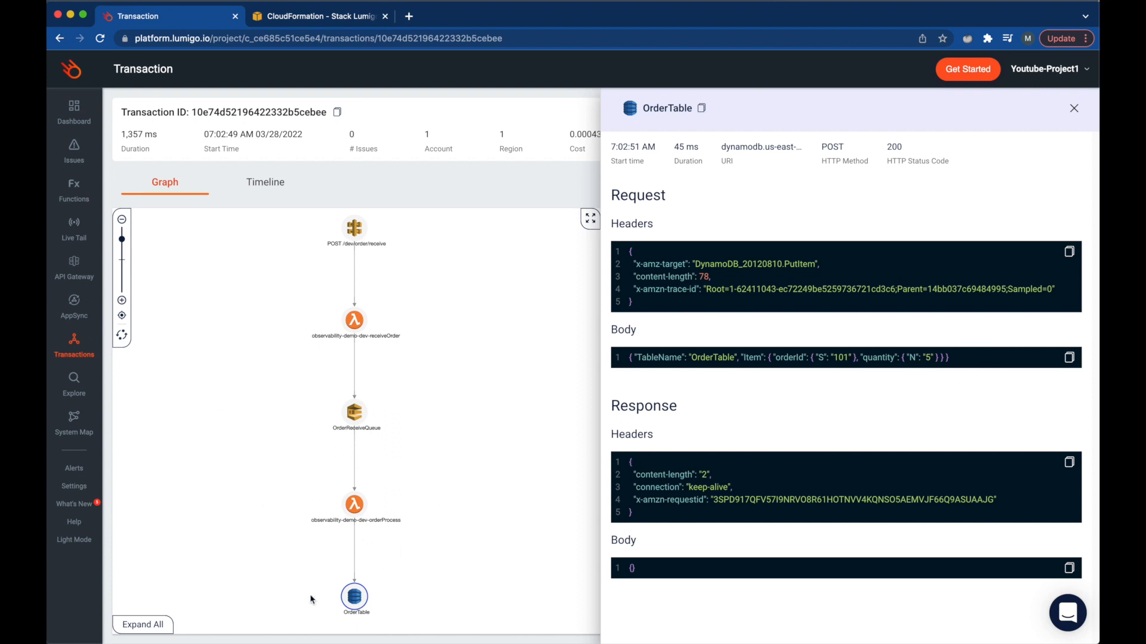
left_click(355, 504)
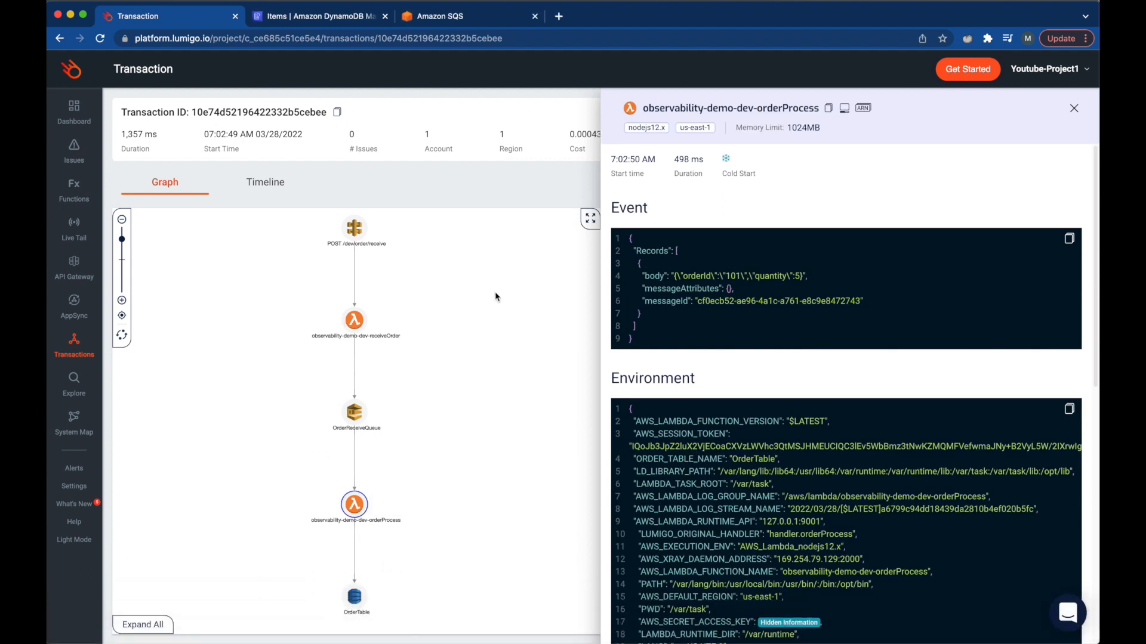
left_click(1073, 109)
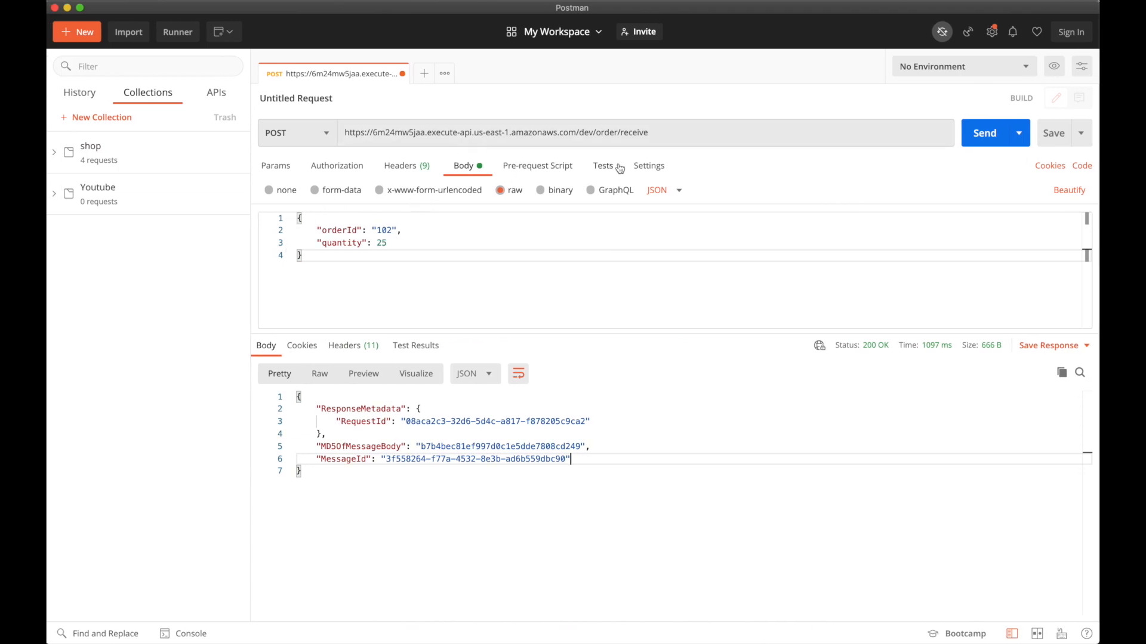
- Send an order with unquoted orderId 105 and quantity 30, and select the 200 OK response
left_click(376, 230)
key("BackSpace")
key("Delete")
key("BackSpace")
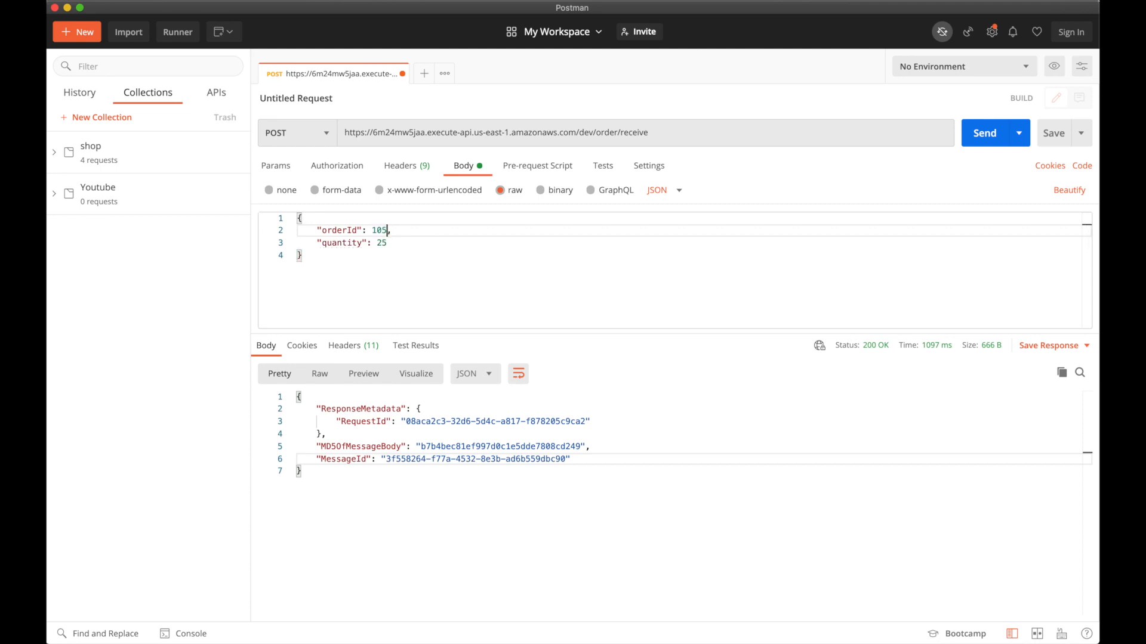
double_click(381, 242)
type("30")
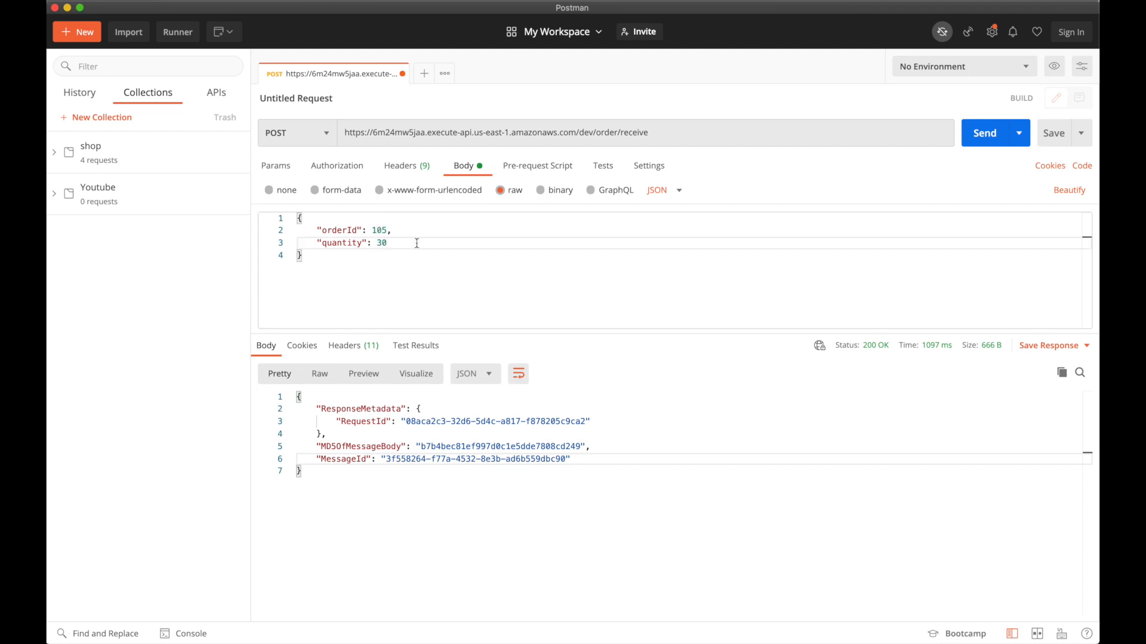
left_click(984, 143)
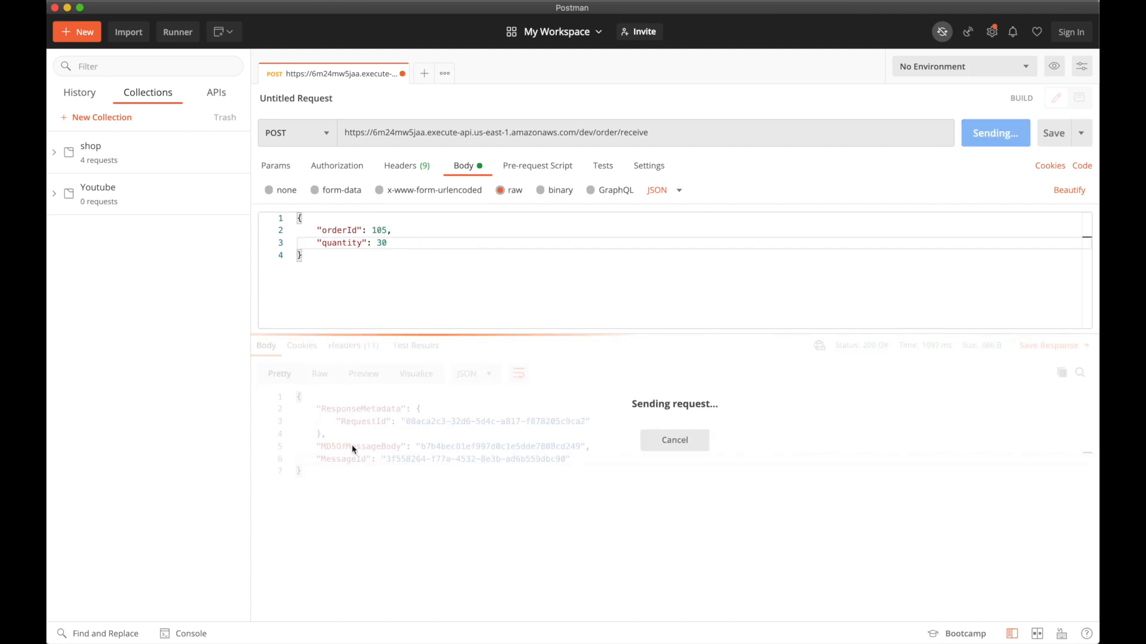
left_click(304, 464)
key("ctrl+a")
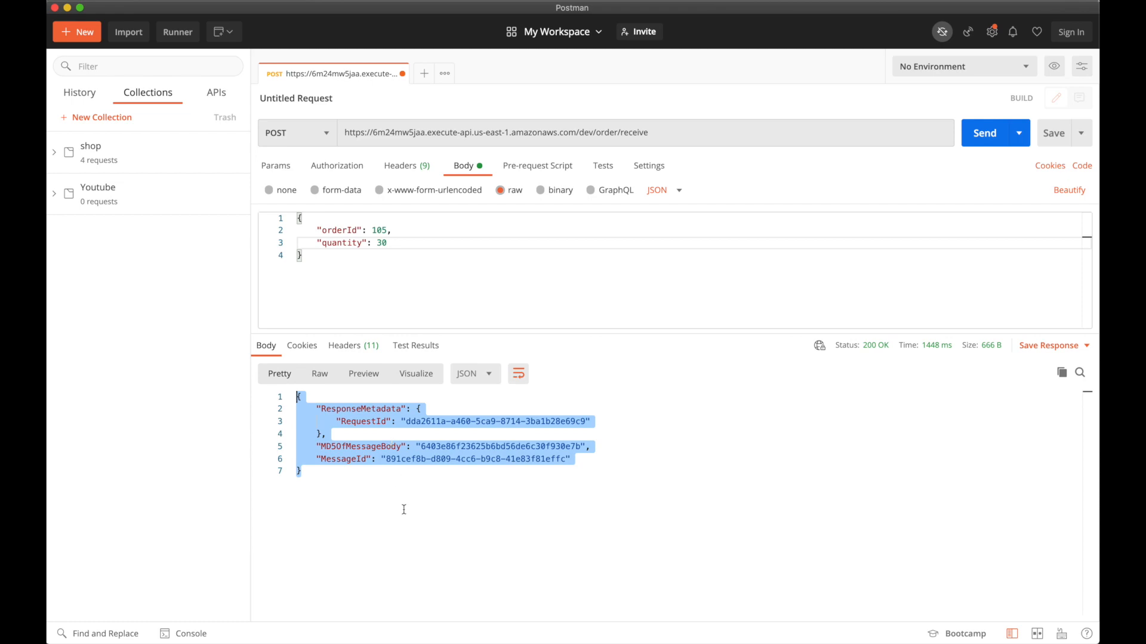
key("super+Tab")
- Refresh OrderTable's DynamoDB items, confirming only orders 100, 101 and 102, then return to Lumigo
left_click(329, 17)
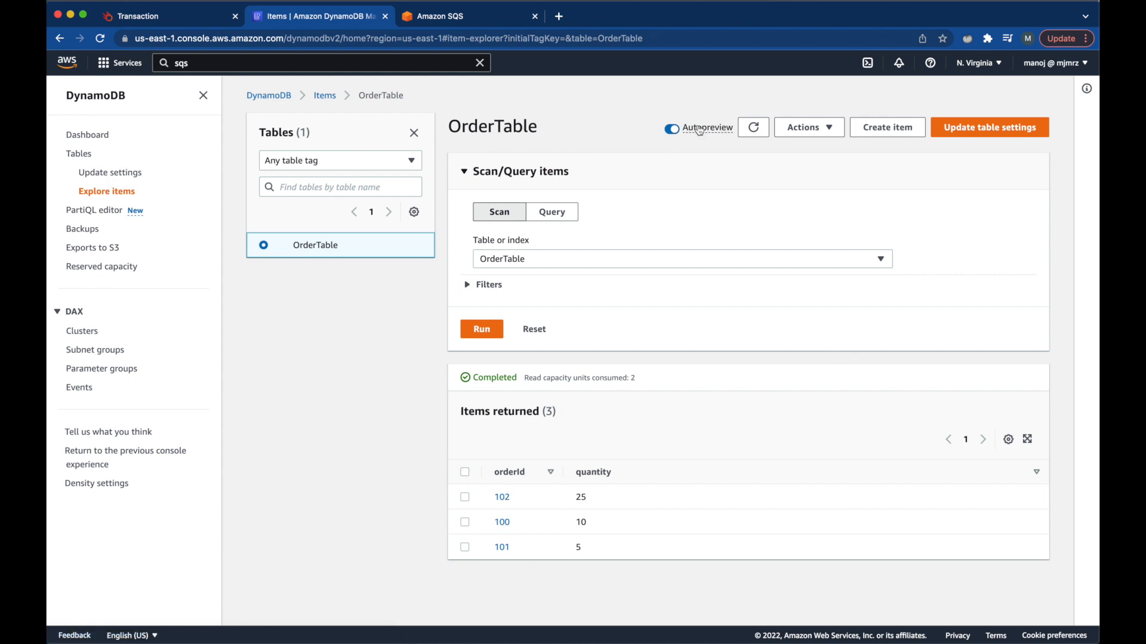
left_click(752, 127)
left_click(196, 15)
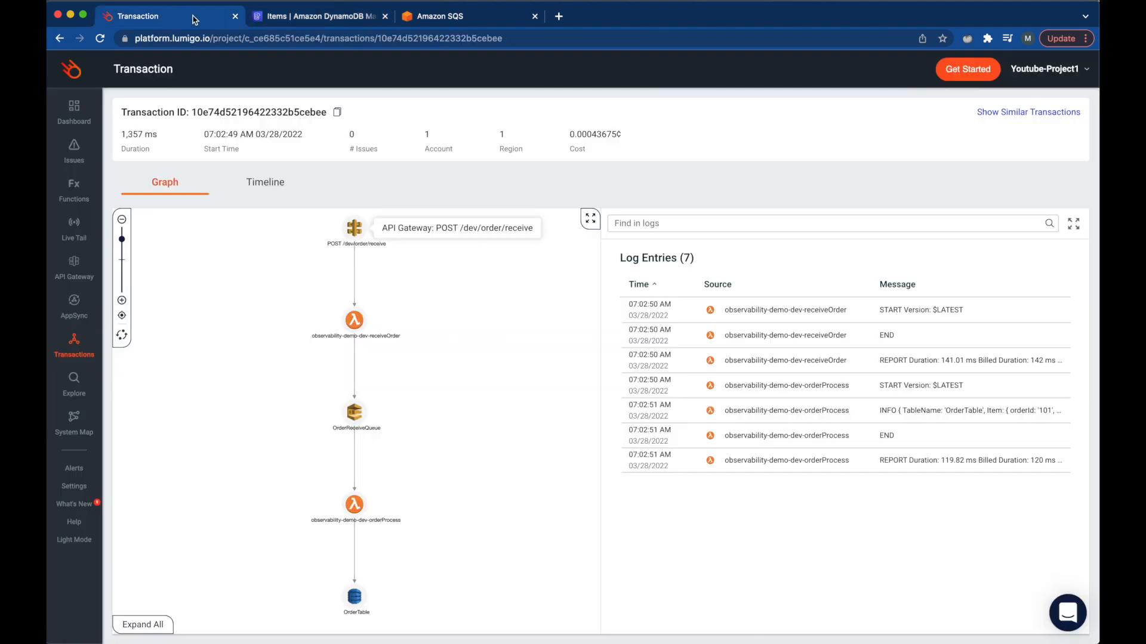
- Open the top receiveOrder transaction flagged with a ValidationException from the Transactions list
left_click(79, 345)
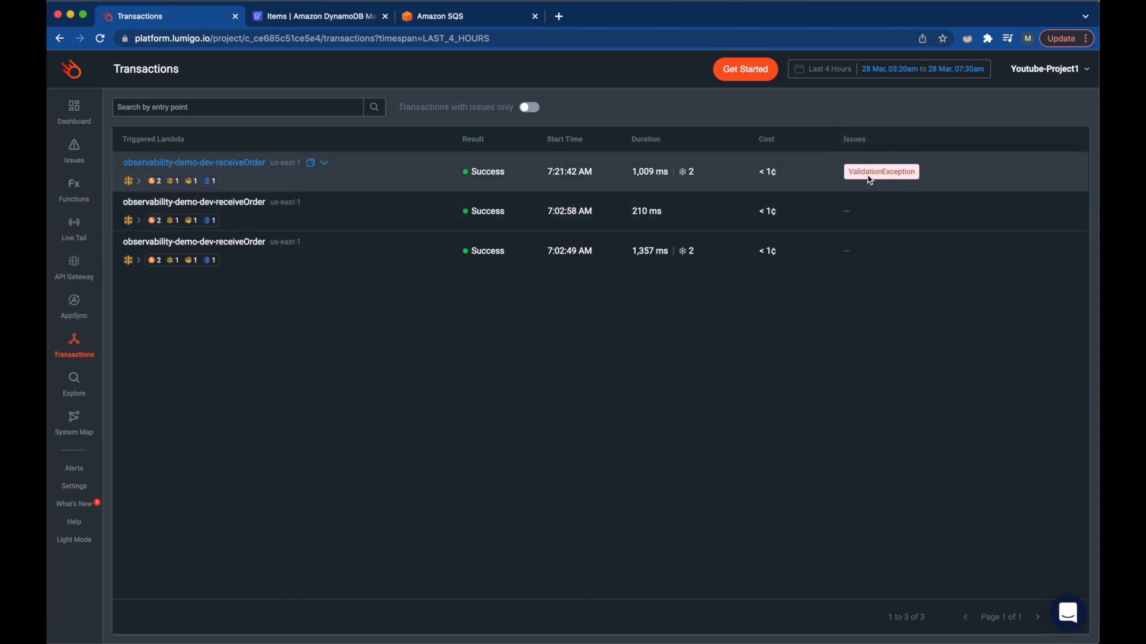
left_click(203, 164)
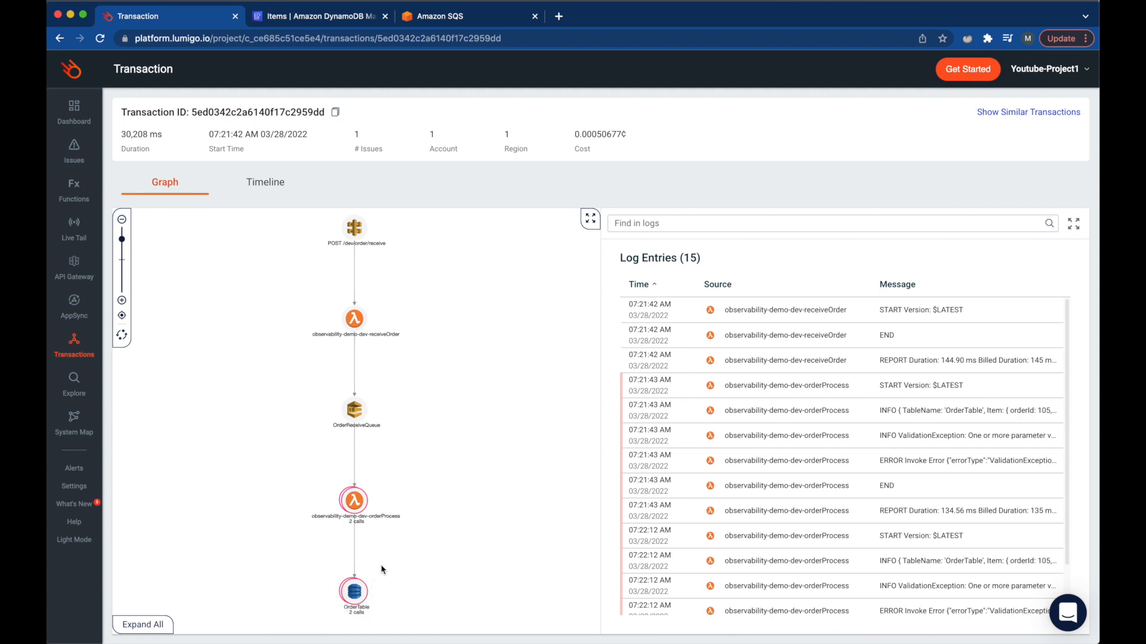
- Open the failing orderProcess details and highlight the orderId type mismatch: expected S, got N
left_click(353, 501)
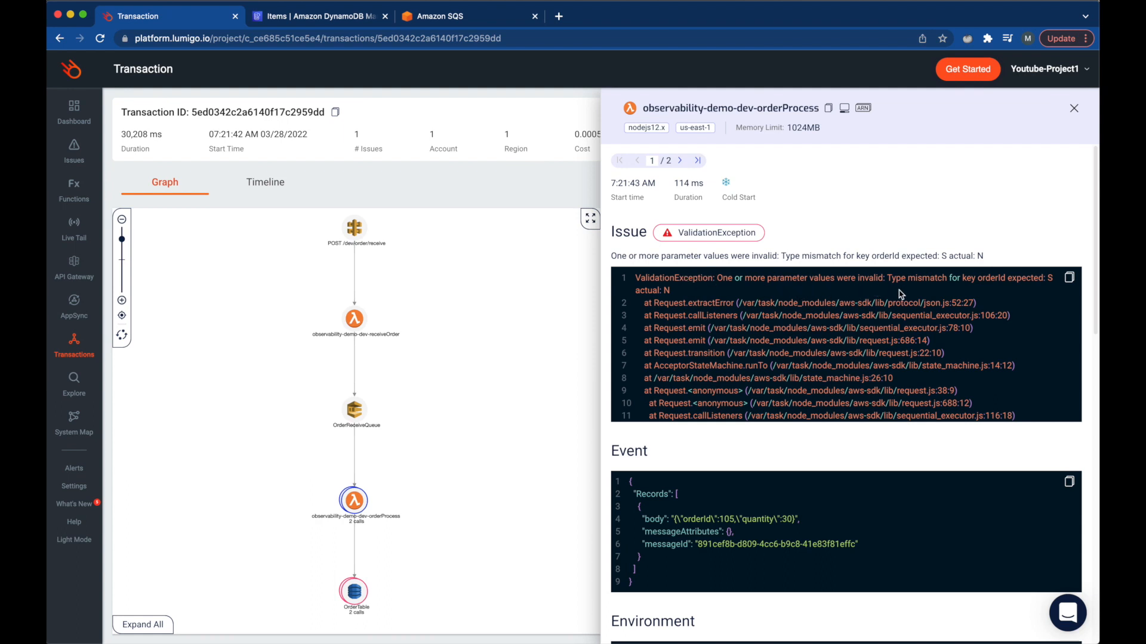
left_click_drag(978, 279, 1055, 280)
left_click_drag(670, 291, 636, 293)
- Mark the OrderTable response's validation error message, then close the details to show log entries
left_click(357, 592)
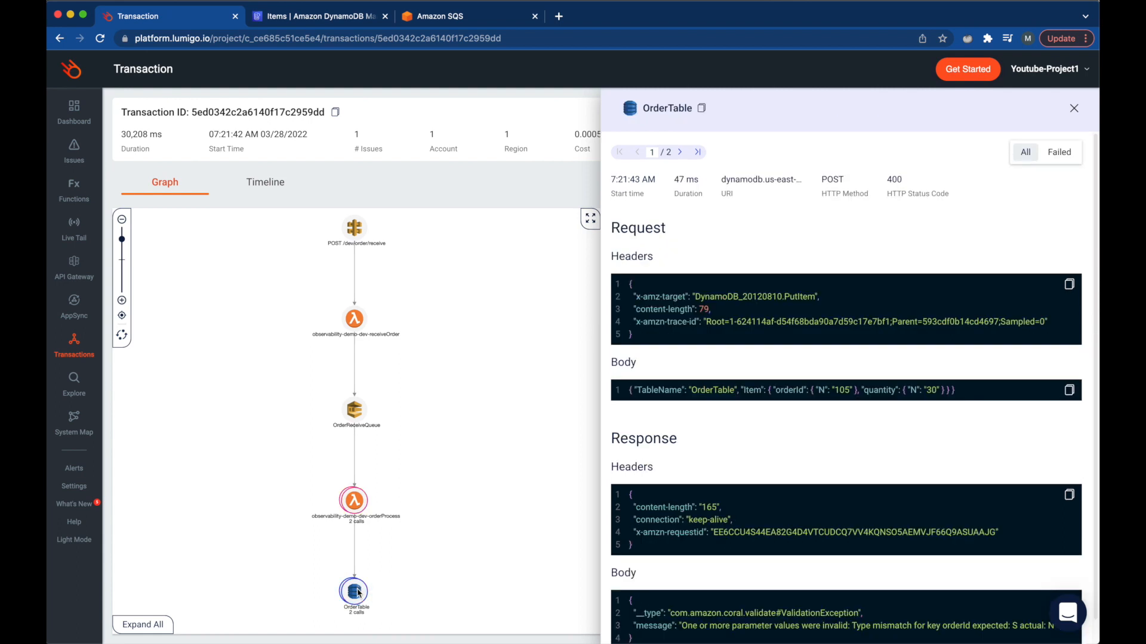
scroll(750, 603, "down", 1)
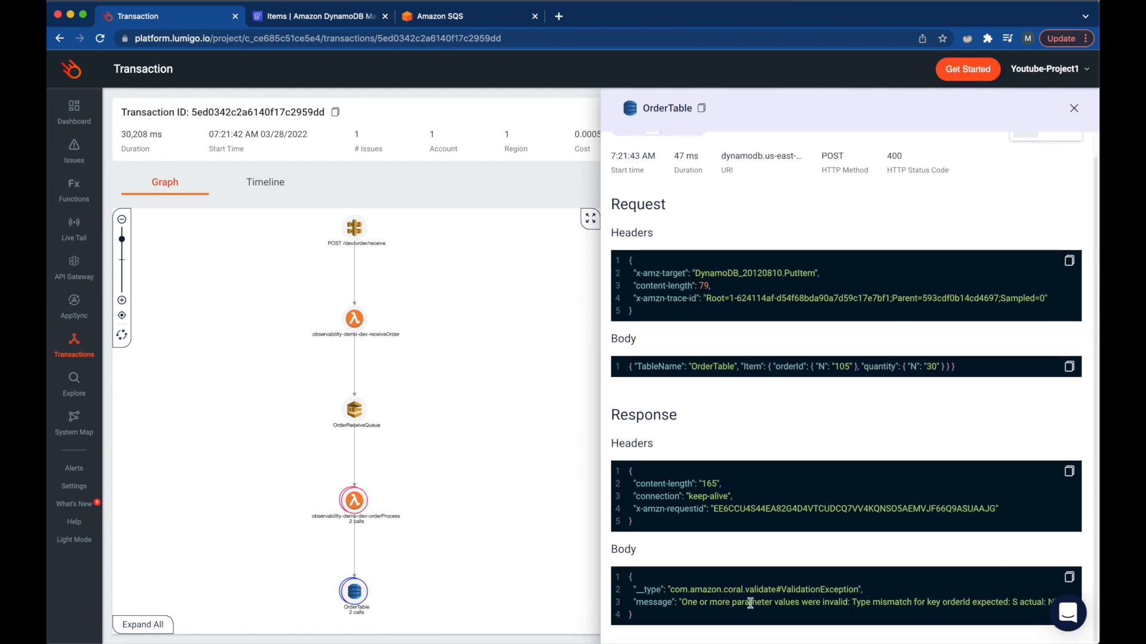
left_click_drag(681, 603, 1031, 602)
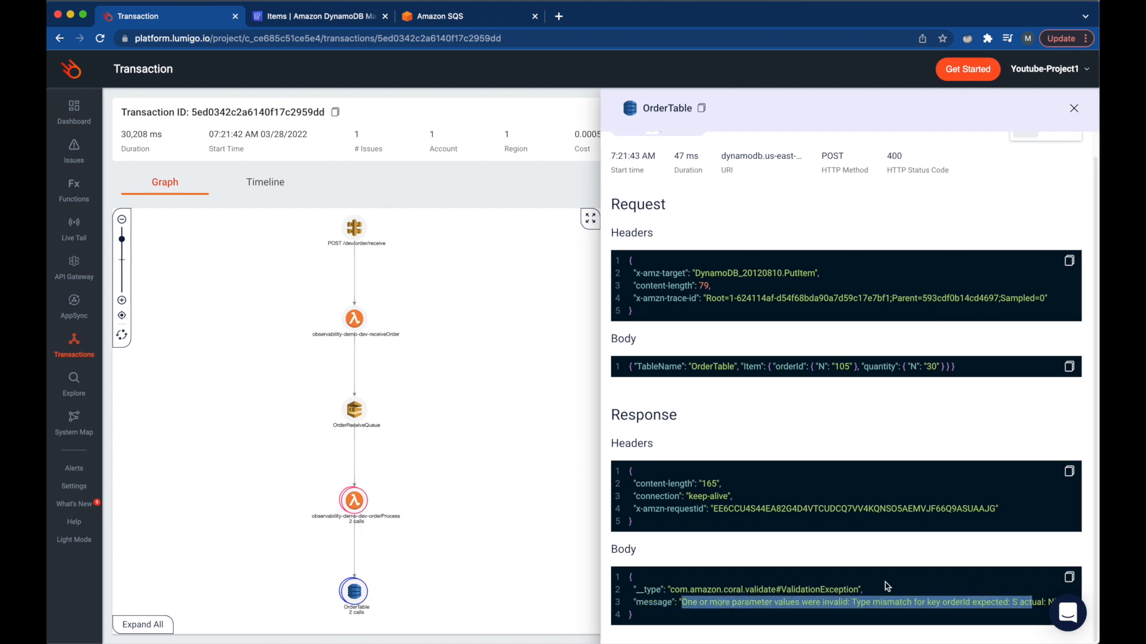
left_click(757, 554)
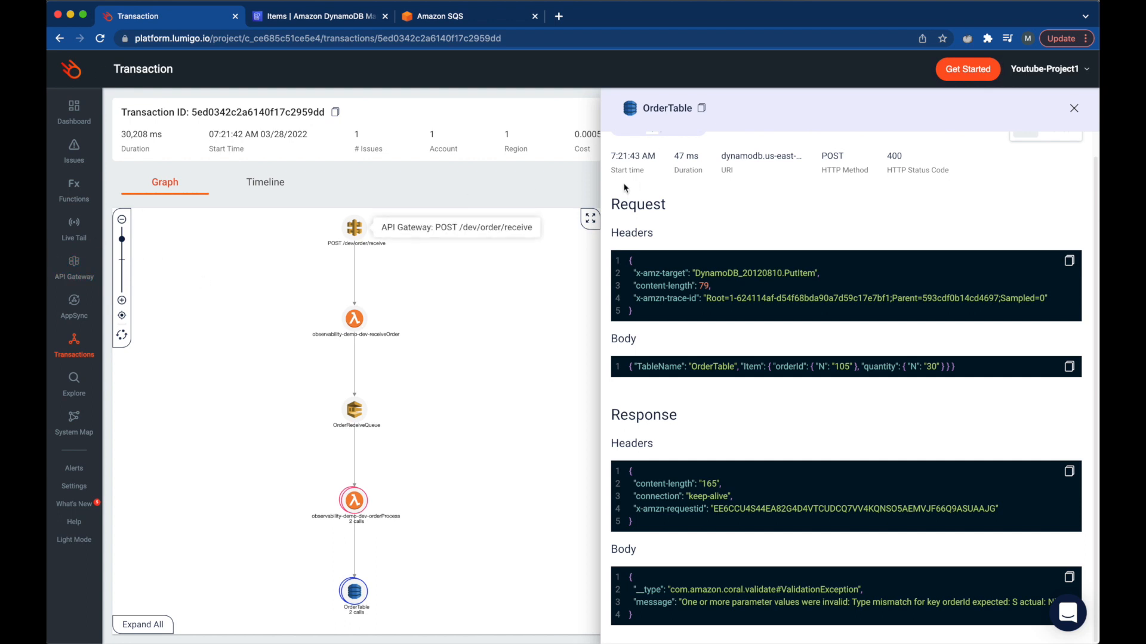
left_click(1074, 108)
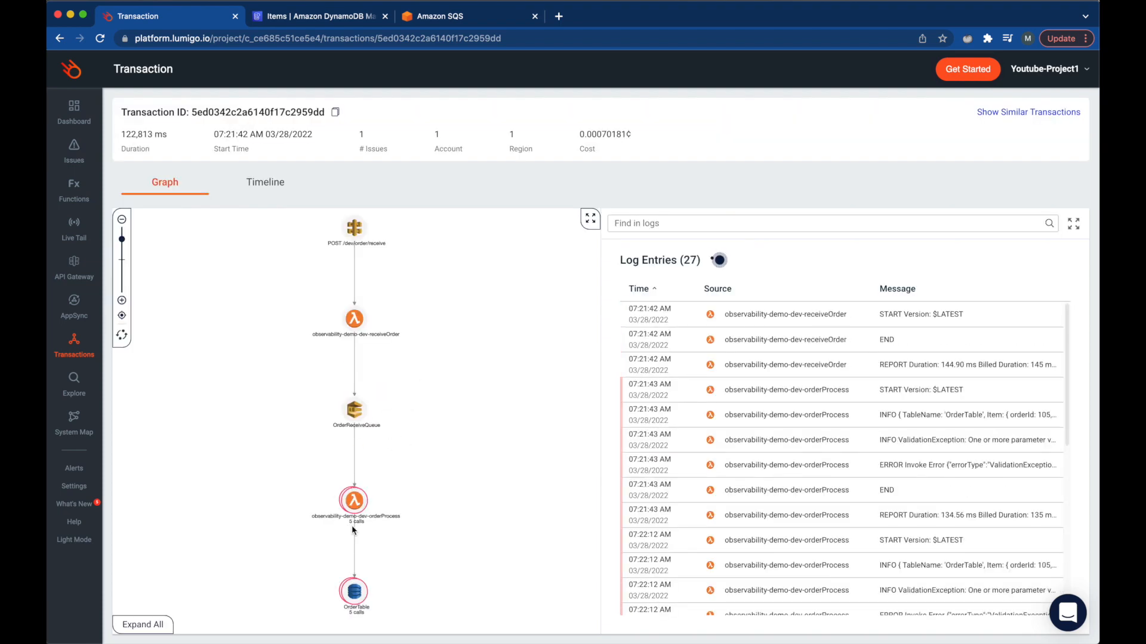
- View the transaction graph full-screen, reload it for new orderProcess calls, then switch to Amazon SQS
left_click(589, 224)
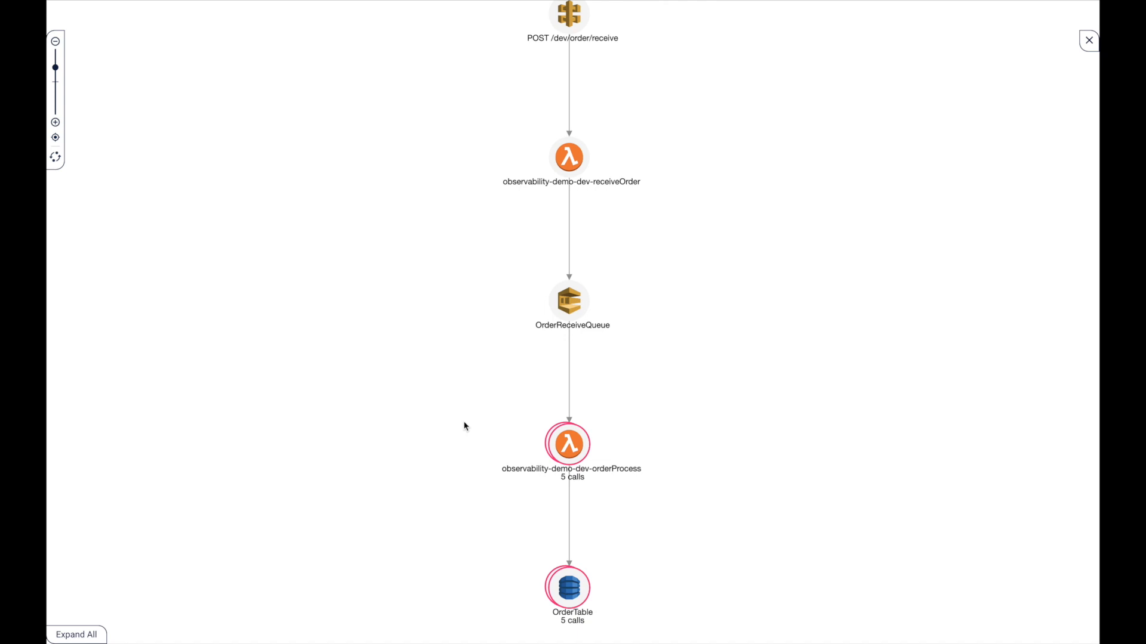
key("Escape")
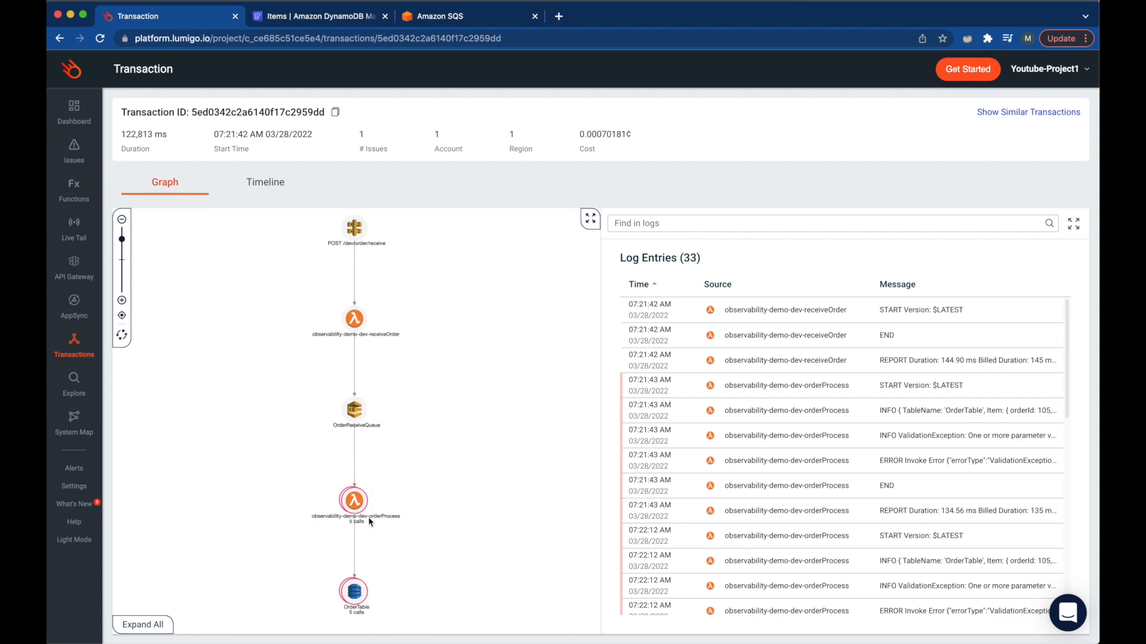
left_click(100, 38)
left_click(477, 15)
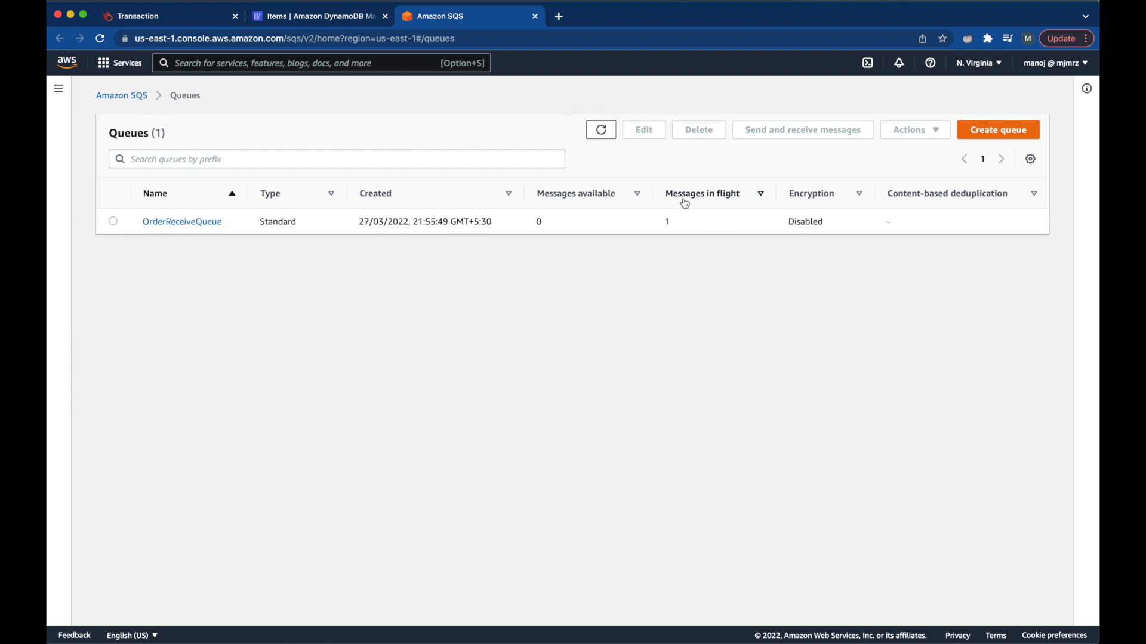
- Purge all messages from OrderReceiveQueue in the SQS console, confirming with 'purge'
left_click(113, 223)
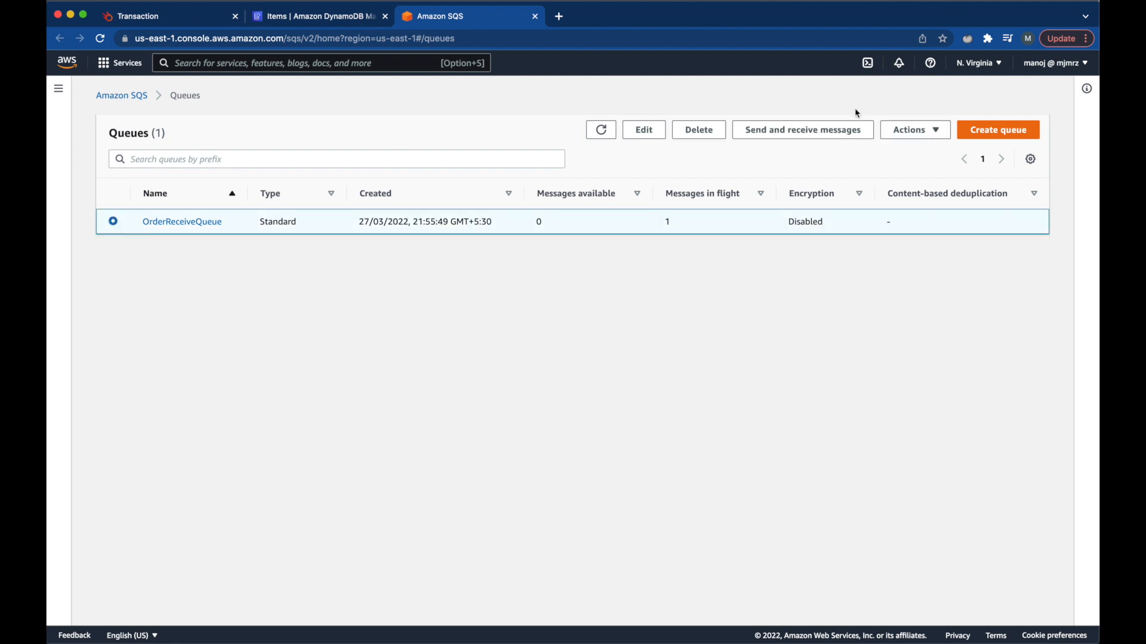
left_click(910, 131)
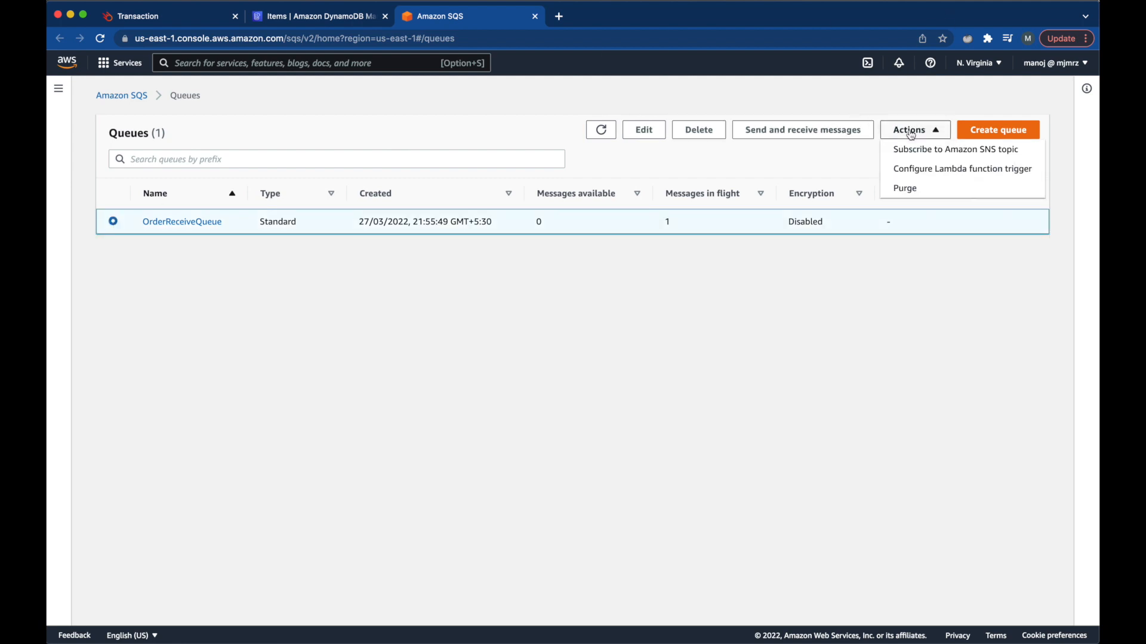
left_click(917, 189)
left_click(500, 383)
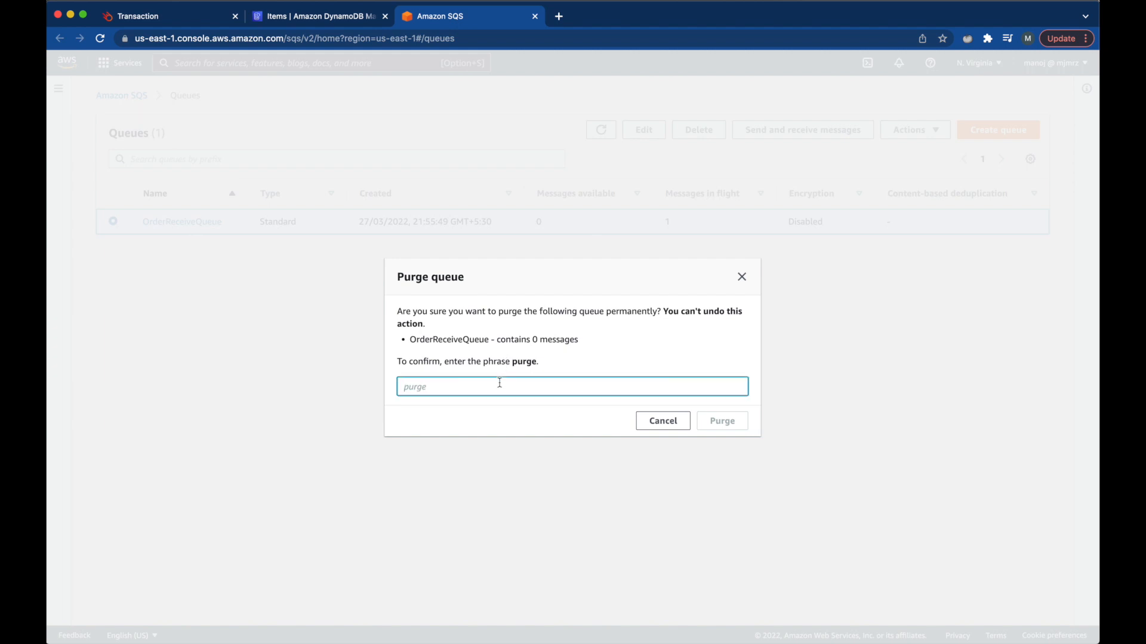
type("purge")
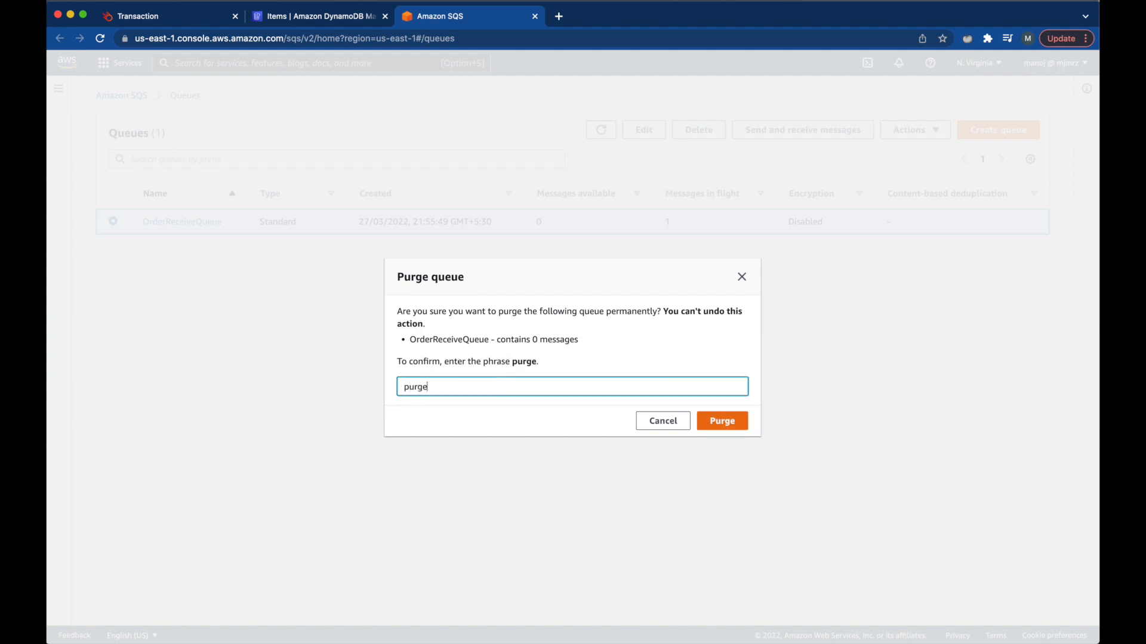
left_click(736, 421)
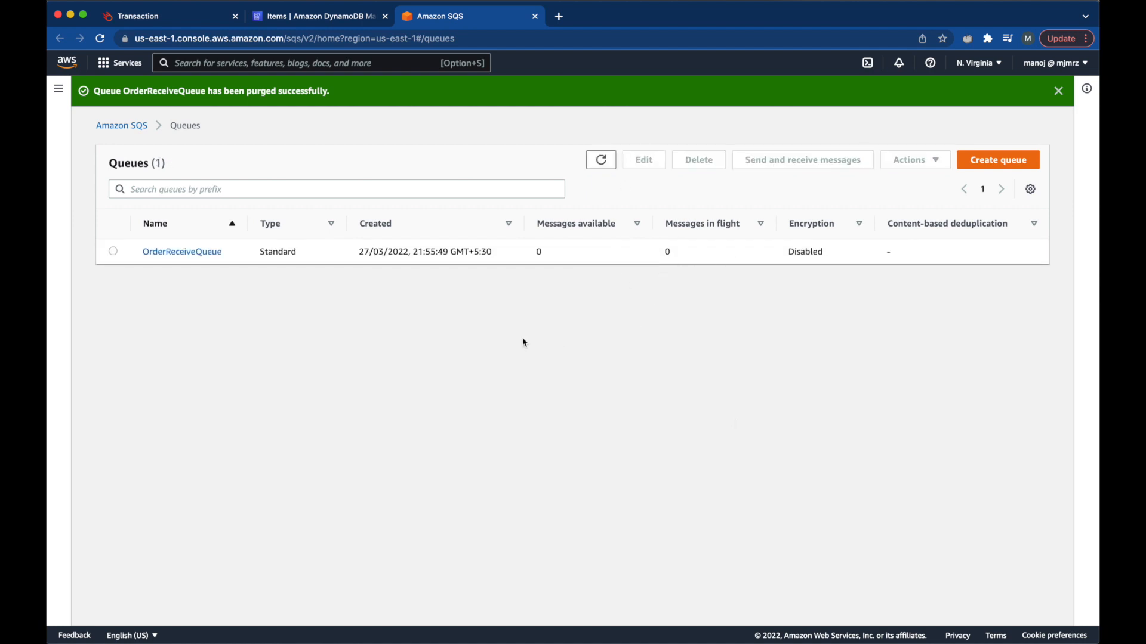
key("super+Tab")
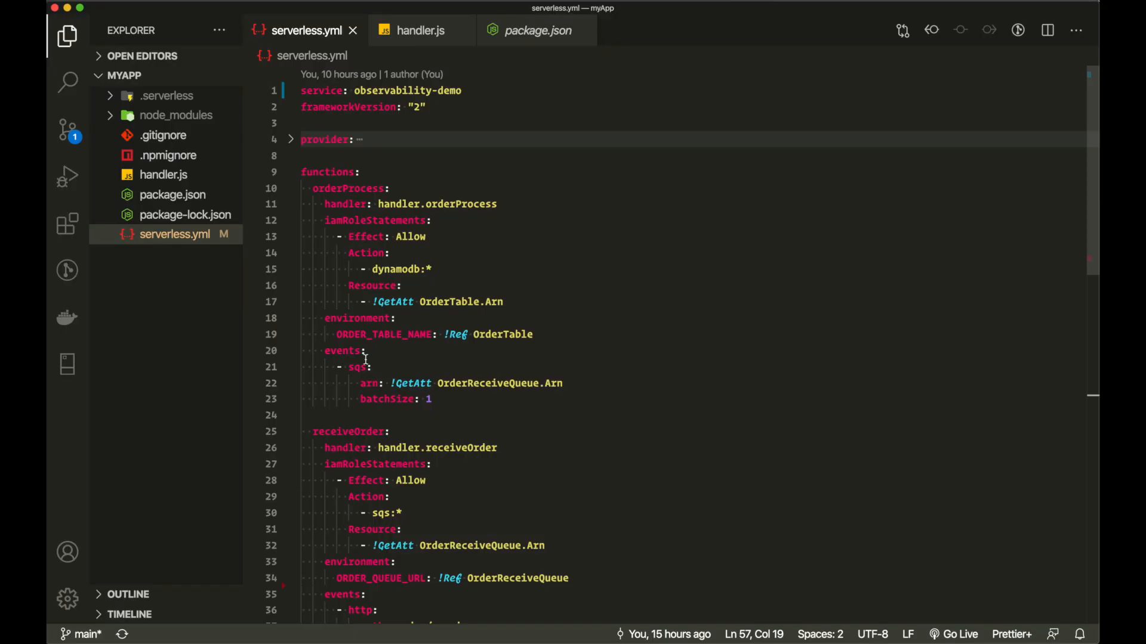
- Duplicate the OrderReceiveQueue resource block directly below the original in serverless.yml
scroll(367, 359, "down", 10)
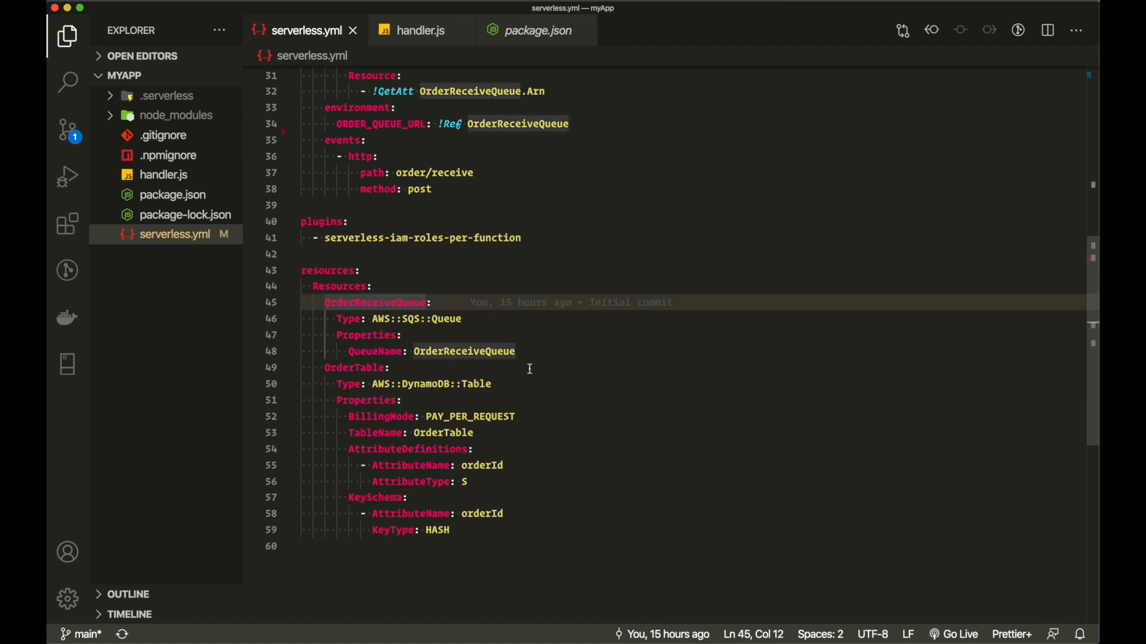
left_click(529, 369)
left_click_drag(517, 351, 326, 303)
key("super+c")
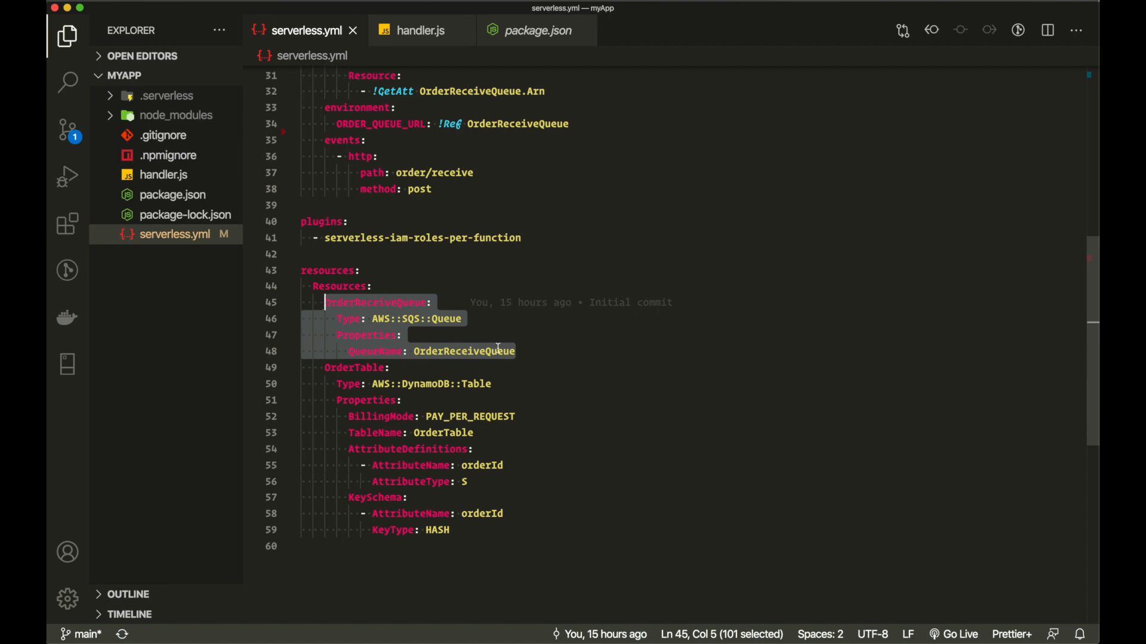
left_click(531, 346)
key("Return")
key("BackSpace")
key("super+v")
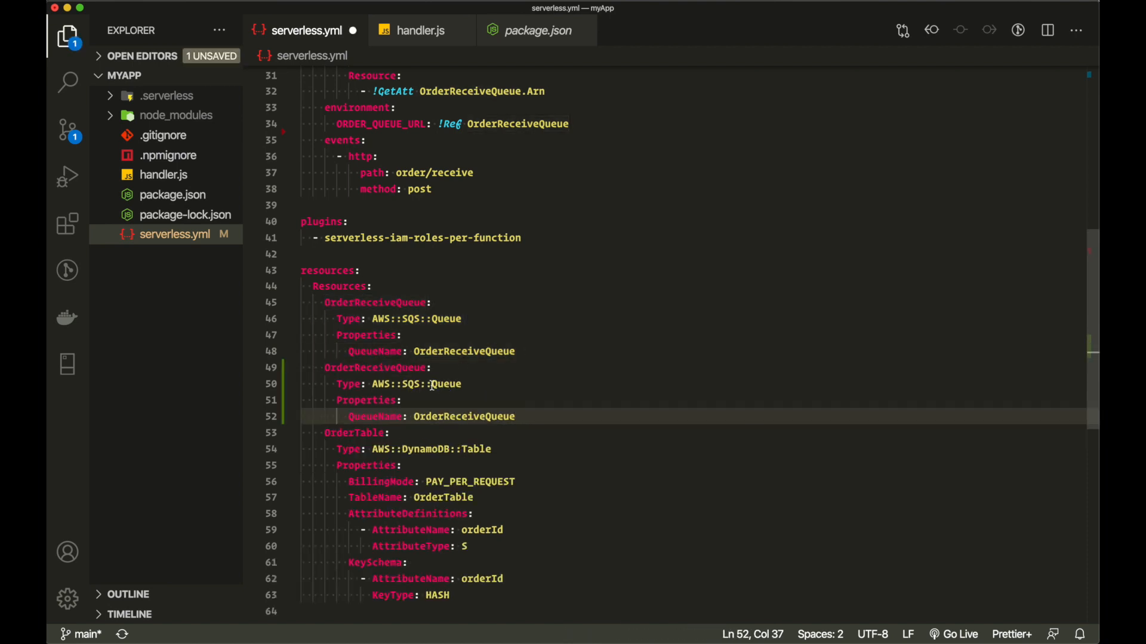
- Rename the copied resource key and its QueueName to OrderReceiveDLQ
double_click(420, 368)
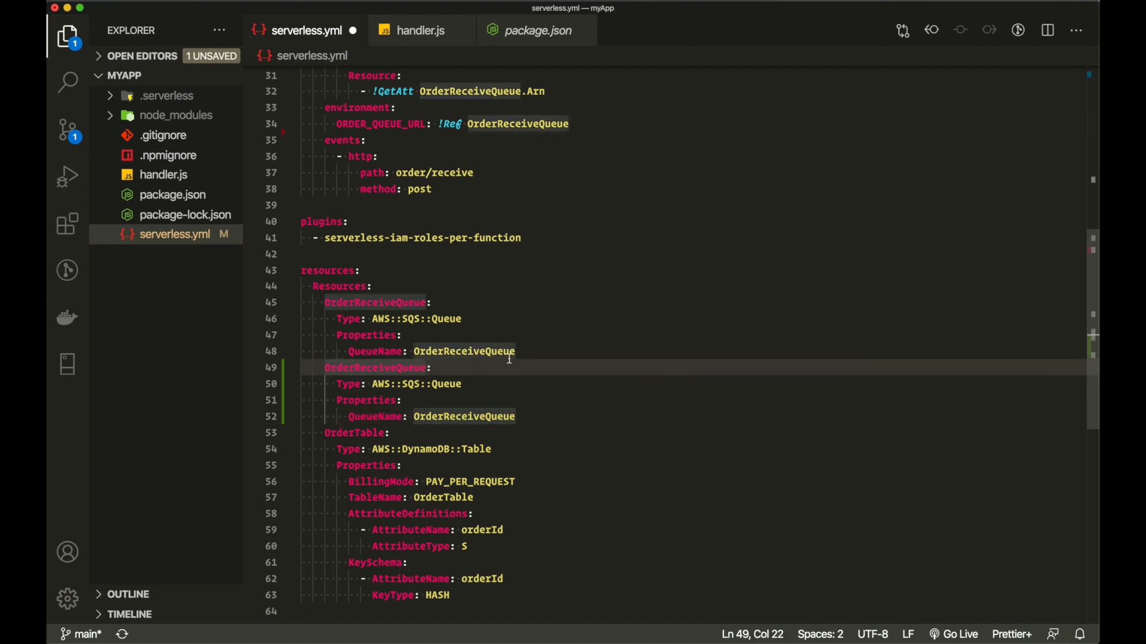
key("BackSpace")
key("BackSpace")
key("BackSpace")
key("BackSpace")
key("BackSpace")
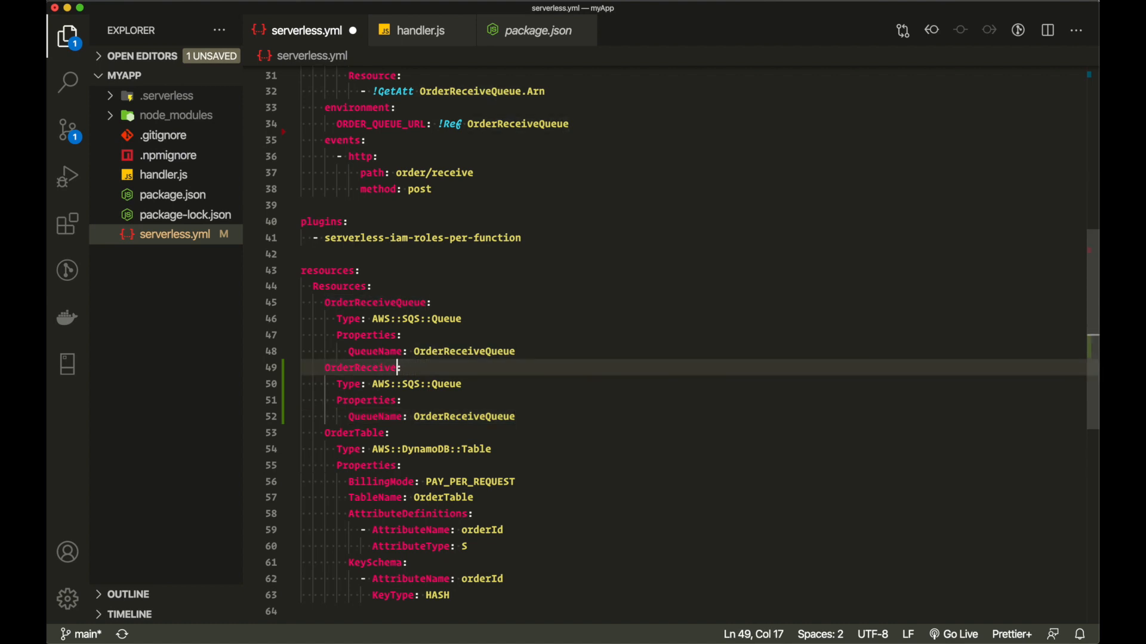
type("DLQ")
left_click_drag(373, 384, 467, 385)
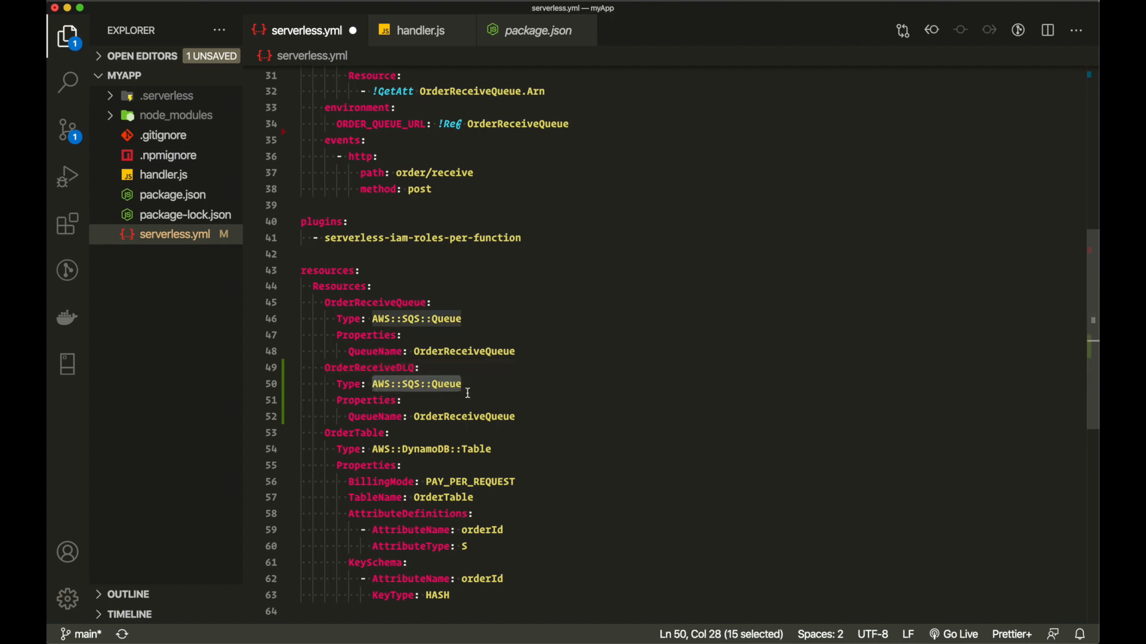
left_click(515, 416)
key("BackSpace")
key("BackSpace")
key("BackSpace")
key("BackSpace")
key("BackSpace")
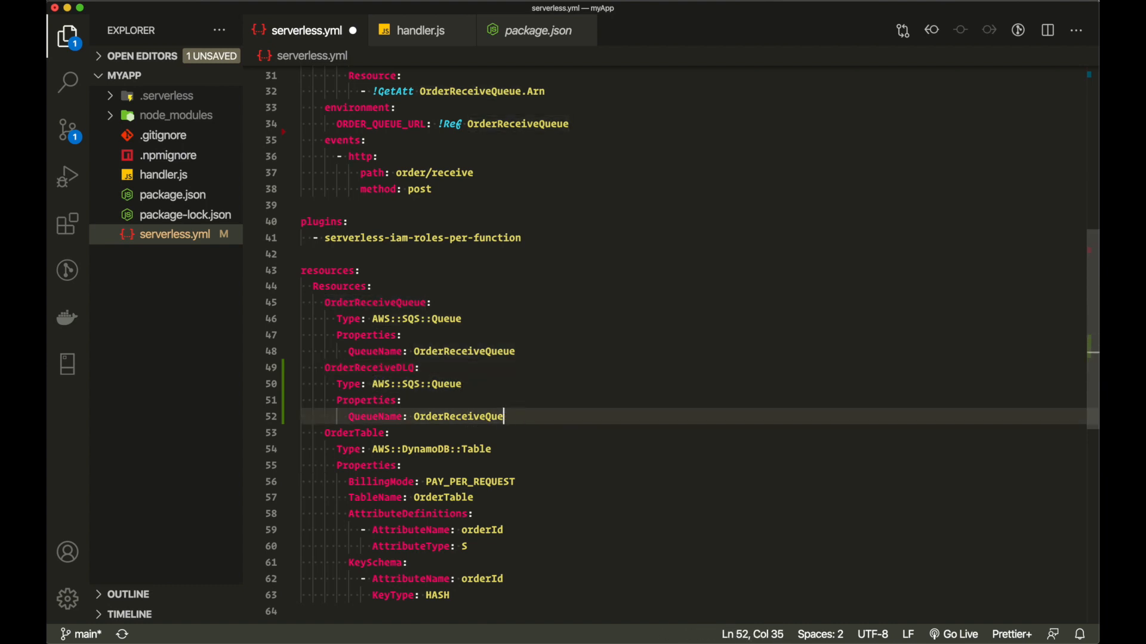
type("DLQ")
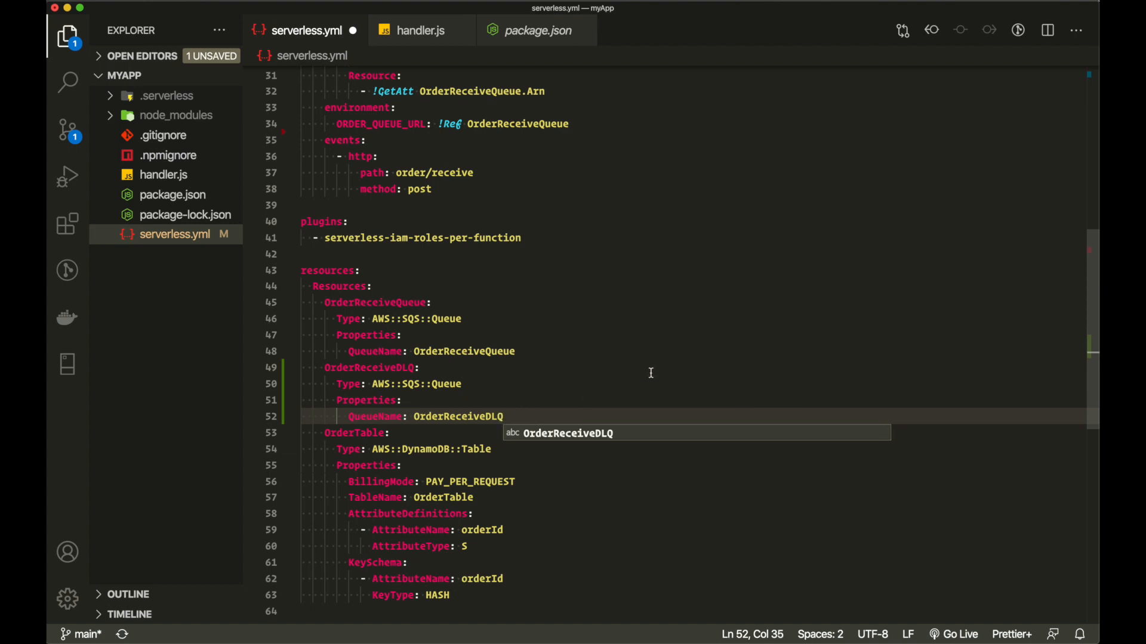
double_click(376, 303)
double_click(372, 300)
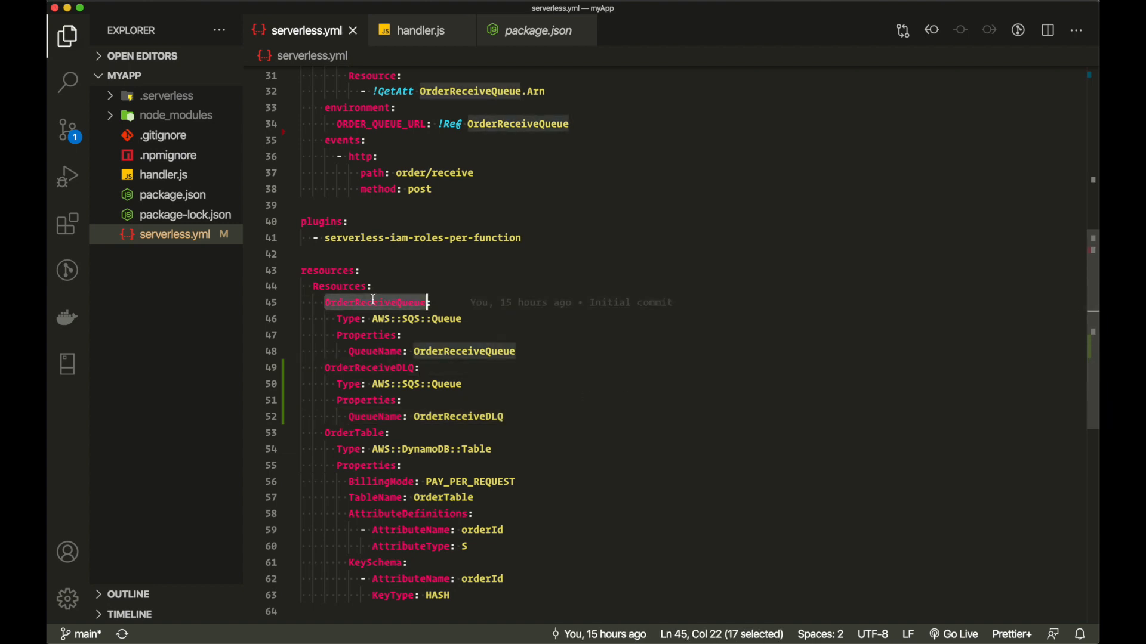
double_click(370, 369)
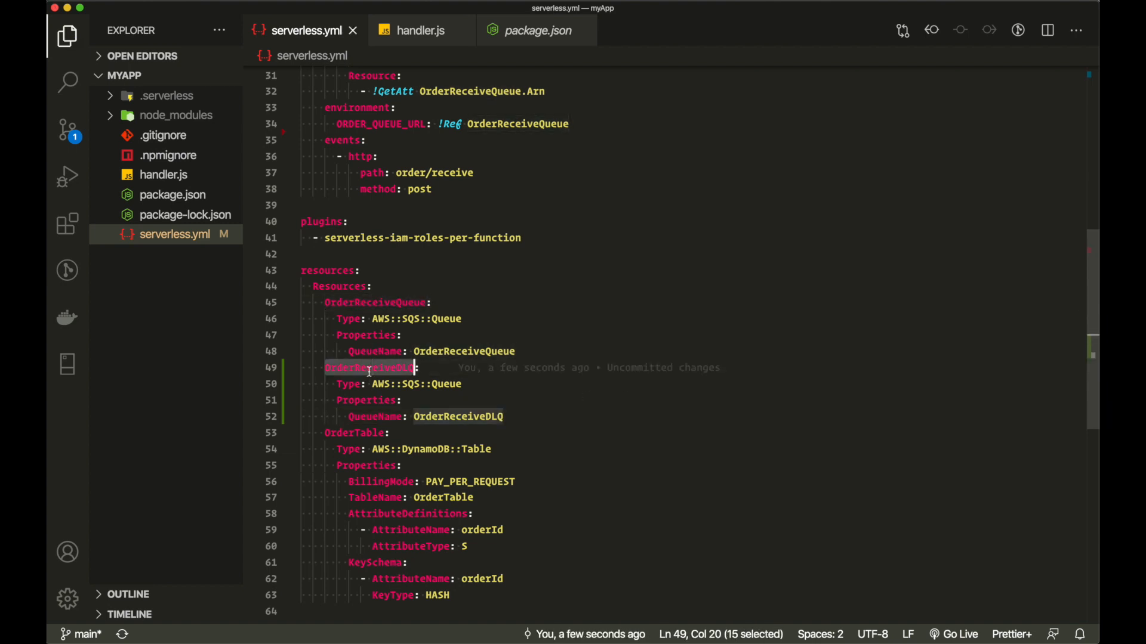
key("super+Tab")
- Search Google for 'sqs cloud' and open the AWS::SQS::Queue CloudFormation reference page
left_click(558, 17)
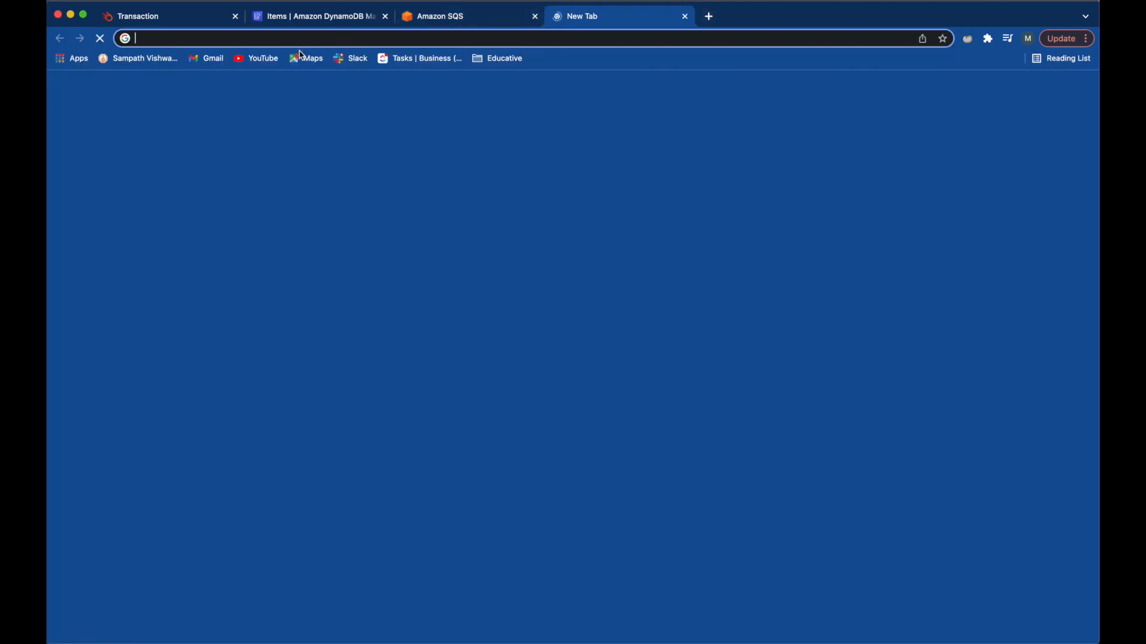
type("sqs ")
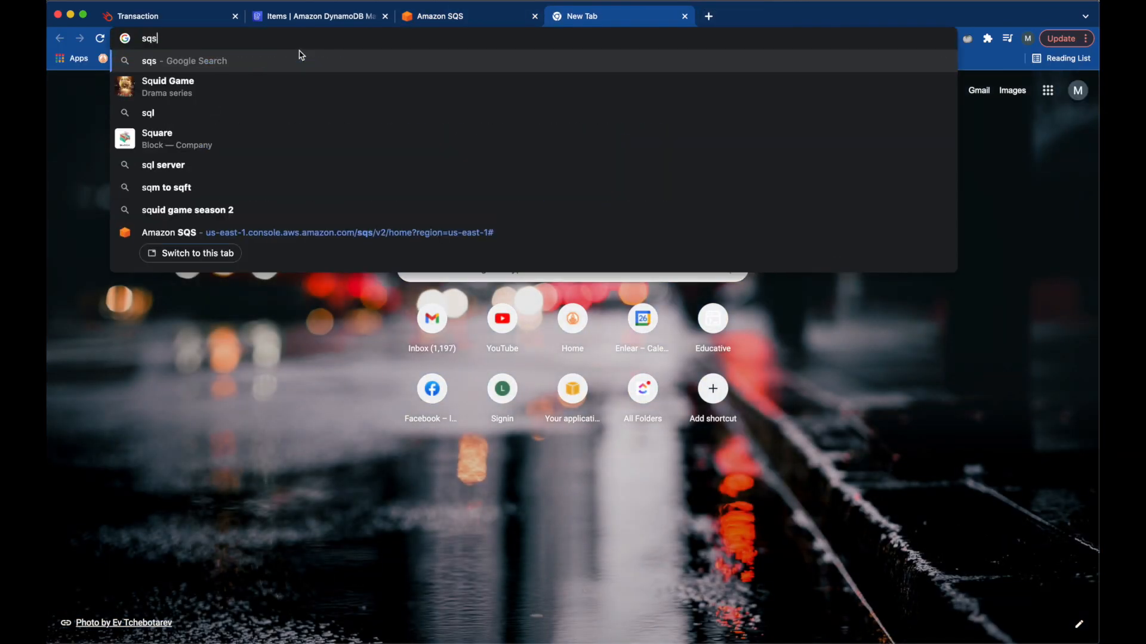
type("cloud")
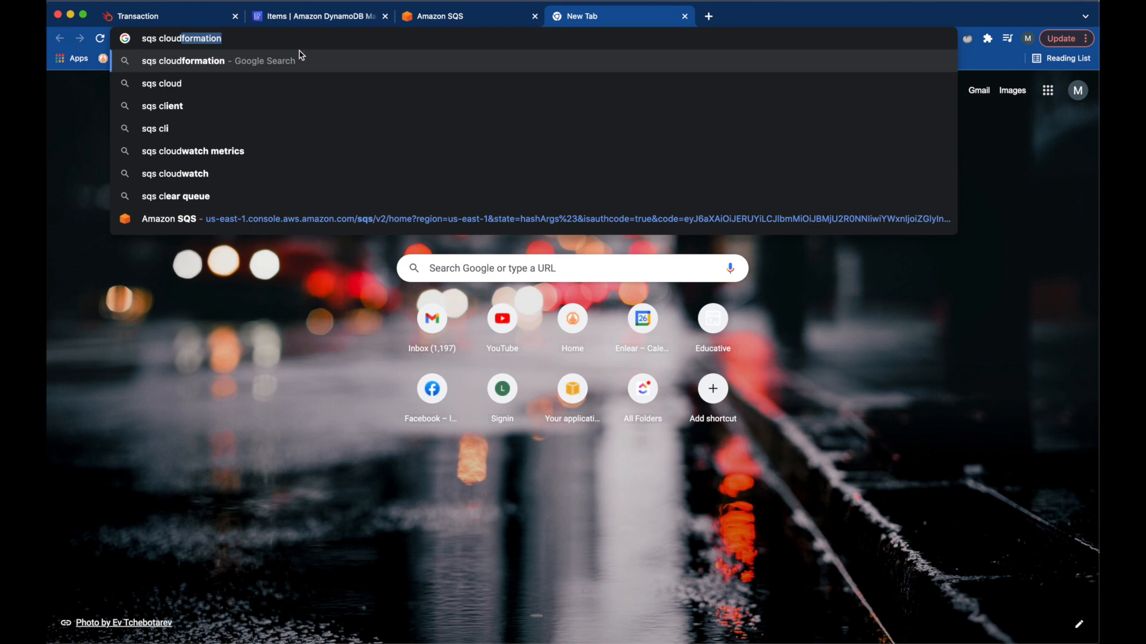
key("Return")
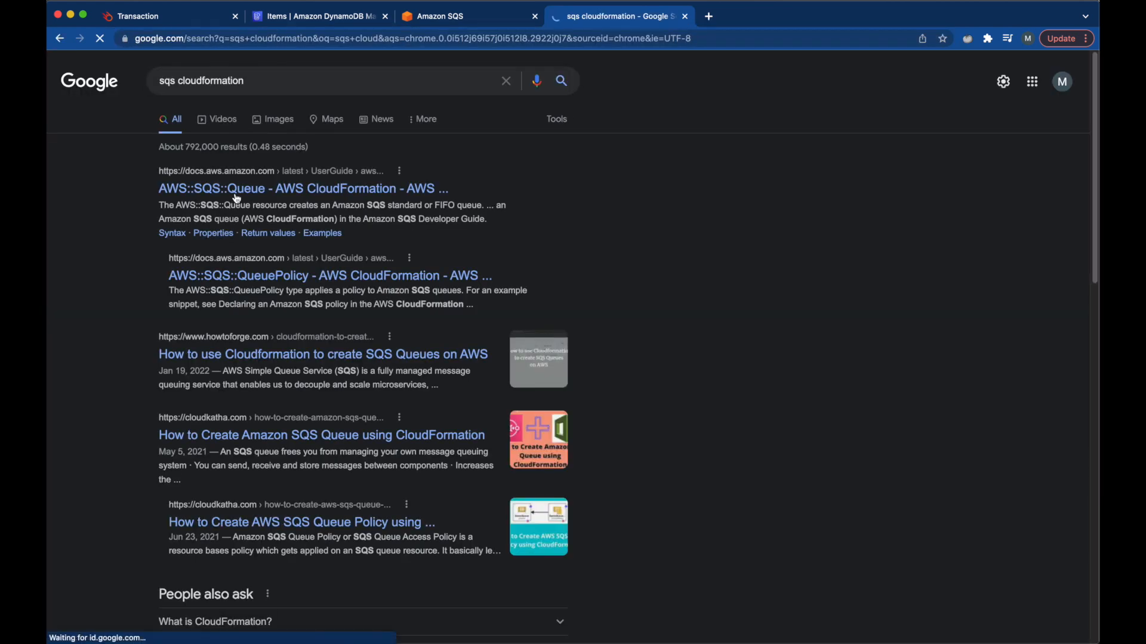
left_click(239, 188)
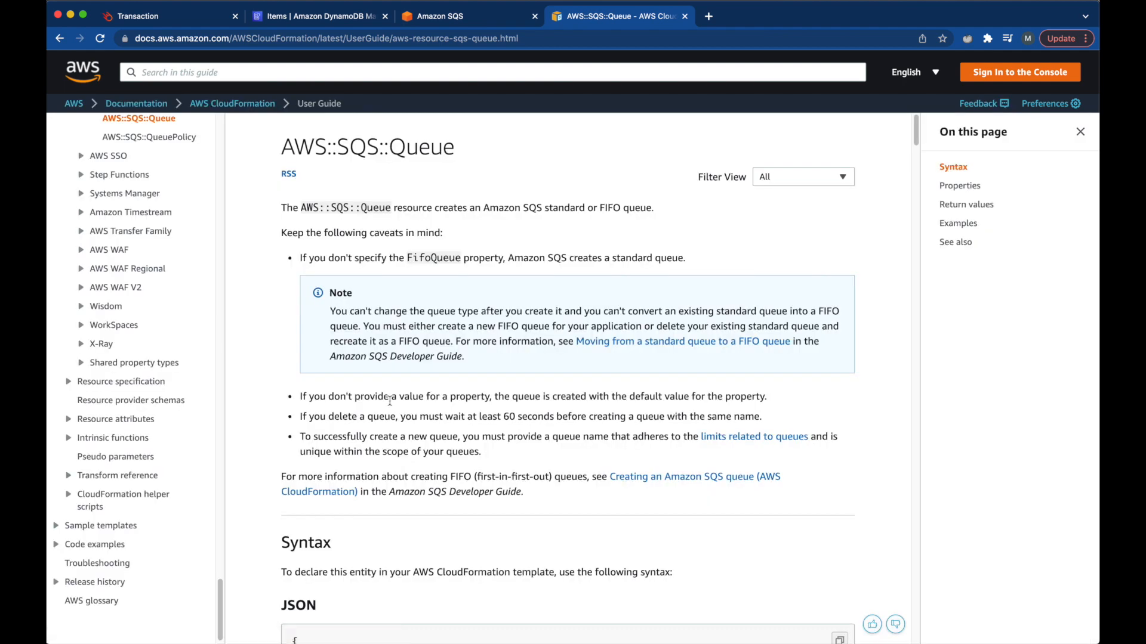
scroll(466, 516, "down", 5)
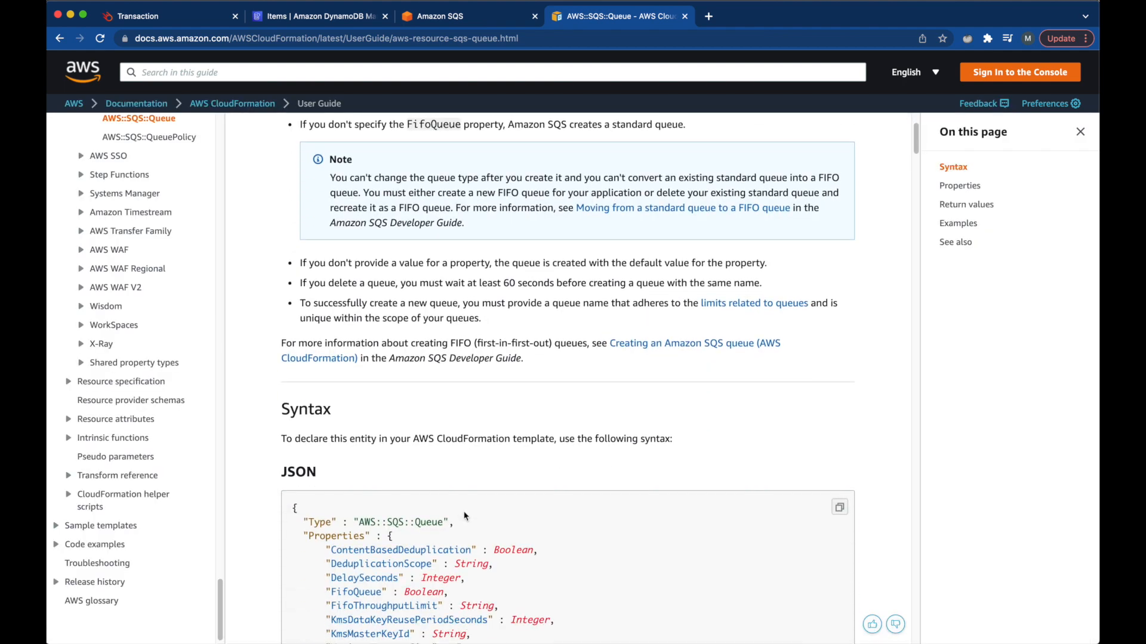
scroll(465, 516, "down", 5)
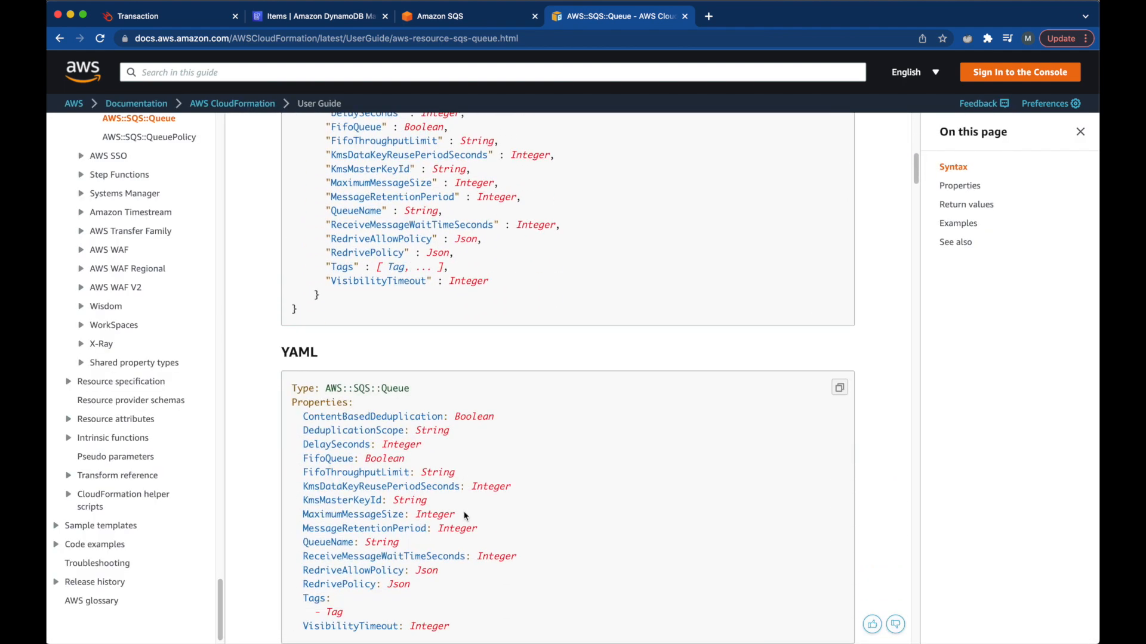
scroll(465, 516, "down", 2)
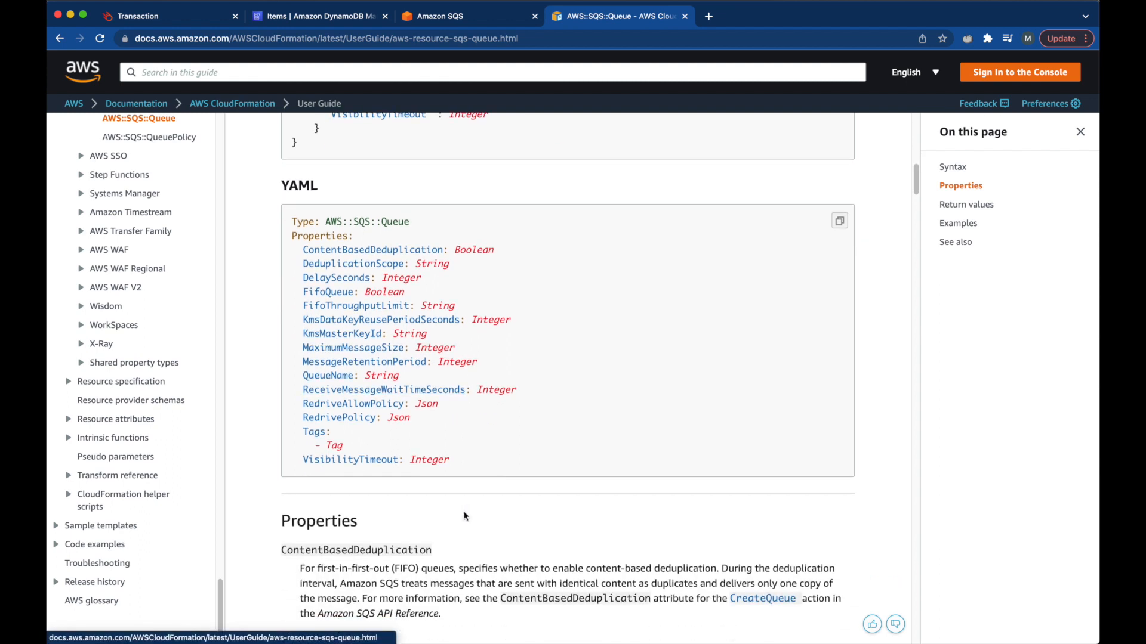
- Find RedrivePolicy with its deadLetterTargetArn and maxReceiveCount parameters, and copy RedrivePolicy
left_click(333, 425)
double_click(316, 120)
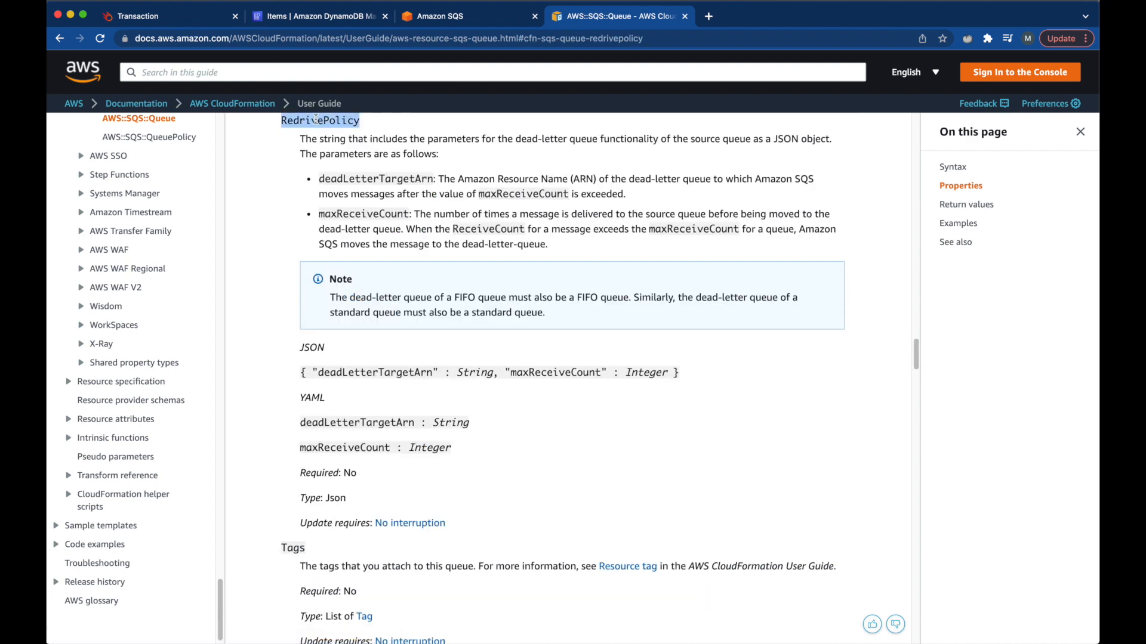
double_click(359, 421)
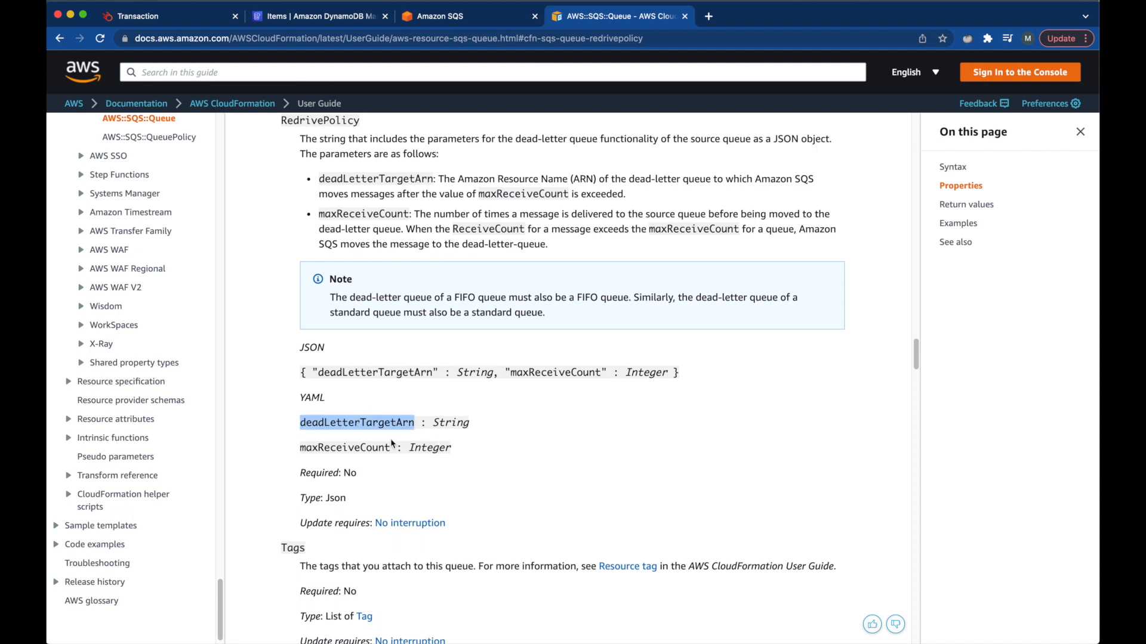
double_click(358, 449)
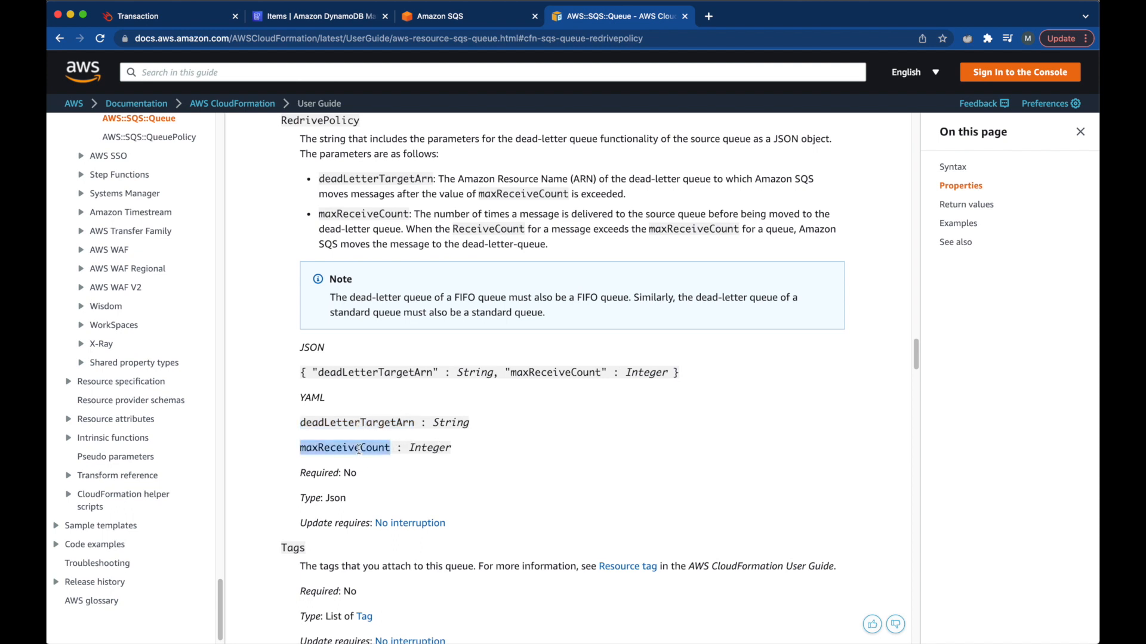
double_click(318, 121)
key("super+c")
key("ctrl+Left")
key("ctrl+Left")
- Add a RedrivePolicy: entry under OrderReceiveQueue's QueueName line
left_click(354, 302)
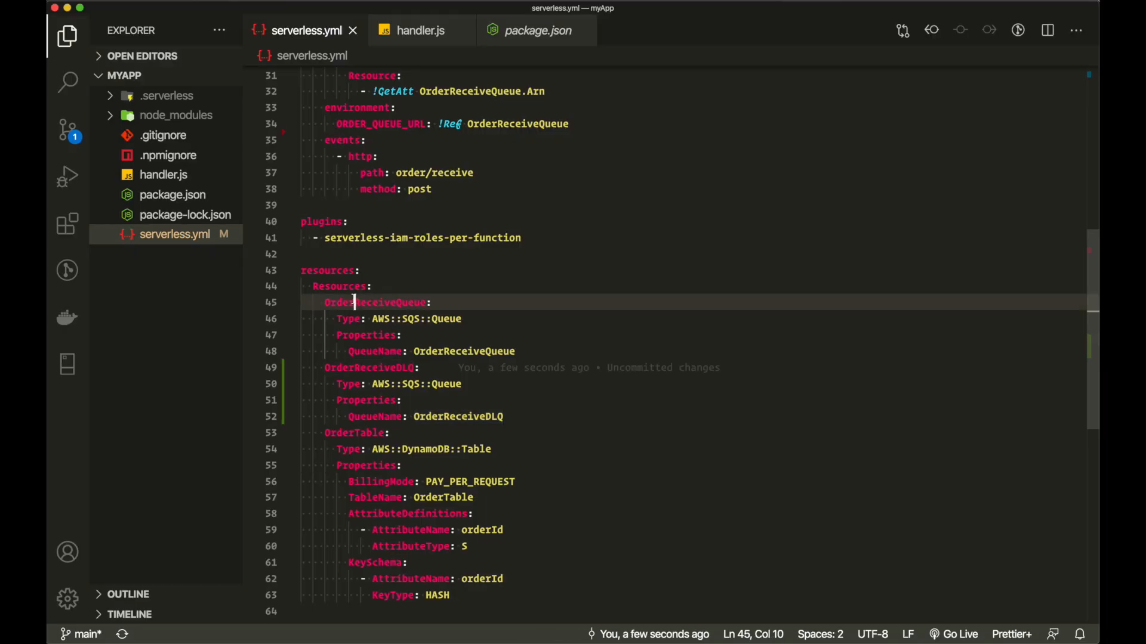
left_click(525, 348)
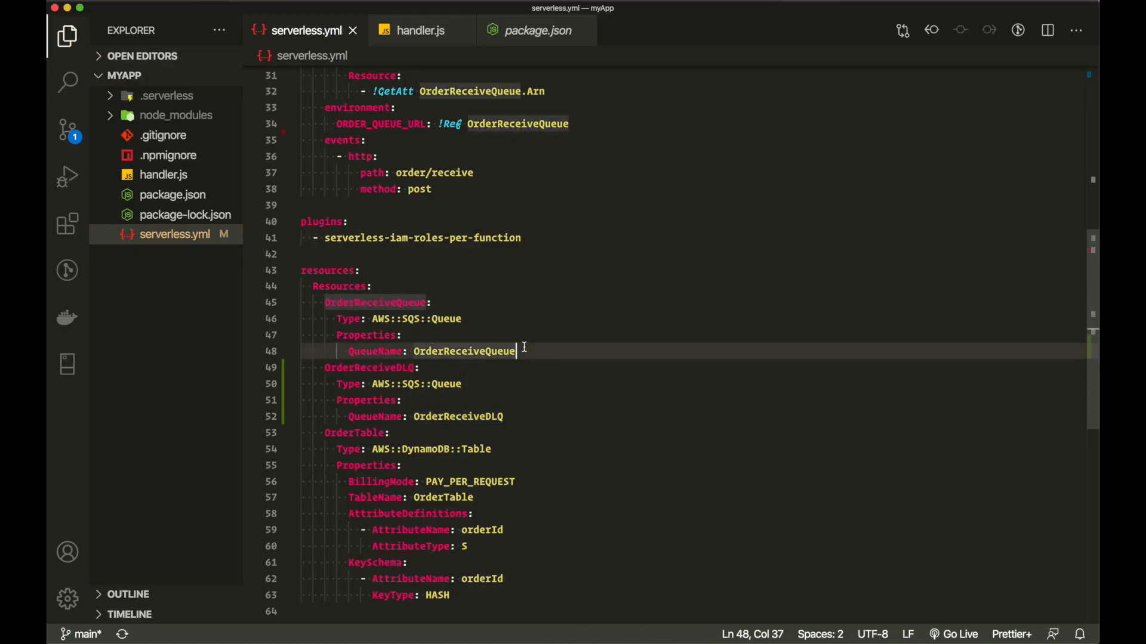
key("Return")
key("super+v")
type(":")
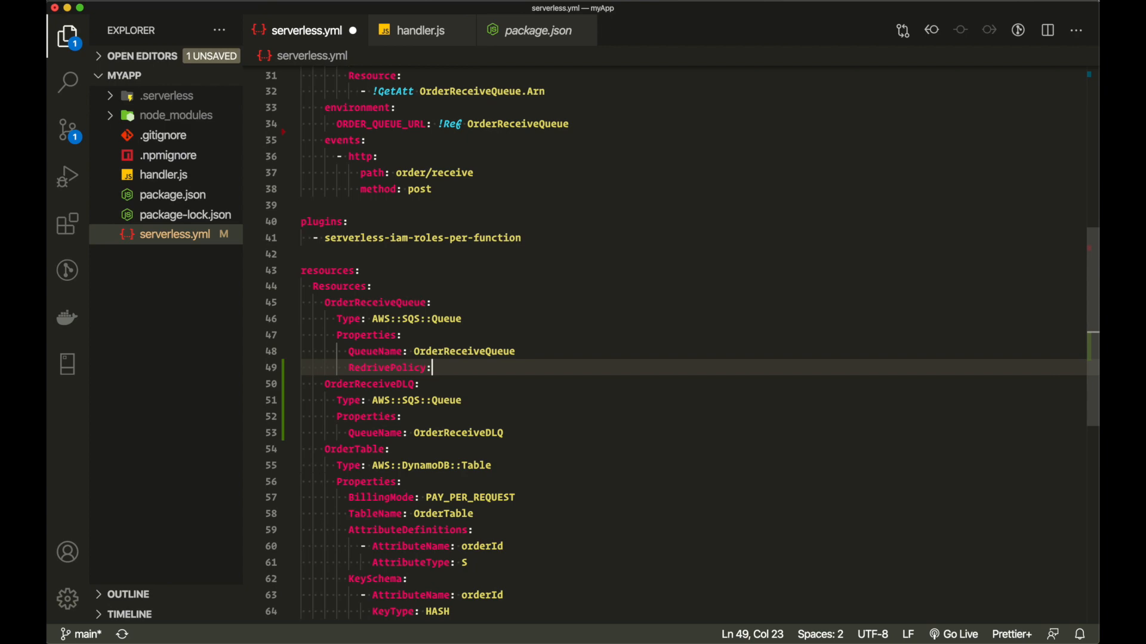
key("Return")
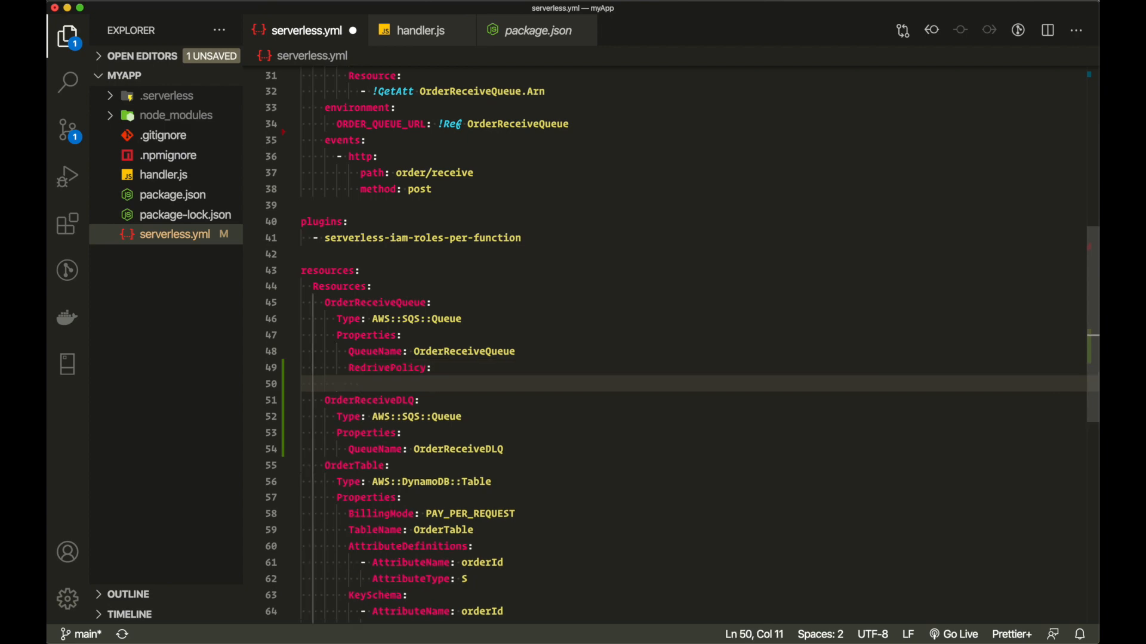
- Set deadLetterTargetArn: !GetAtt OrderReceiveDLQ.Arn under RedrivePolicy
key("super+Tab")
key("super+c")
key("super+Tab")
key("super+v")
type(": ")
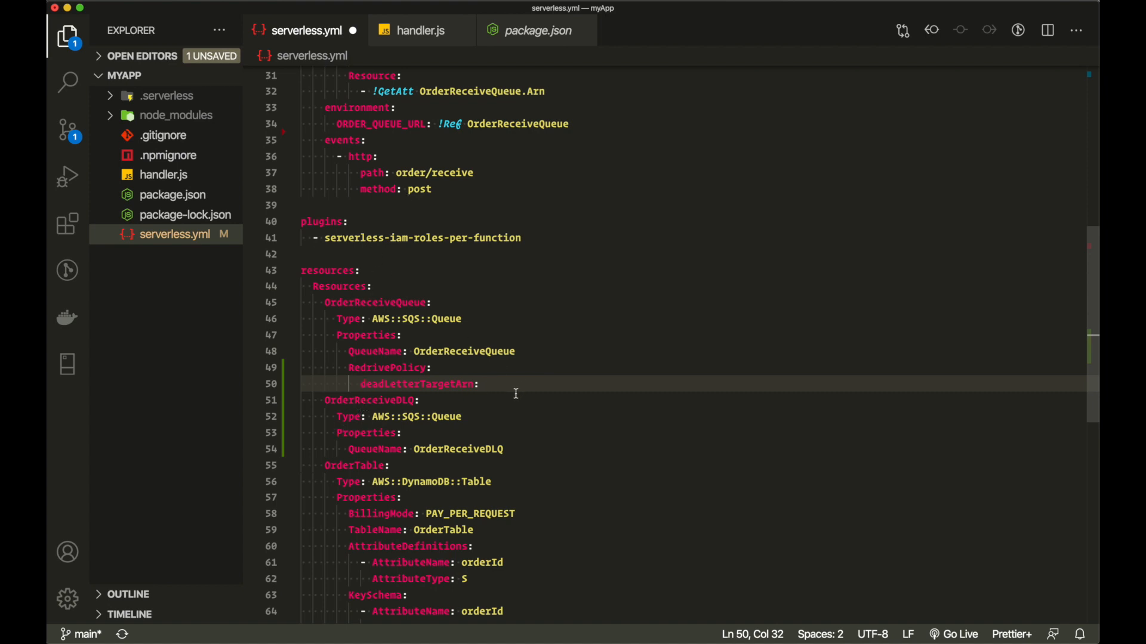
type("!")
key("Return")
double_click(382, 412)
double_click(383, 401)
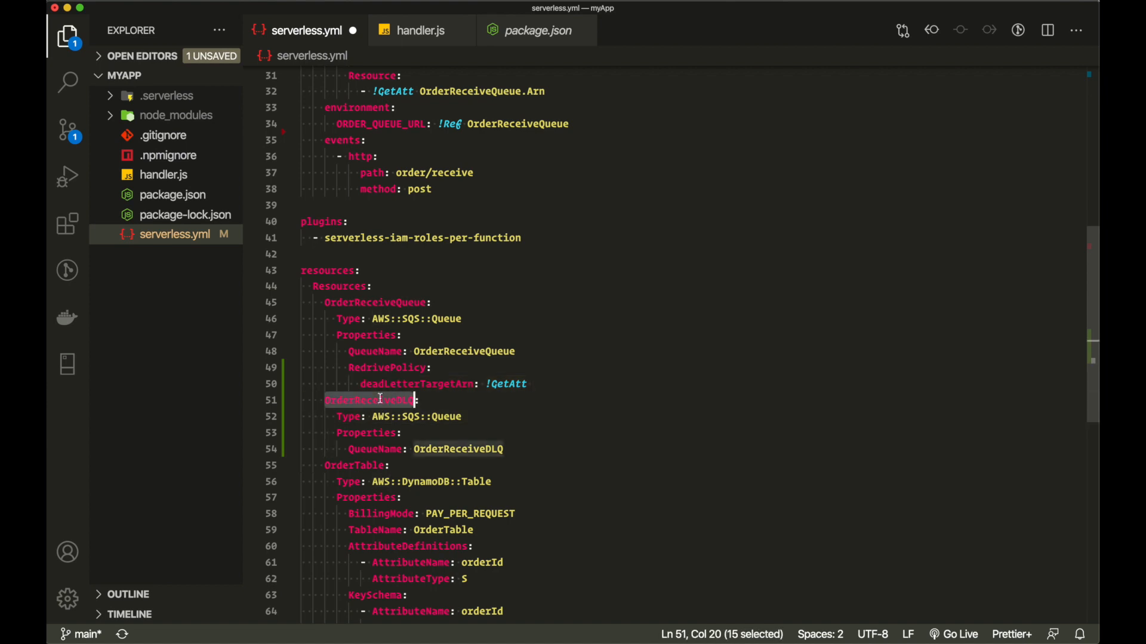
key("ctrl+c")
left_click(536, 377)
key("ctrl+v")
type(".")
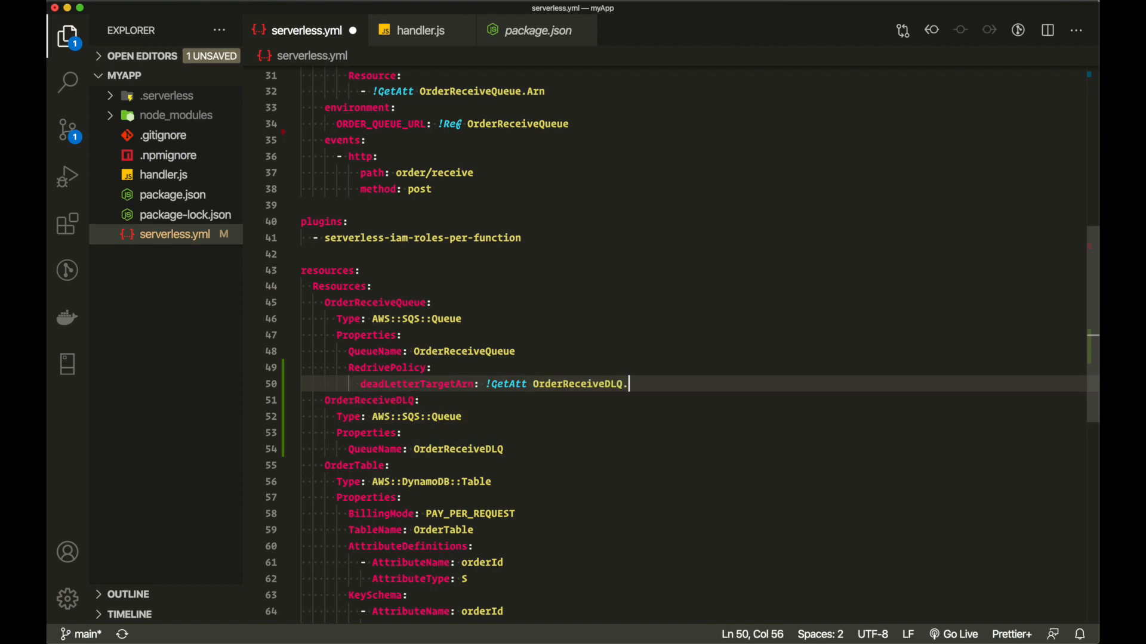
type("Arn")
key("Return")
- Add maxReceiveCount: 1 under RedrivePolicy and save serverless.yml
key("ctrl+Right")
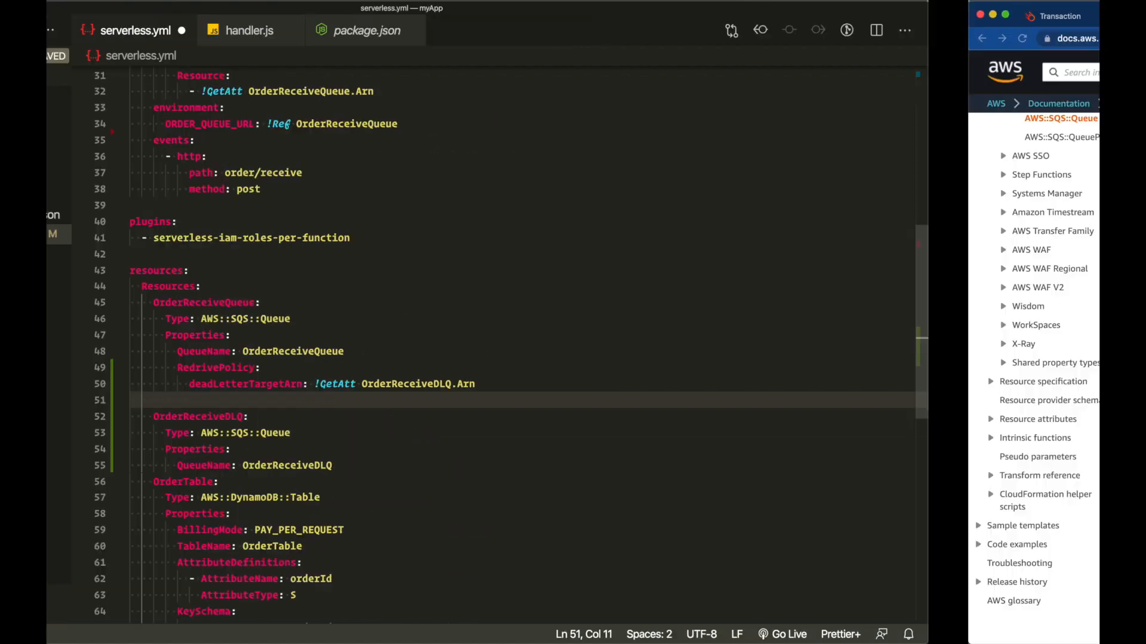
double_click(373, 449)
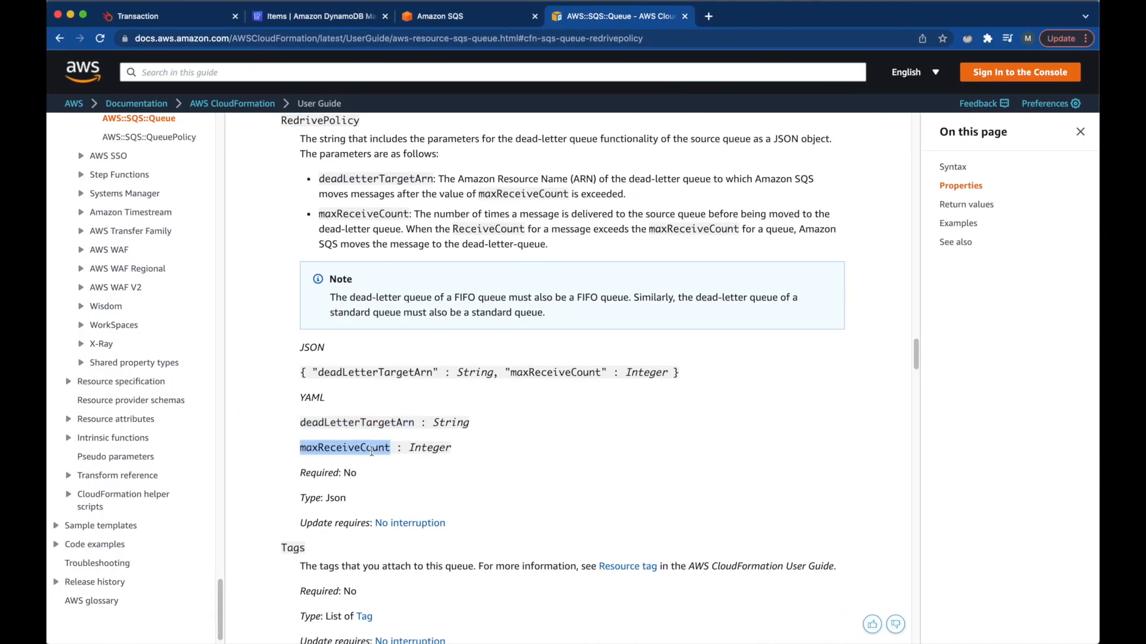
key("ctrl+c")
key("ctrl+Left")
key("ctrl+v")
type(":")
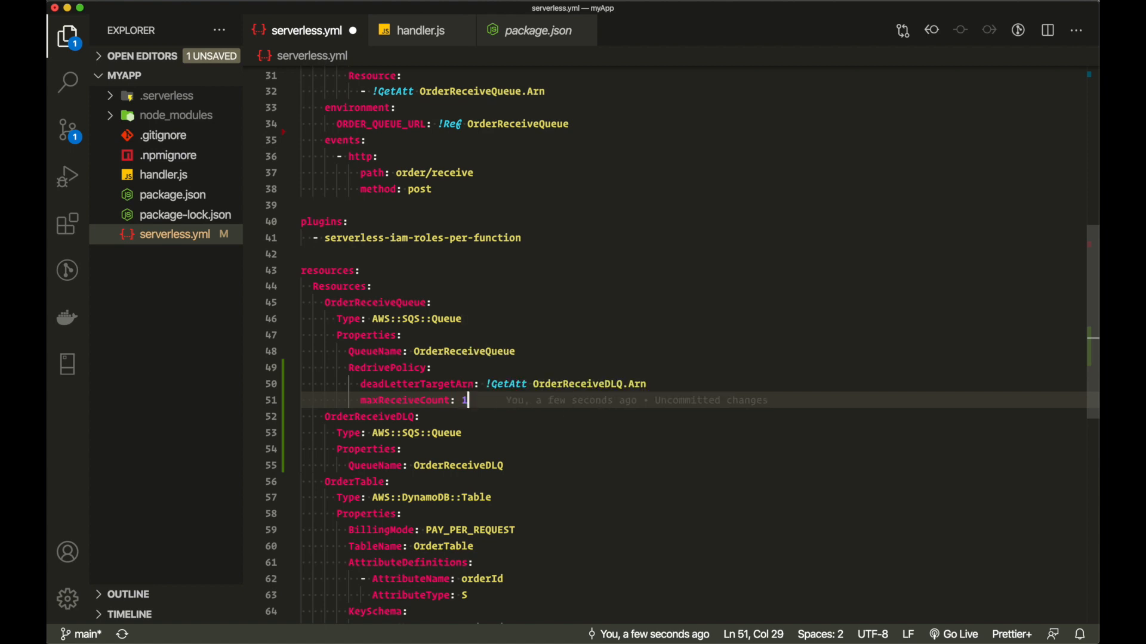
type("1")
key("super+s")
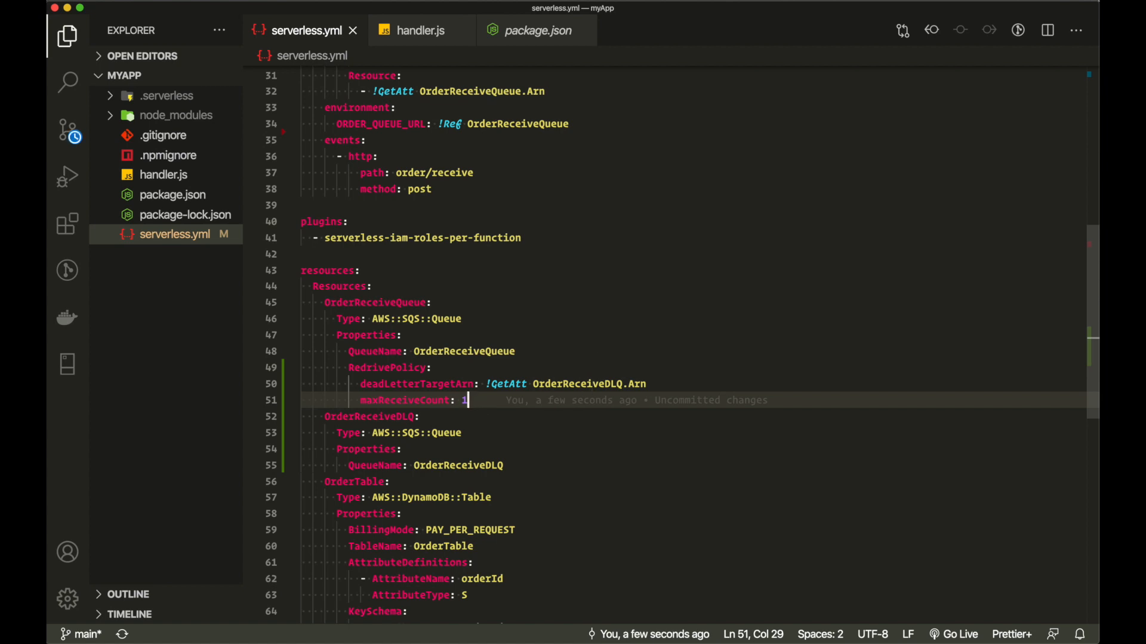
- Rerun sls deploy in the integrated terminal to update the observability-demo-dev stack
key("ctrl+grave")
key("Up")
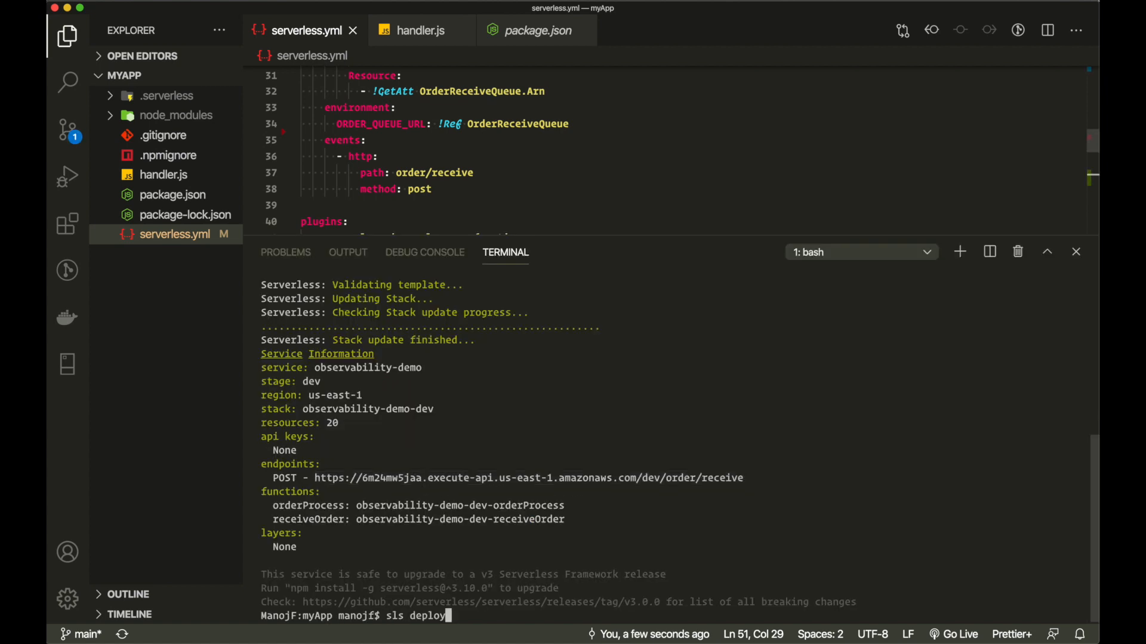
key("Return")
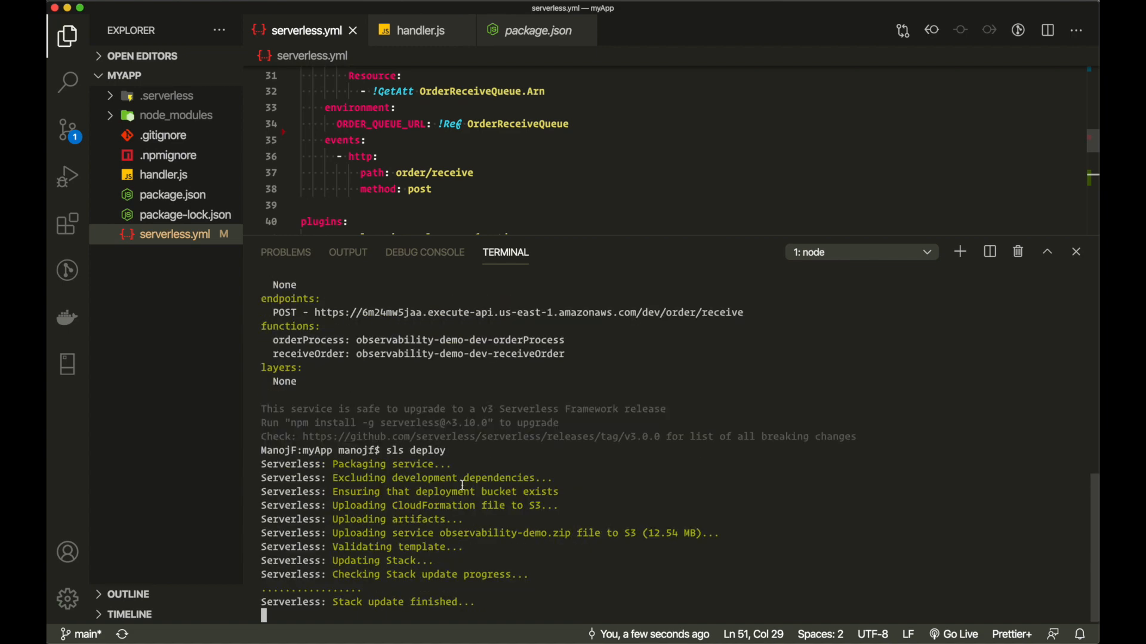
key("ctrl+Up")
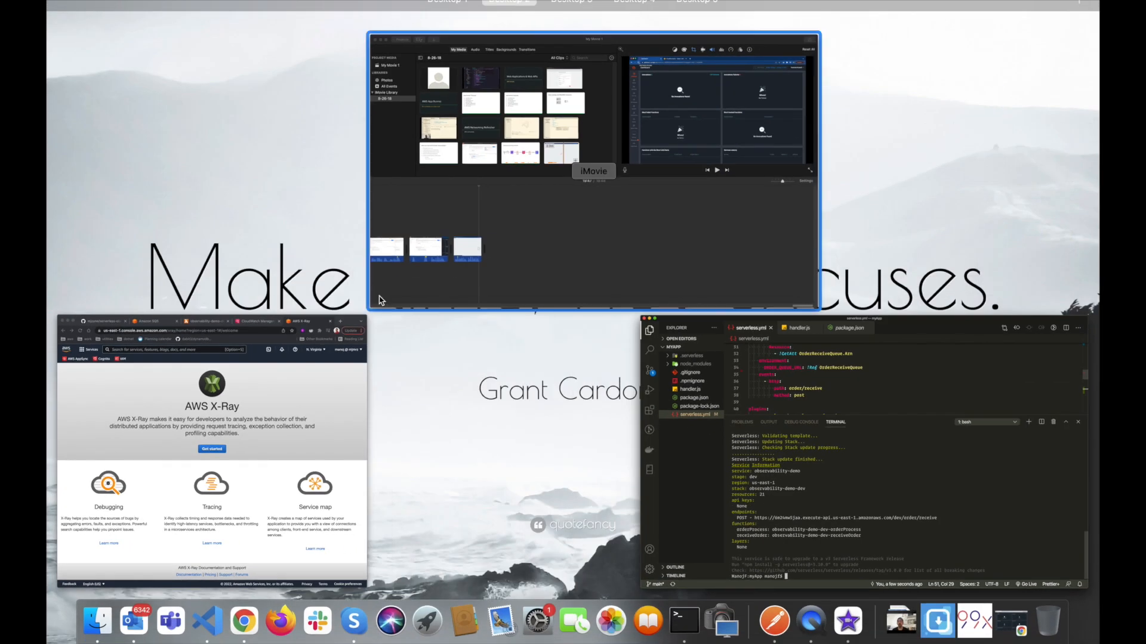
- Return to the Amazon SQS tab and refresh Queues to show OrderReceiveDLQ beside OrderReceiveQueue
left_click(269, 439)
double_click(740, 12)
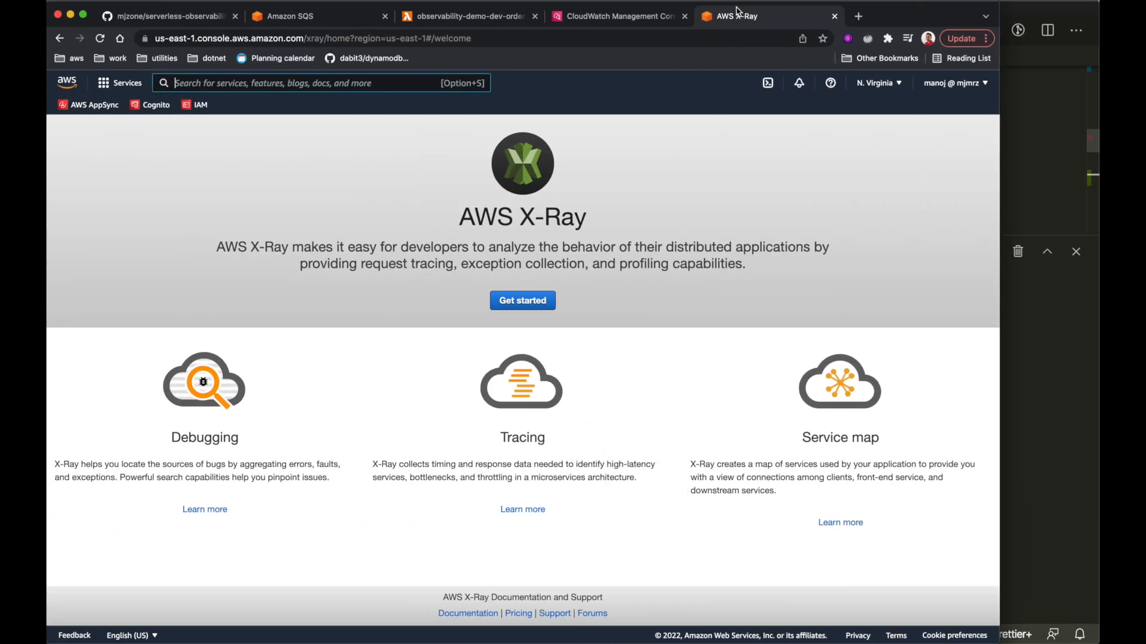
left_click(319, 16)
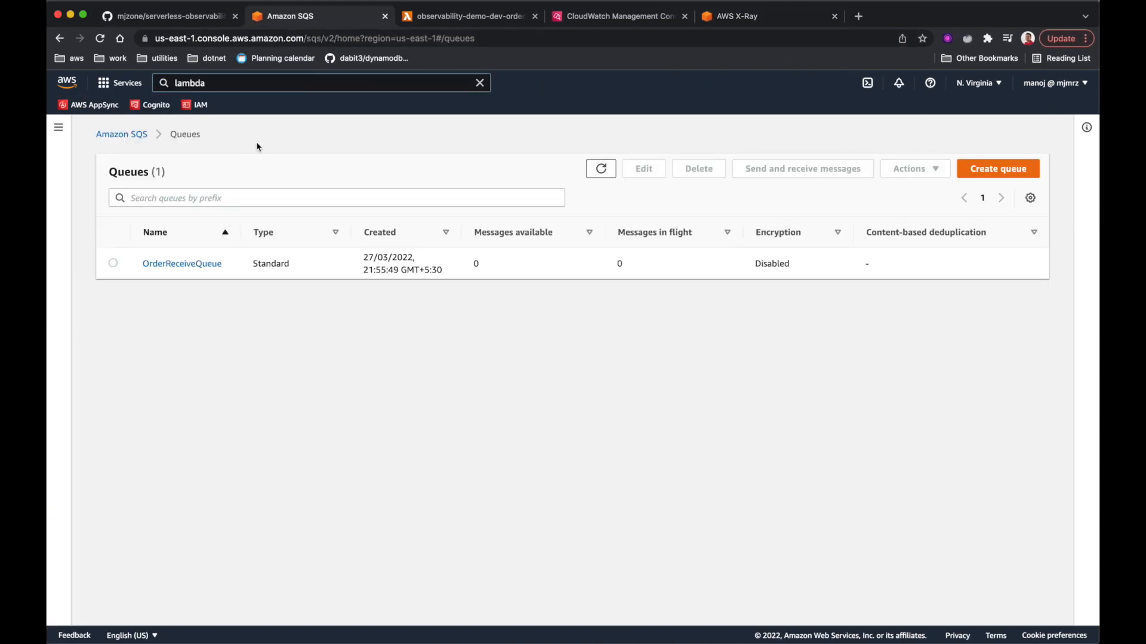
left_click(601, 171)
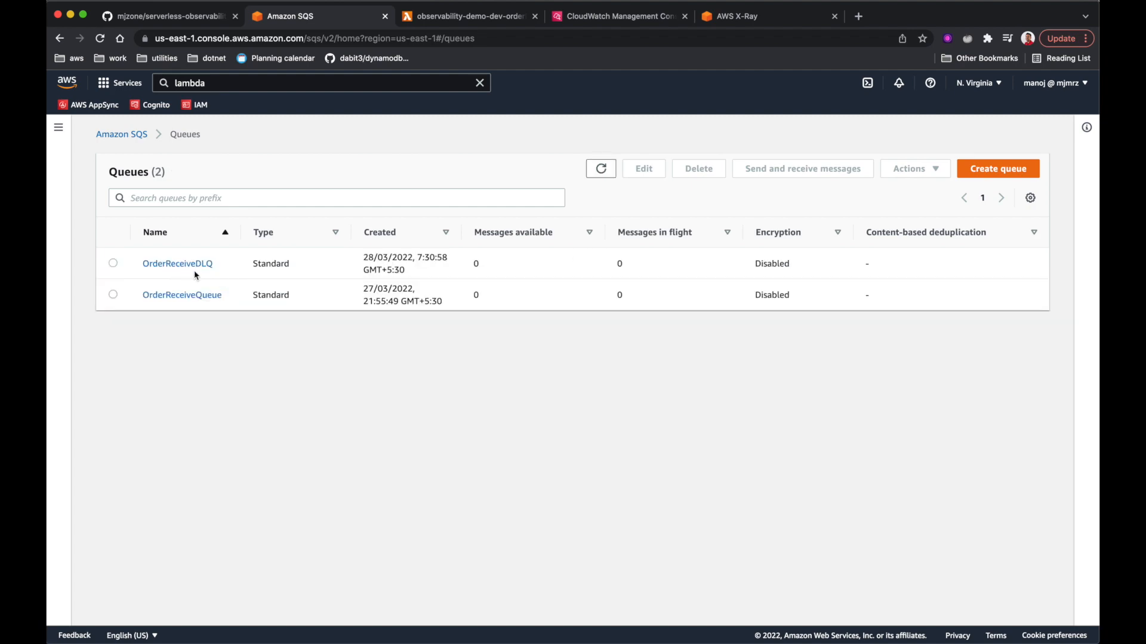
- Resend the order 105 (quantity 30) POST to /dev/order/receive in Postman, getting 200 OK
key("ctrl+Left")
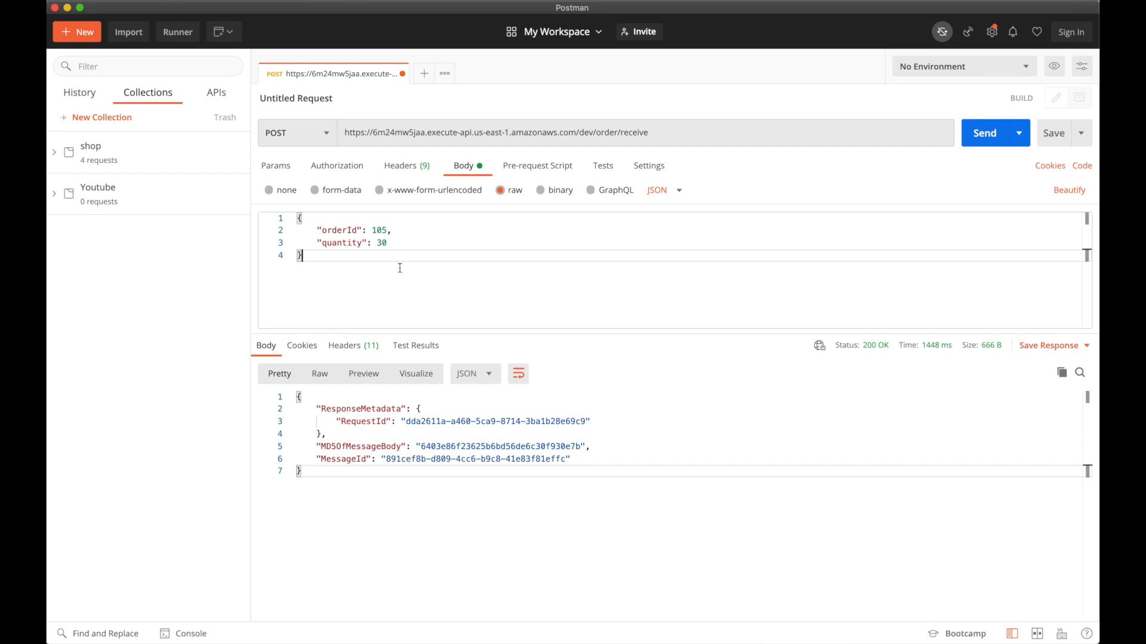
left_click(983, 132)
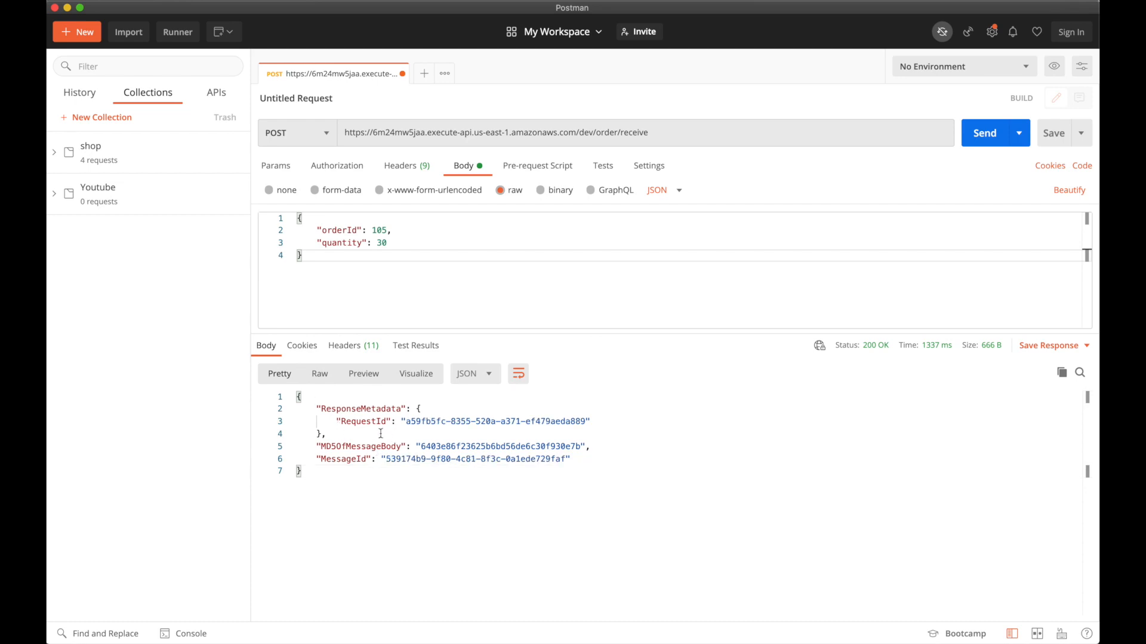
key("ctrl+Right")
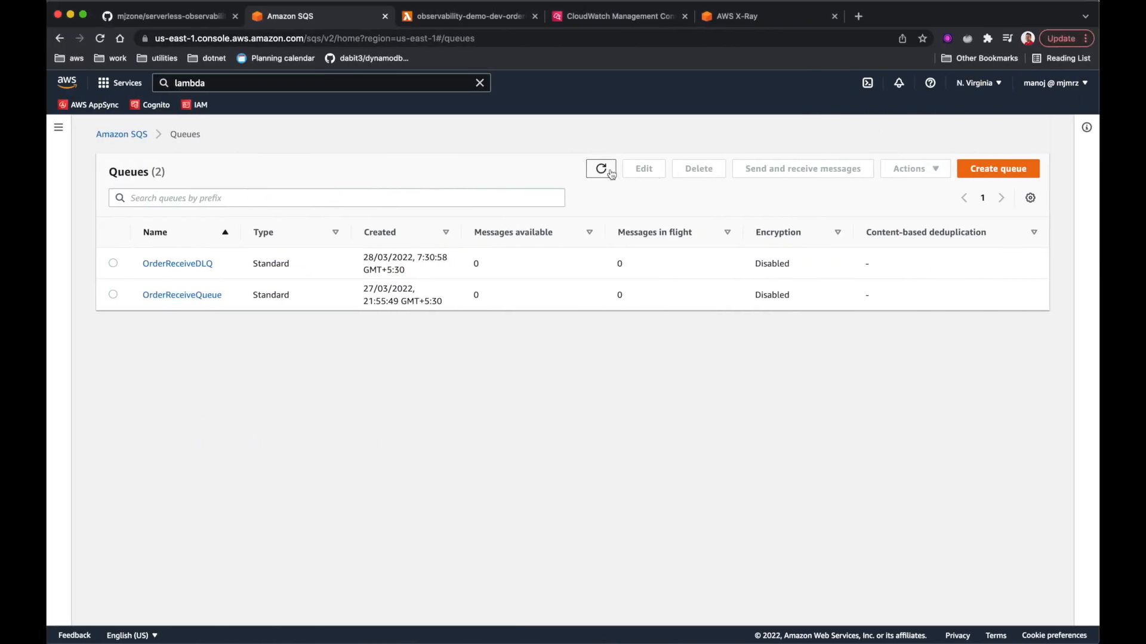
- Refresh the SQS queue list repeatedly until the message counts update
left_click(604, 169)
left_click(609, 168)
left_click(601, 169)
left_click(601, 170)
left_click(602, 170)
left_click(602, 170)
- Poll OrderReceiveDLQ and open the failed message, showing orderId 105 and quantity 30 in its body
left_click(200, 264)
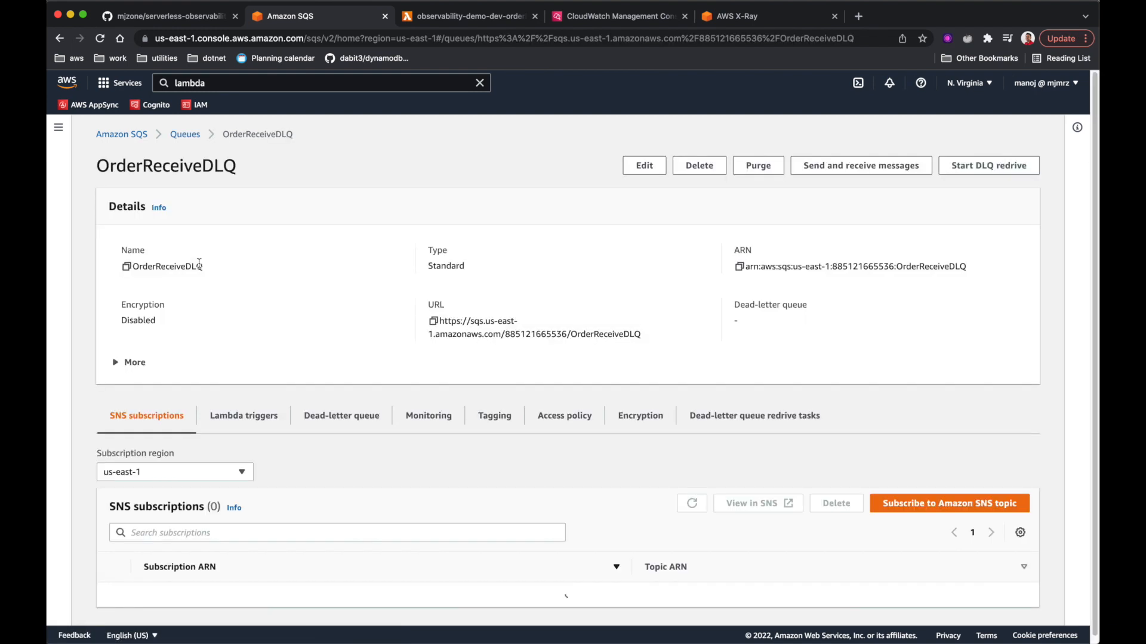
left_click(843, 169)
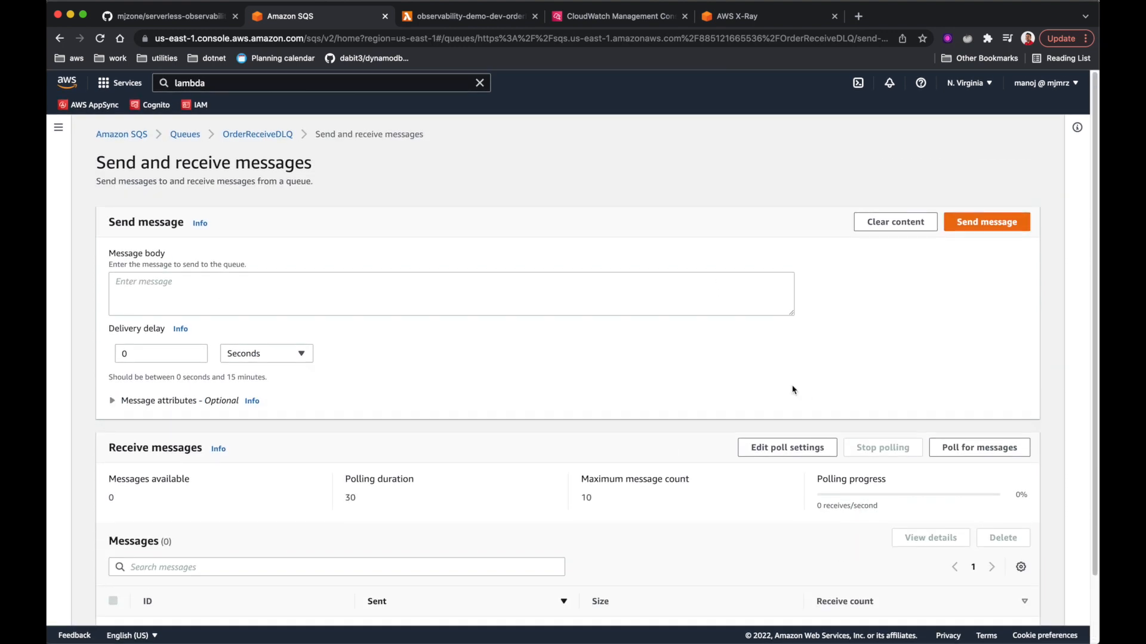
scroll(794, 388, "down", 2)
left_click(962, 385)
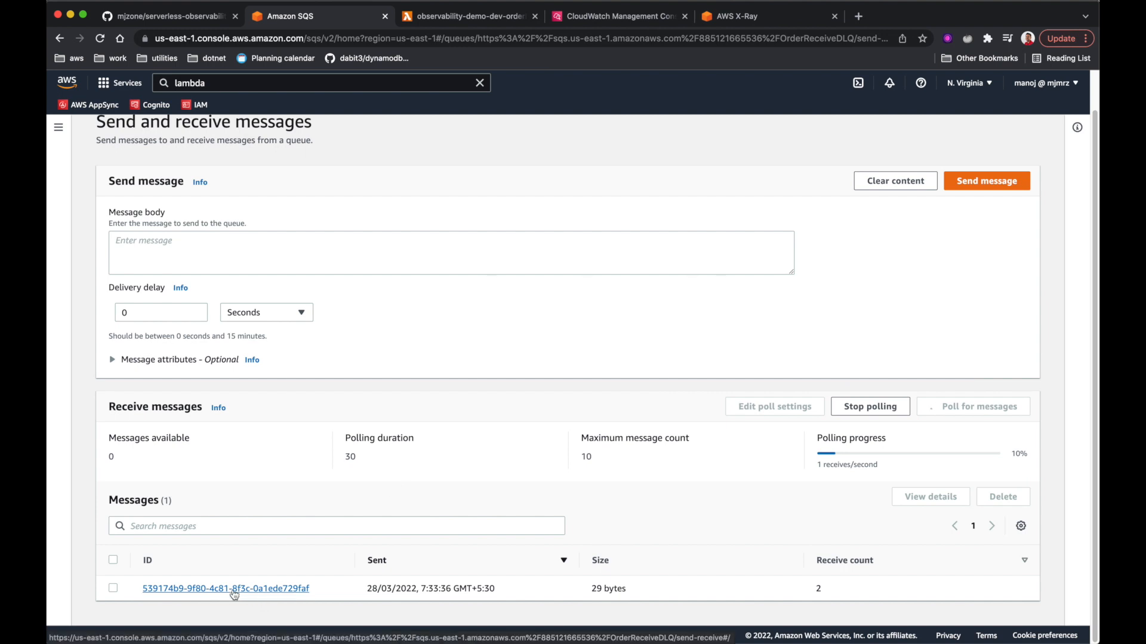
left_click(234, 589)
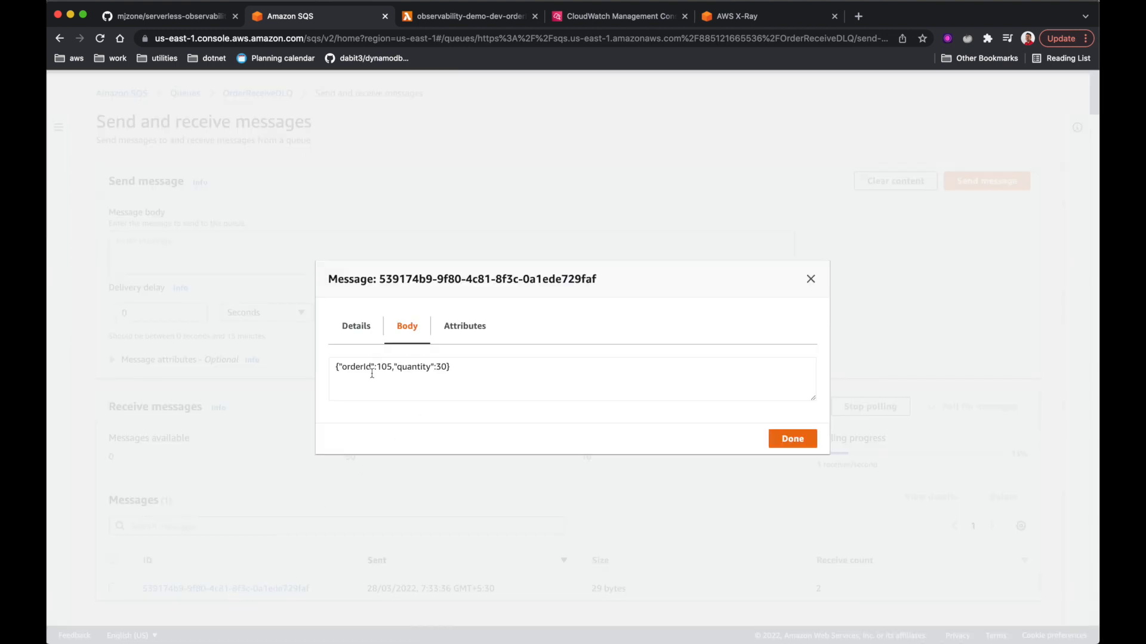
left_click_drag(457, 367, 302, 371)
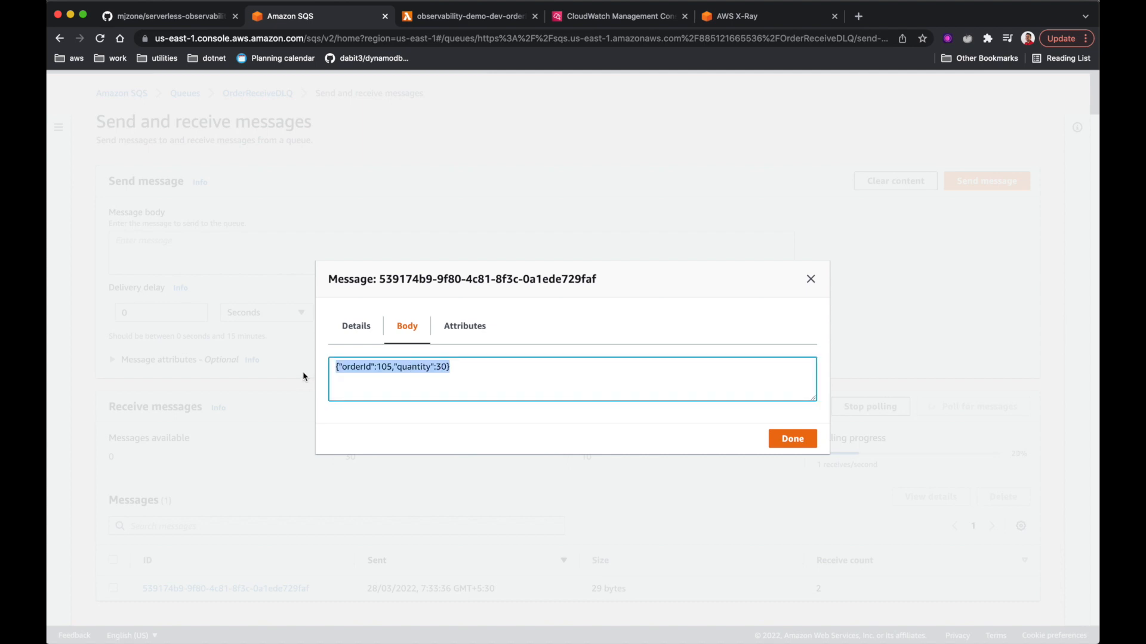
left_click(380, 371)
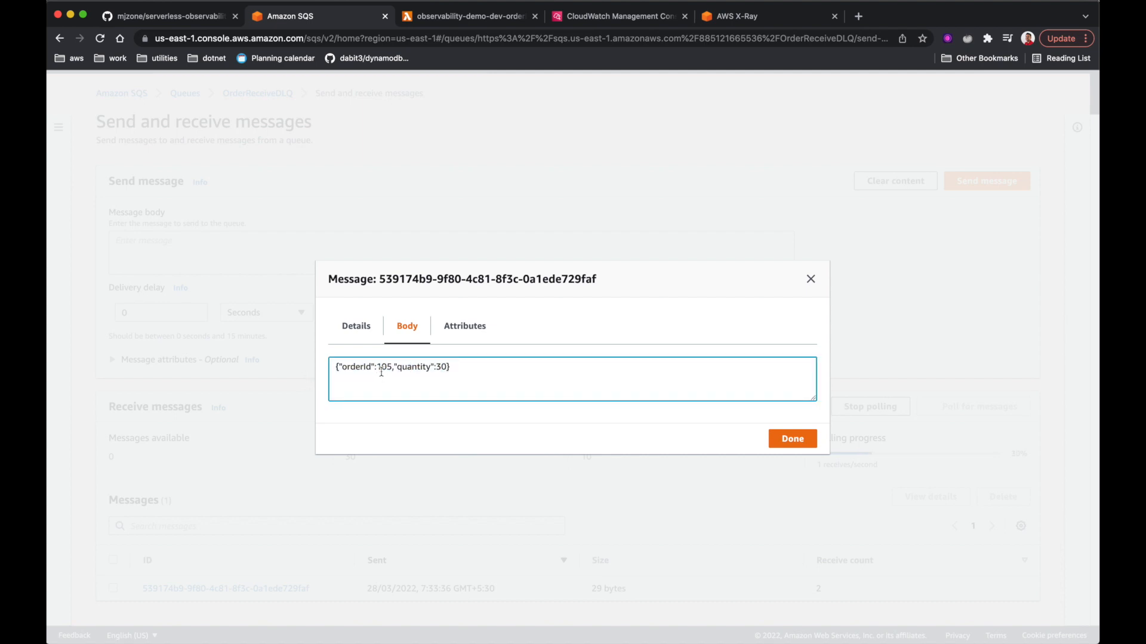
mouse_move(378, 370)
left_mouse_down()
mouse_move(410, 370)
mouse_move(389, 370)
left_mouse_up()
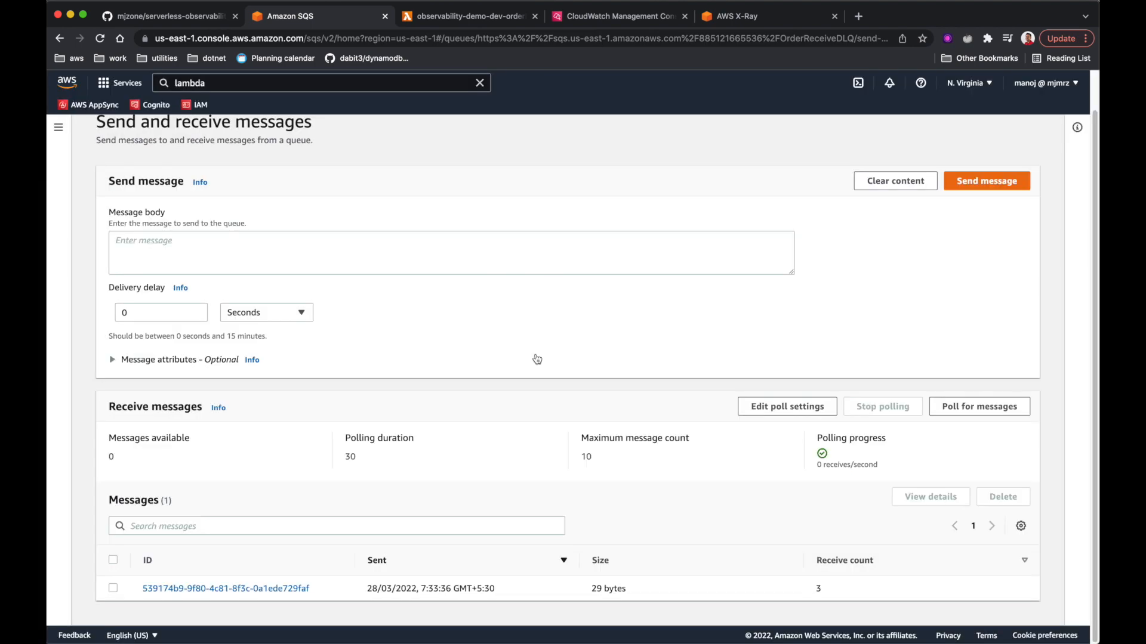
- Review the top receiveOrder transaction's graph and ValidationException logs in Lumigo, then open System Map
key("ctrl+Right")
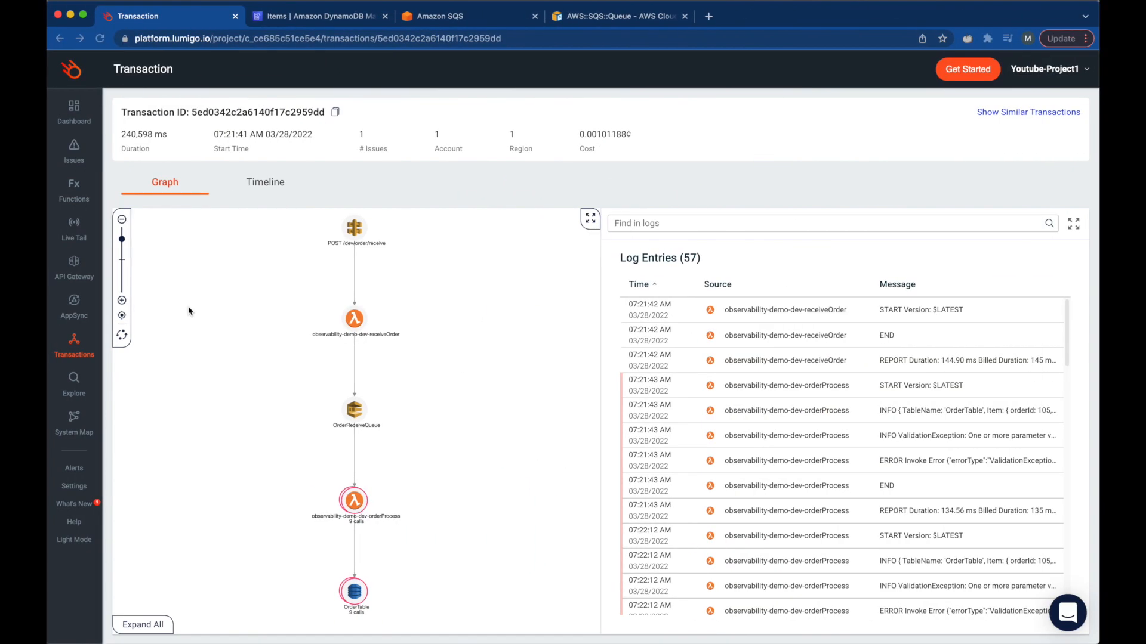
left_click(82, 343)
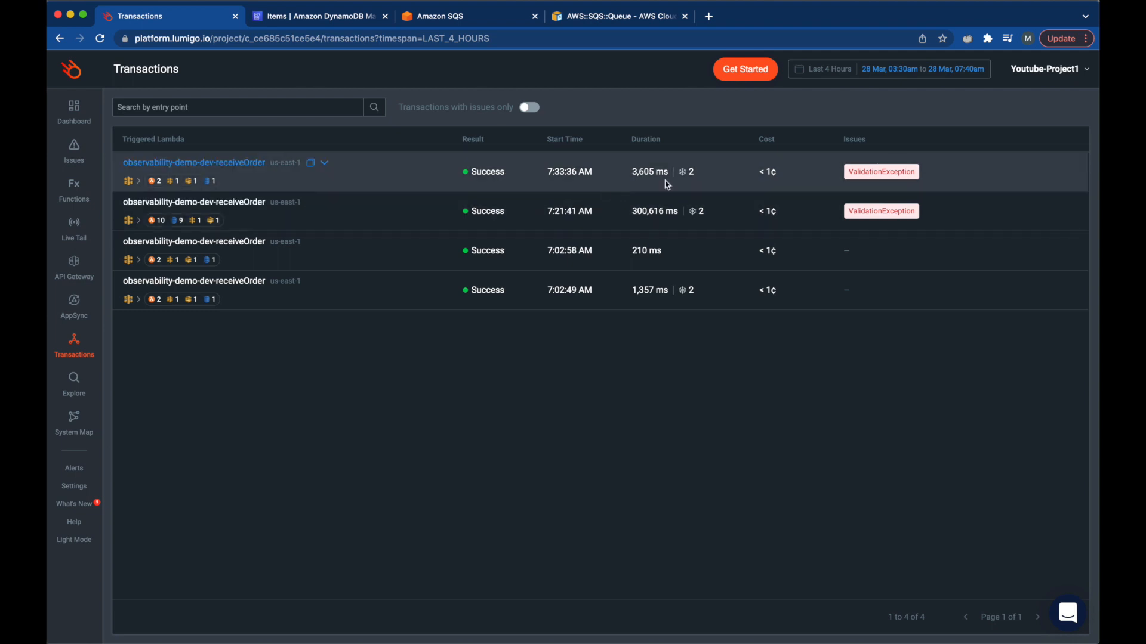
left_click(204, 163)
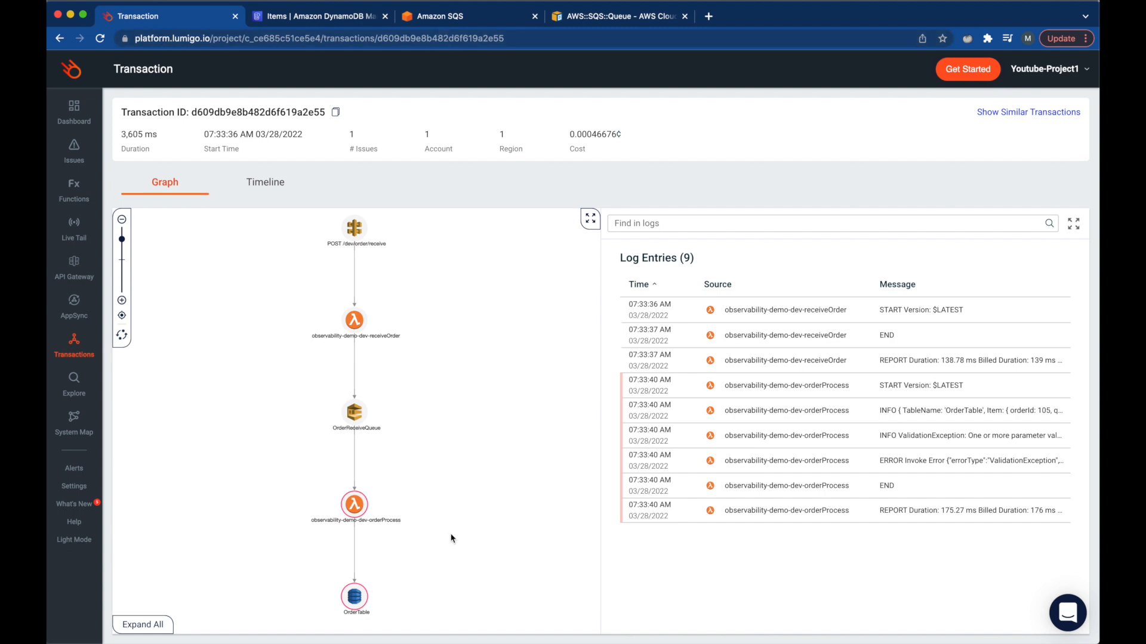
left_click(72, 423)
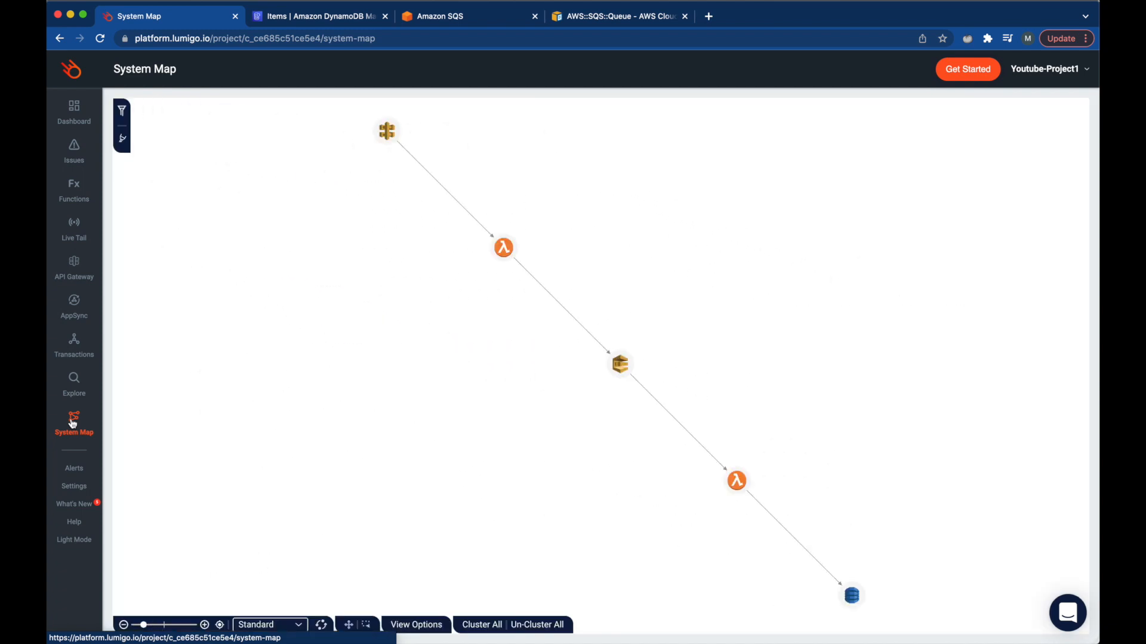
- Line up API Gateway, receiveOrder, SQS, orderProcess and DynamoDB nodes left to right
mouse_move(388, 132)
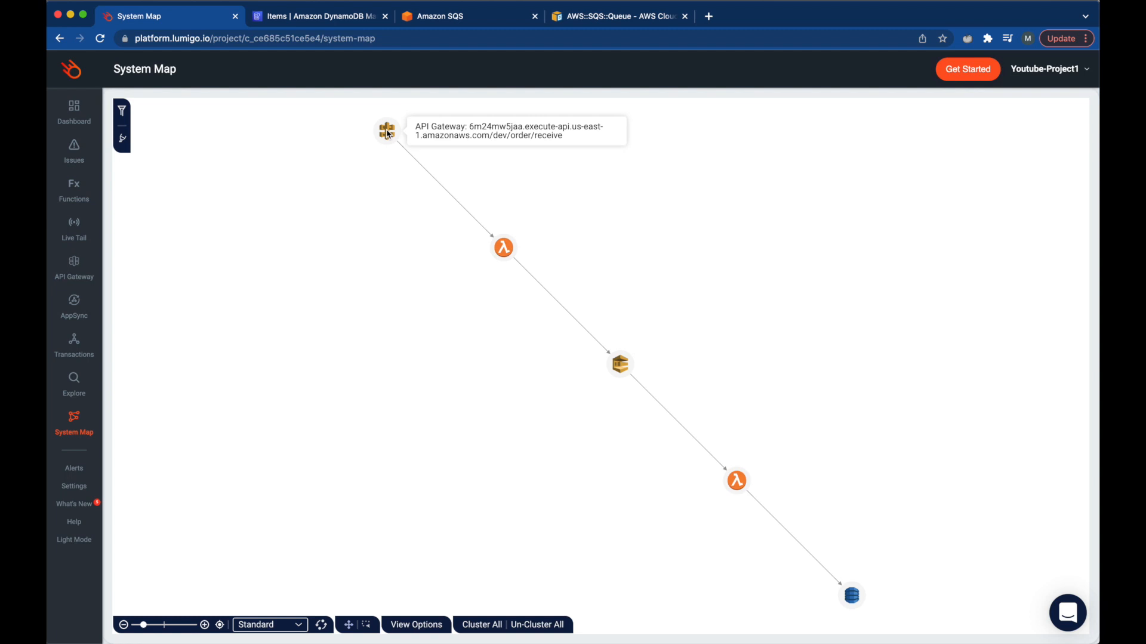
left_click_drag(387, 132, 320, 237)
left_click_drag(504, 247, 477, 232)
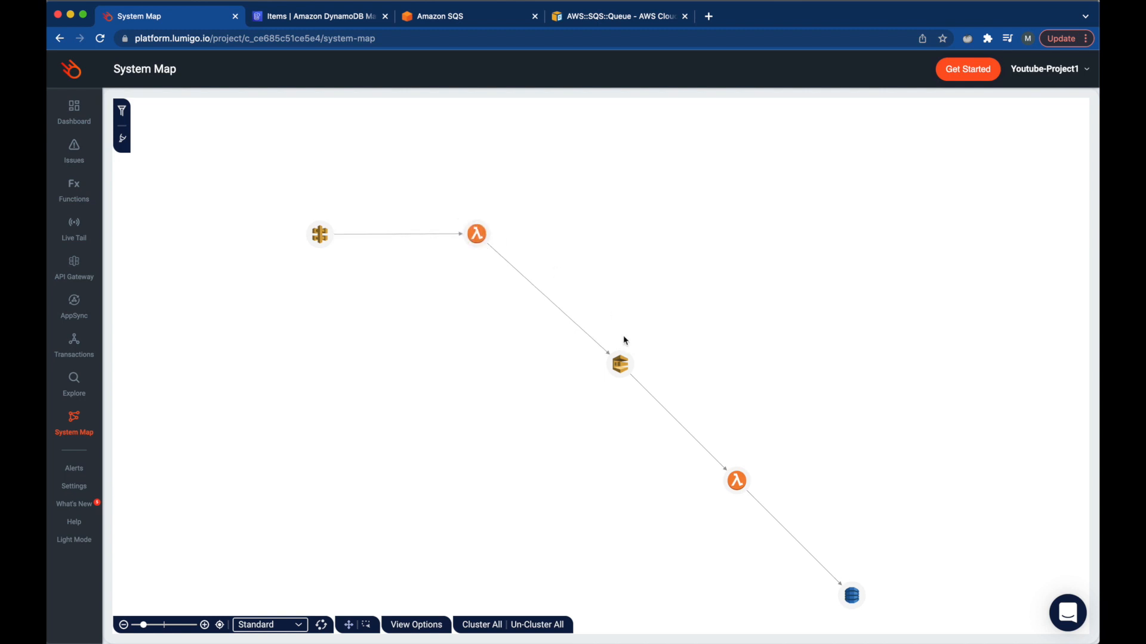
left_click_drag(627, 363, 607, 234)
left_click_drag(734, 477, 716, 234)
left_click_drag(852, 597, 828, 240)
- Size the system map nodes by # Invocations
left_click(436, 623)
left_click(553, 373)
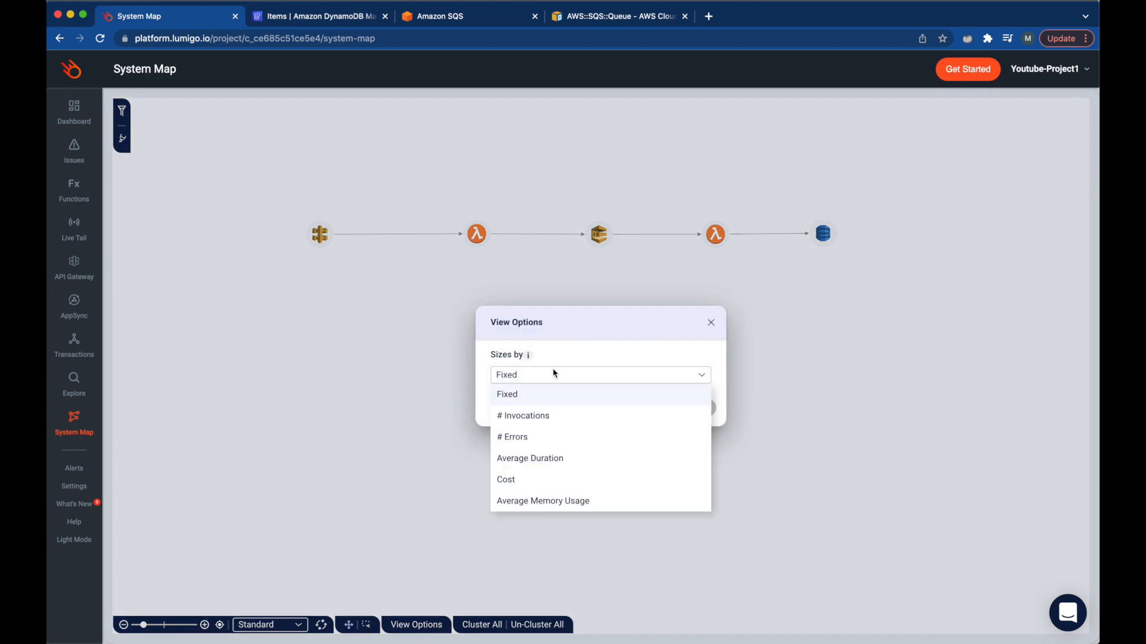
left_click(545, 414)
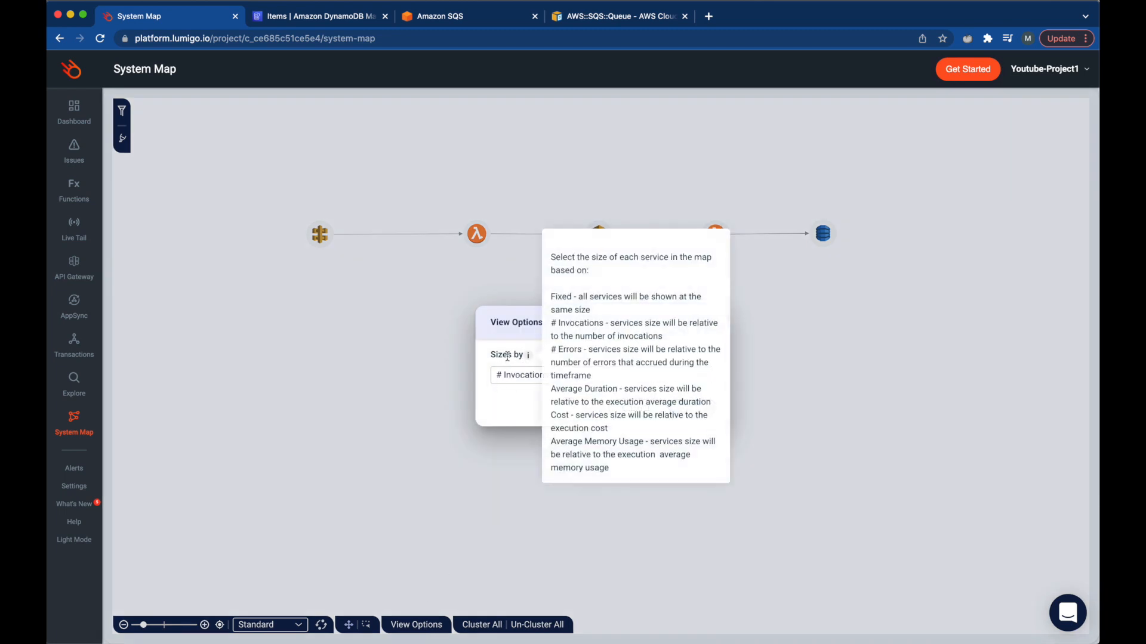
left_click(690, 411)
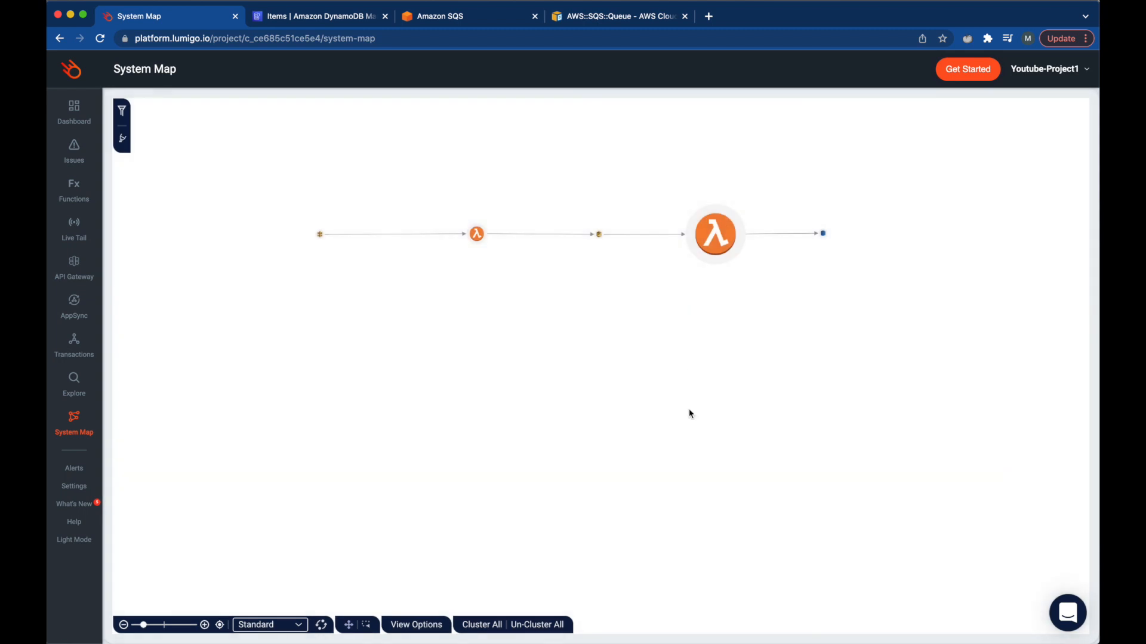
mouse_move(710, 239)
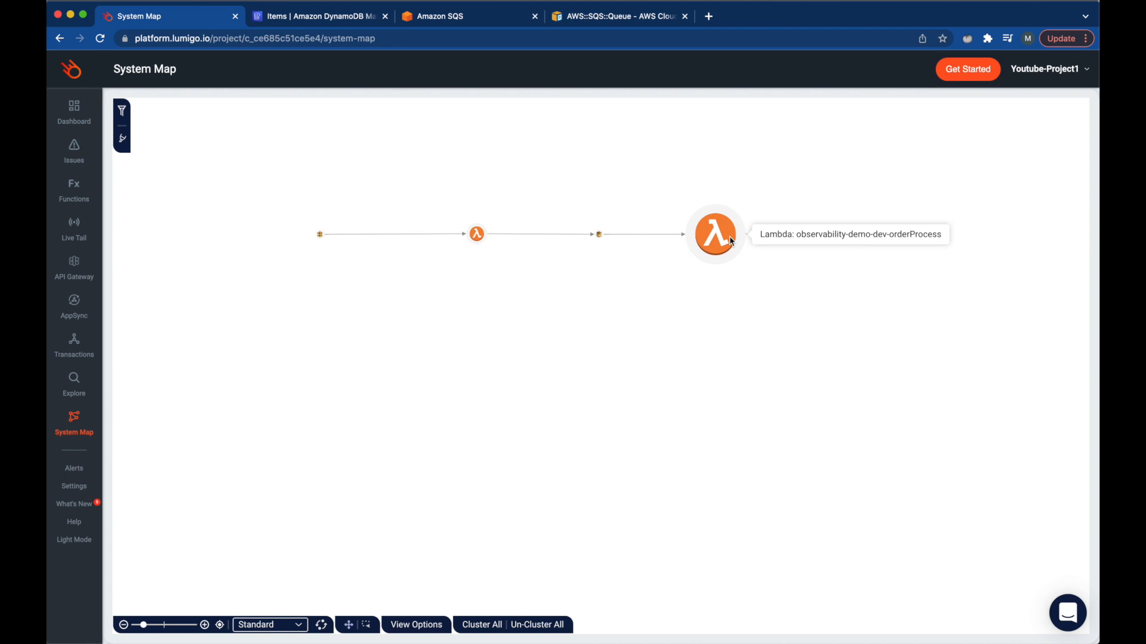
- Change the node sizing to # Errors
left_click(420, 627)
left_click(631, 371)
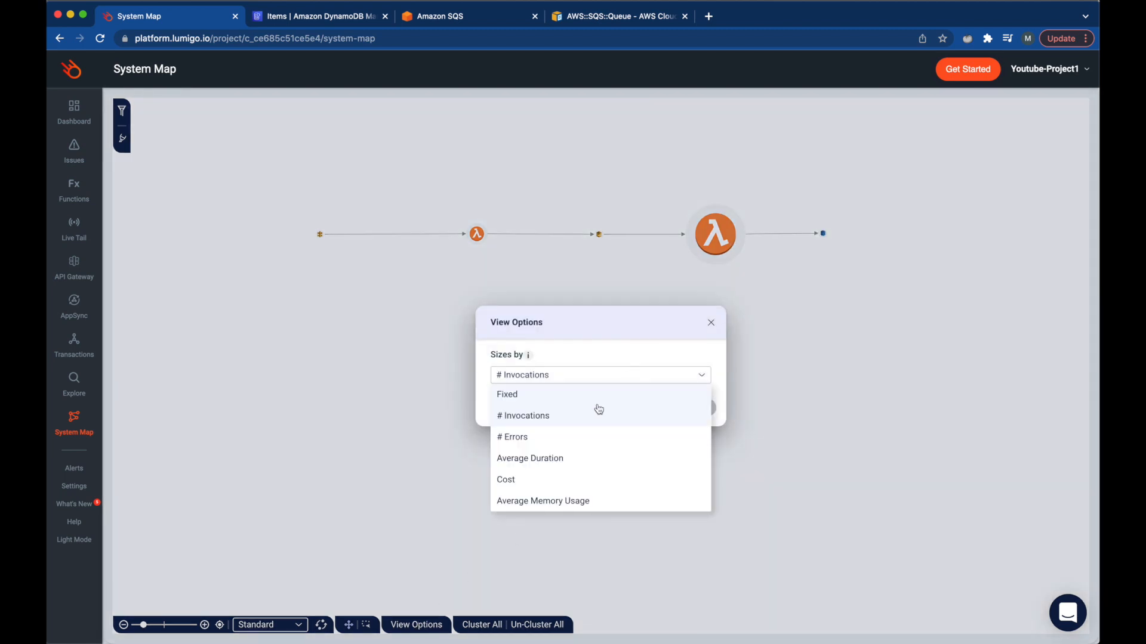
left_click(546, 444)
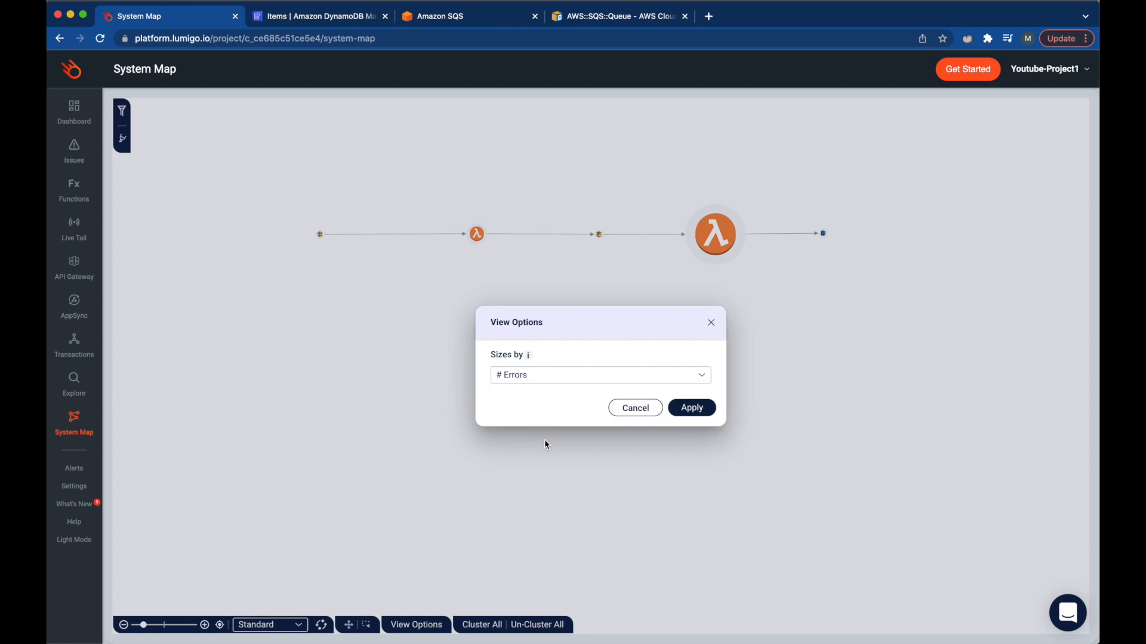
left_click(691, 409)
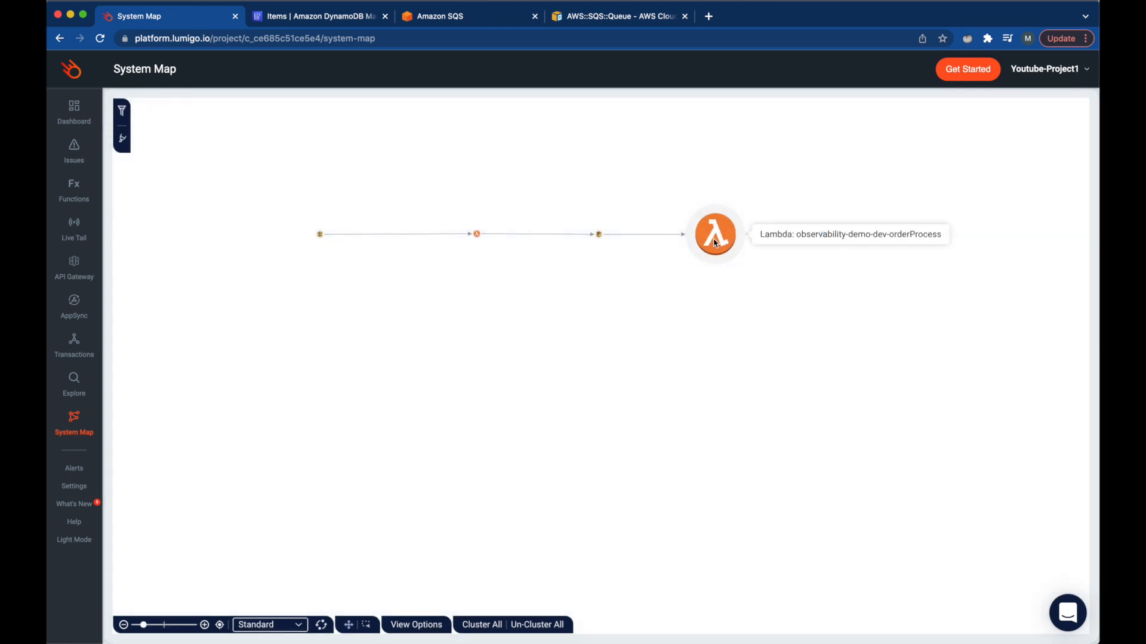
- Change the node sizing to Average Duration
left_click(416, 624)
left_click(627, 374)
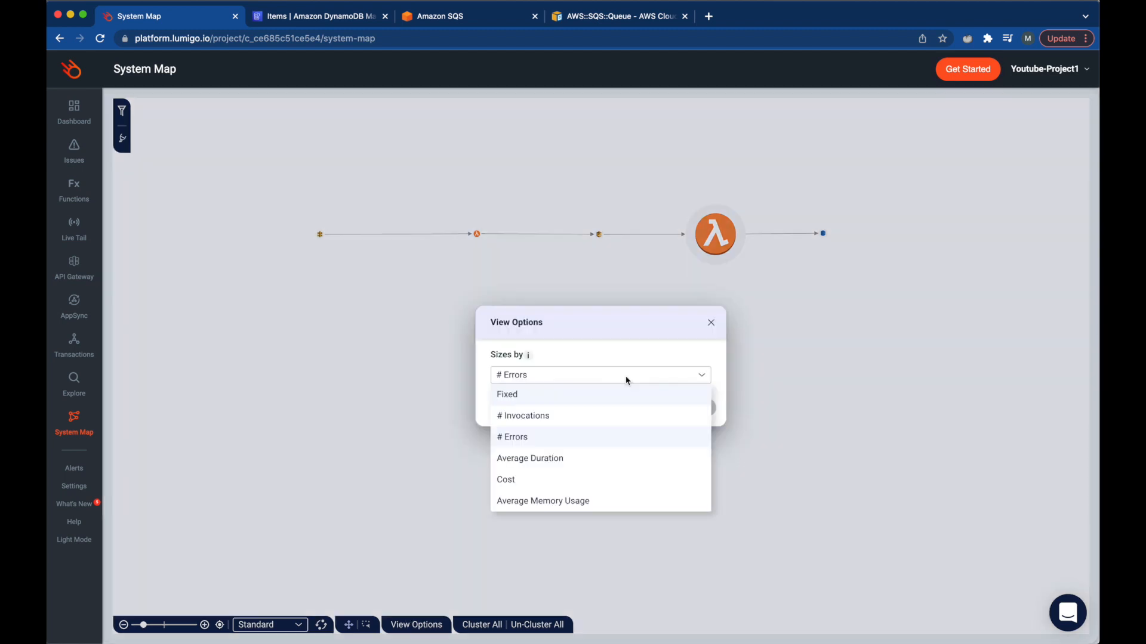
left_click(576, 460)
left_click(691, 410)
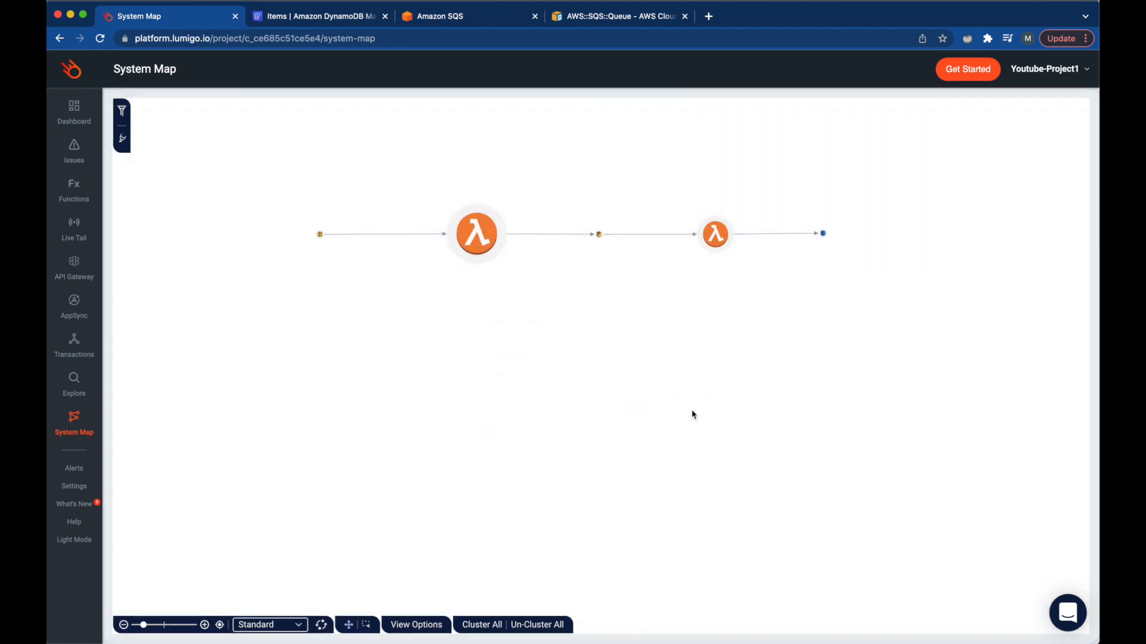